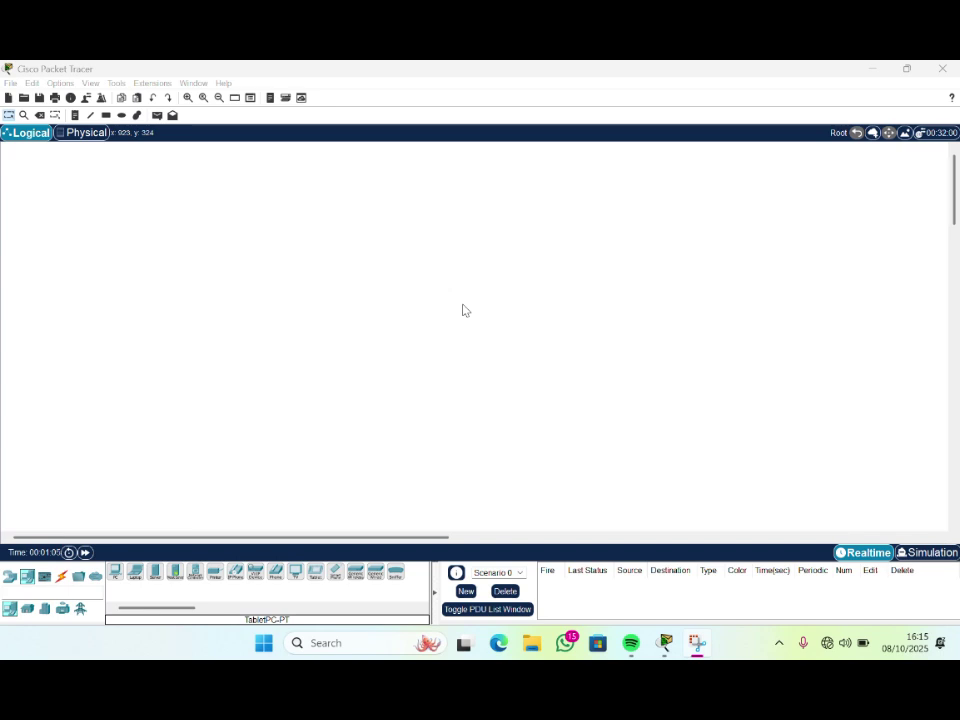
Place three Server-PT devices in the empty workspace in a triangle, with the second one above the other two
click(156, 576)
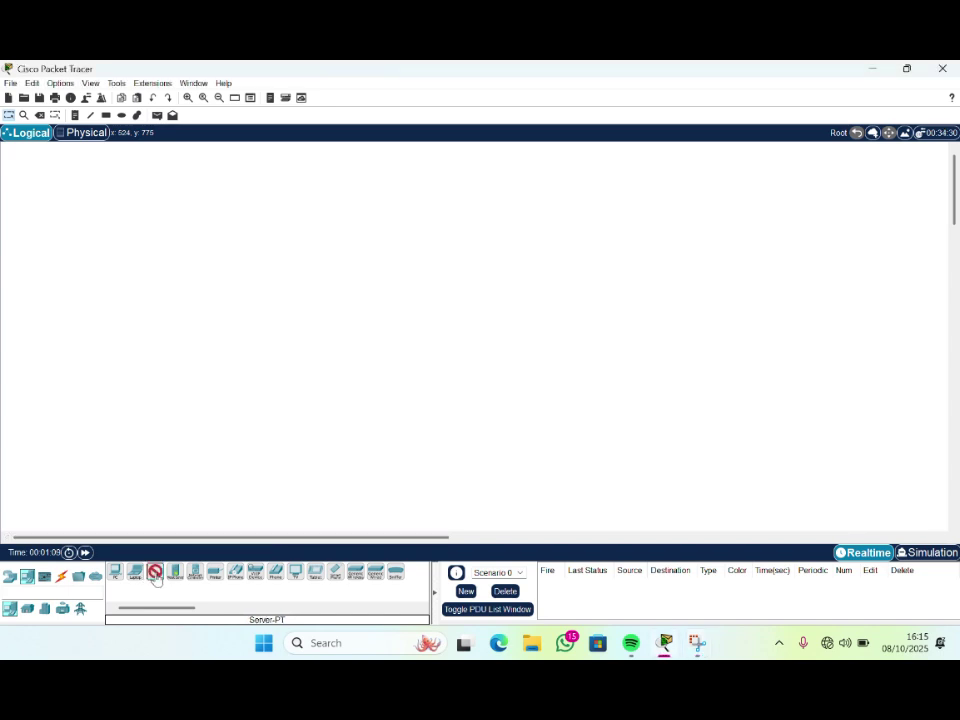
click(349, 304)
click(445, 228)
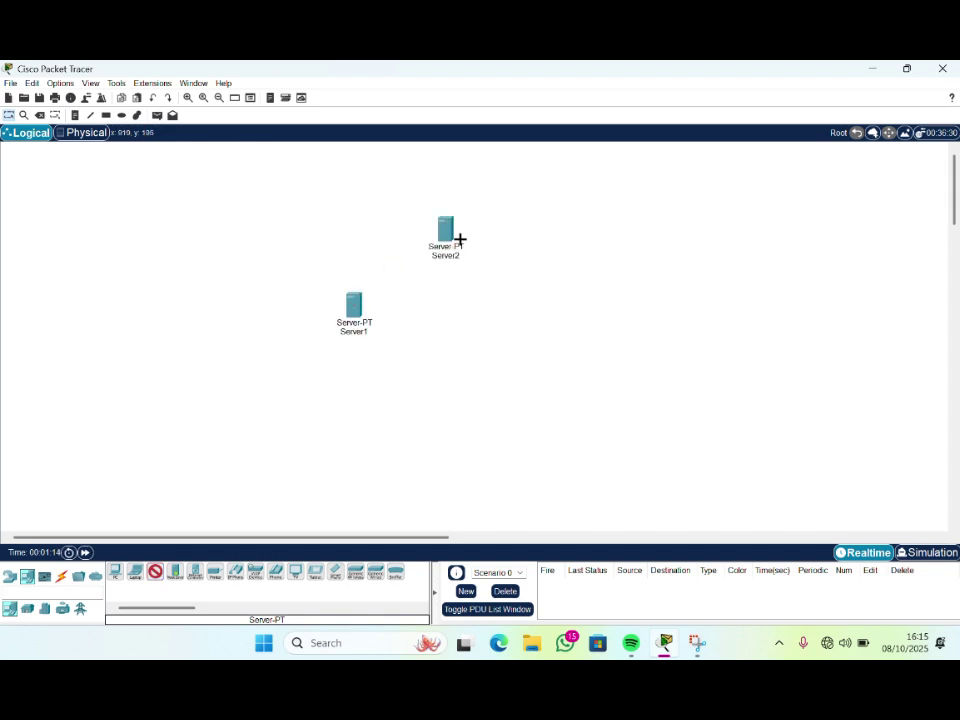
click(512, 304)
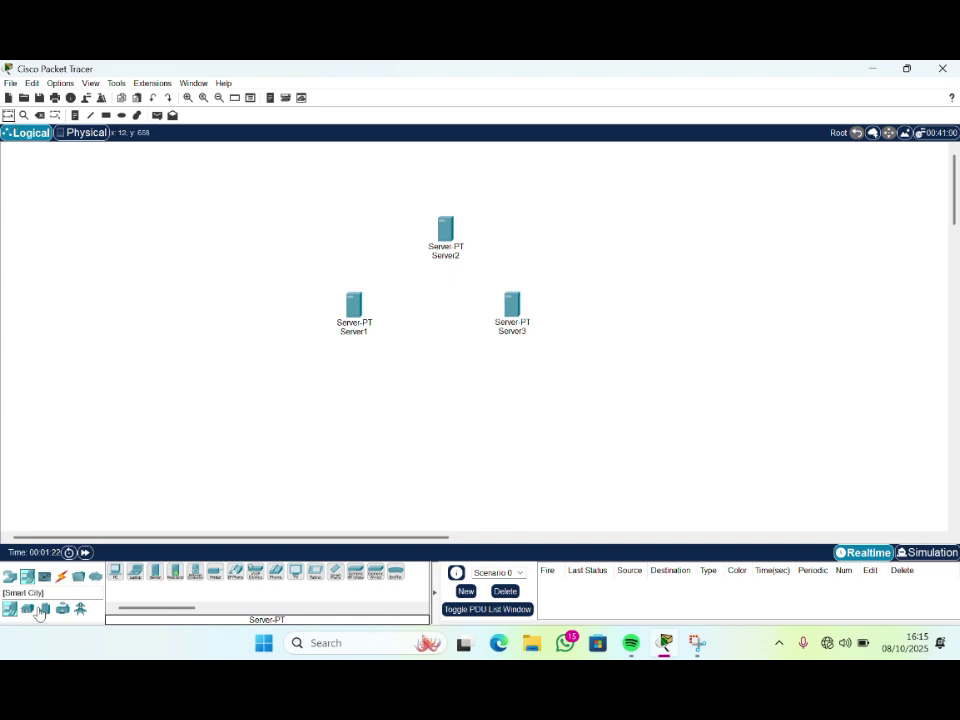
Add a 2960 switch between the two lower servers
click(9, 577)
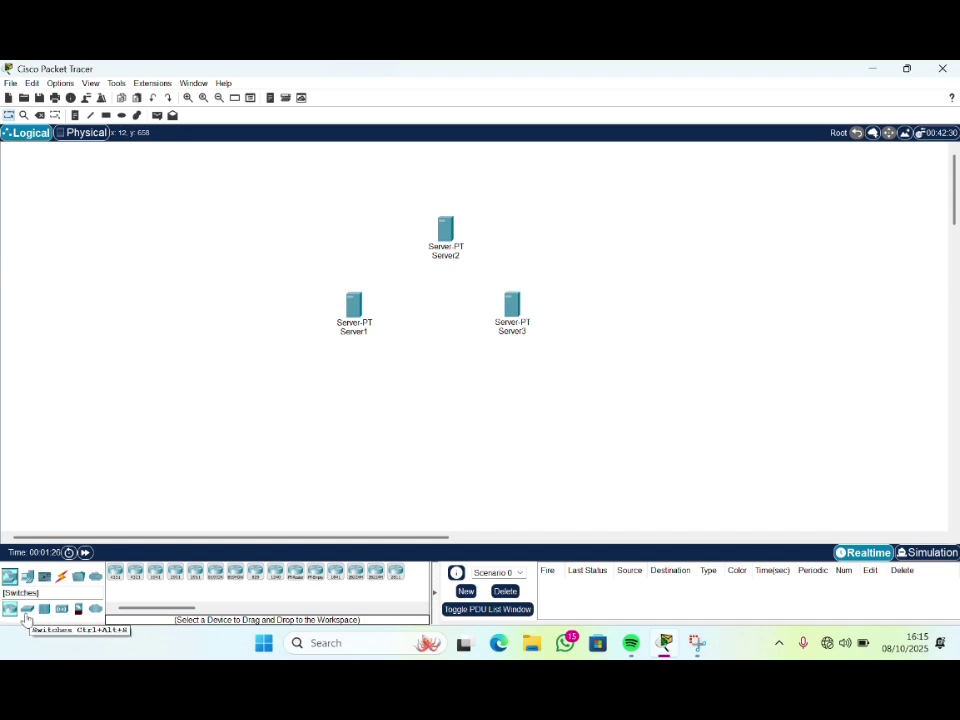
click(27, 608)
click(135, 572)
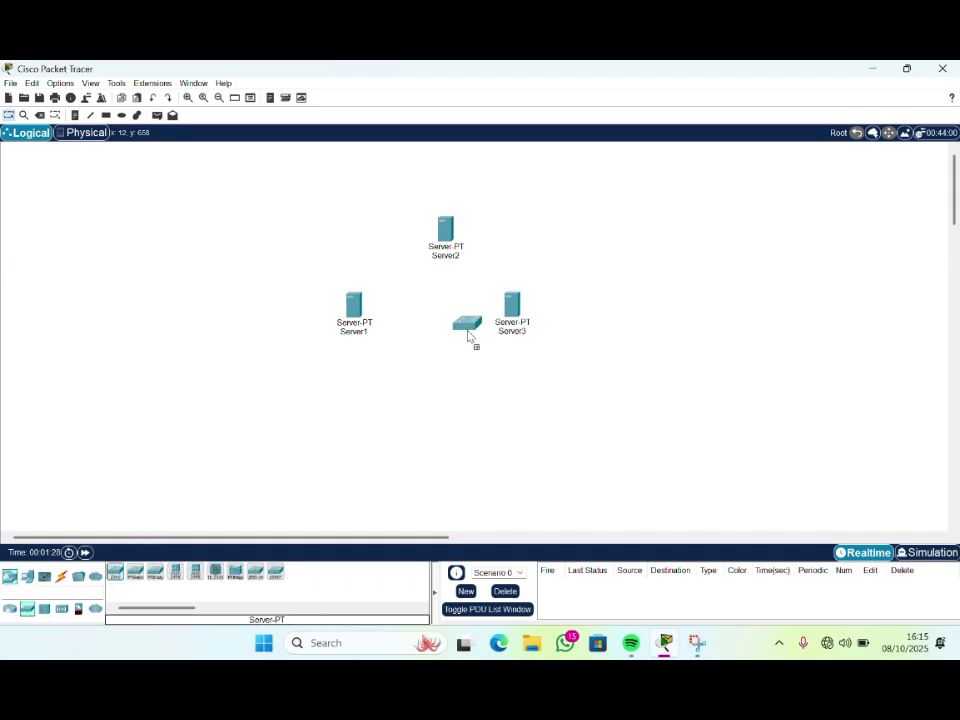
click(447, 338)
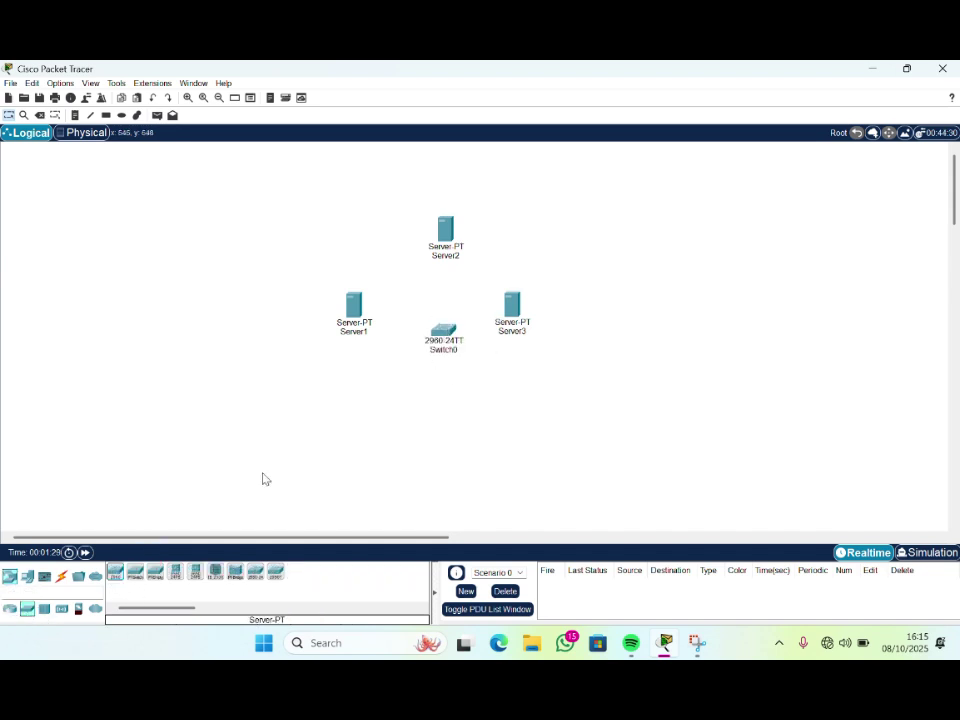
Place a PC below the switch and move Server3 slightly further away from the switch
click(27, 577)
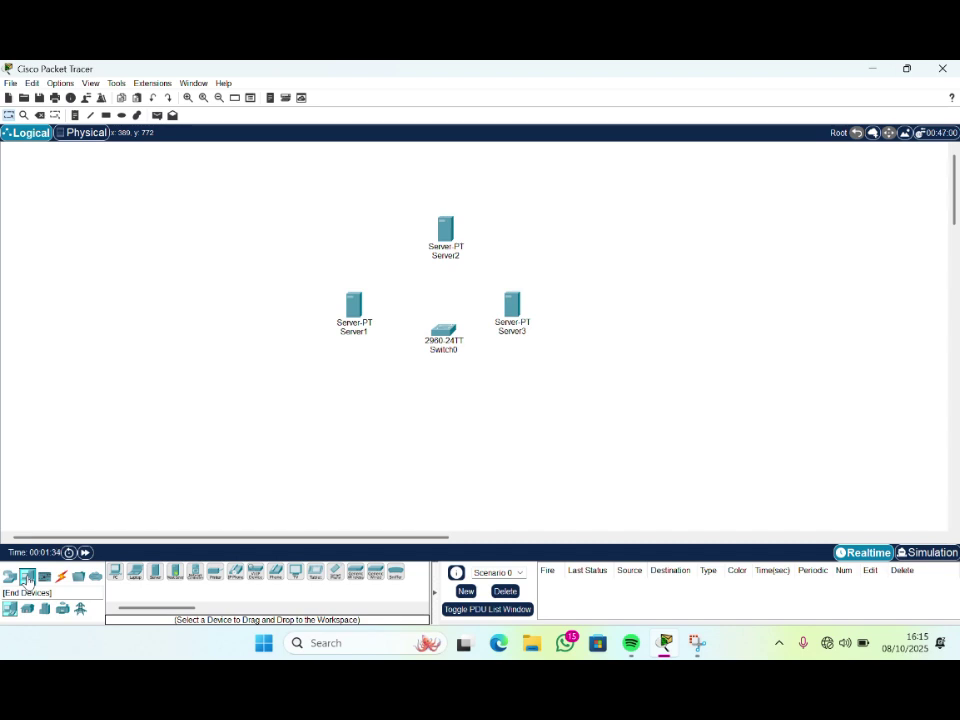
click(155, 572)
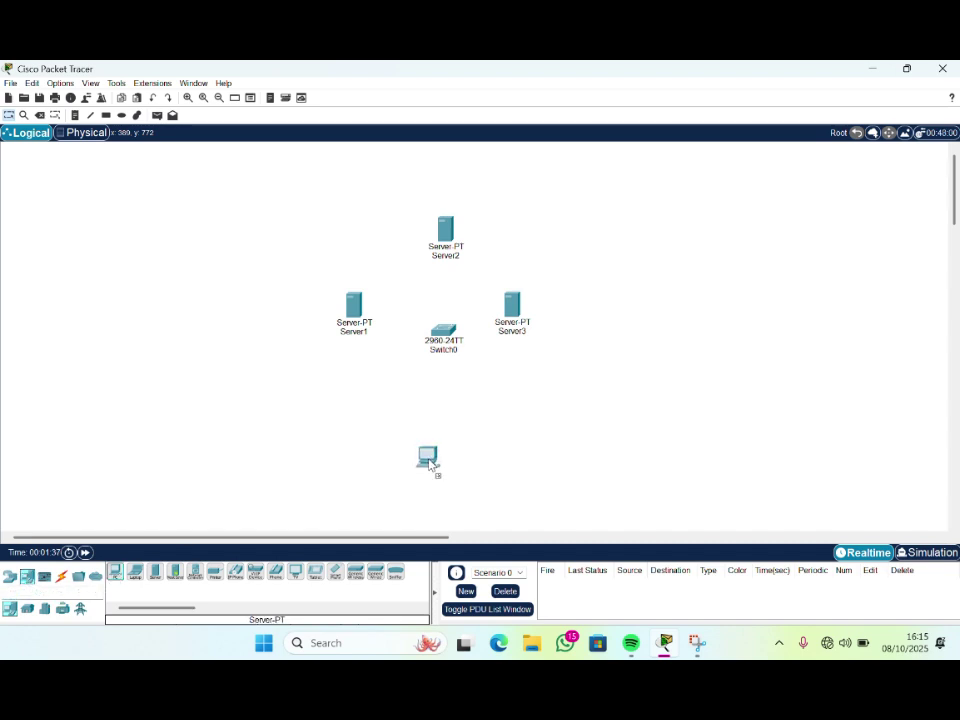
click(460, 460)
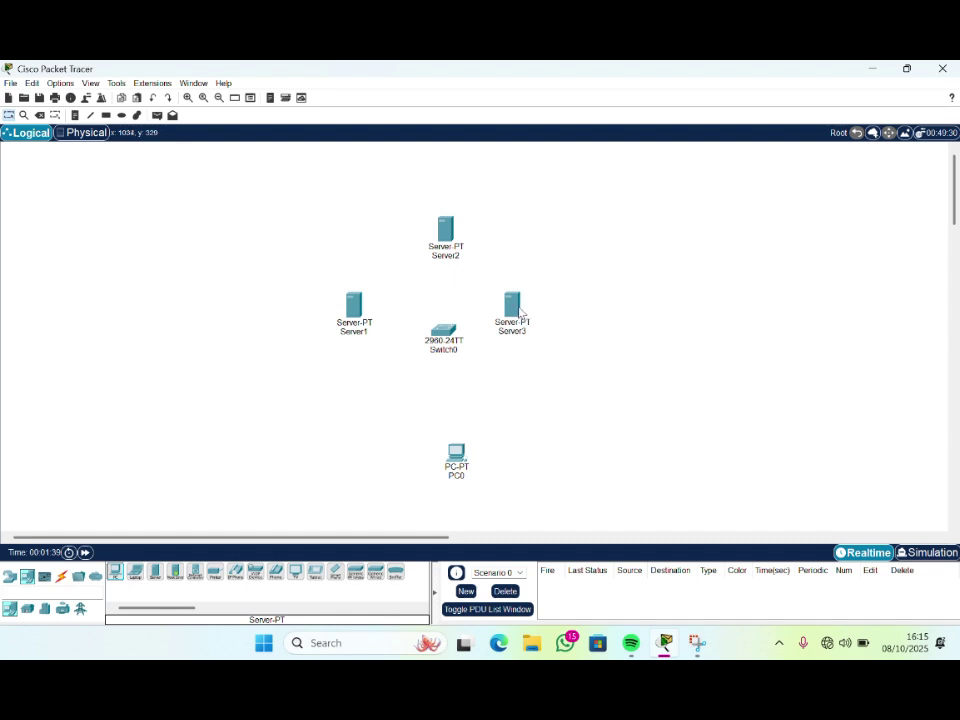
drag(519, 312, 542, 313)
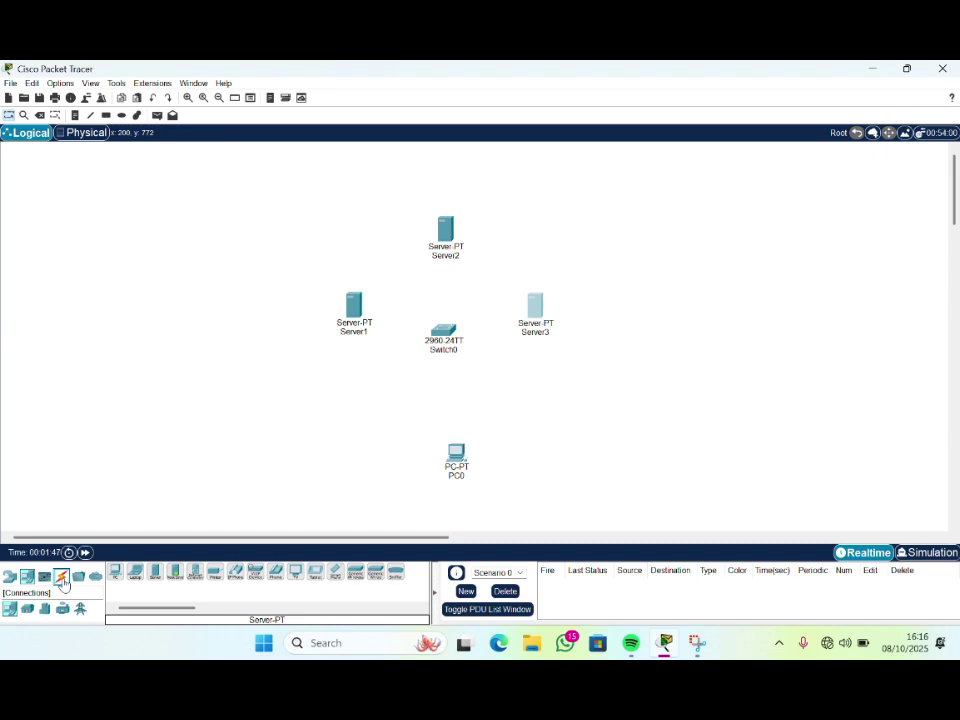
Connect the switch to Server3, Server2, Server1 and the PC with automatically chosen cables
click(62, 578)
click(115, 574)
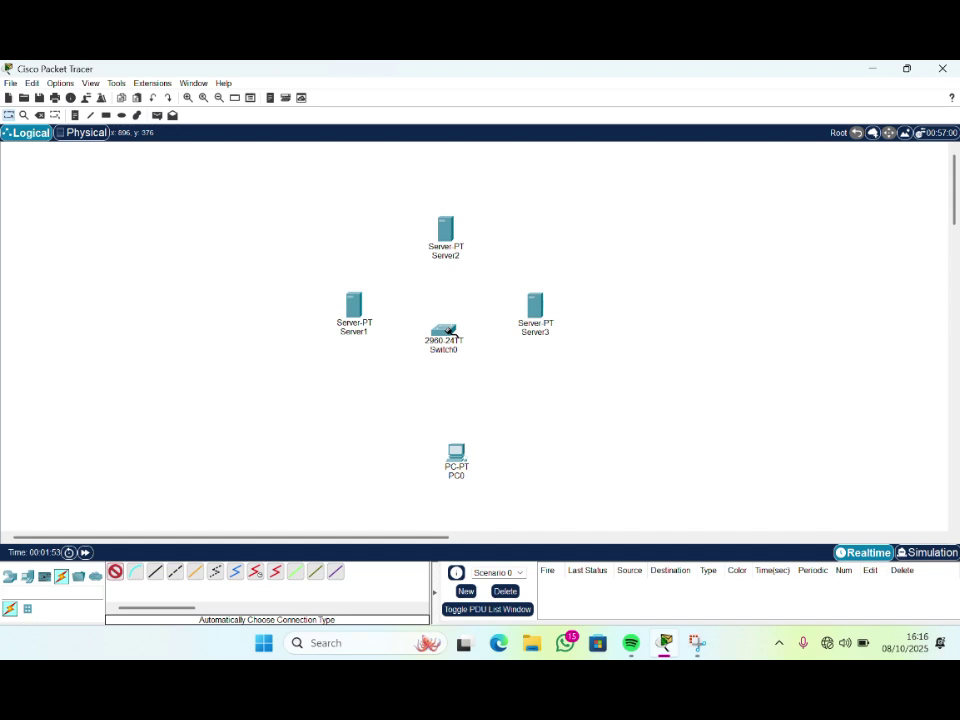
click(447, 331)
click(535, 306)
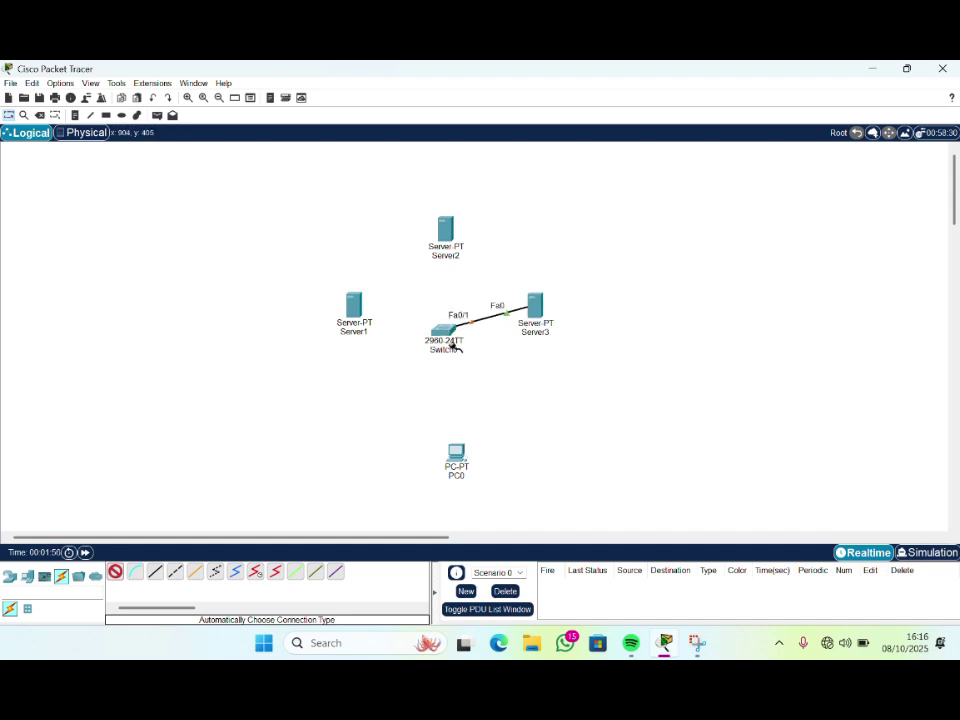
click(444, 334)
click(445, 228)
click(444, 332)
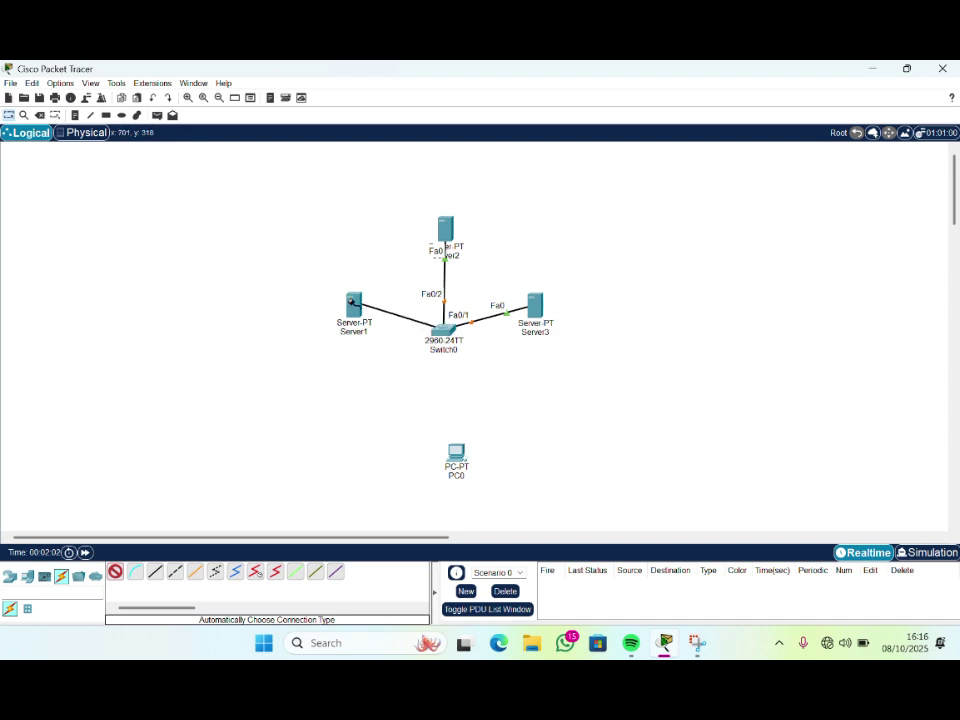
click(352, 302)
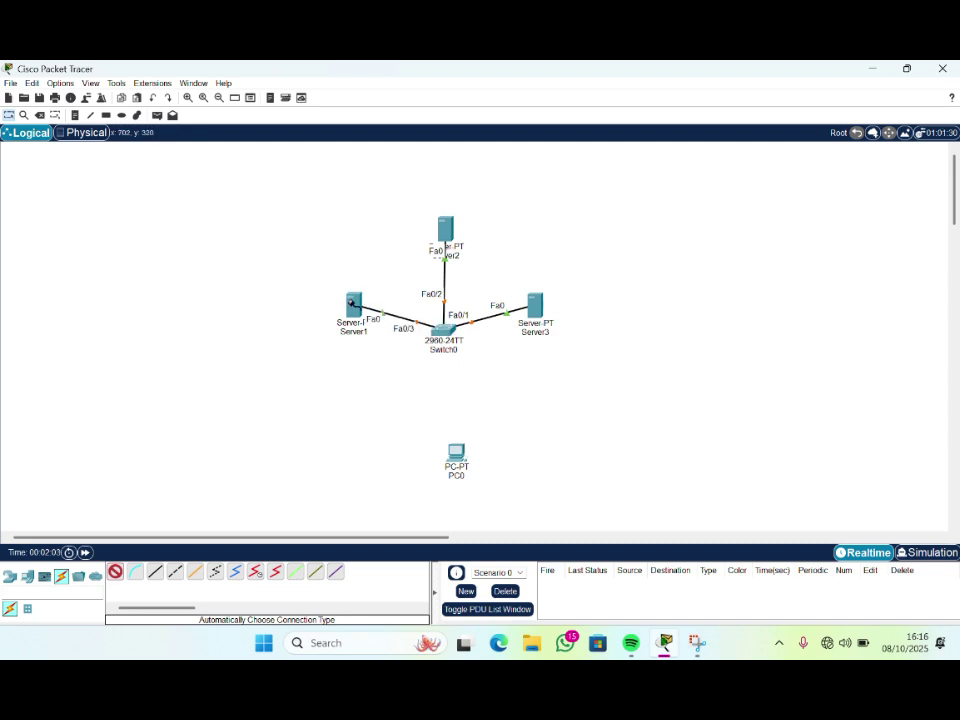
click(448, 340)
click(456, 455)
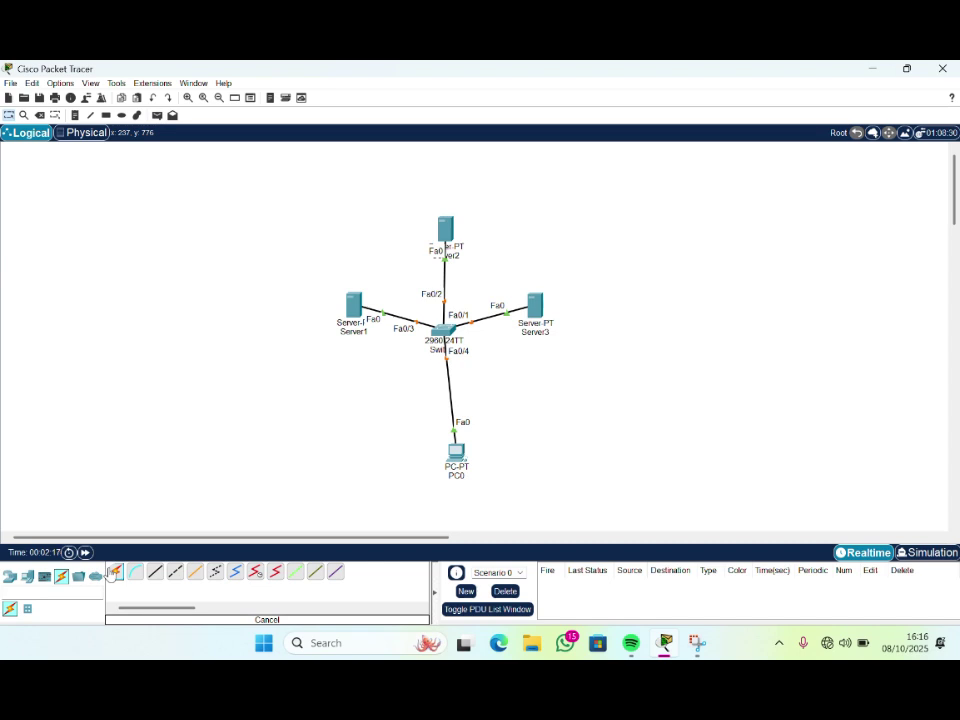
Rename the PC below the switch as client
click(466, 477)
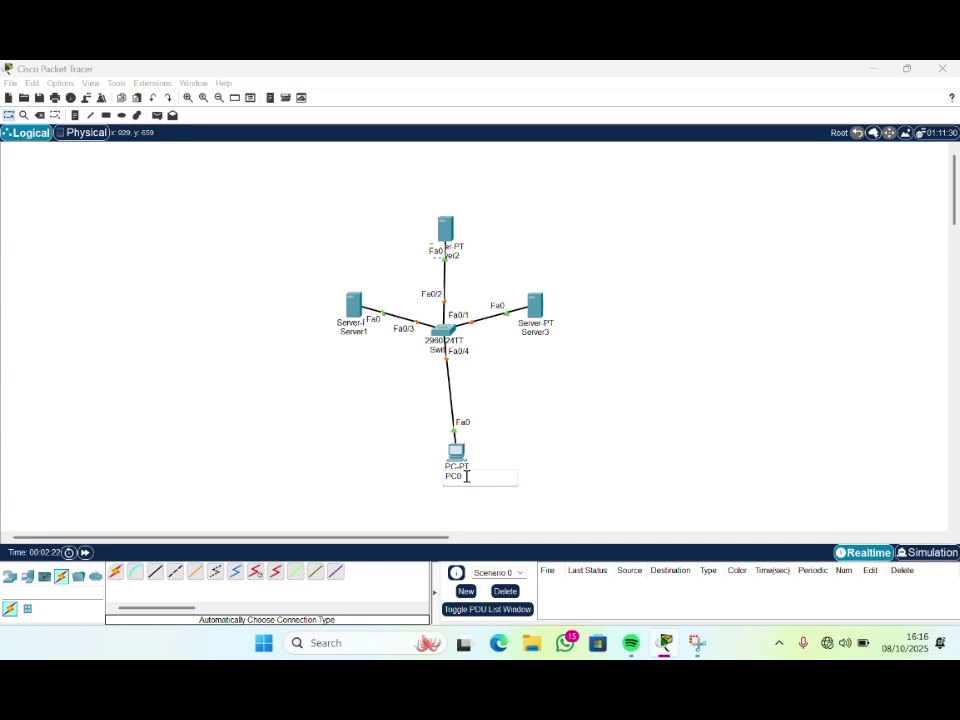
key(BackSpace)
key(BackSpace)
key(BackSpace)
text(client)
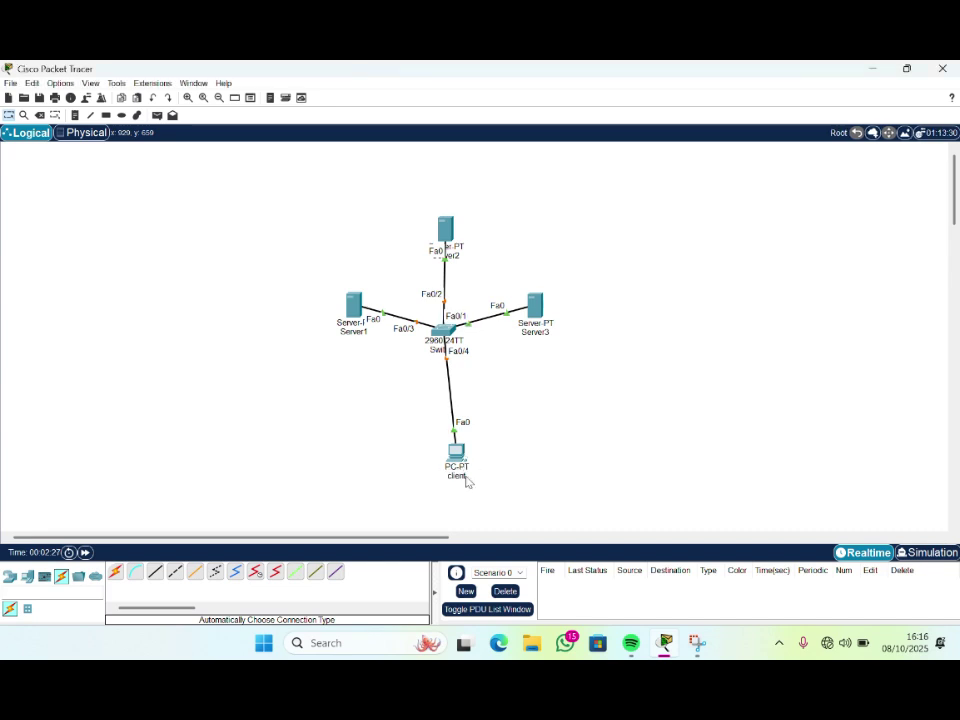
click(325, 441)
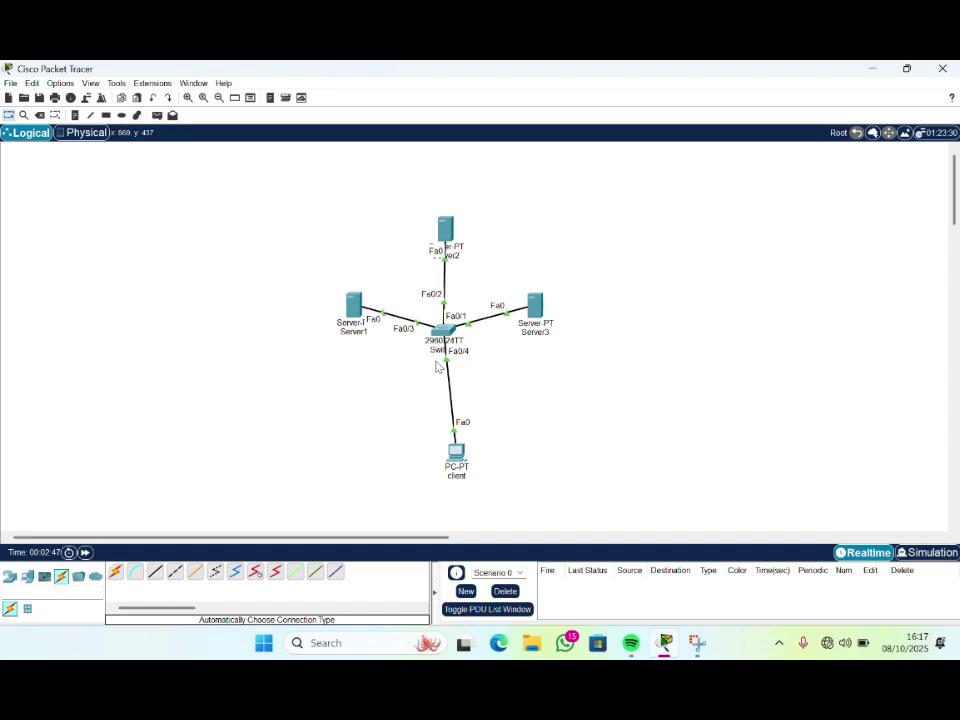
Place a second PC beside Server2, above Server3
click(27, 577)
click(113, 573)
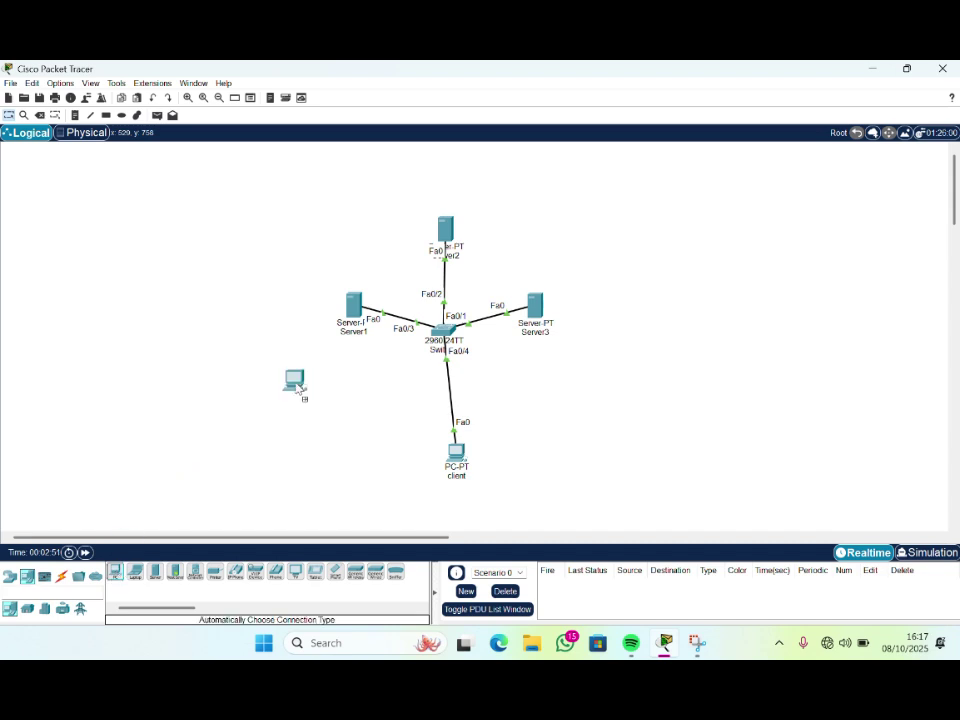
click(547, 226)
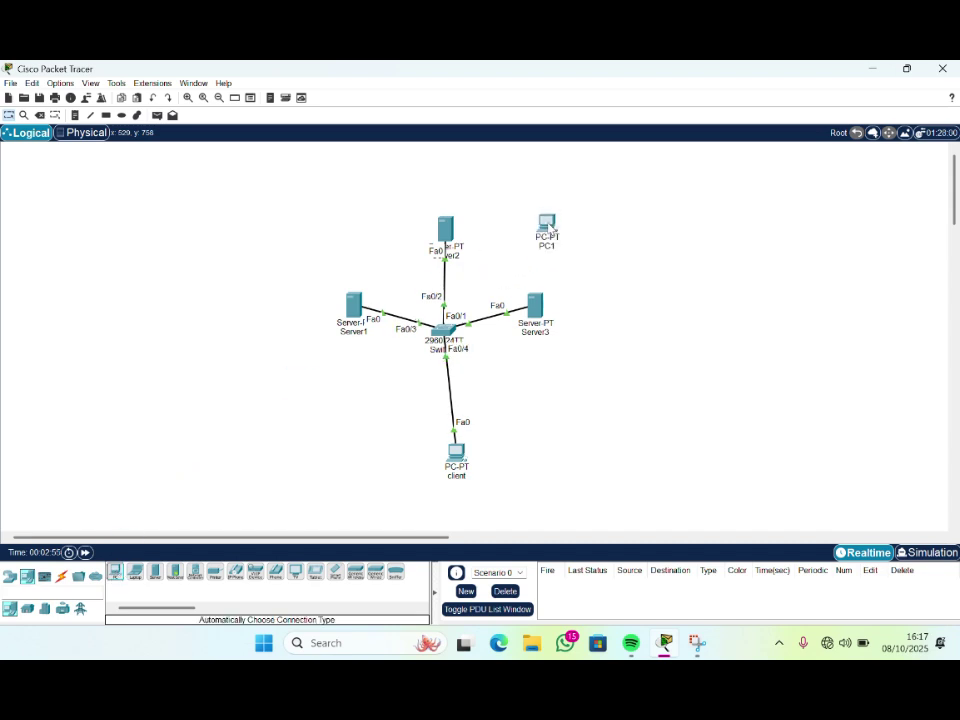
Rename the newly added, unconnected PC as hacker
click(557, 249)
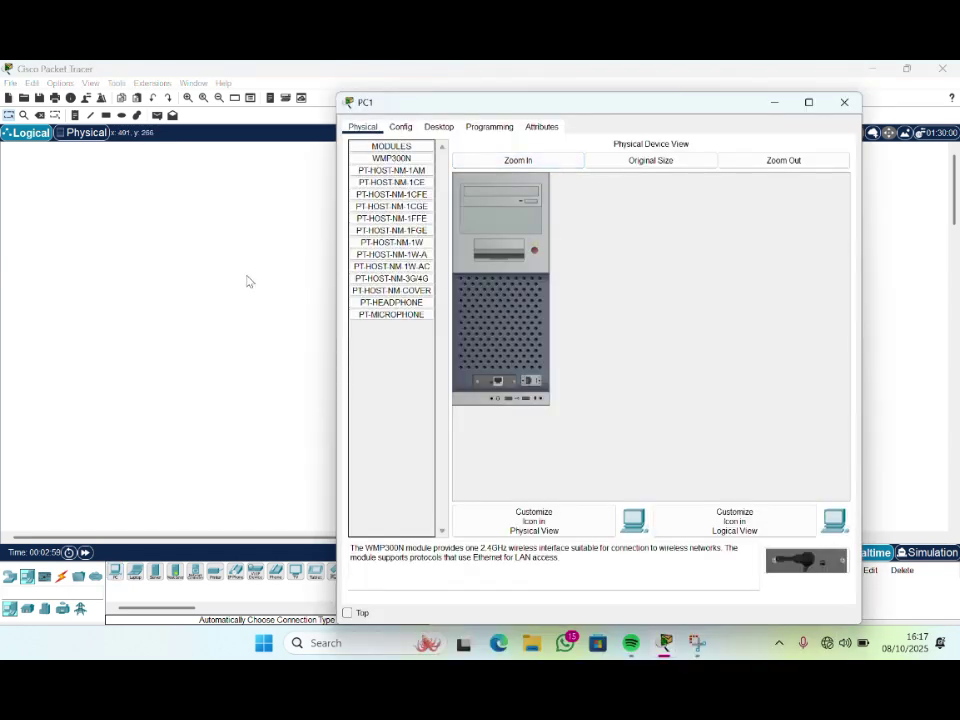
click(247, 278)
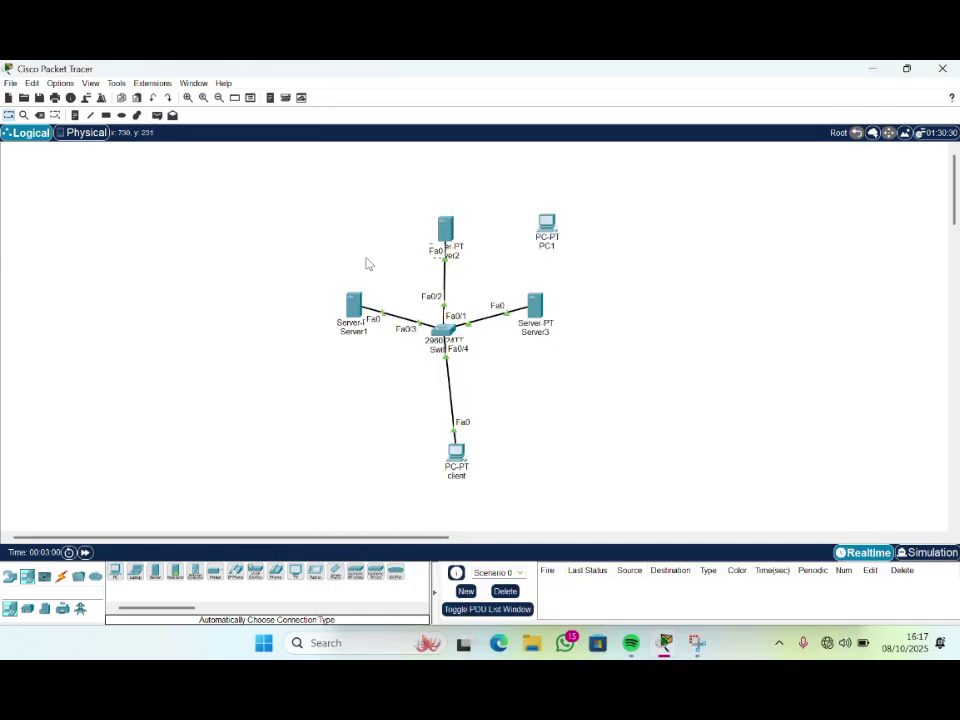
click(555, 247)
key(BackSpace)
key(BackSpace)
text(h)
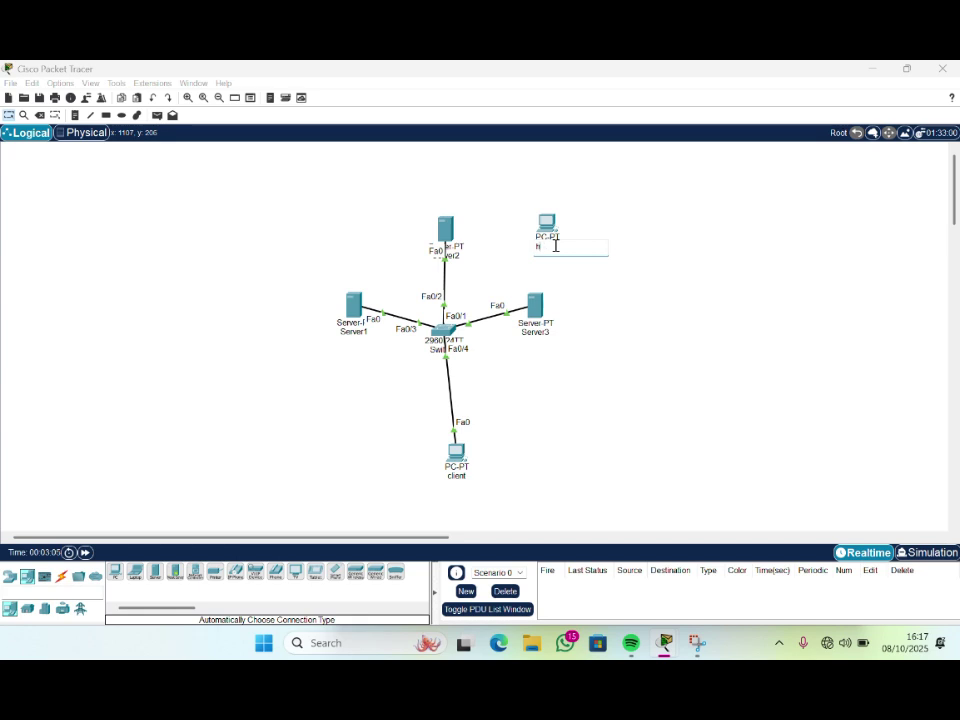
text(acker)
key(Return)
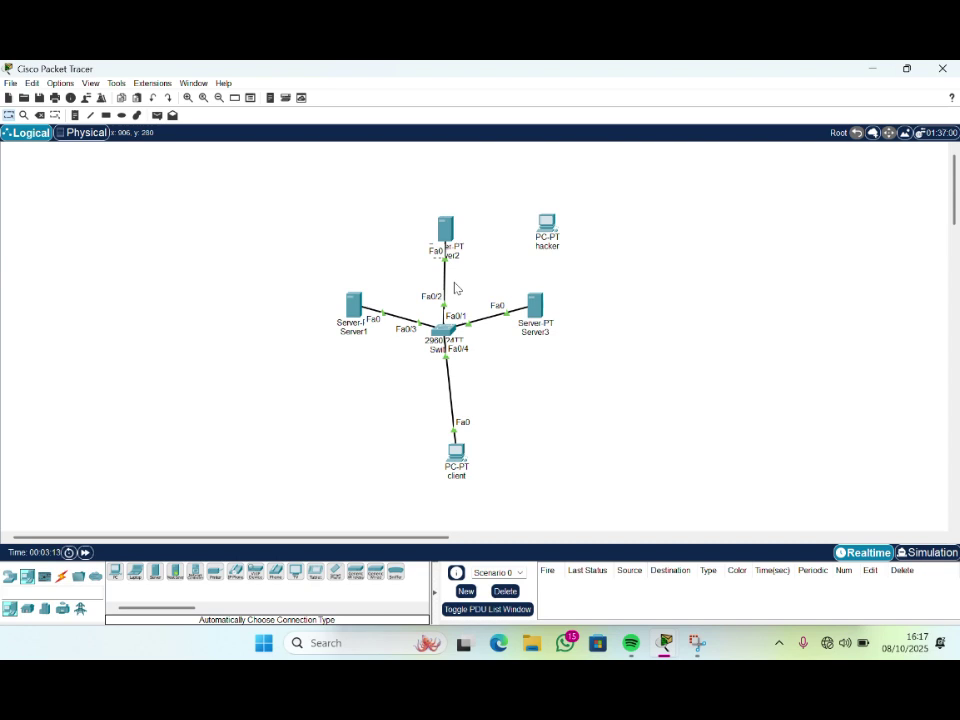
Detach the switch's cable from Server3 and connect it to the hacker PC instead
click(507, 313)
key(Delete)
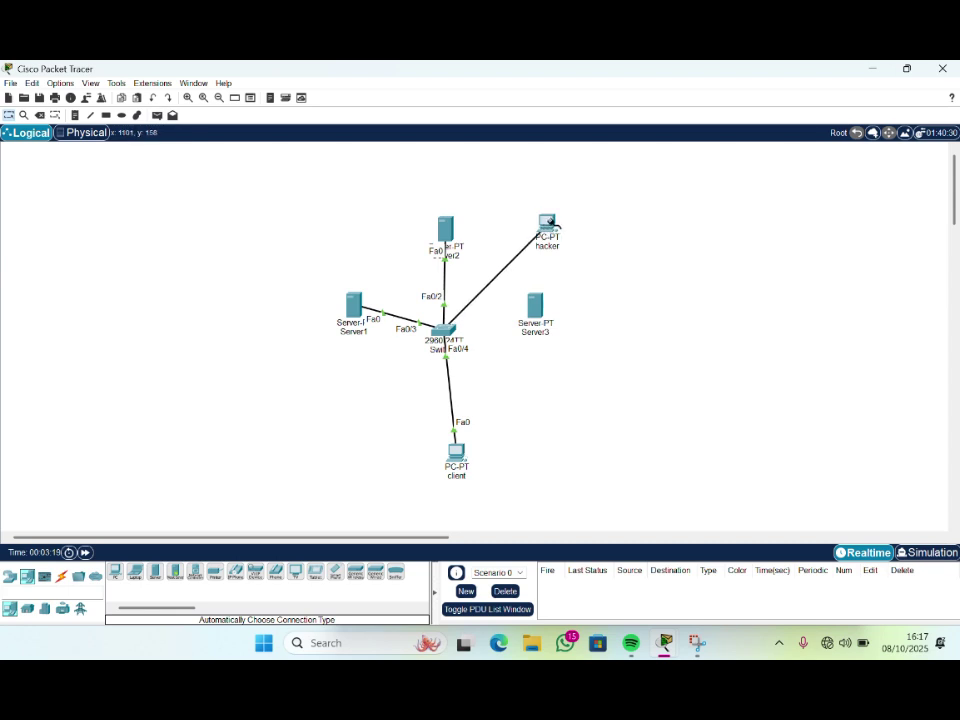
click(553, 222)
click(598, 277)
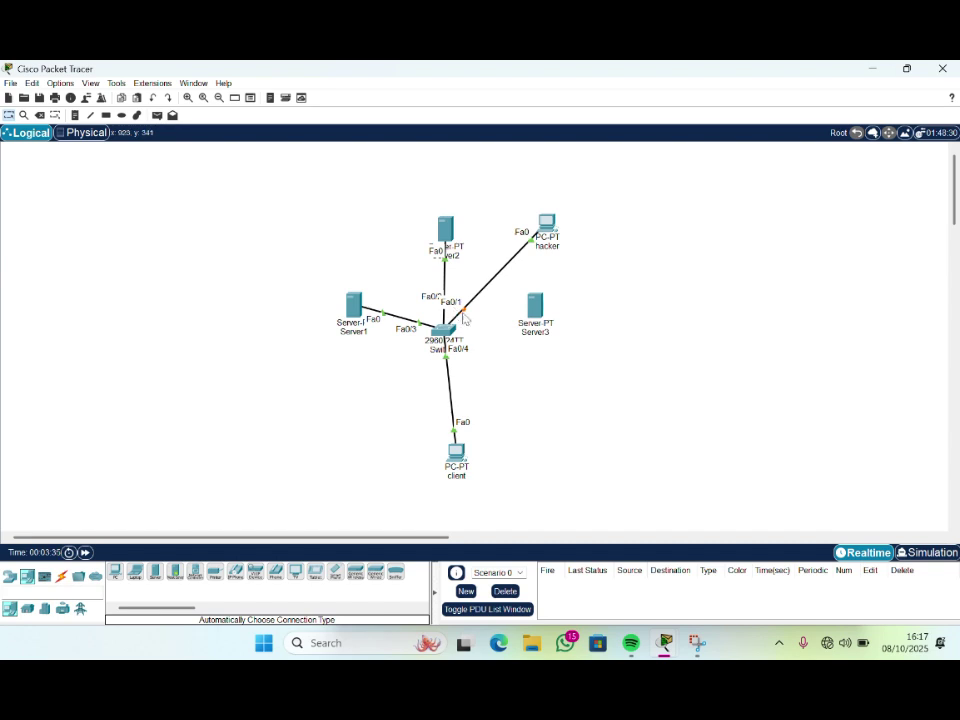
mouse_move(536, 312)
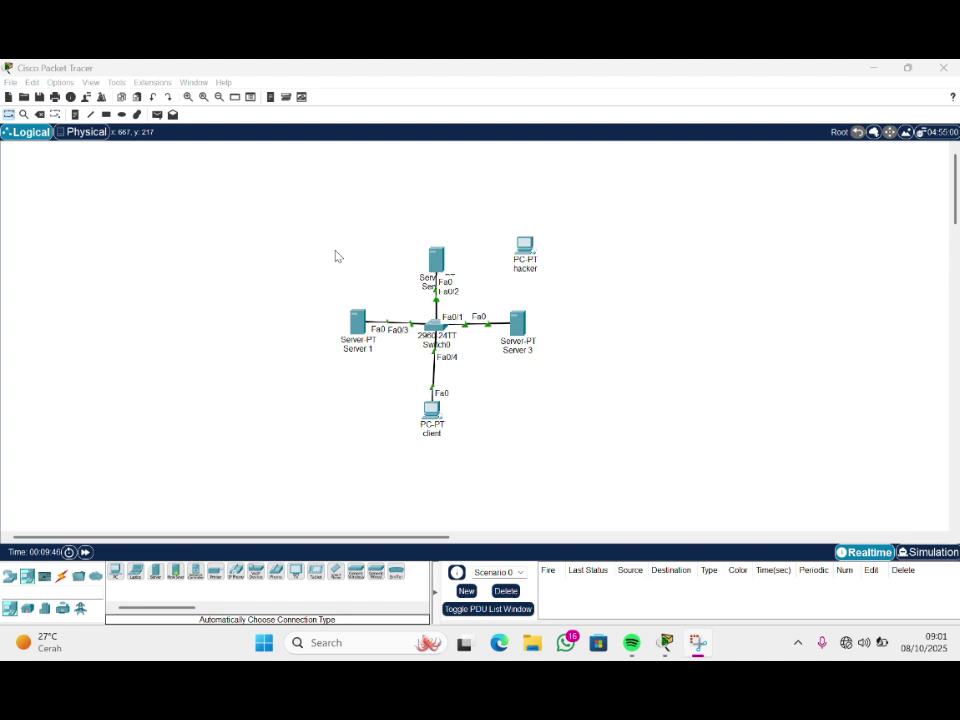
Assign Server 1 the static IPv4 address 192.168.50.1 with subnet mask 255.255.255.0
click(359, 325)
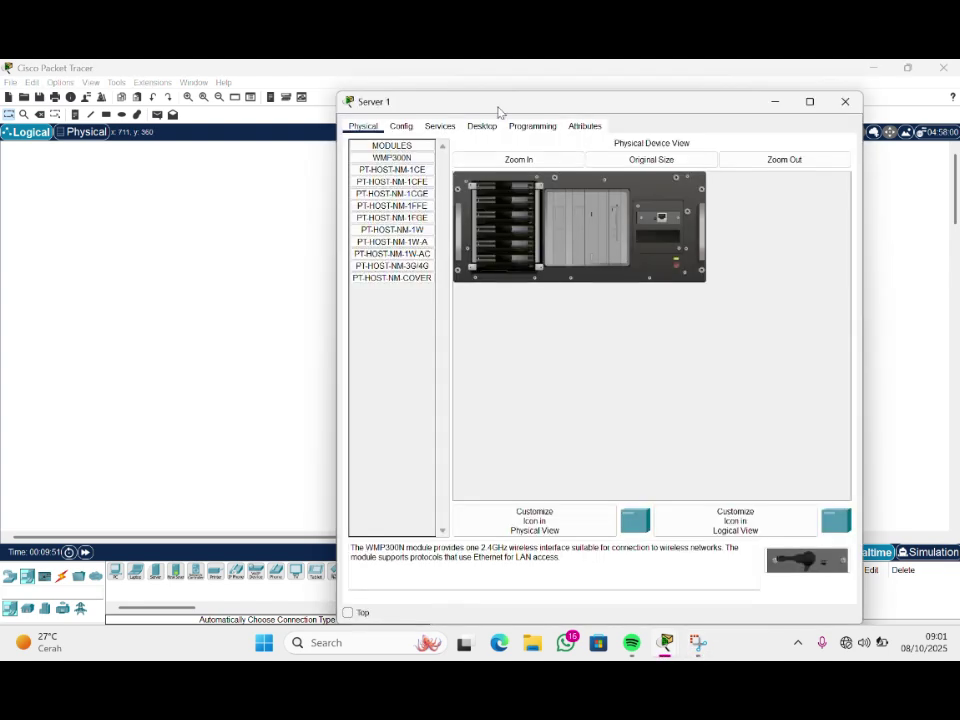
click(483, 126)
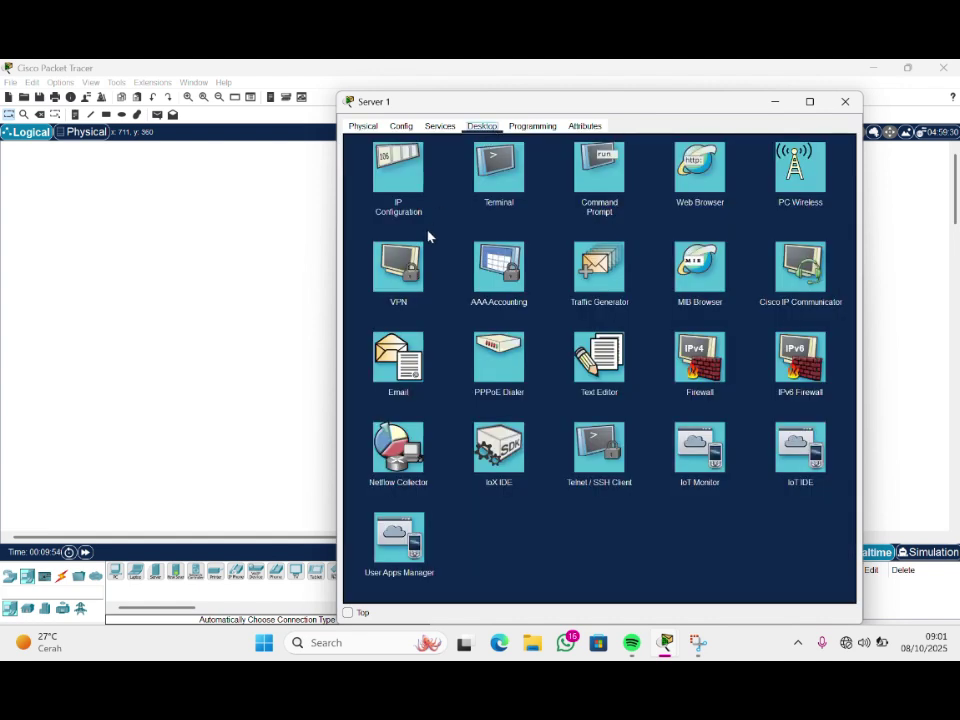
click(399, 215)
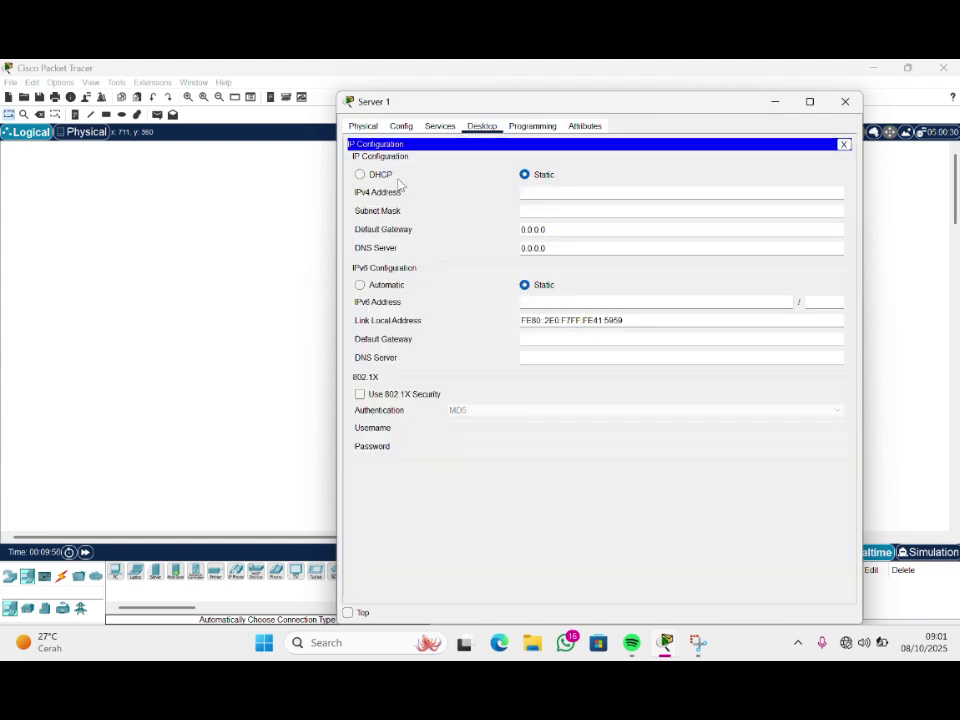
click(576, 193)
text(192)
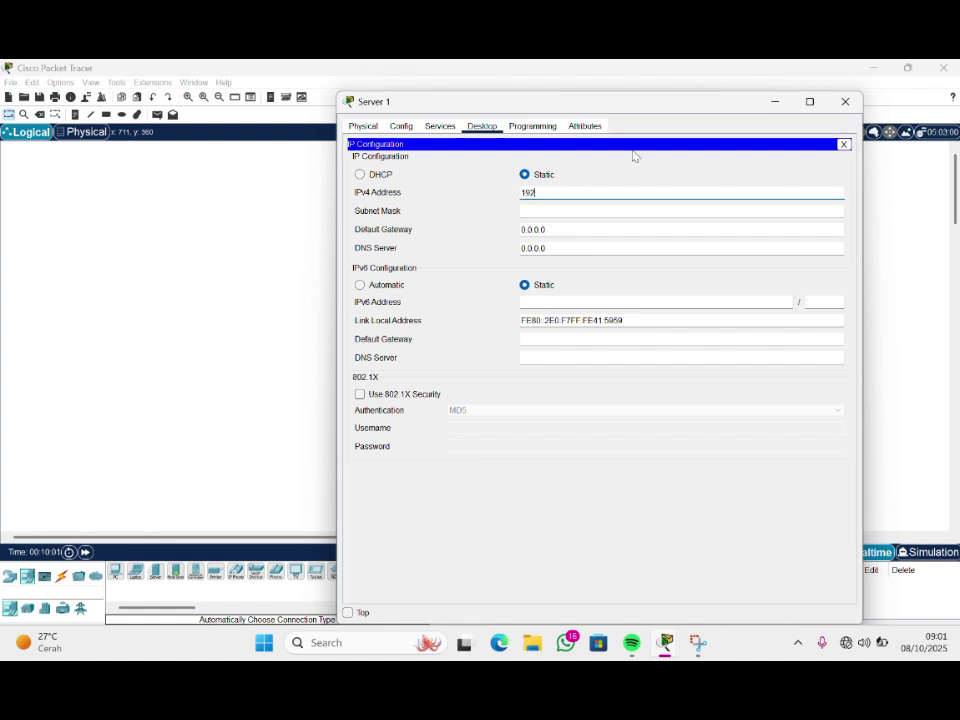
text(.168.50.1)
key(Tab)
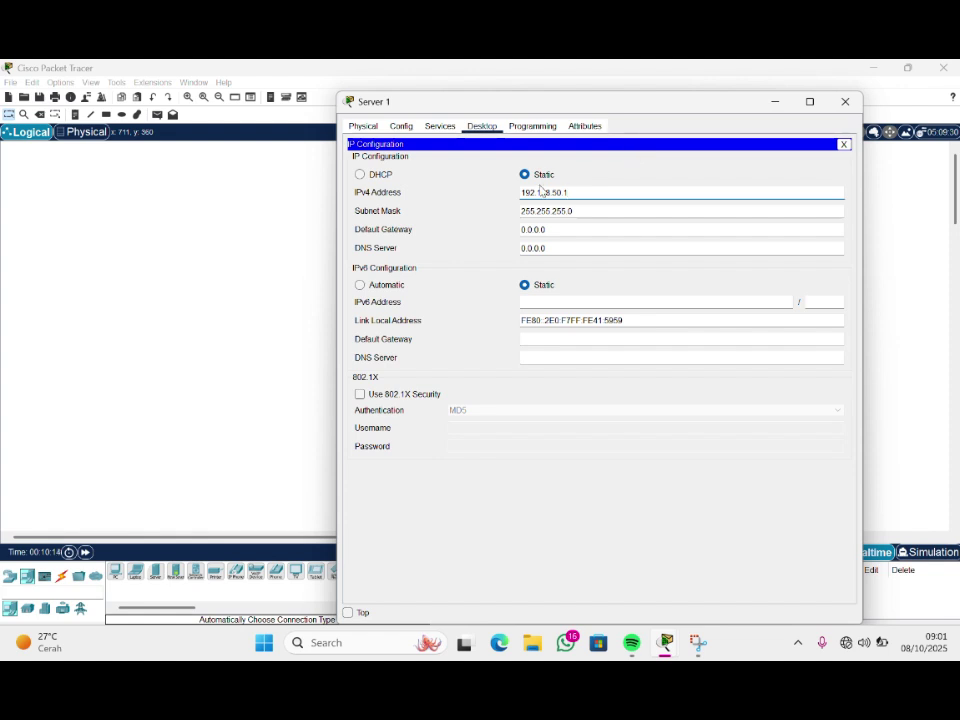
click(208, 219)
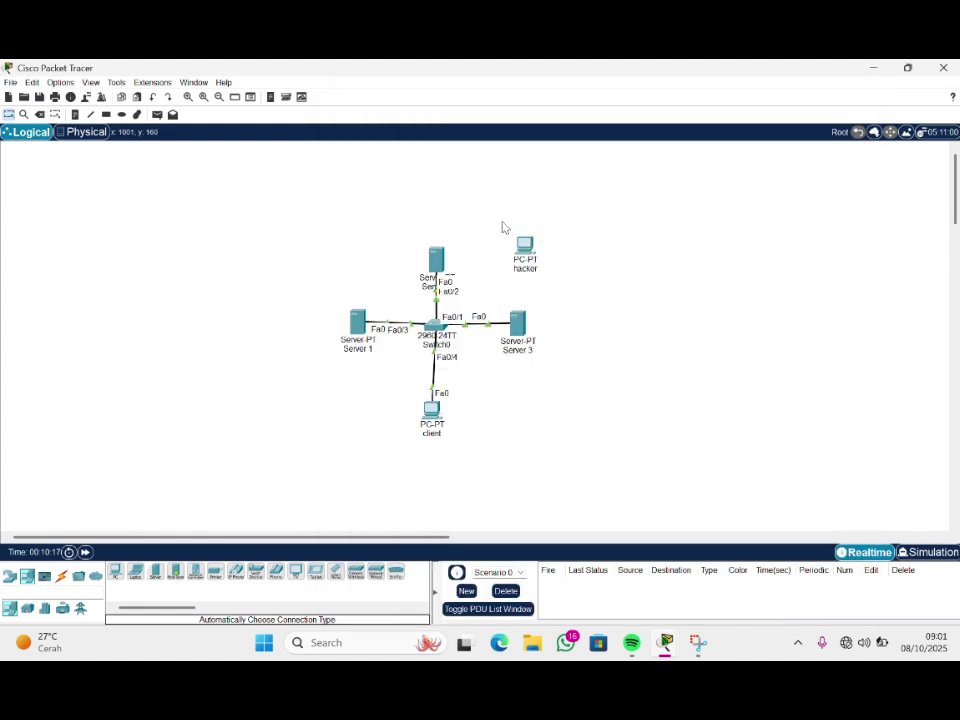
Assign Server 2 the static IPv4 address 192.168.50.2
click(436, 258)
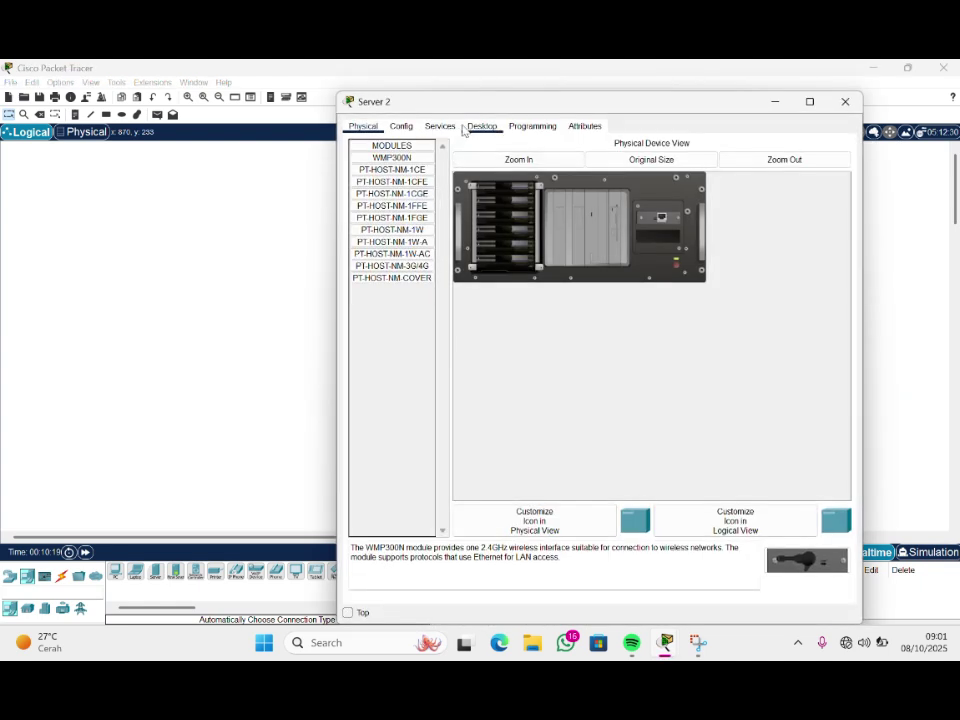
click(466, 128)
click(405, 160)
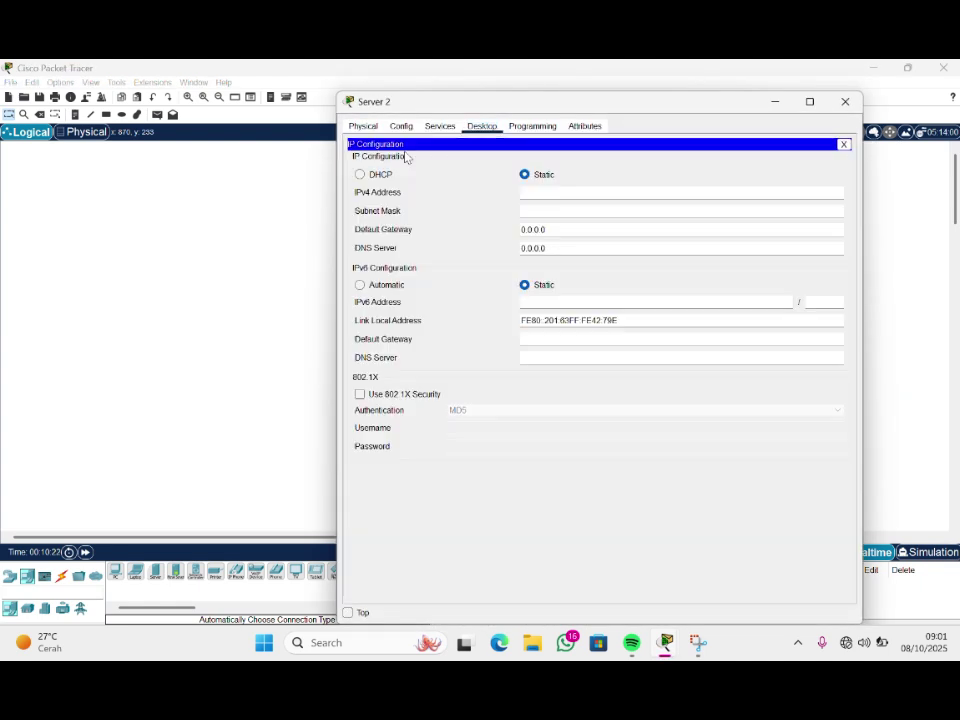
click(537, 194)
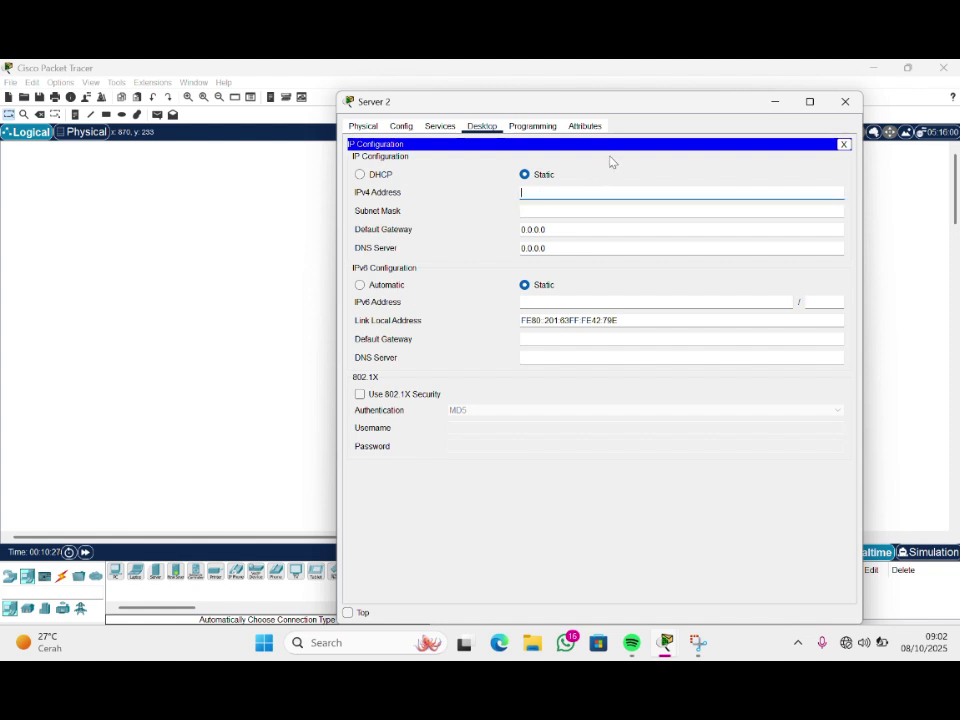
text(192.168.50.2)
click(240, 263)
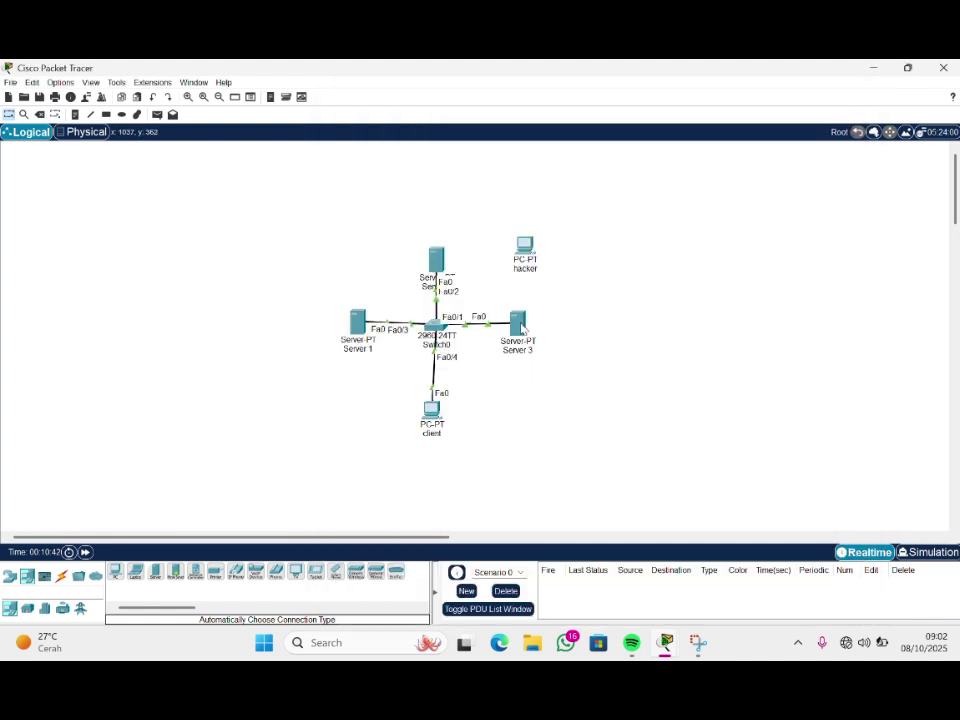
Assign Server 3 the static IPv4 address 192.168.50.3 with subnet mask 255.255.255.0
click(521, 328)
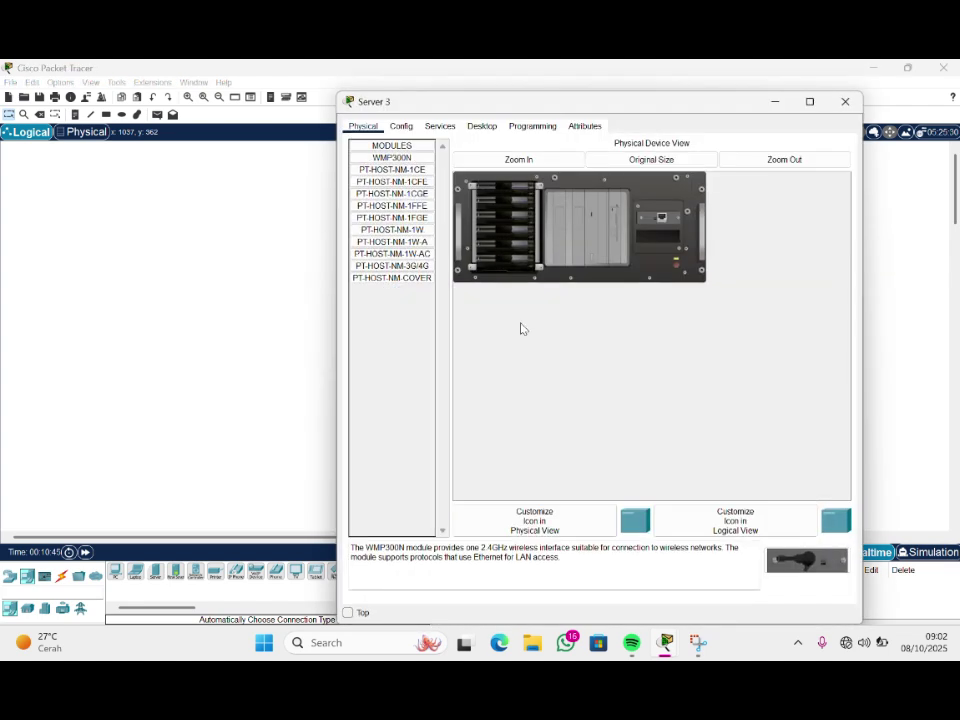
click(481, 126)
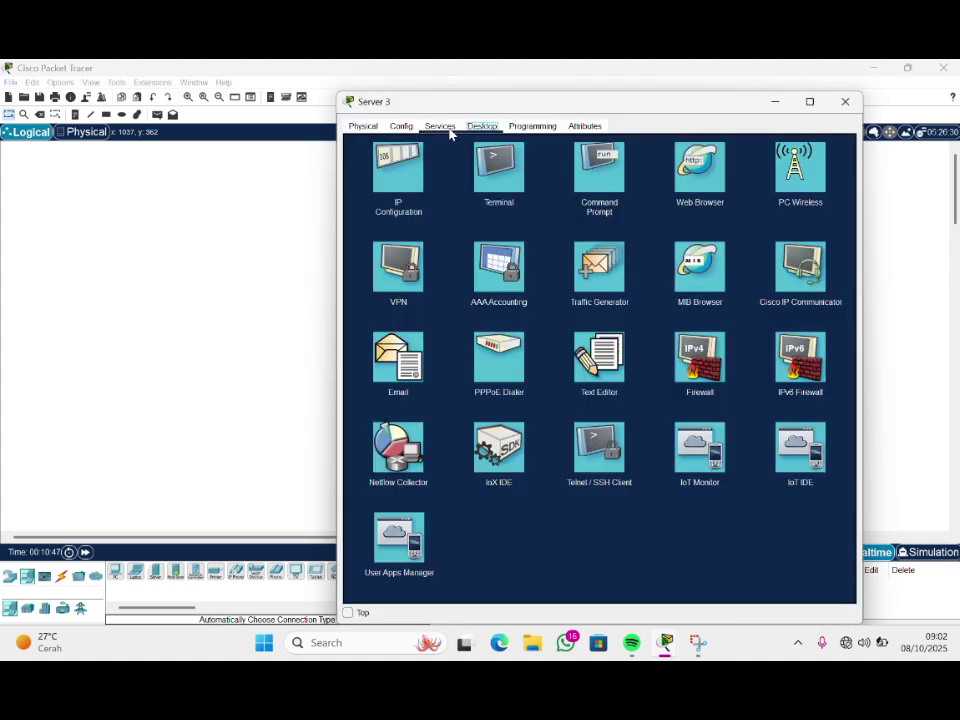
click(398, 168)
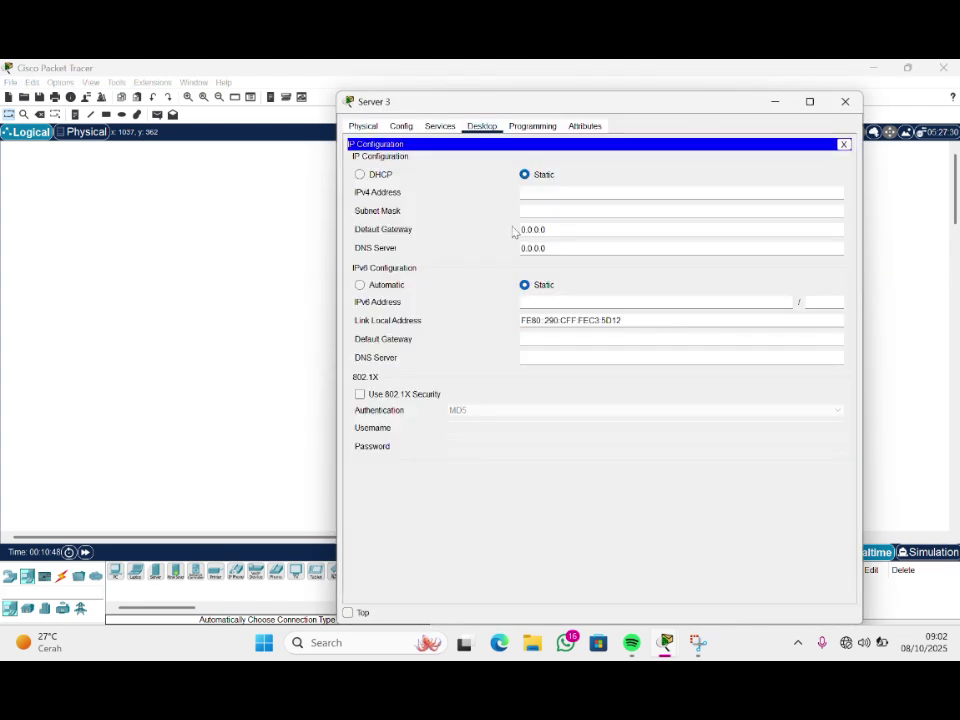
click(645, 193)
text(192.16)
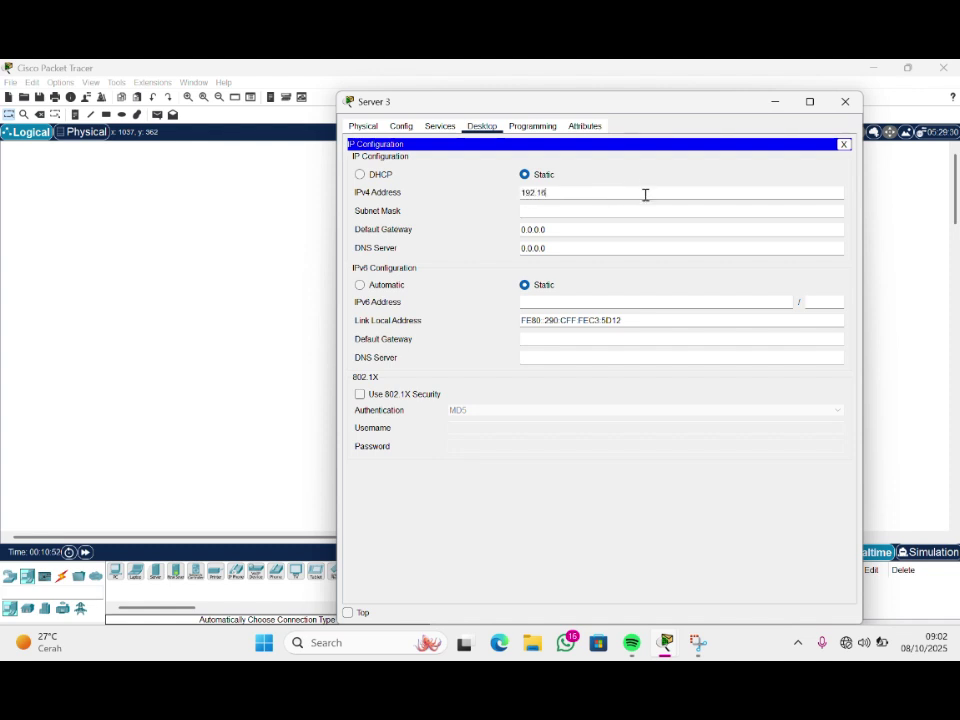
text(8.50.3)
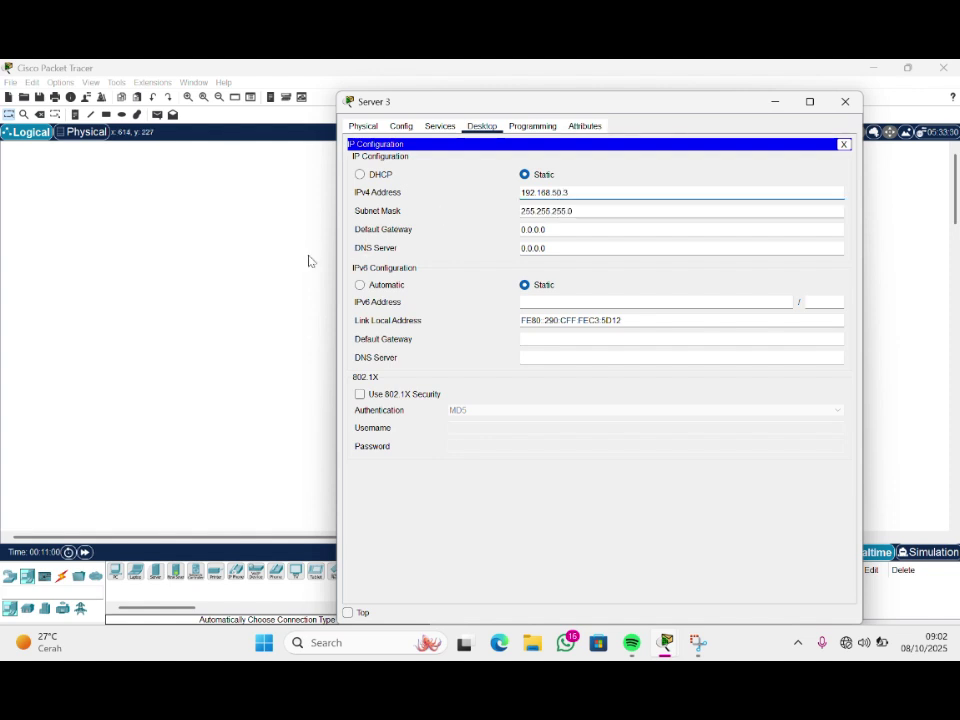
key(alt+F4)
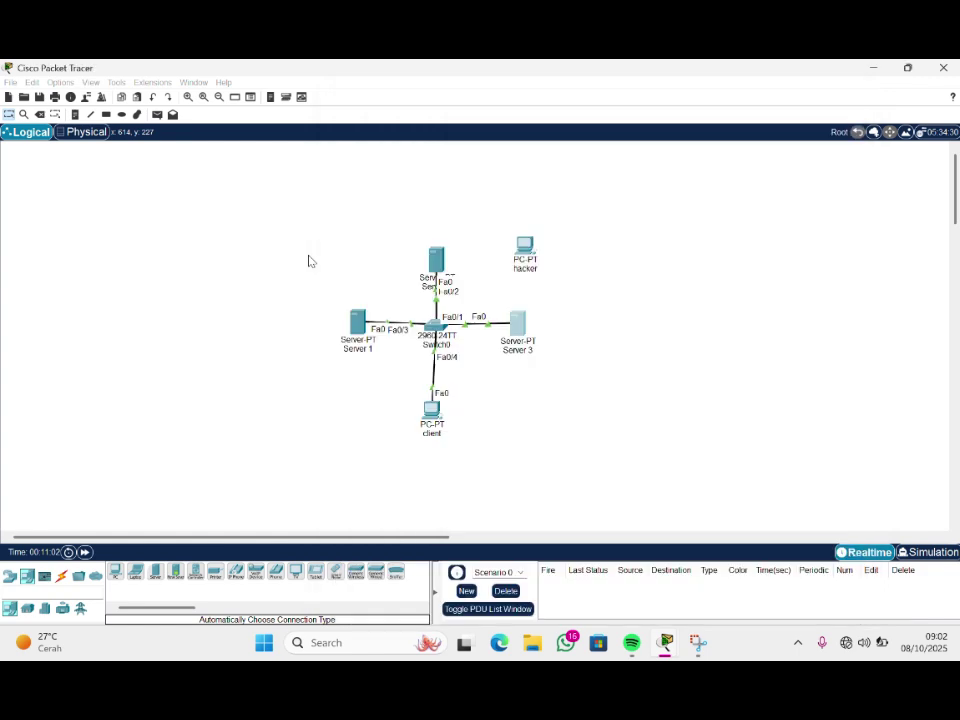
Assign the client PC the static IPv4 address 192.168.50.4 with subnet mask 255.255.255.0
click(436, 408)
click(440, 127)
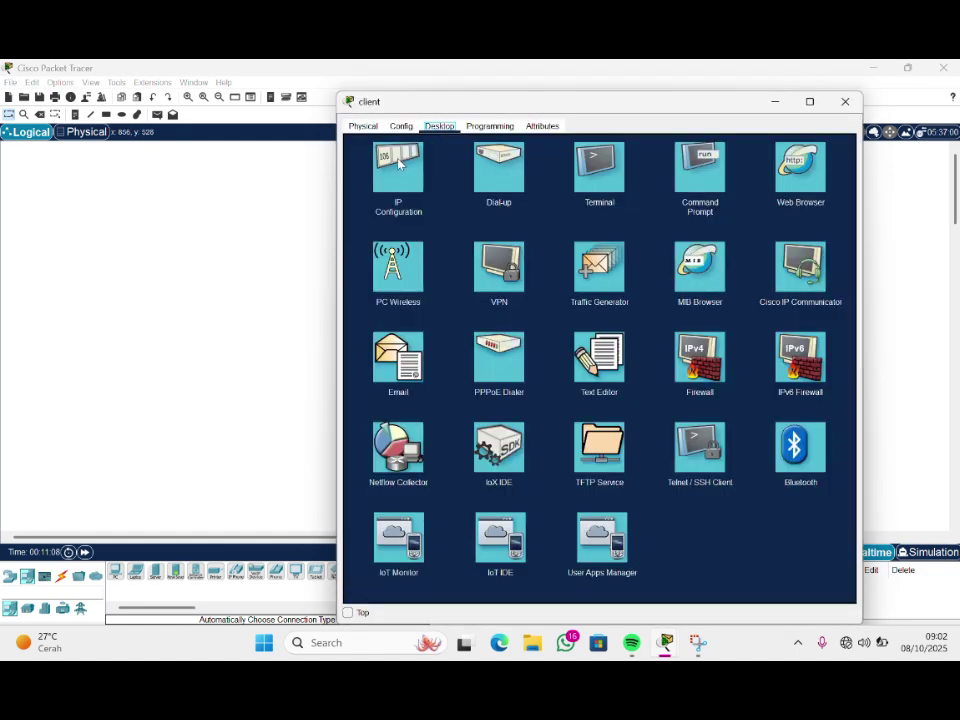
click(396, 163)
click(620, 207)
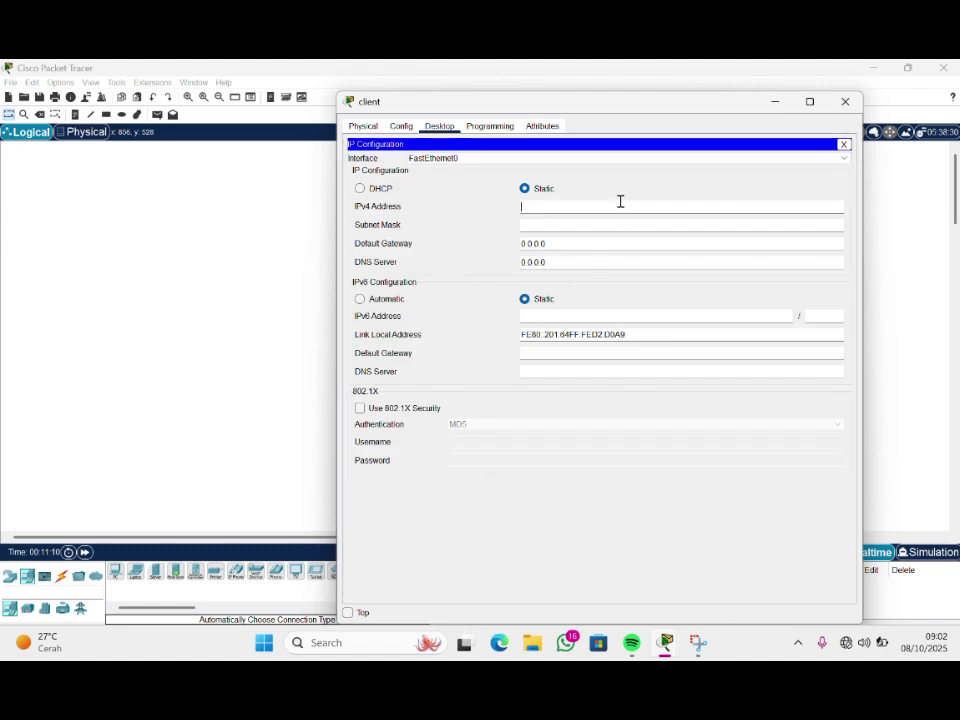
text(192.16)
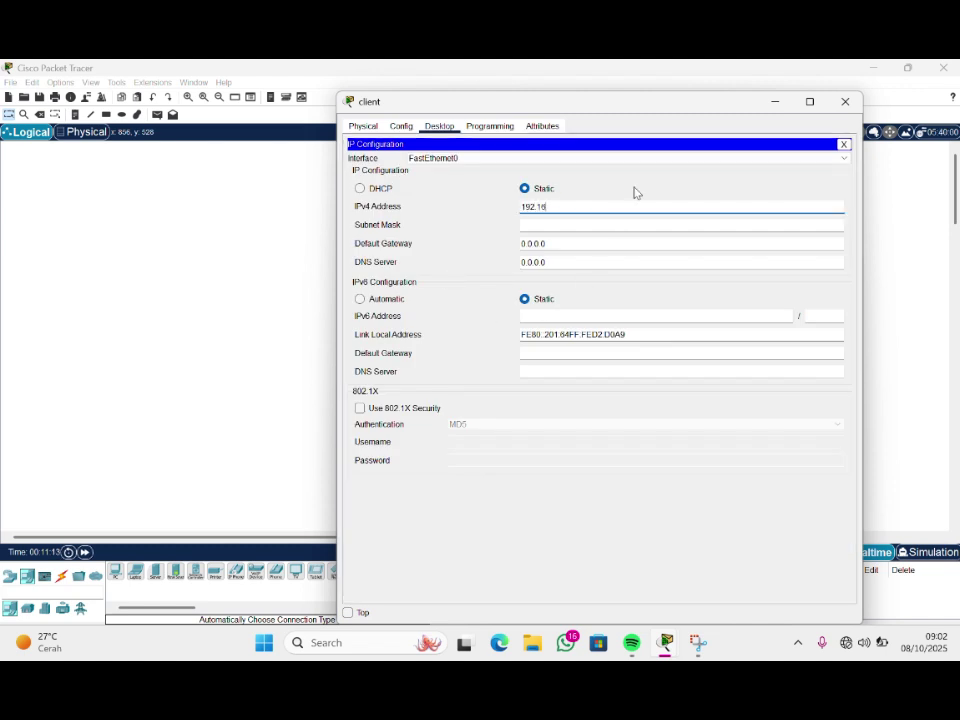
text(50.4)
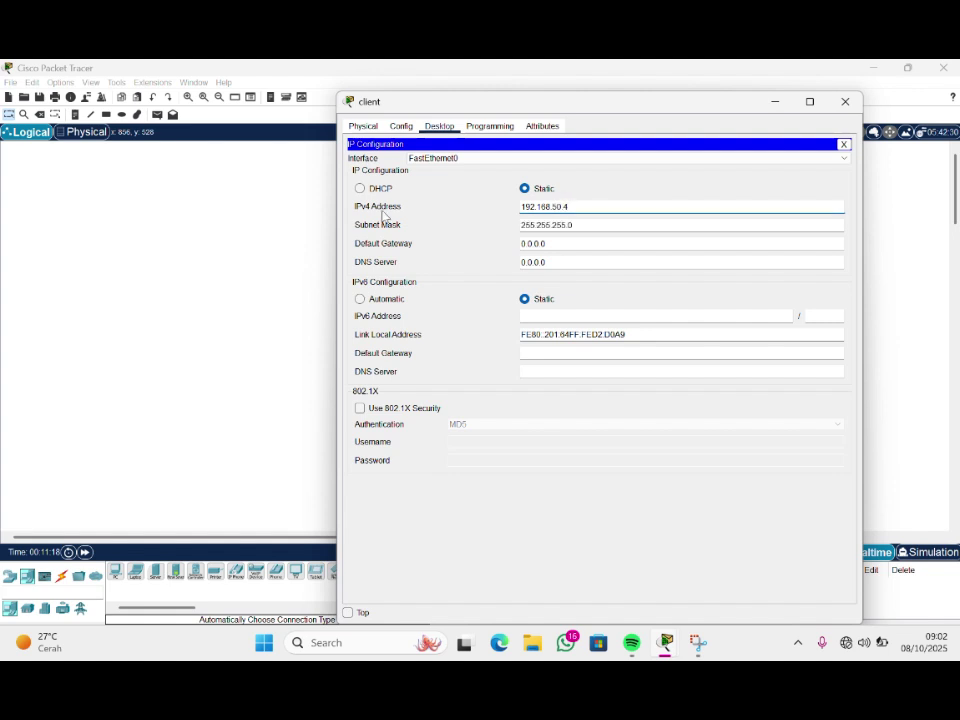
click(269, 225)
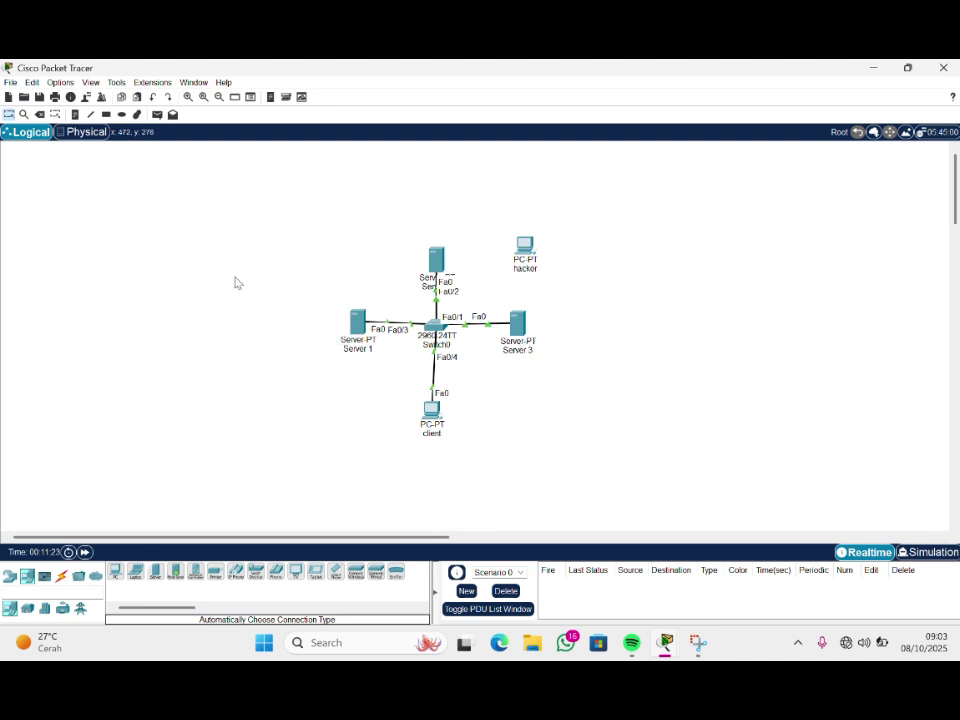
Test connectivity by sending a simple PDU to the client PC from each of Server 1, Server 2 and Server 3
click(157, 118)
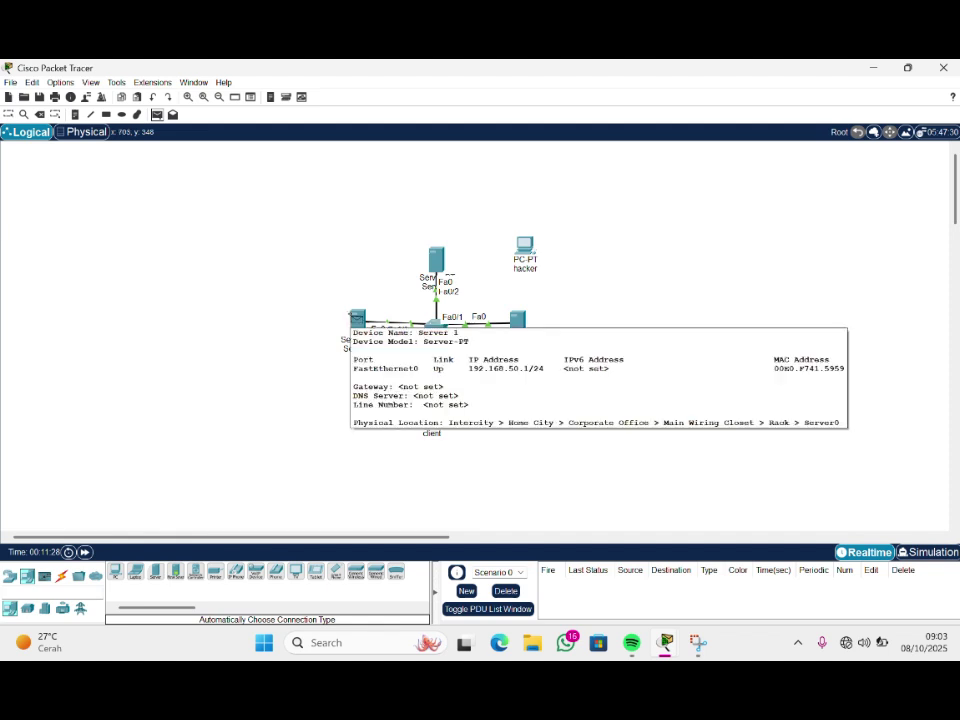
click(356, 320)
click(432, 409)
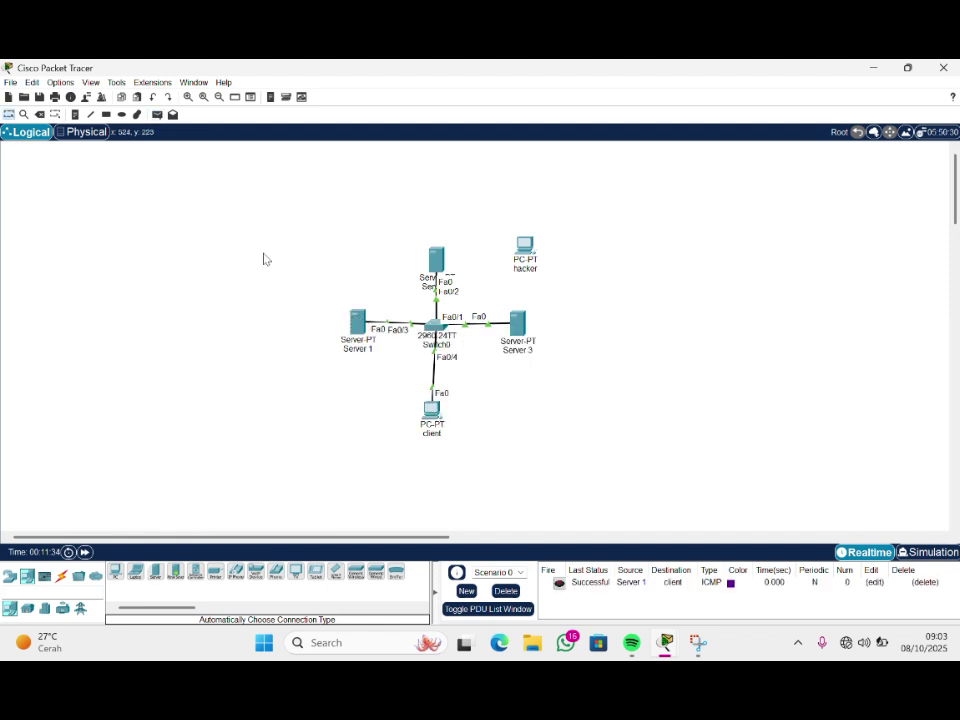
click(437, 258)
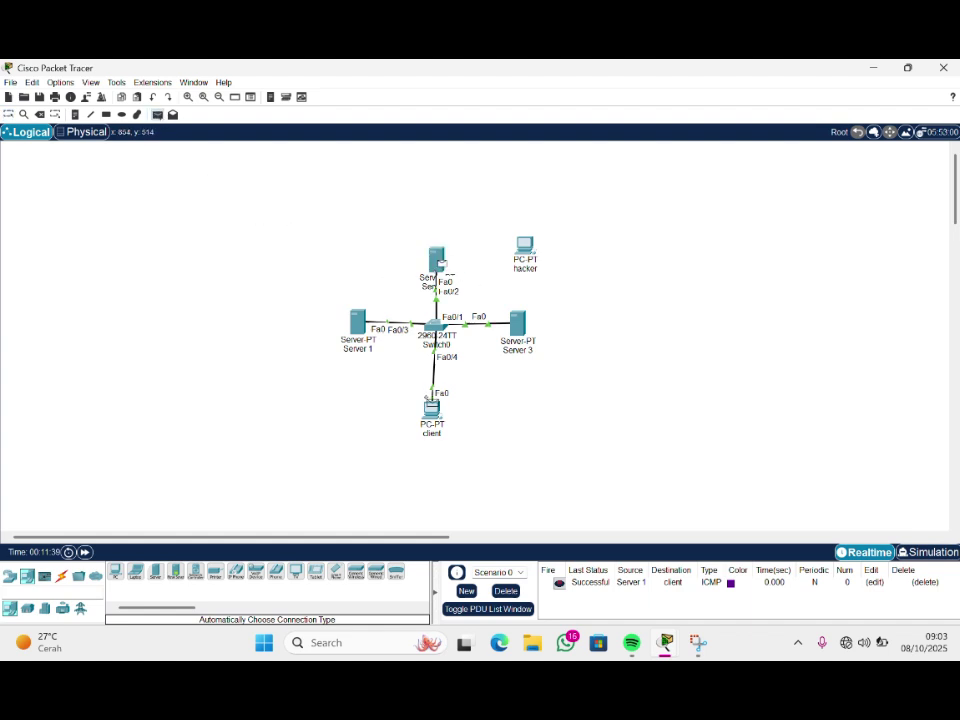
click(431, 407)
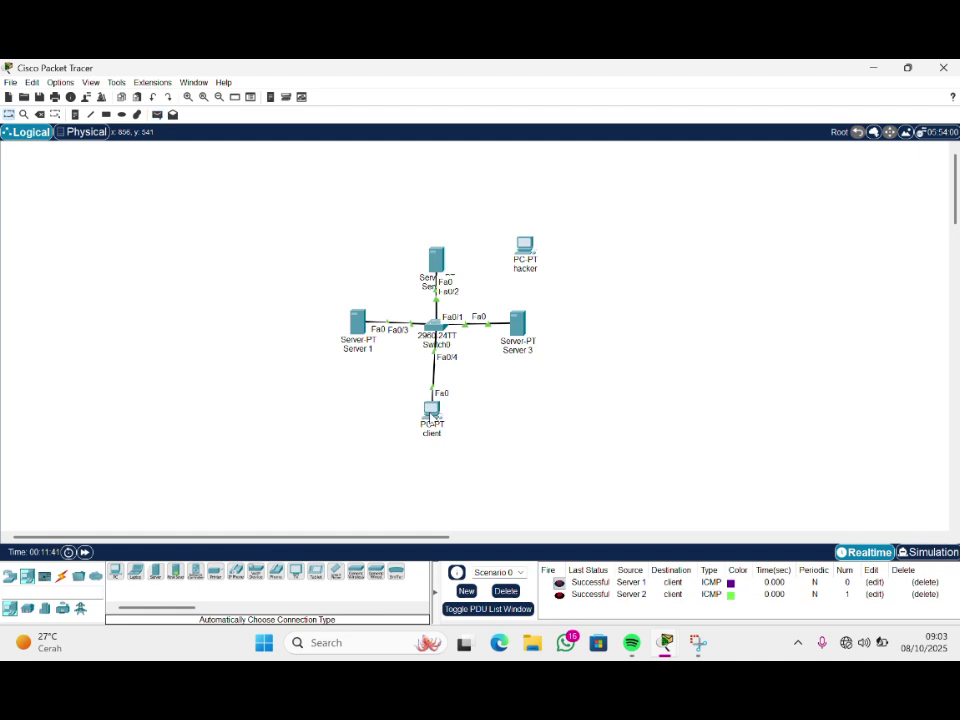
click(157, 114)
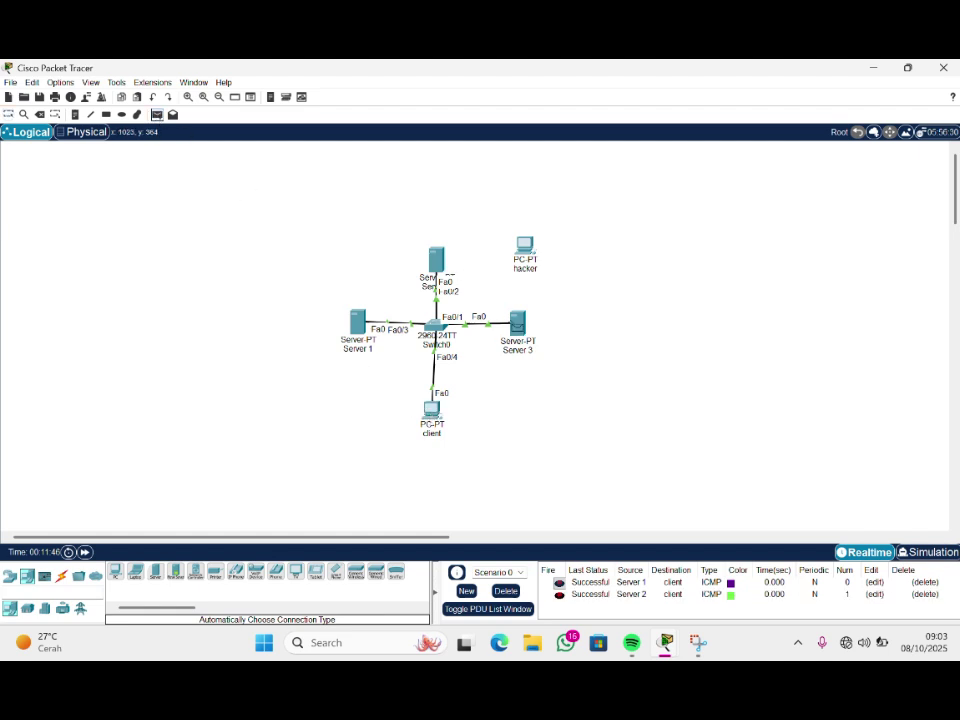
click(517, 322)
click(430, 408)
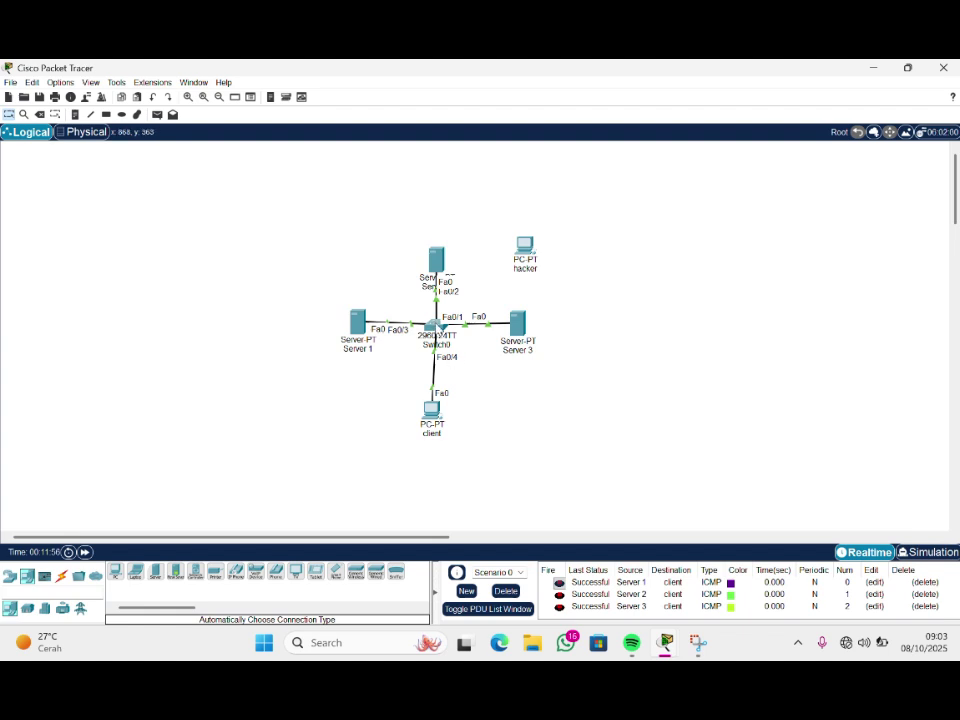
Enter global configuration mode on Switch0's command line with en and conf t
click(431, 330)
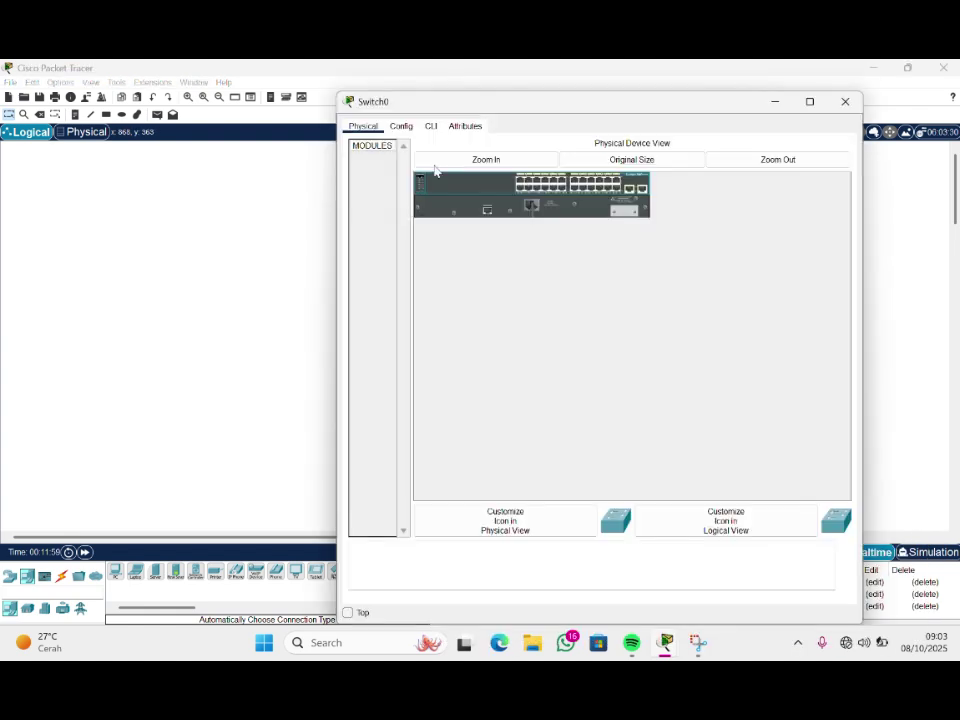
click(431, 127)
key(Return)
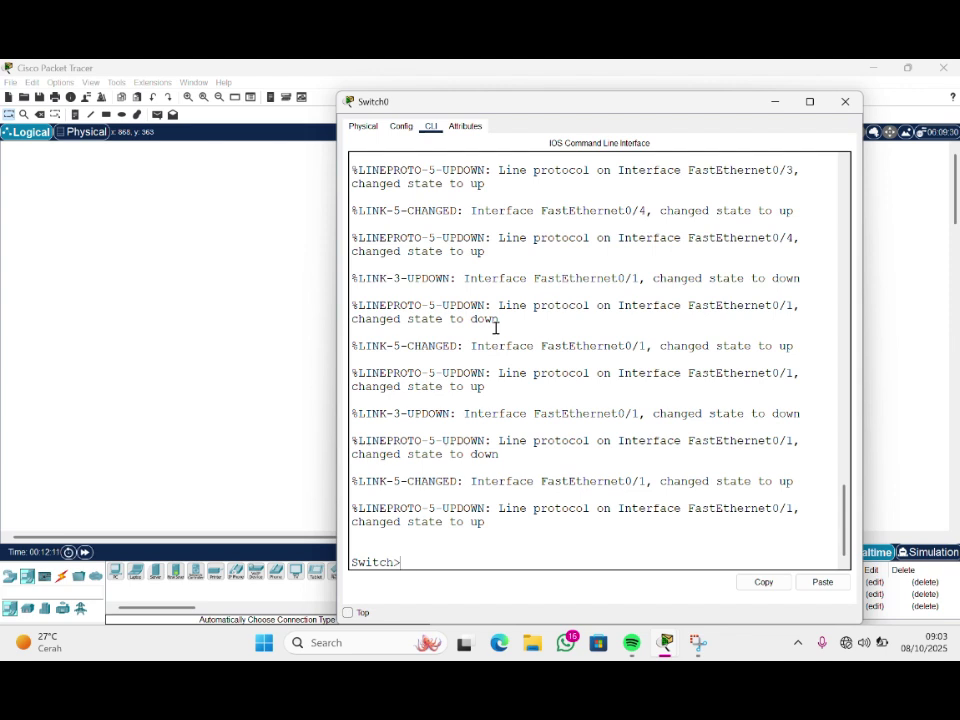
text(en)
key(Return)
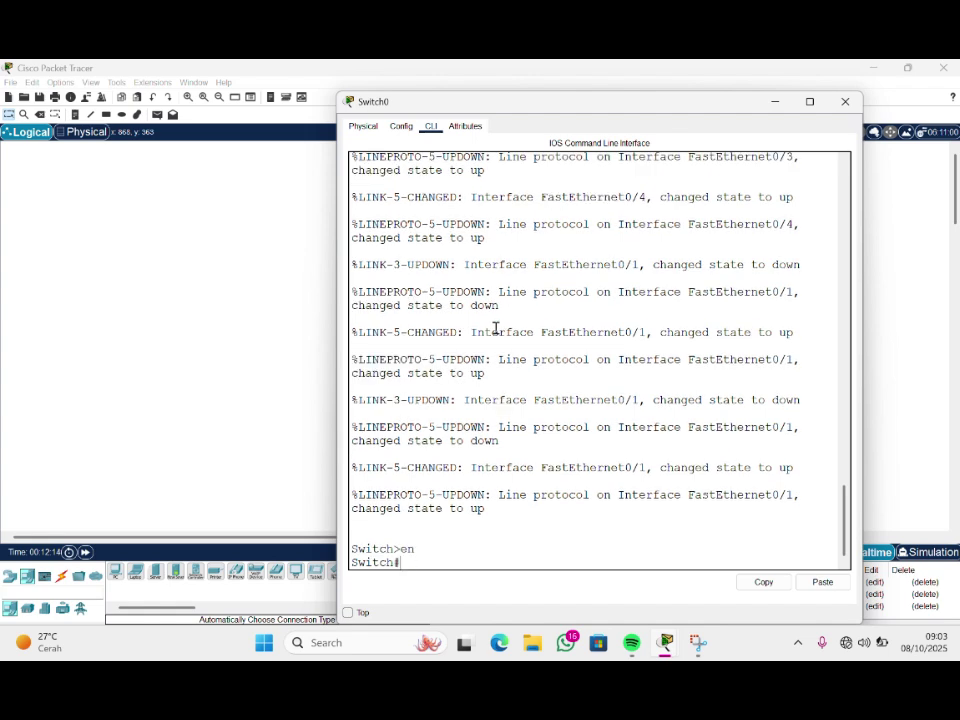
text(conf t)
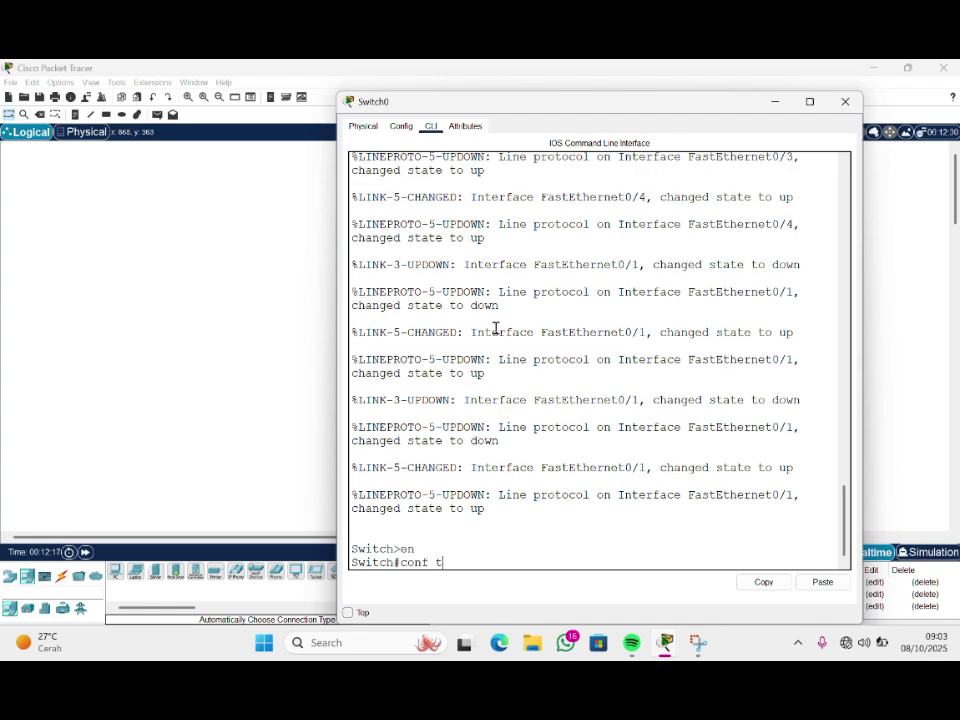
key(Return)
Set switch interfaces fa0/1-3 to access mode with switchport mode access, and exit the interface range configuration
text(itch(config)#i)
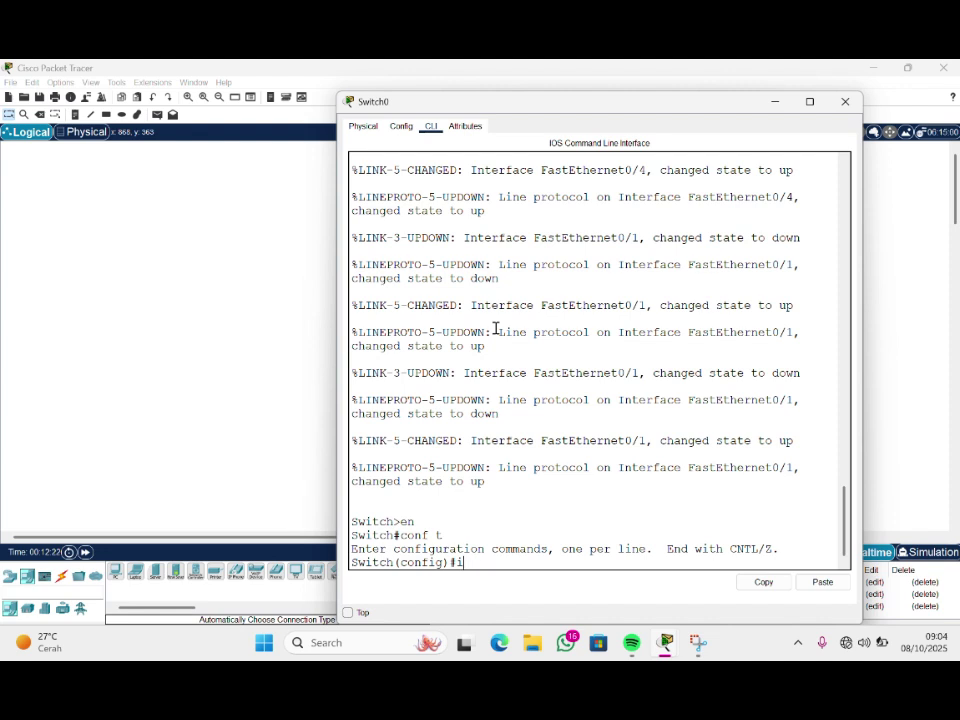
text(nt ra fa0/1-3)
key(Return)
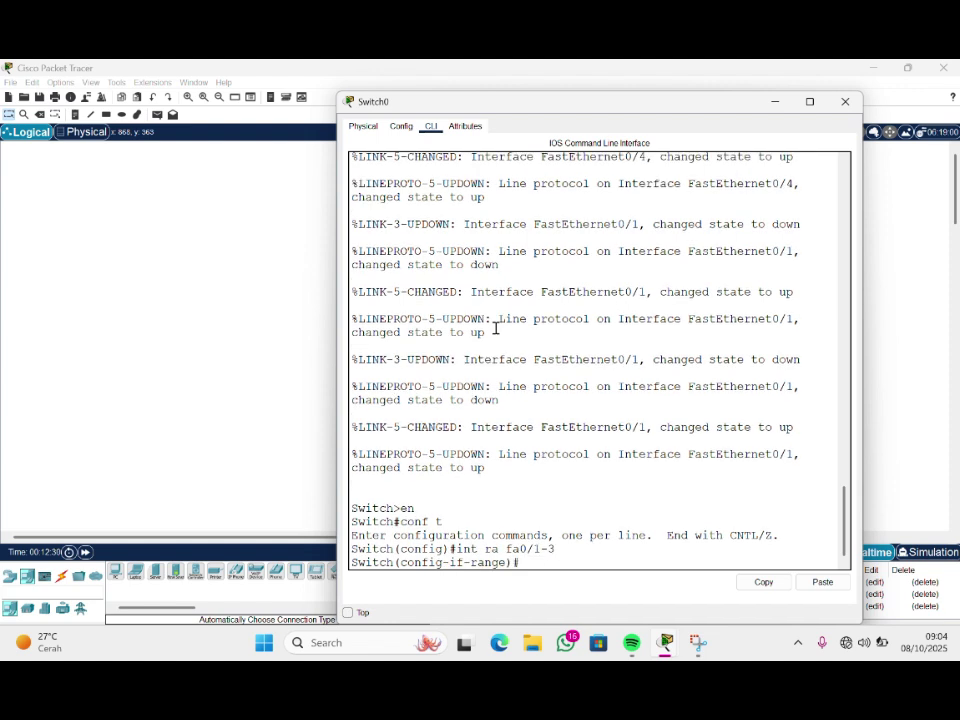
text(switchport mode)
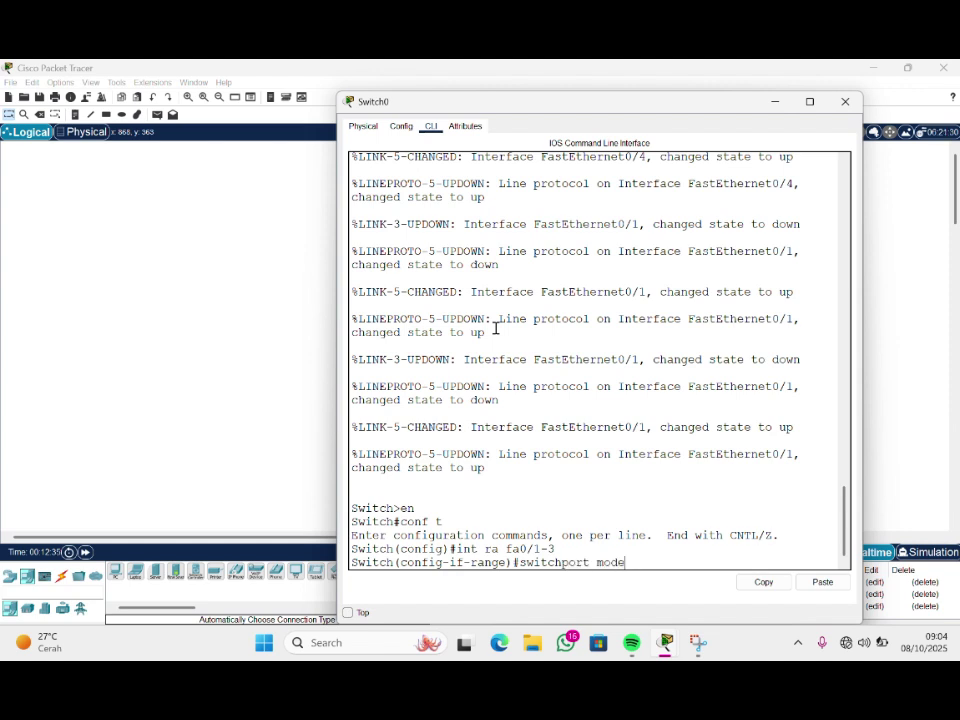
text( access)
key(Return)
text(exit)
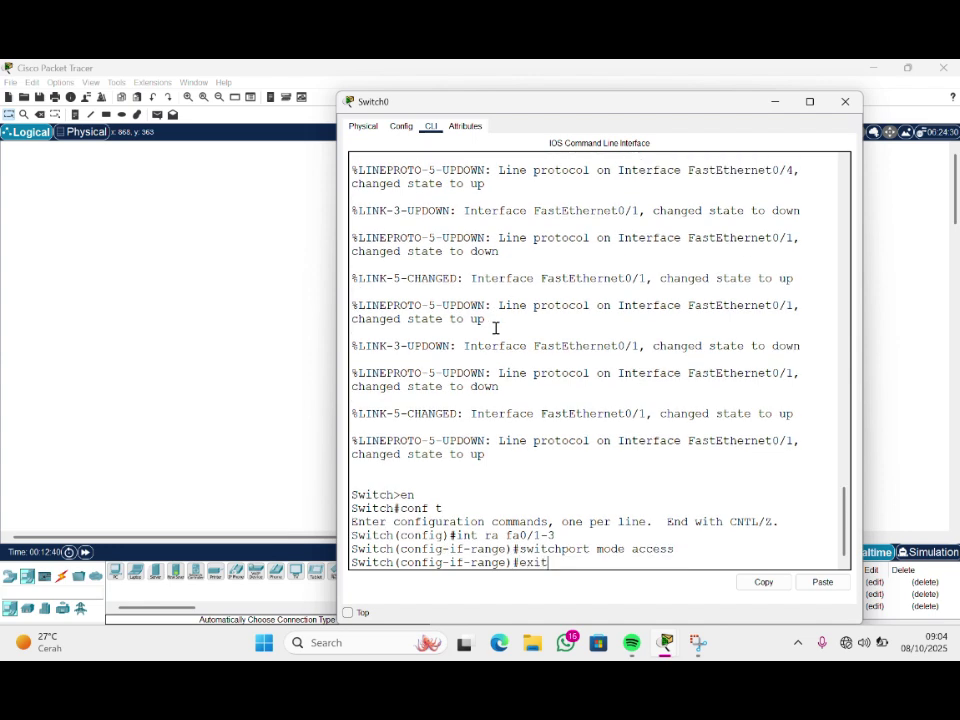
key(Return)
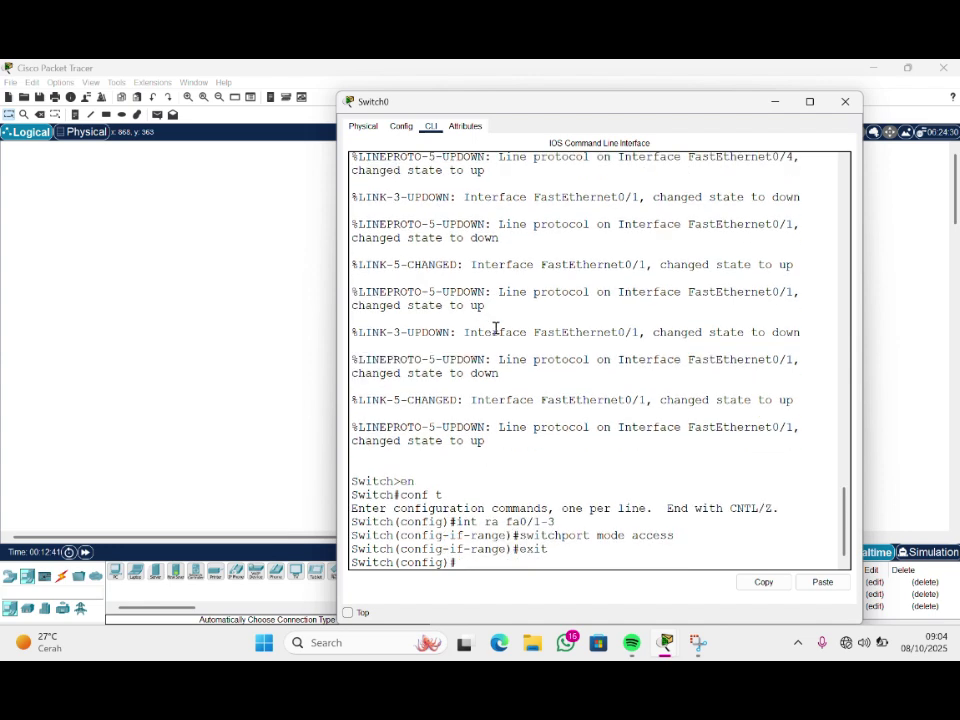
click(291, 267)
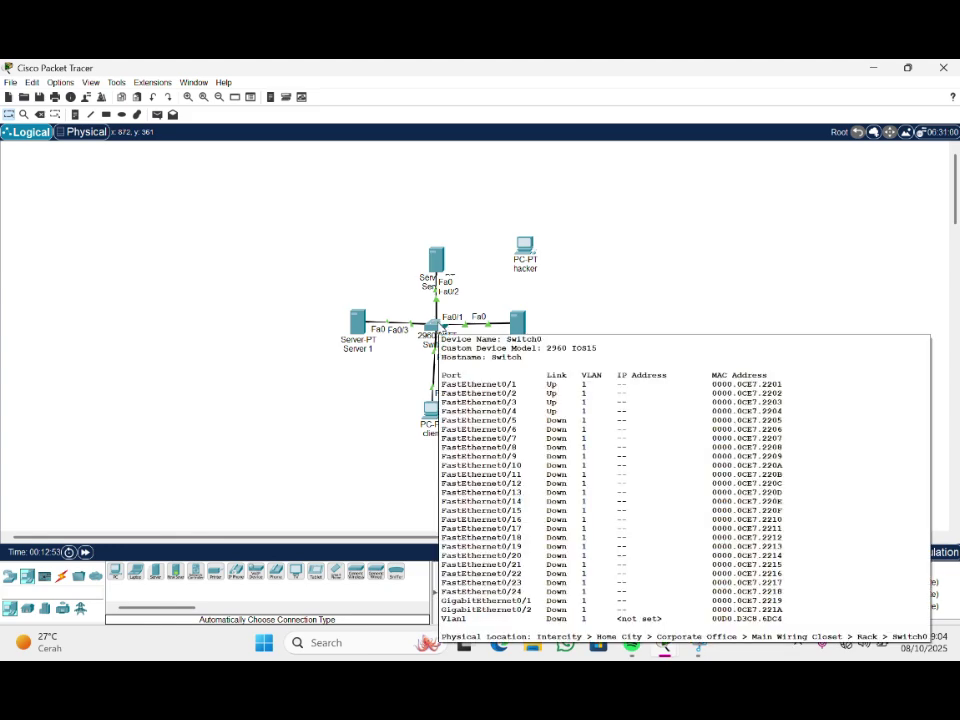
Enable port security on Switch0's interface fa0/1 with switchport port-security
click(436, 328)
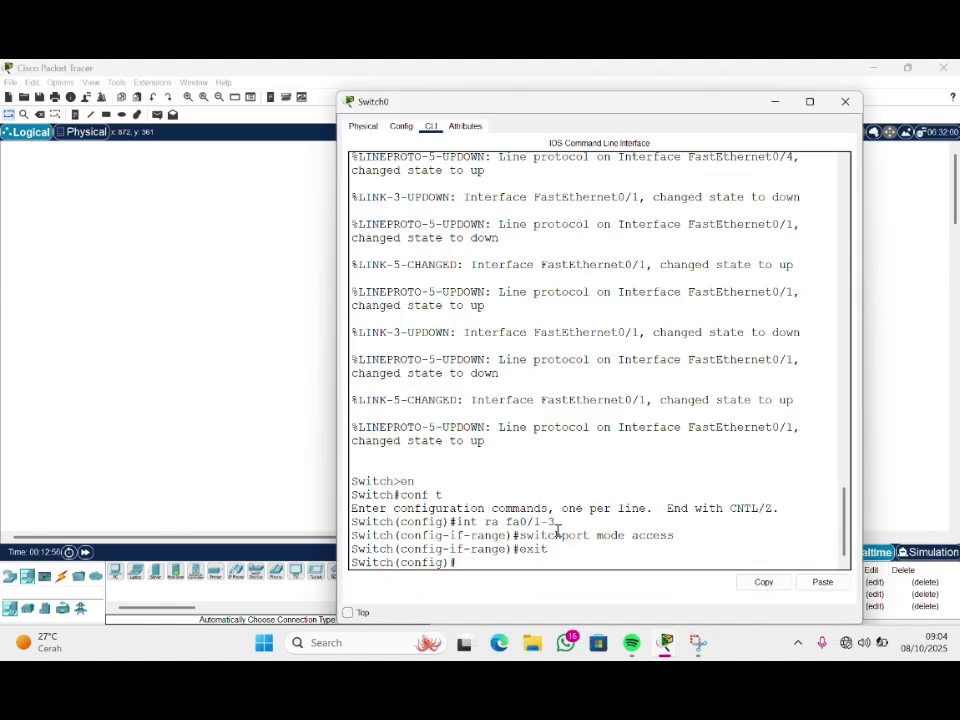
text(int fa0/1)
key(Return)
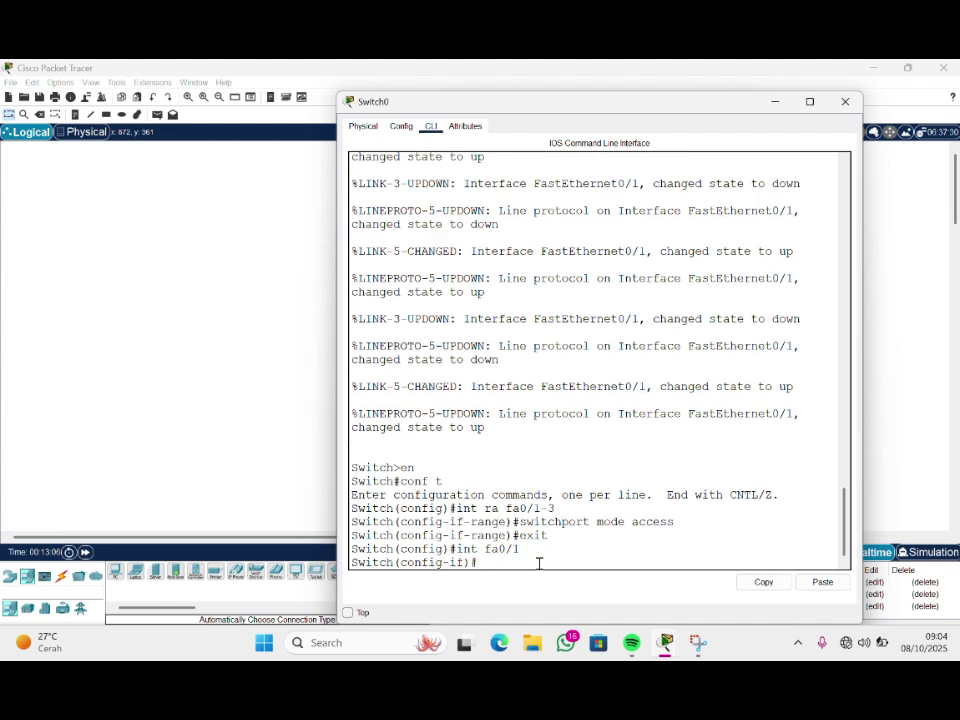
text(switchport port-security)
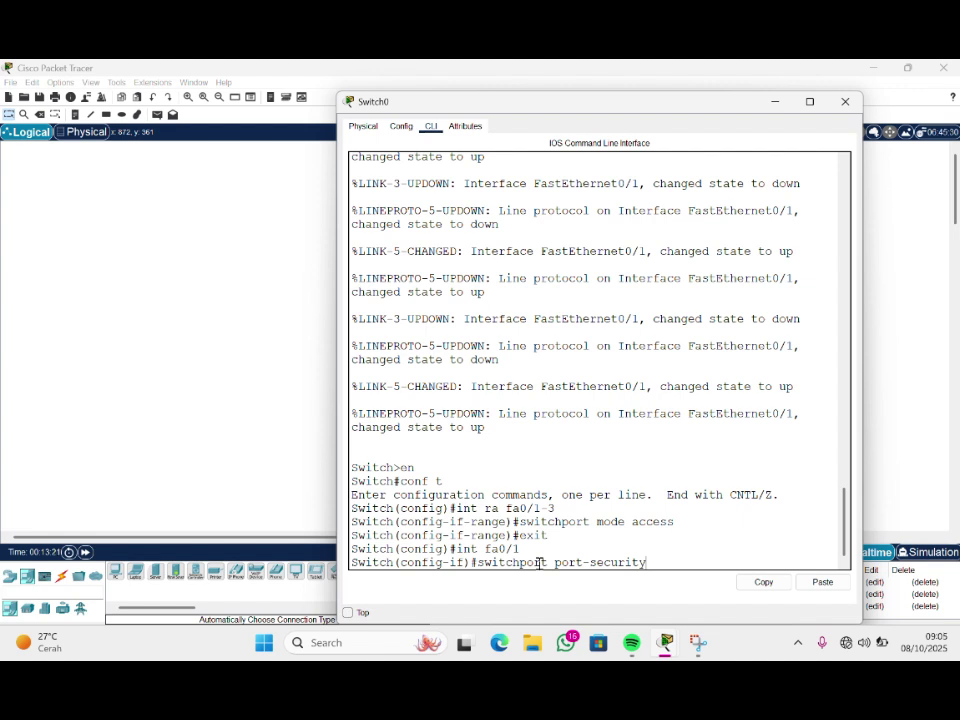
key(Return)
Try to run switchport port-security mac-address on fa0/1 without specifying an address
text(swu)
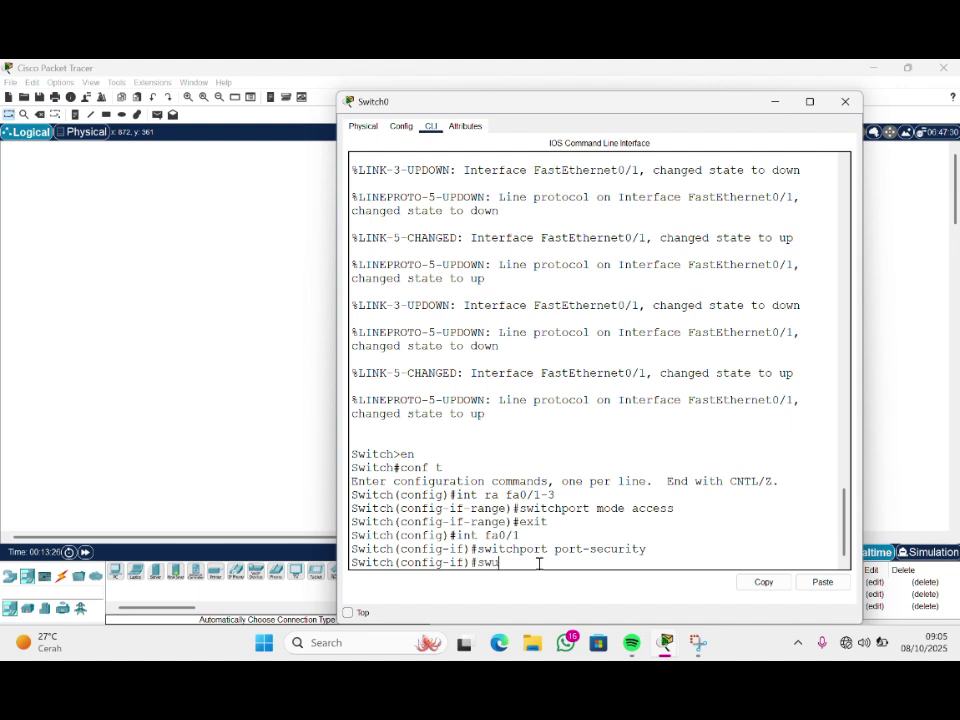
key(BackSpace)
text(itch)
text(port port)
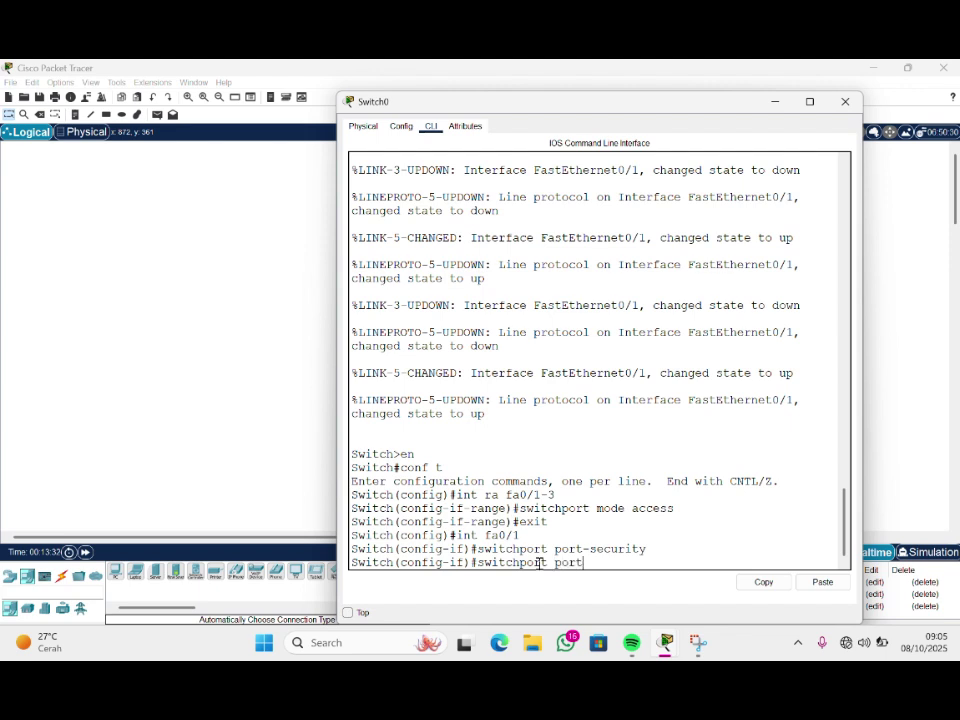
text(-security mac-address)
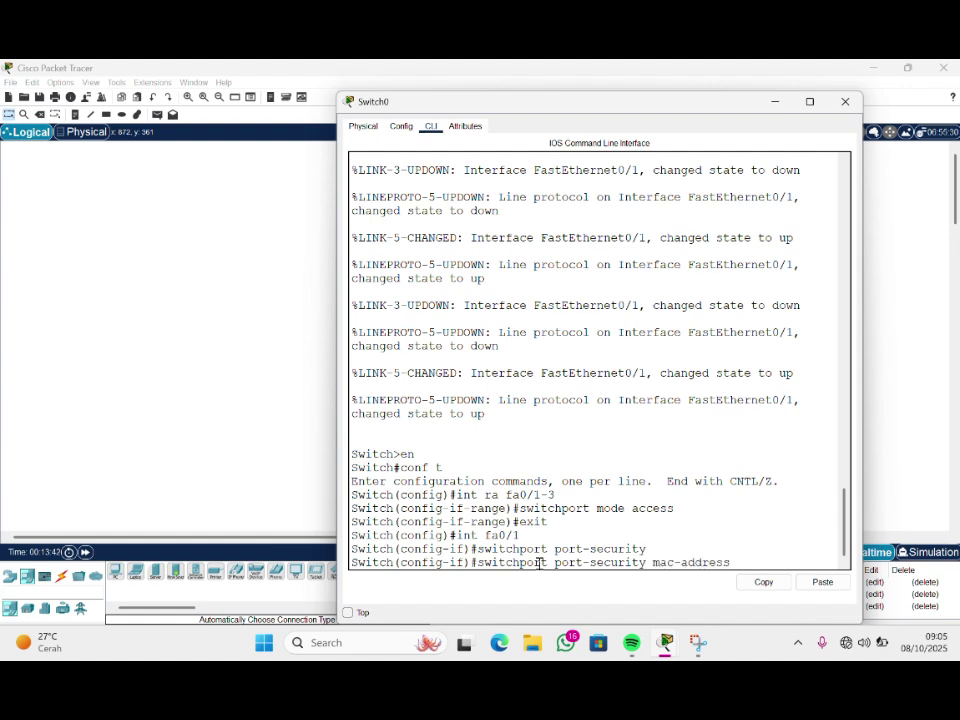
key(Return)
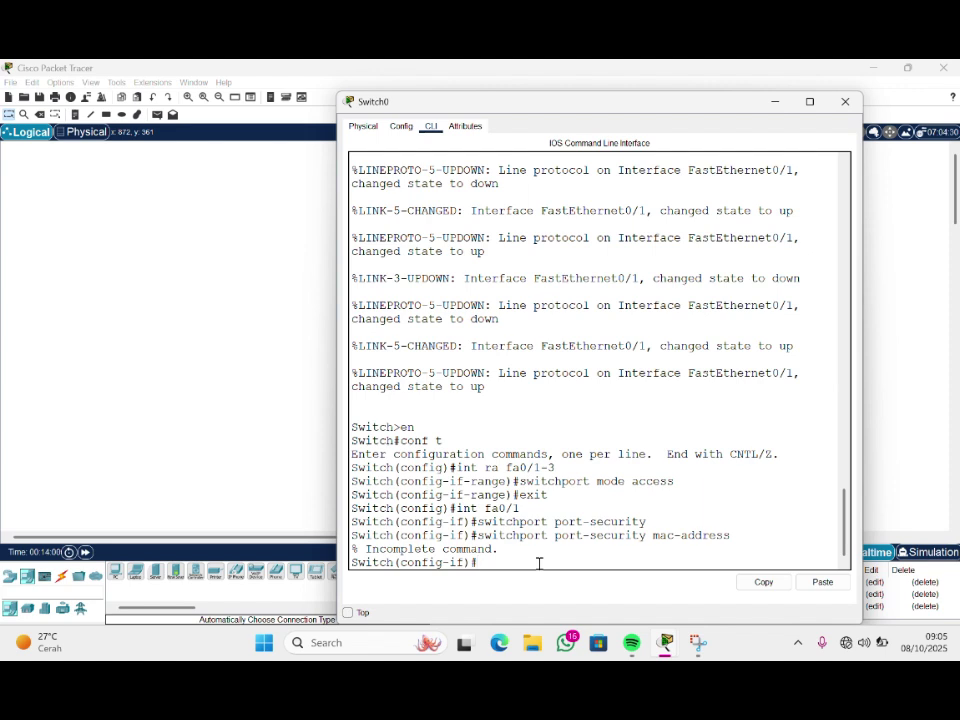
Copy the MAC address of Server 3's FastEthernet0 interface from its configuration
click(315, 447)
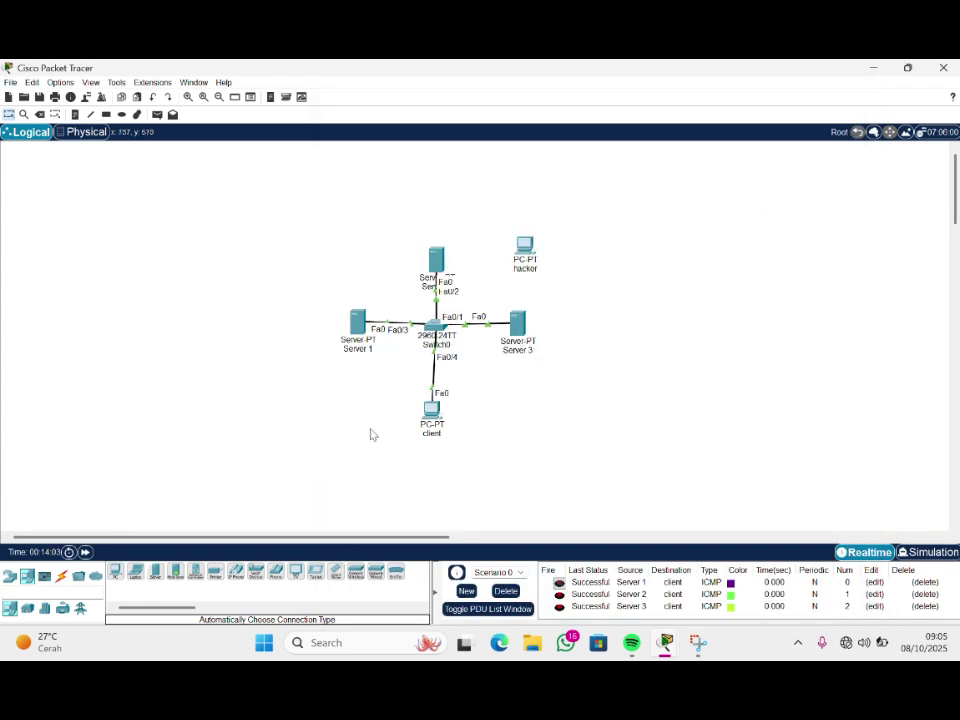
click(517, 322)
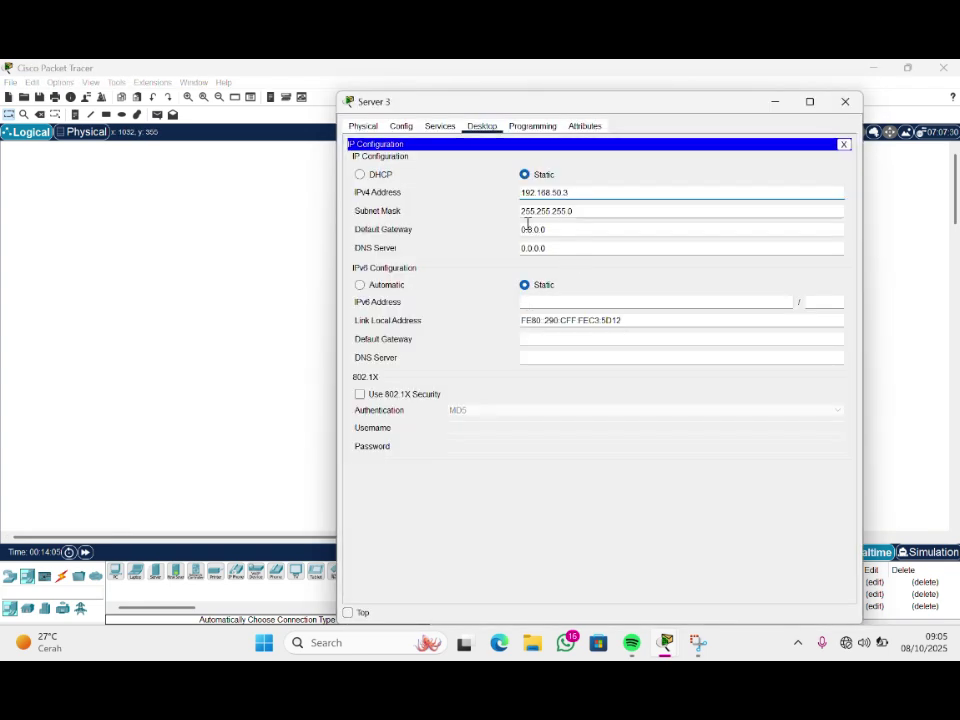
click(401, 126)
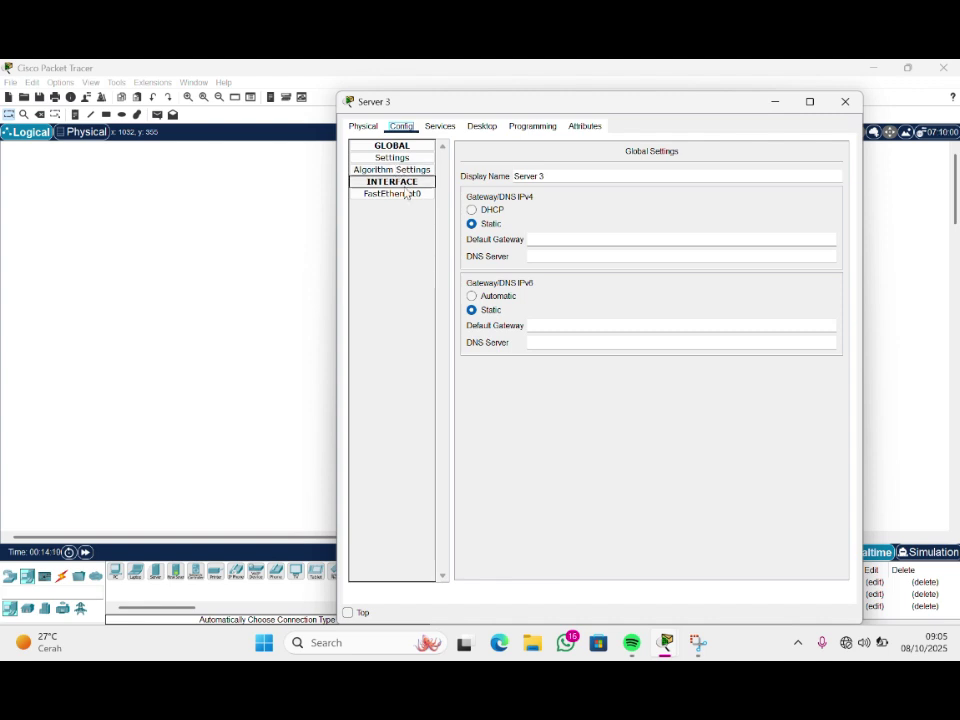
click(406, 194)
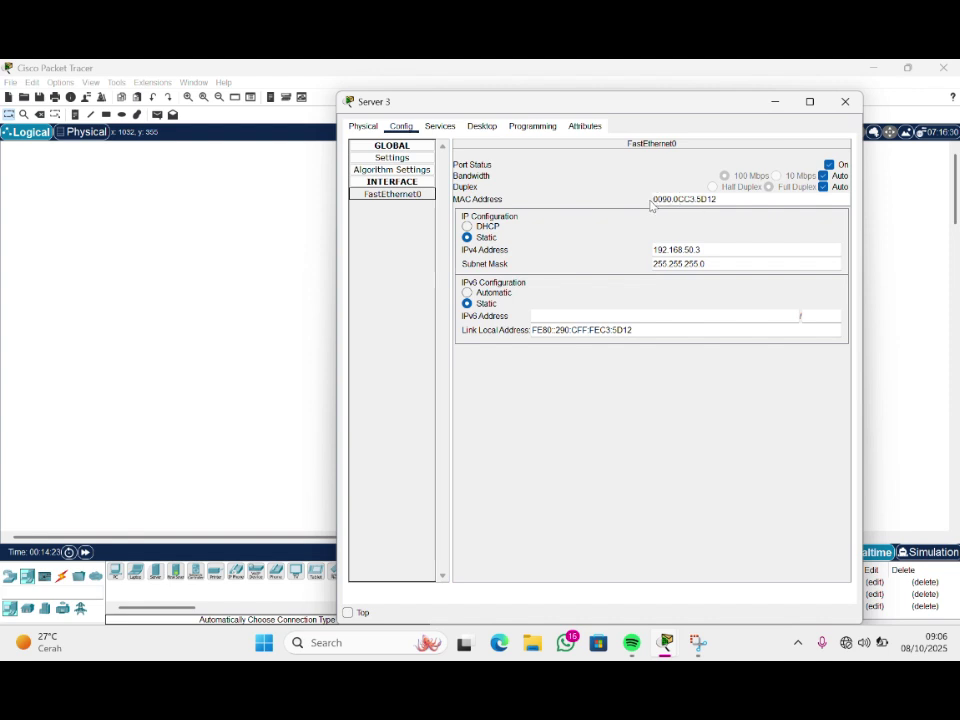
drag(654, 199, 725, 200)
key(ctrl+c)
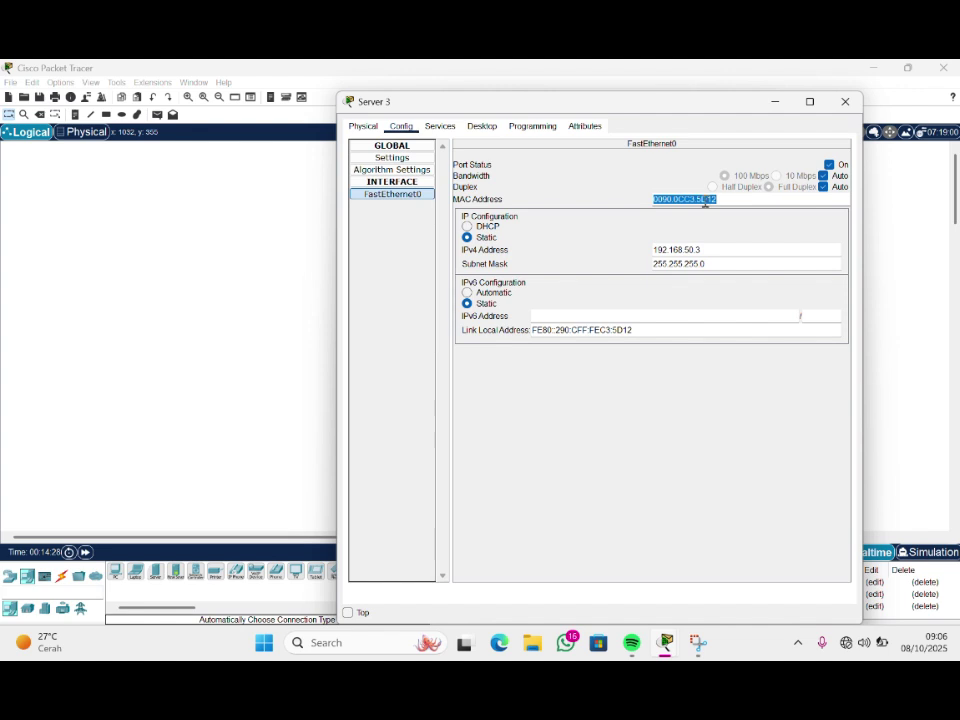
click(305, 249)
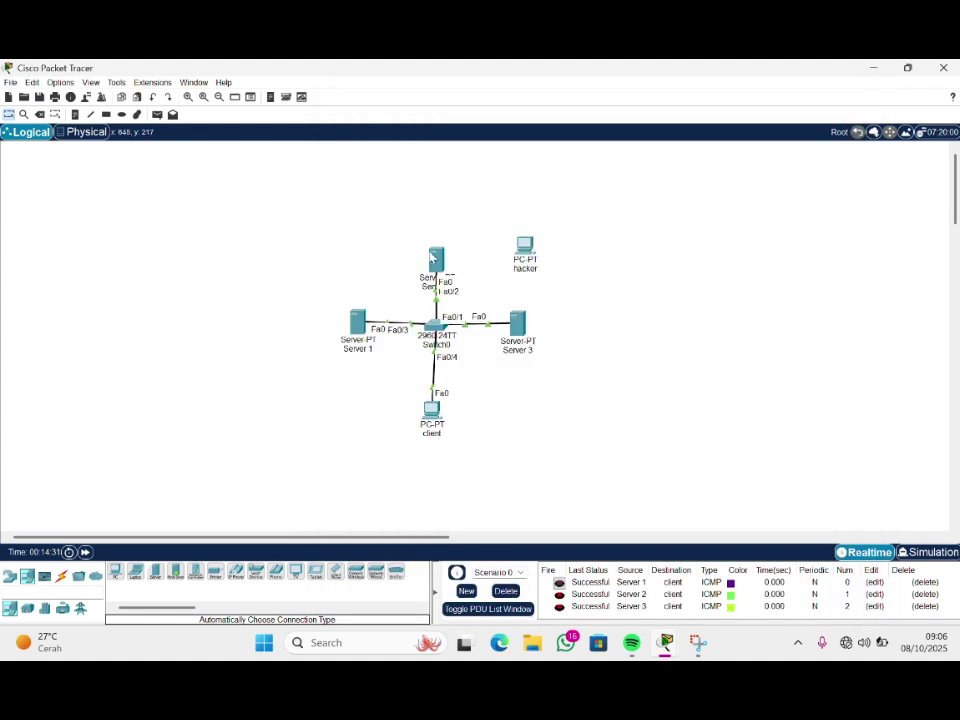
Bind Server 3's copied MAC address to Switch0's fa0/1 with switchport port-security mac-address 0090.0CC3.5D12
click(433, 322)
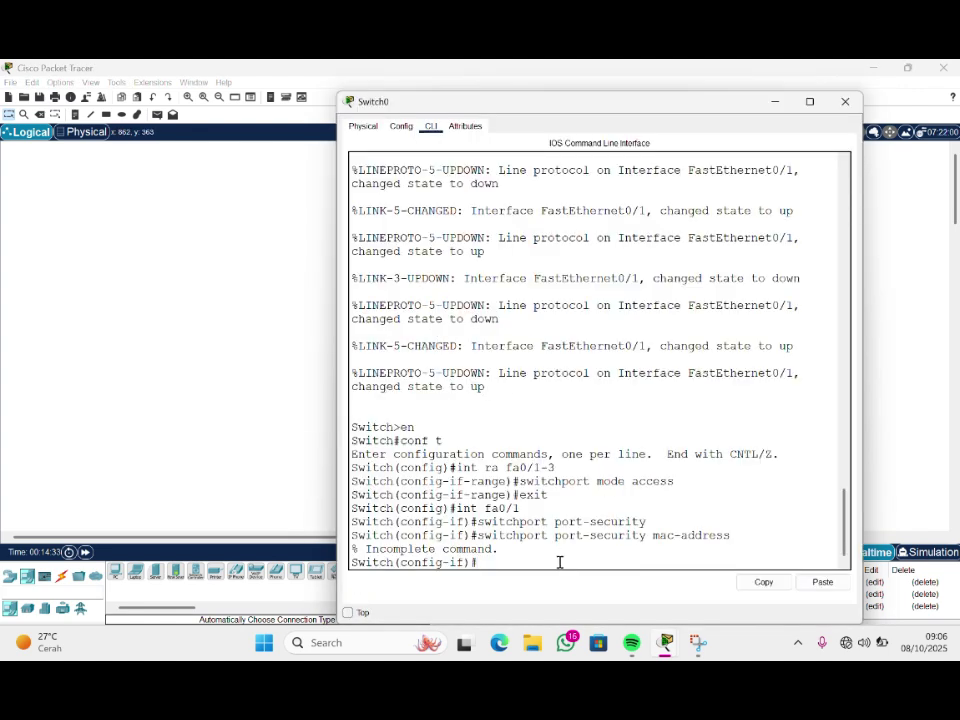
text(s)
key(Up)
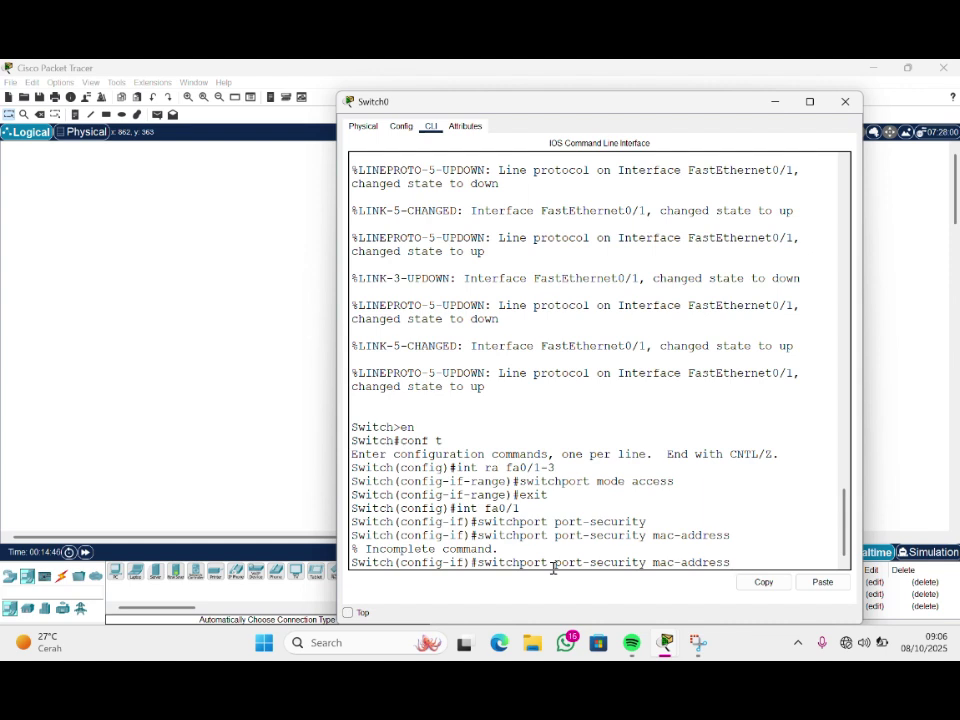
right_click(553, 567)
click(575, 594)
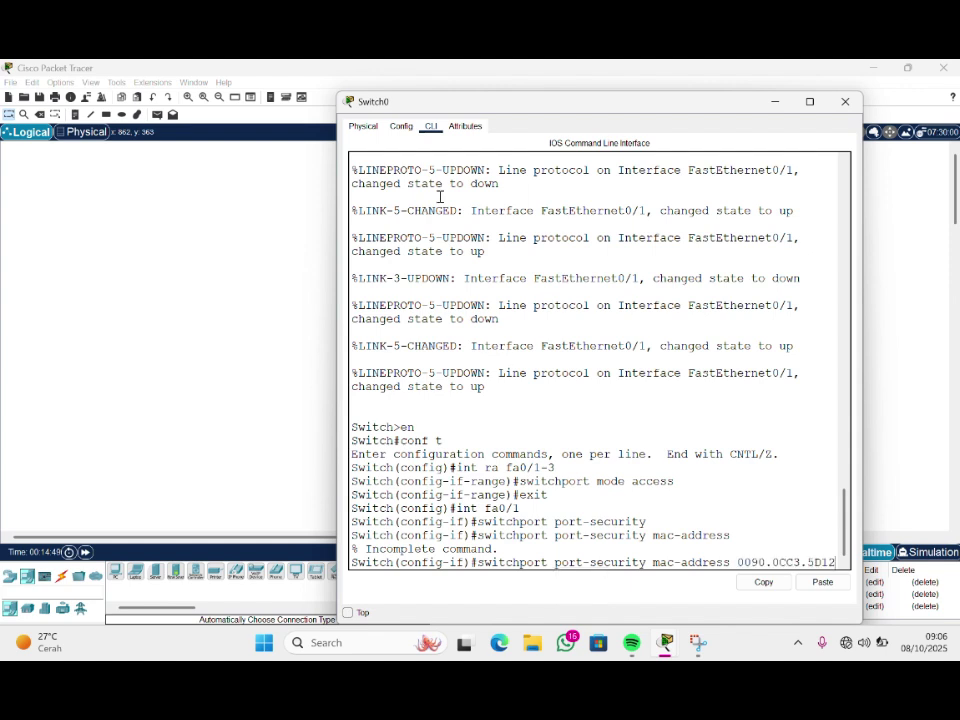
key(Return)
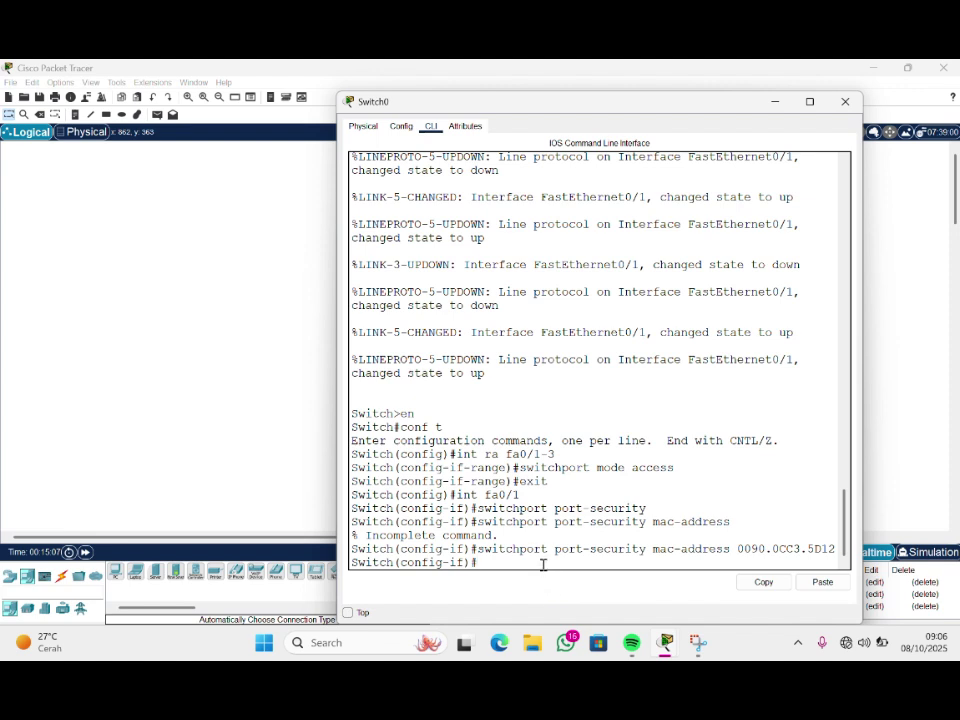
Limit fa0/1 to one secure MAC address with switchport port-security maximum 1
text(switchport port-secu)
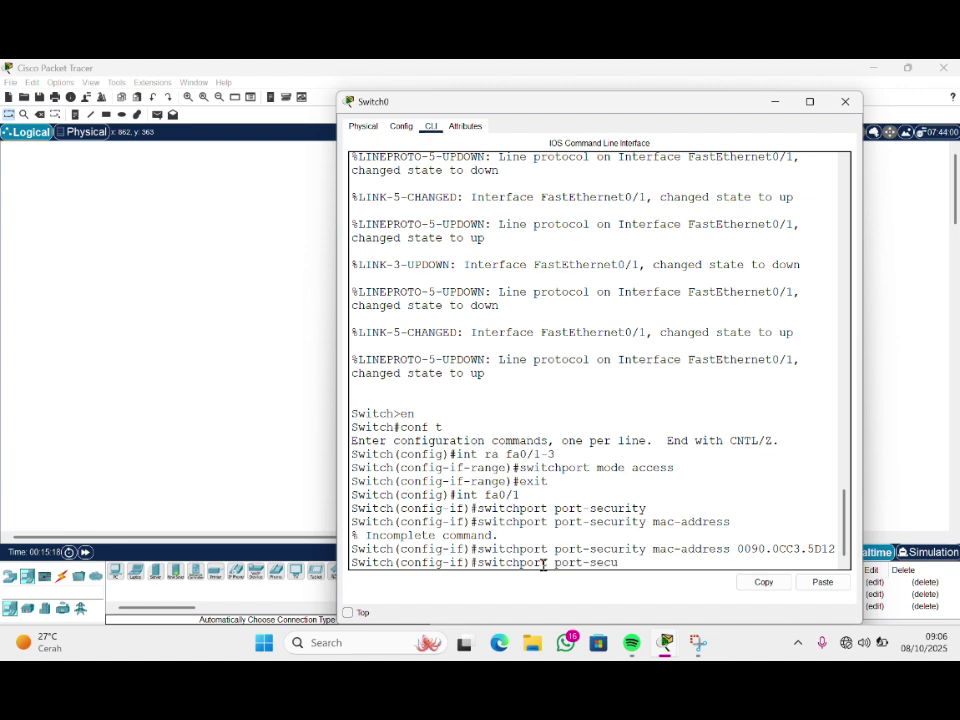
text(rity maximum 1)
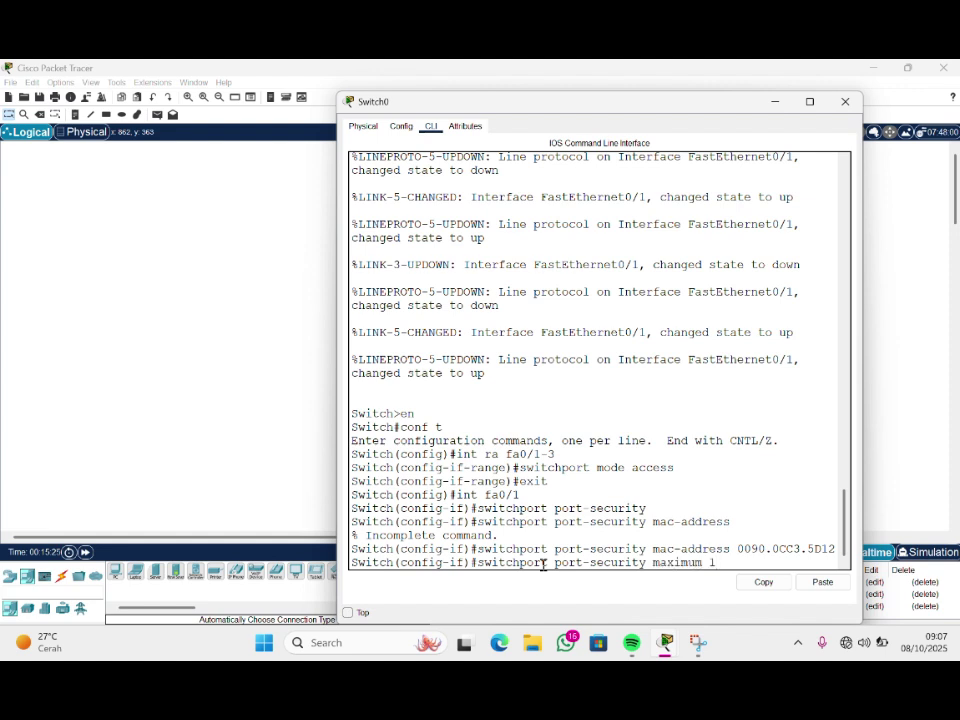
key(Return)
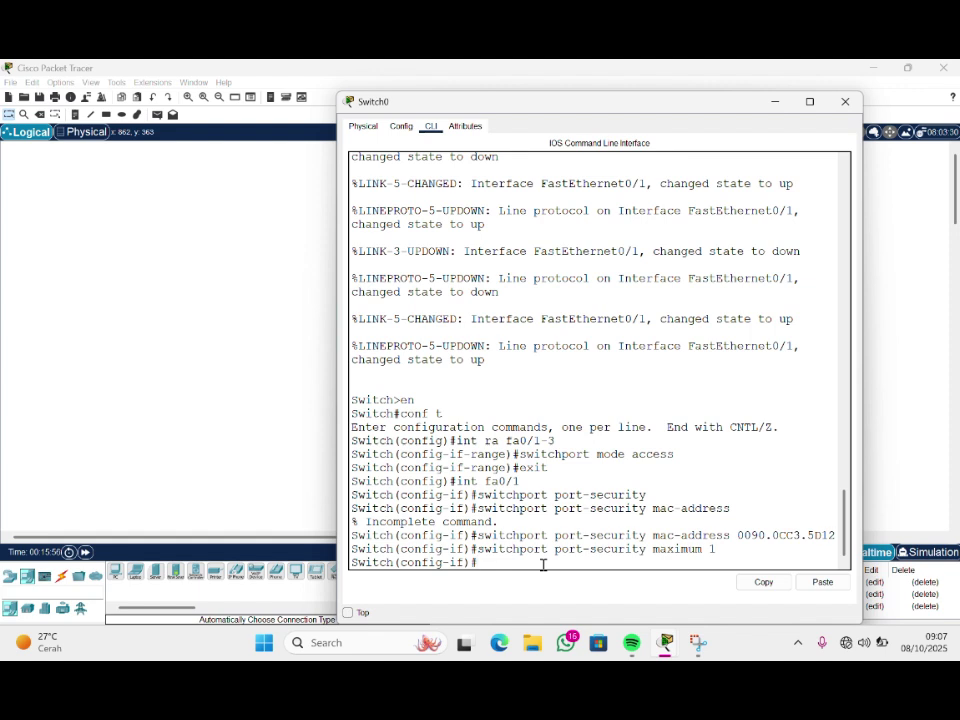
Set the fa0/1 violation action with switchport port-security violation shutdown, and exit the interface configuration
text(switchport port-security)
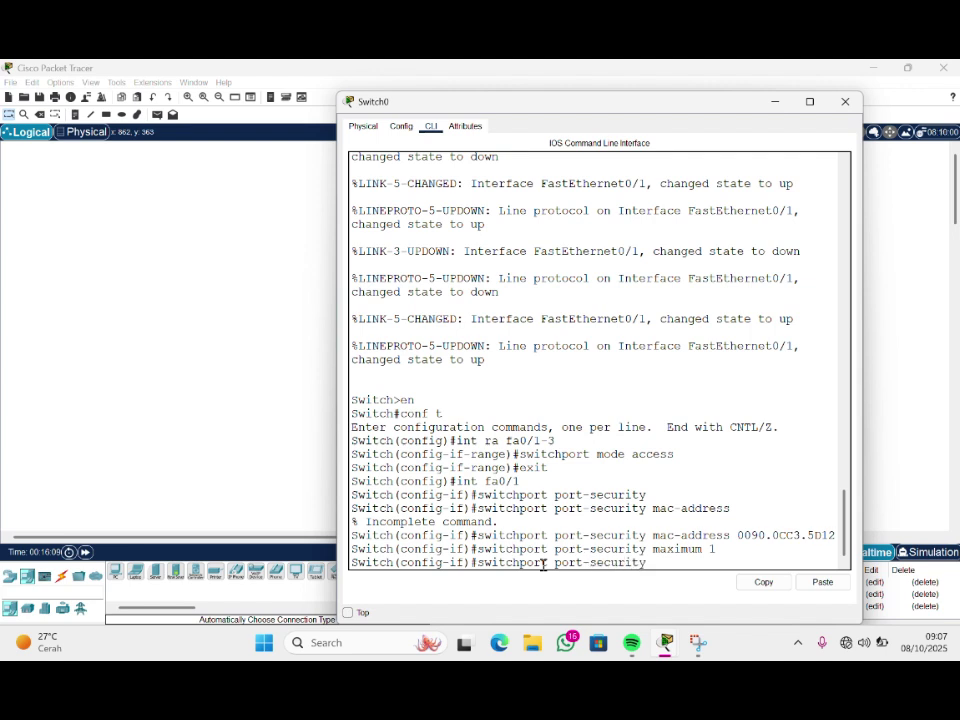
text( violation shut)
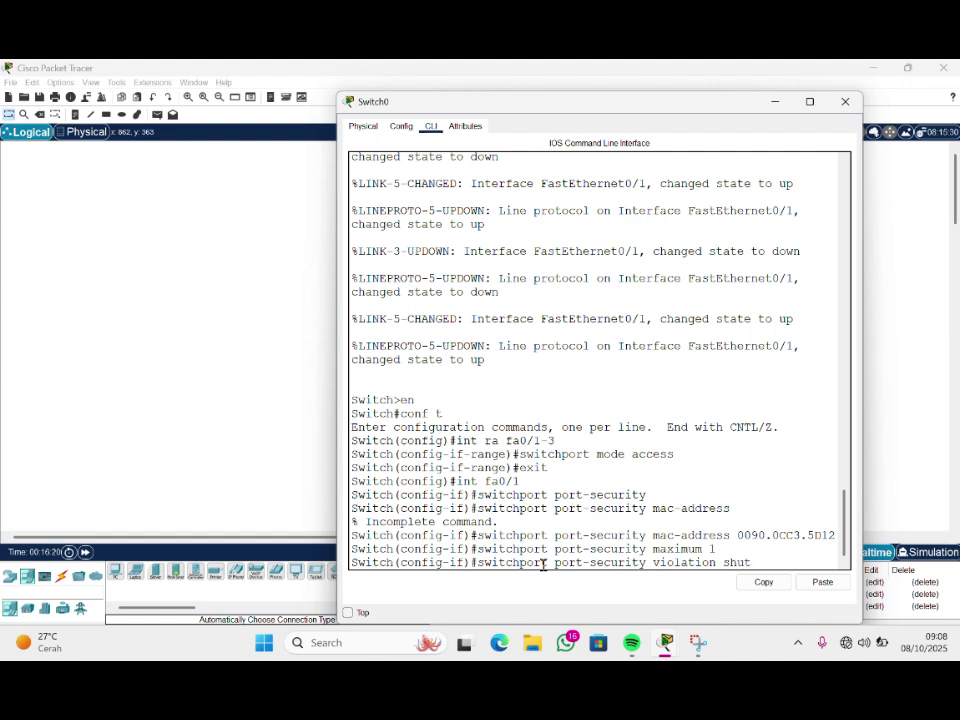
text(down)
key(Return)
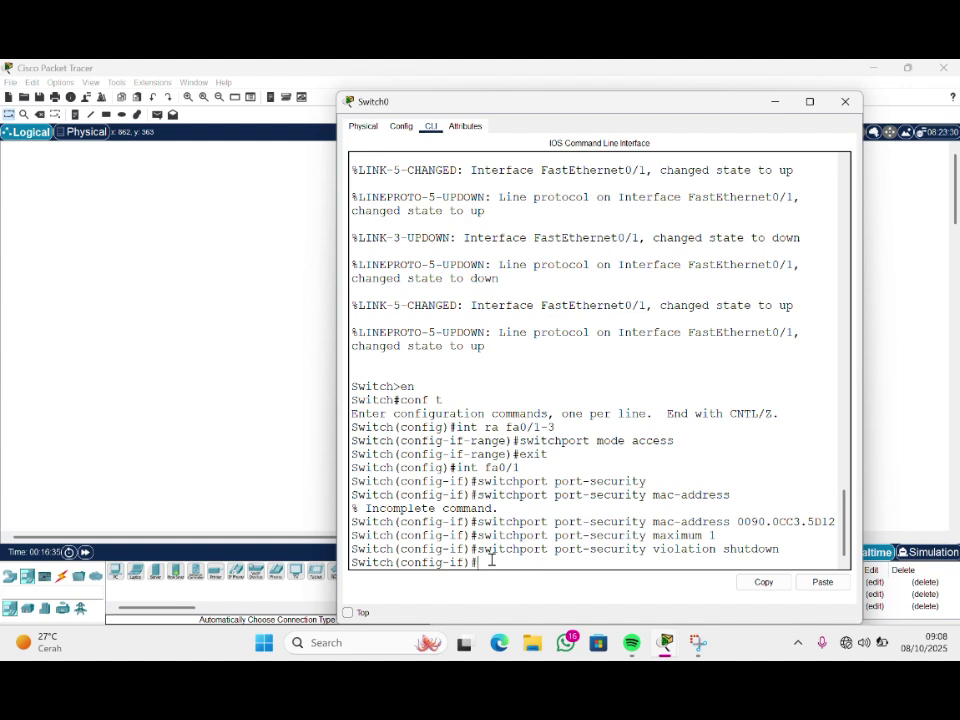
text(exit)
key(Return)
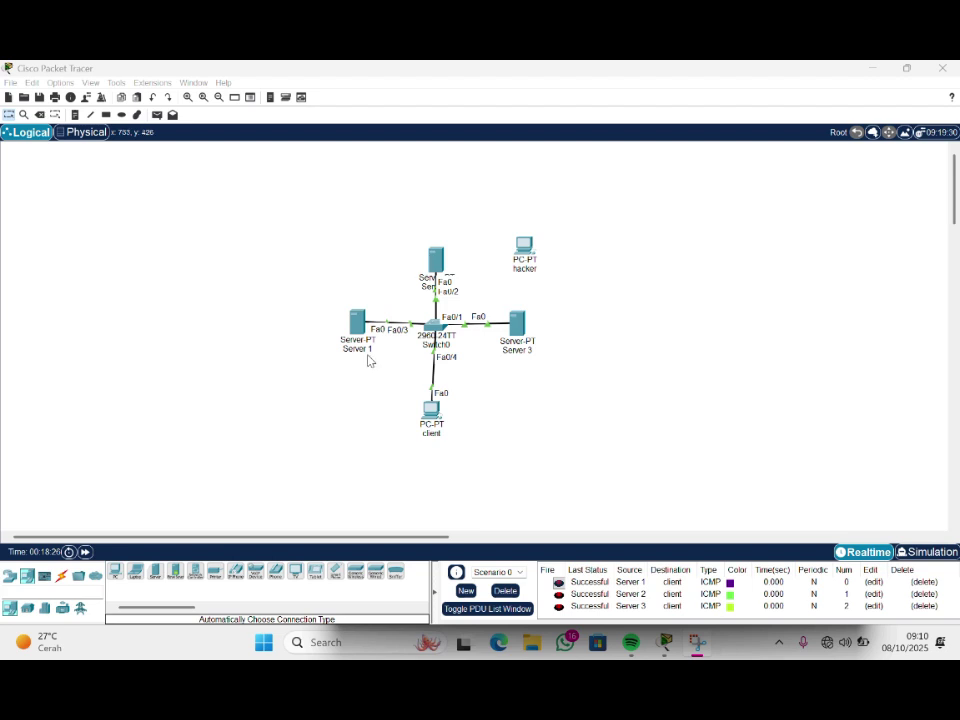
Move the switch's Fa0/1 cable from Server 3 to the hacker PC's FastEthernet0 port, and fast-forward the simulation time
click(498, 325)
click(524, 247)
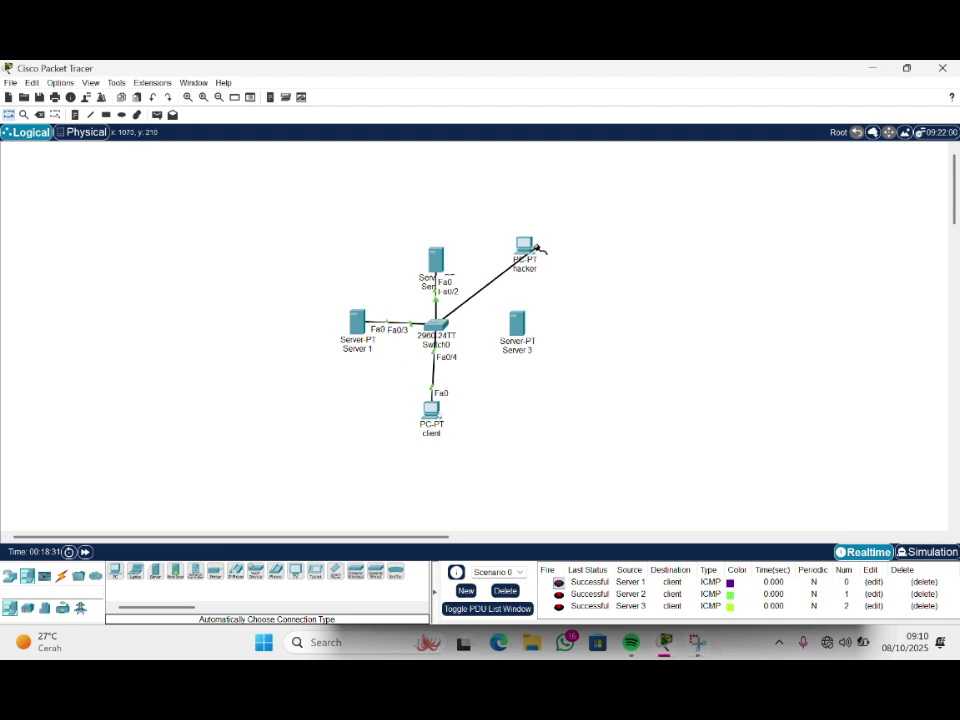
click(526, 246)
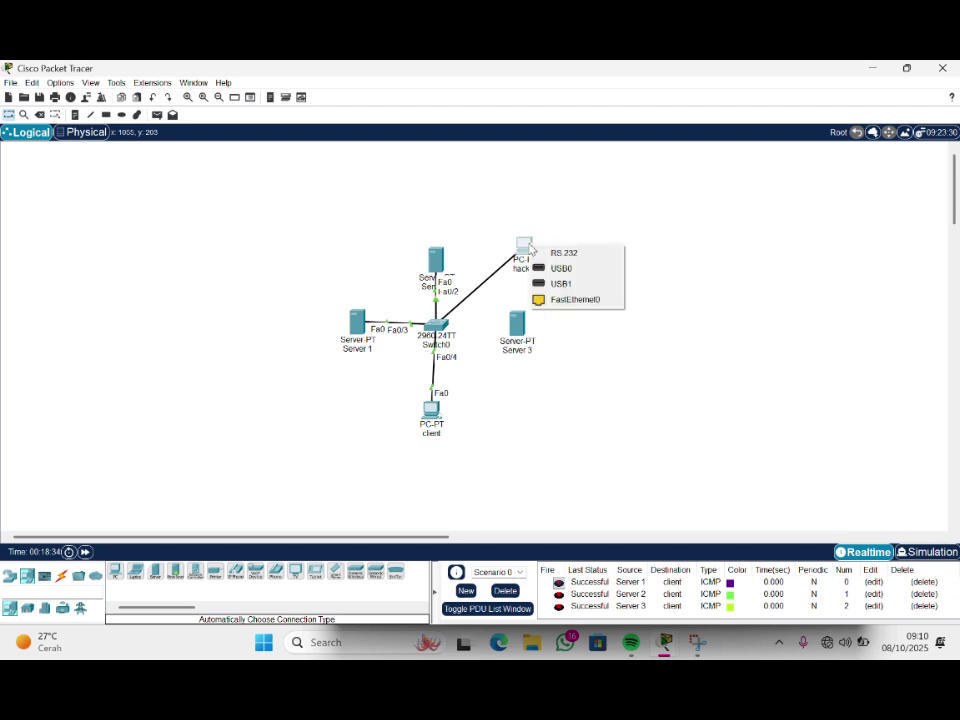
click(575, 300)
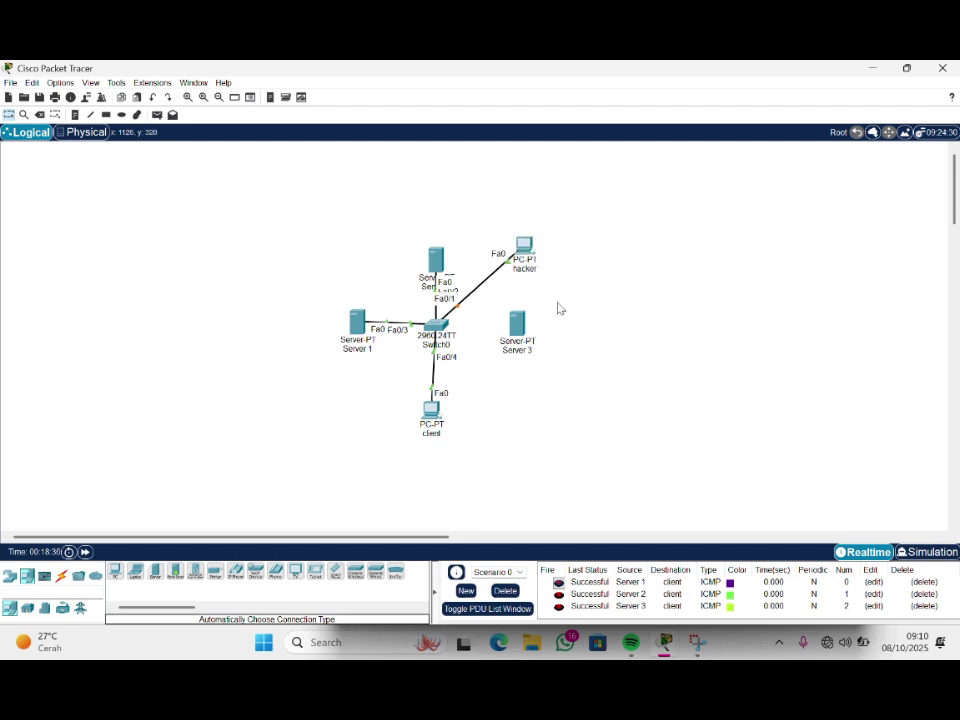
click(85, 553)
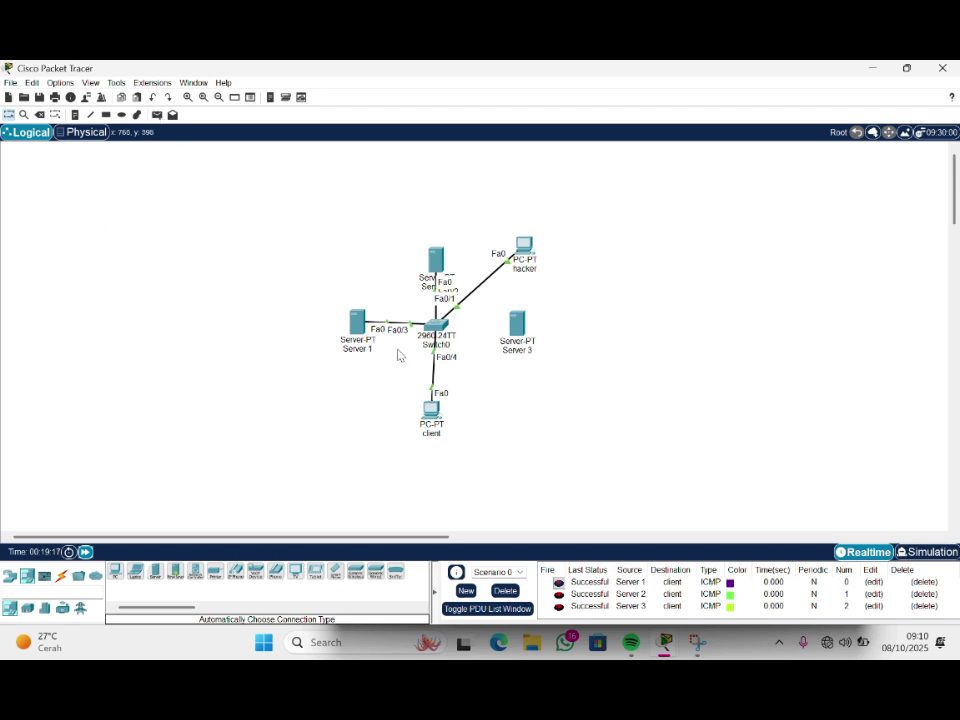
Delete the current PDU scenario and send a simple PDU from the hacker PC to the client PC
click(505, 590)
click(157, 114)
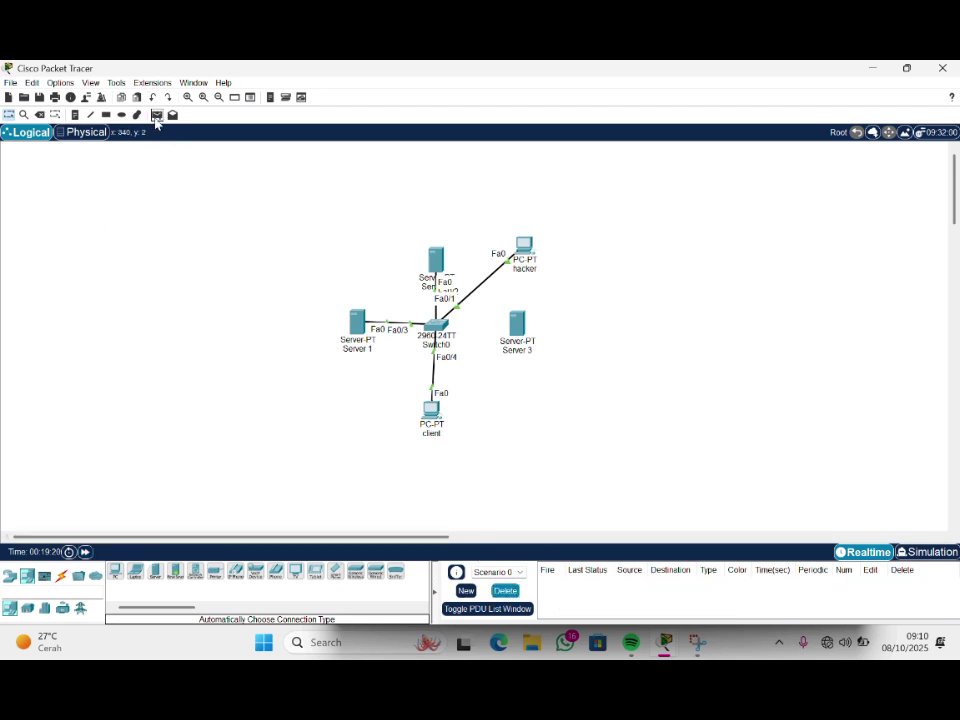
click(524, 245)
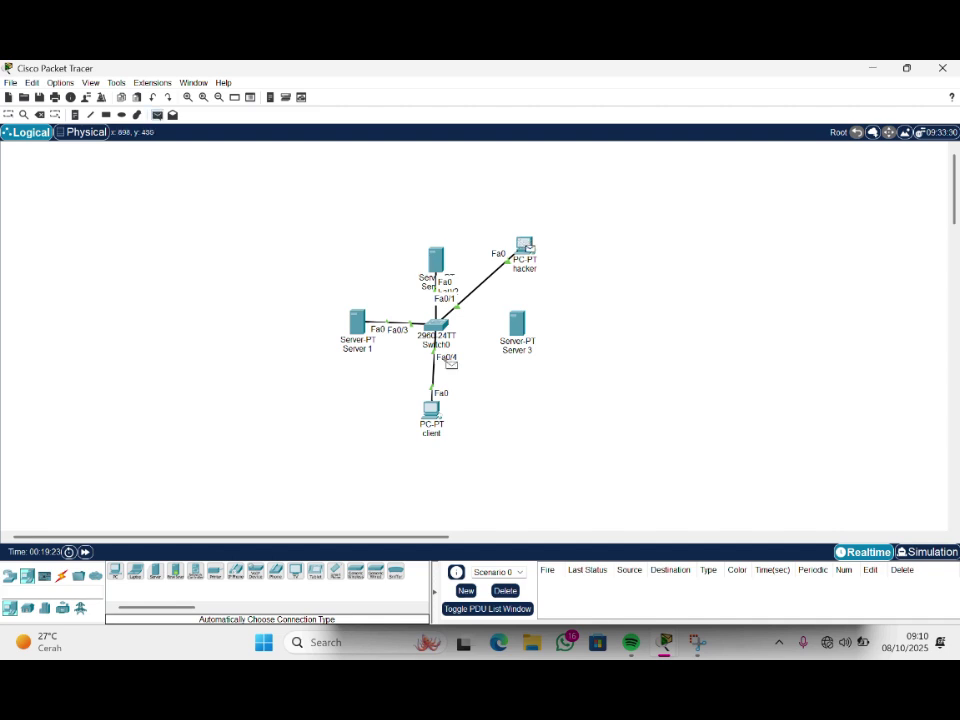
click(431, 409)
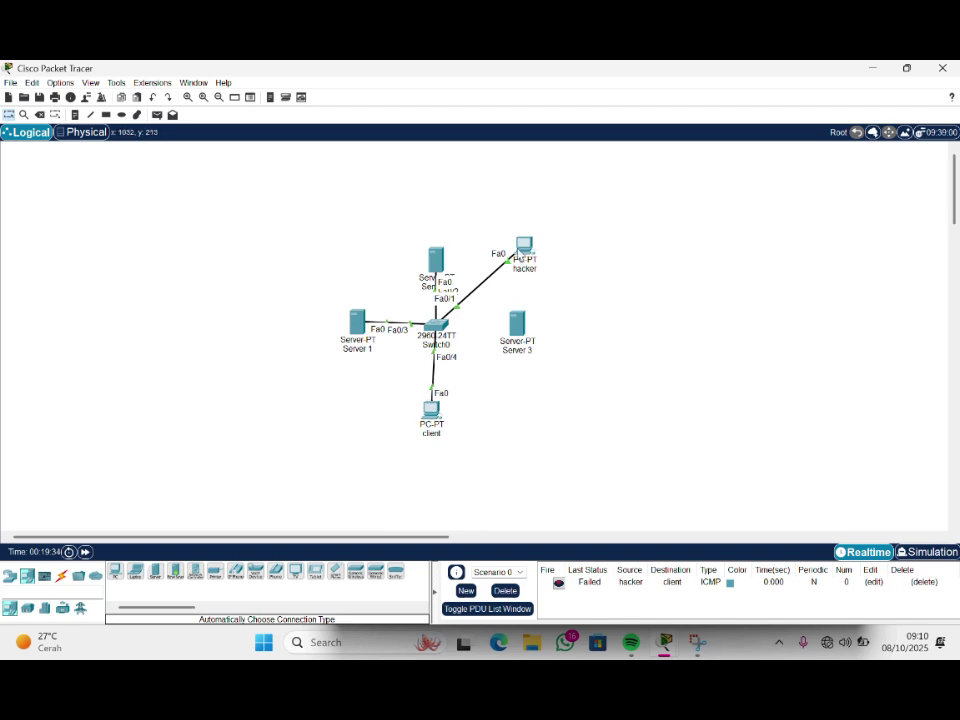
Assign the hacker PC the static IPv4 address 192.168.50.5 with subnet mask 255.255.255.0
click(524, 247)
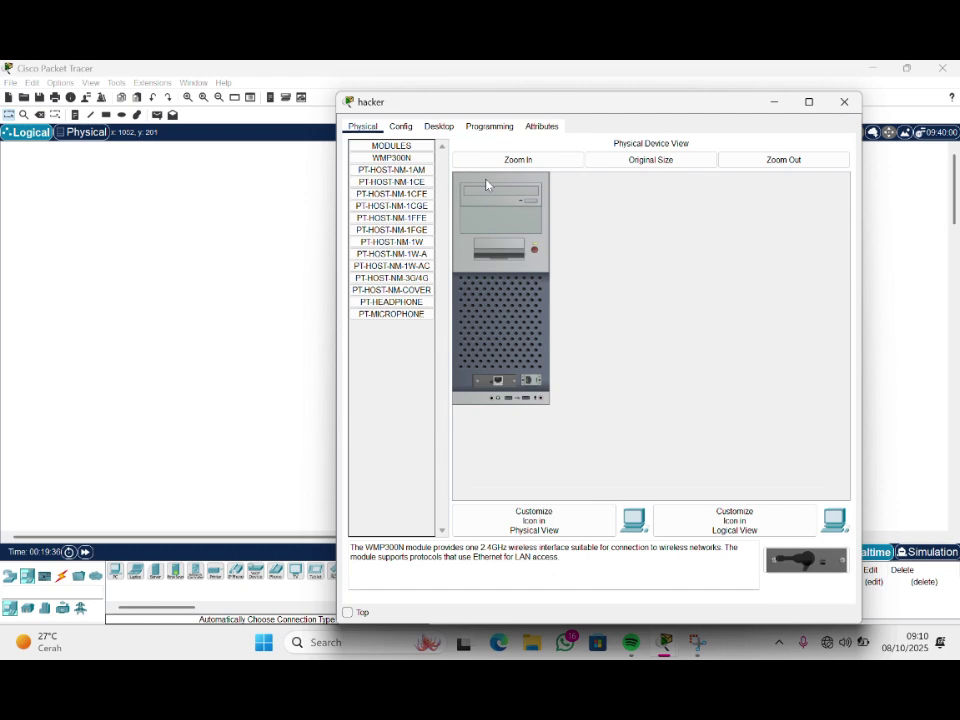
click(439, 127)
click(396, 165)
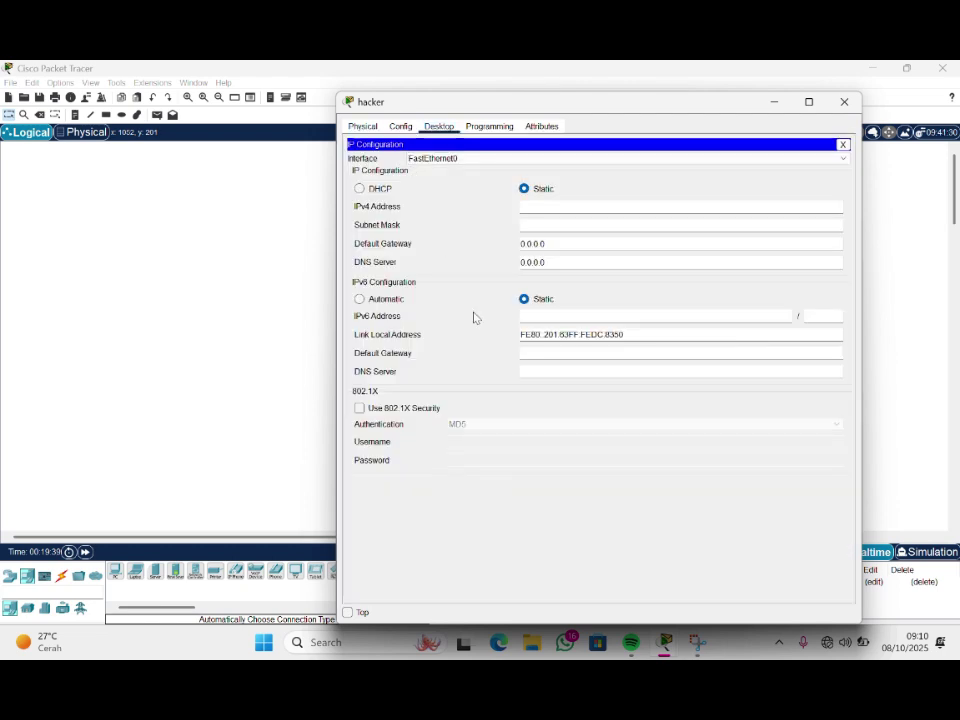
click(619, 201)
text(192.168.50.5)
key(Tab)
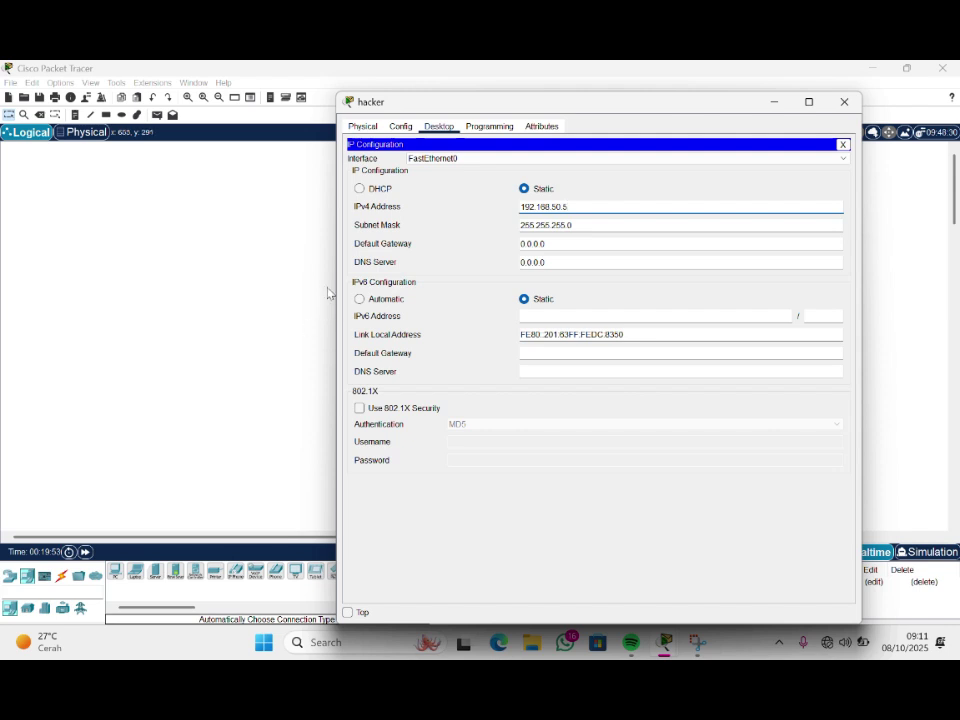
key(alt+F4)
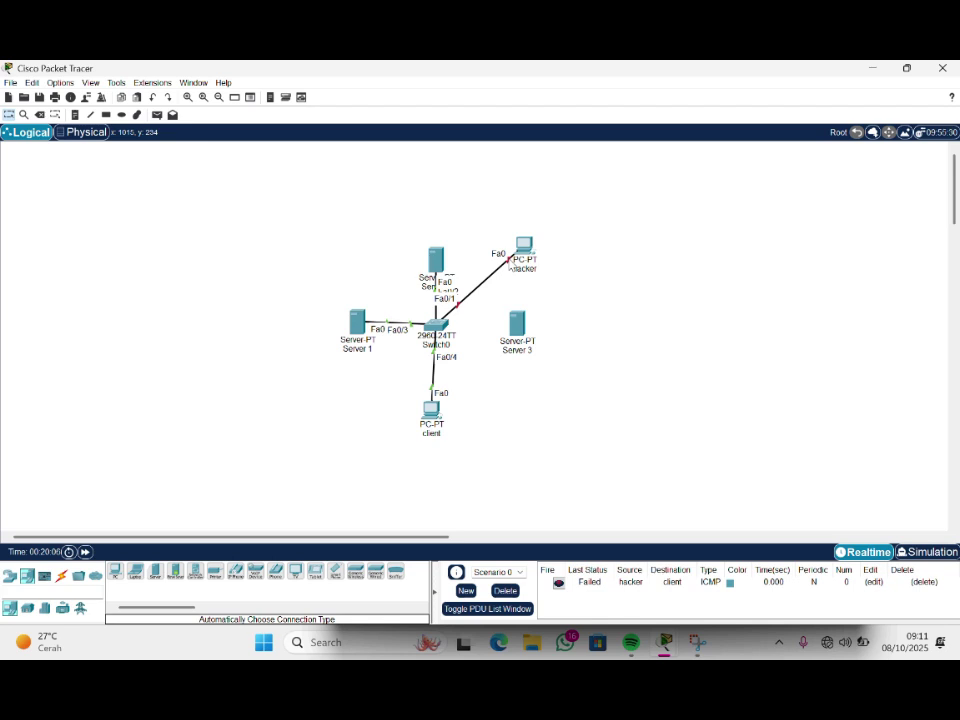
Move the switch's Fa0/1 cable from the hacker PC back to Server 3's FastEthernet0 port, and run no shutdown on interface fa0/1
drag(510, 262, 520, 332)
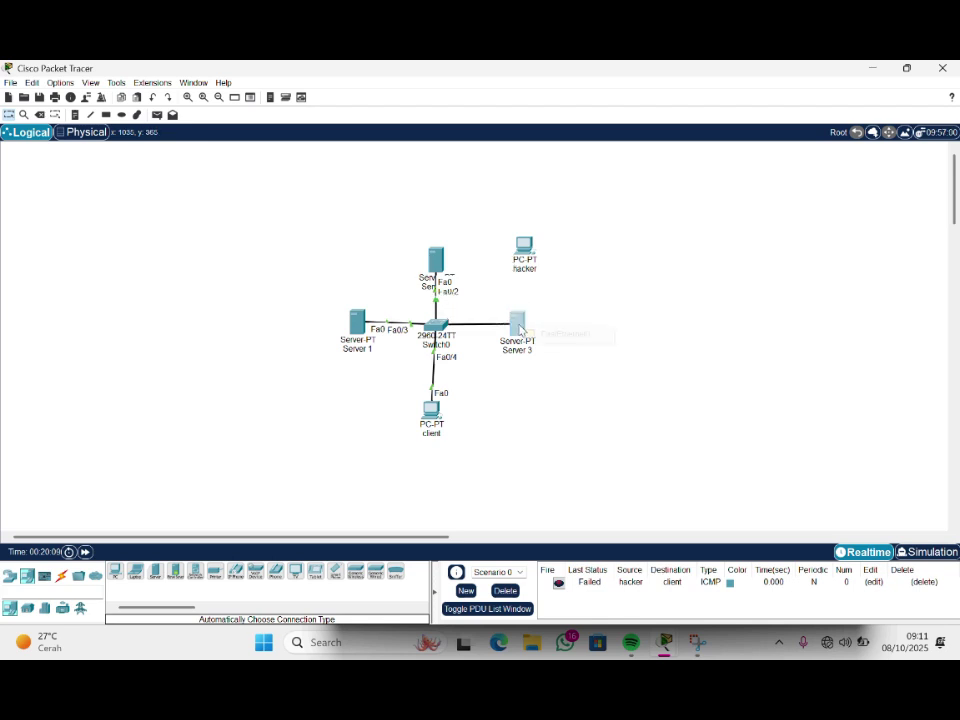
click(528, 334)
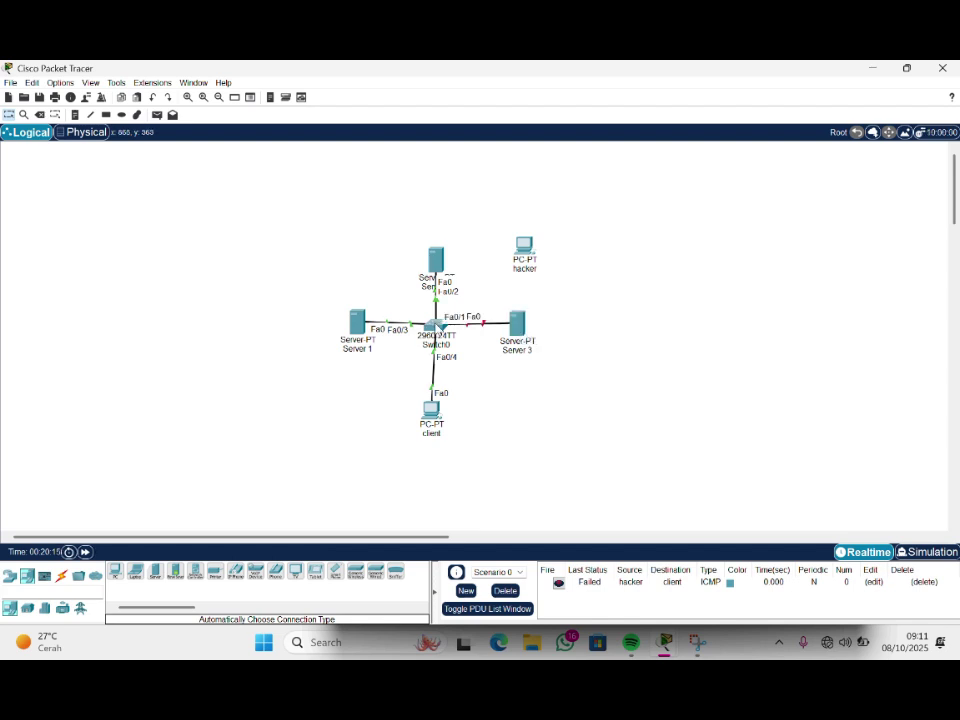
click(434, 326)
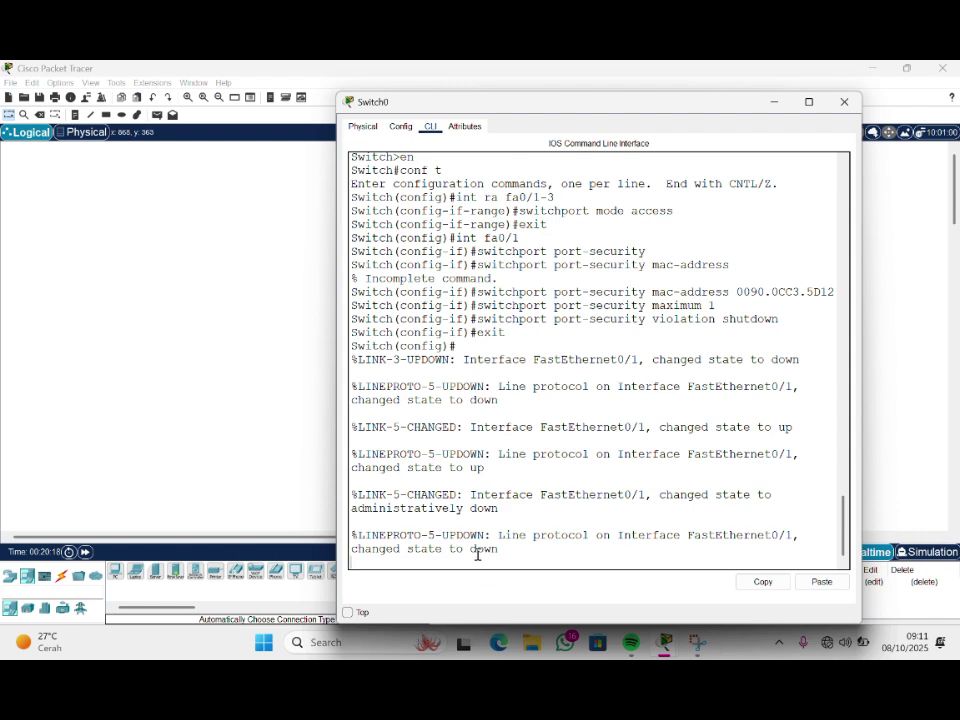
key(Return)
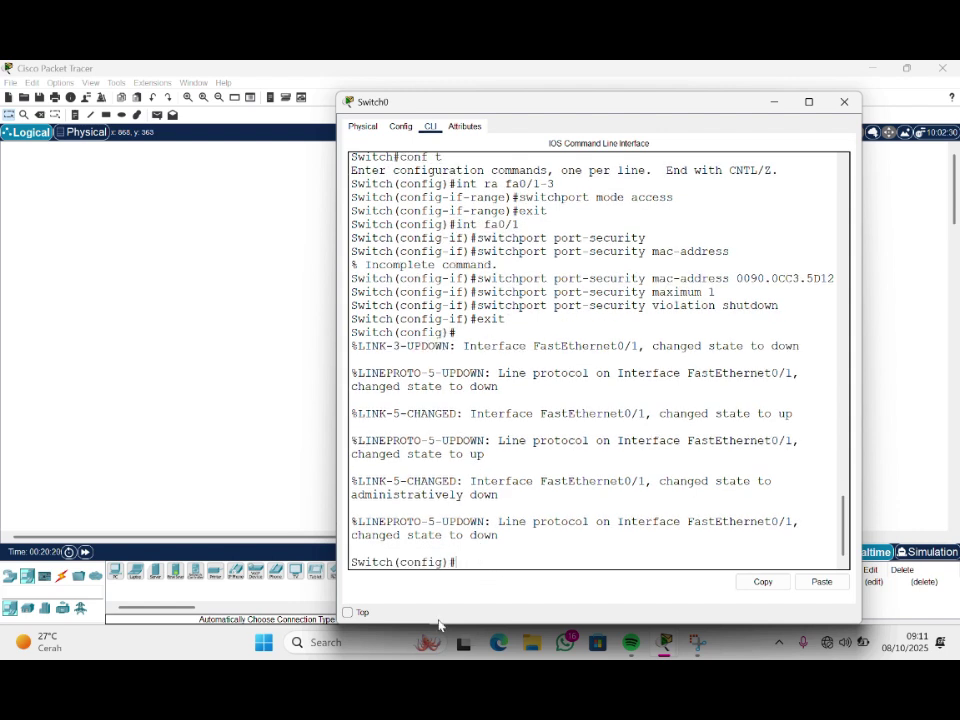
text(int fa0/1)
key(Return)
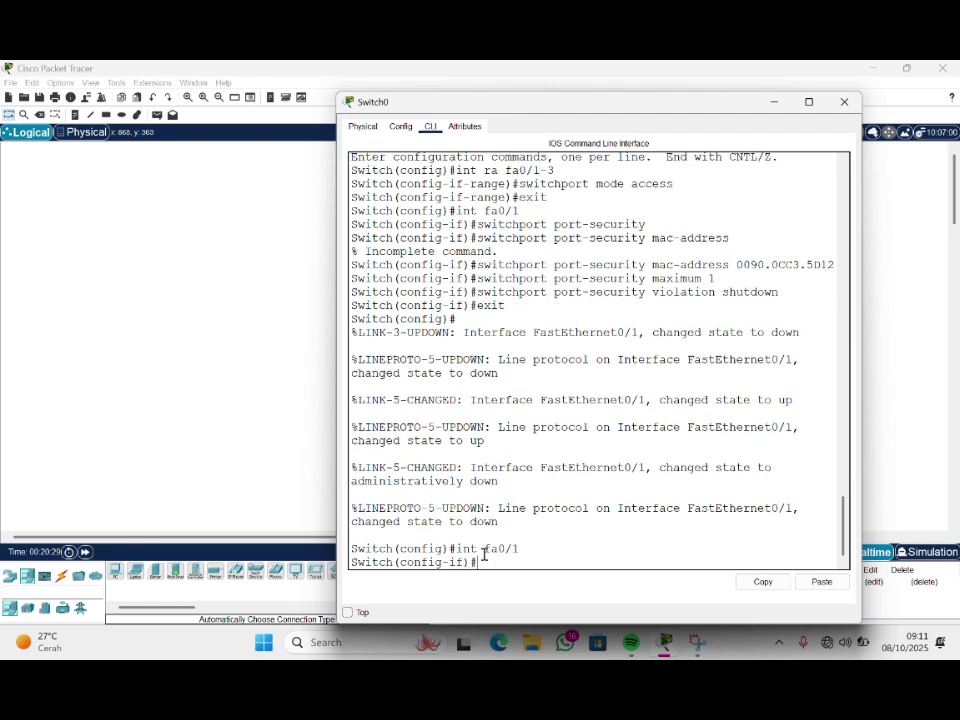
text(no shutdown)
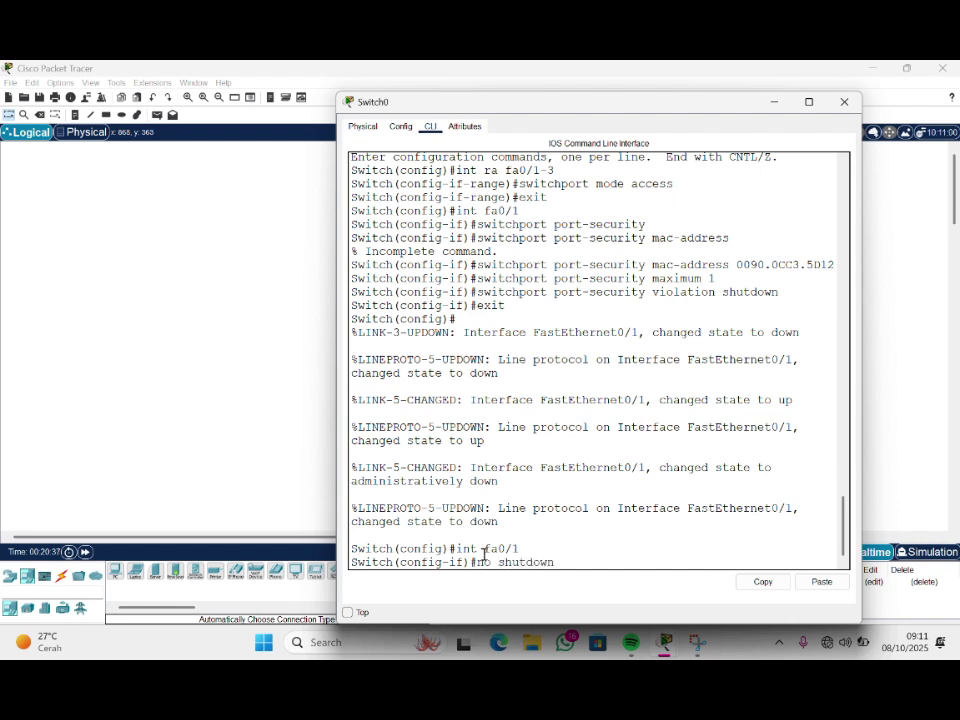
key(Return)
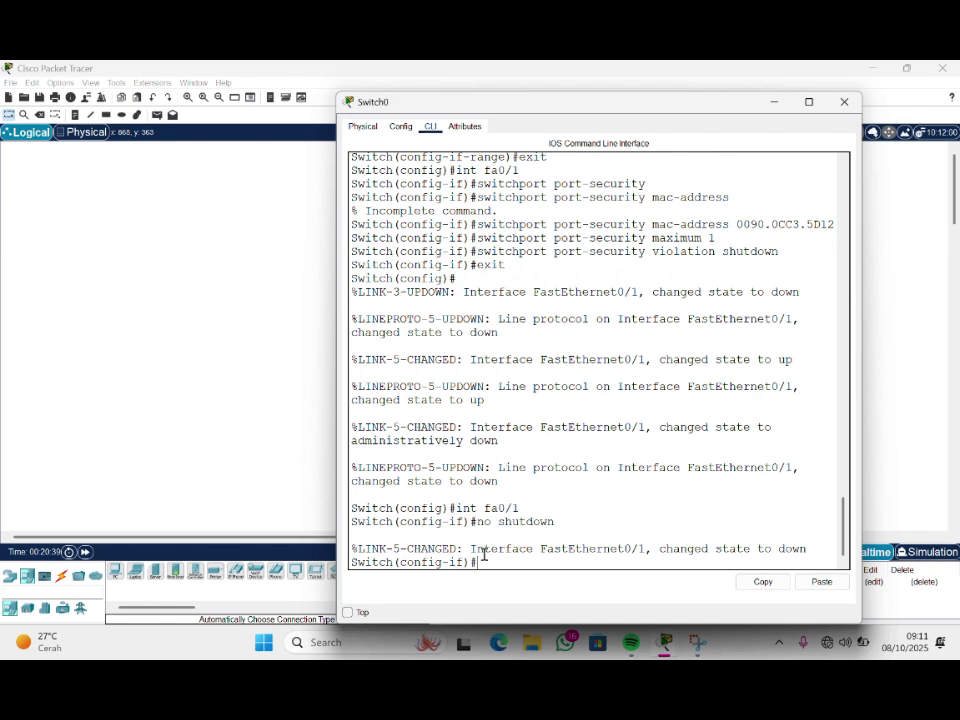
Check the Fa0/1 link to Server 3 in the topology, and try no shutdown on the interface again
click(297, 500)
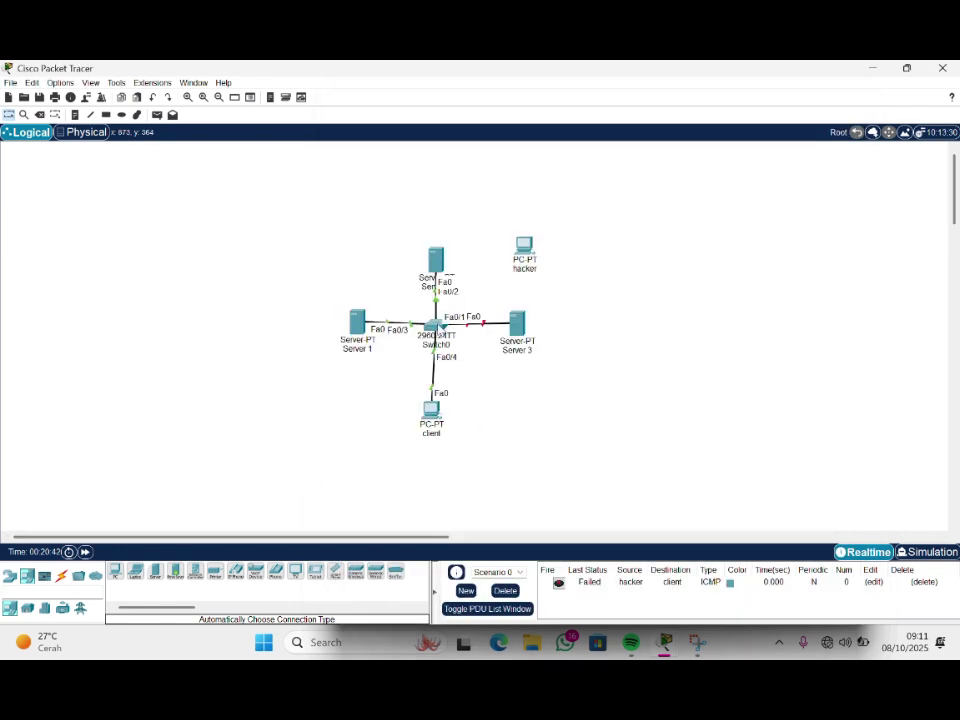
click(438, 327)
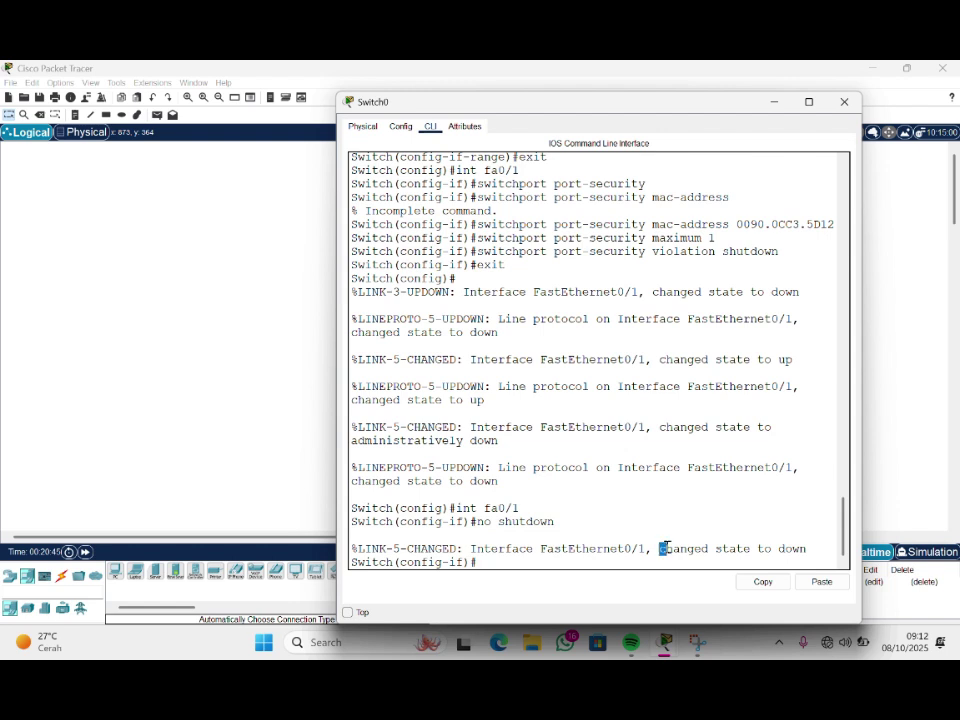
drag(662, 548, 812, 545)
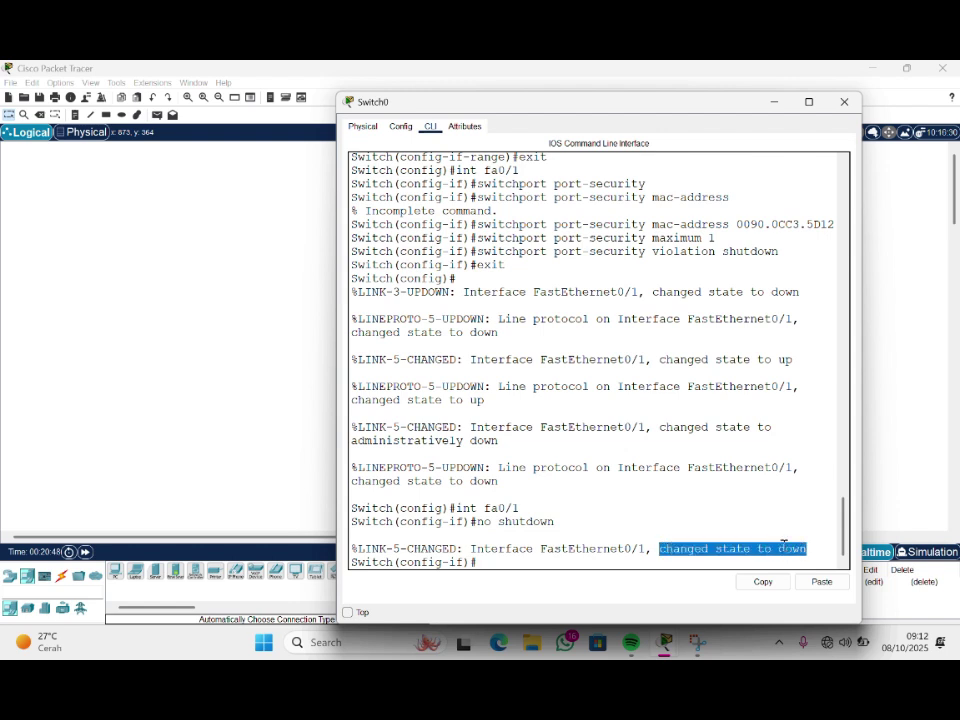
click(293, 467)
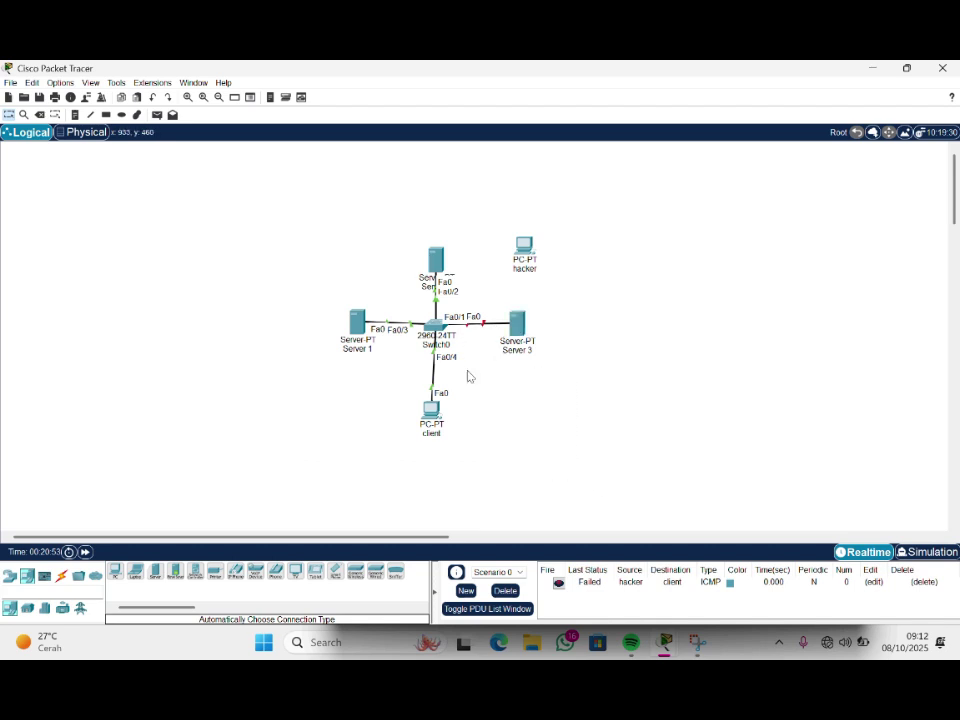
click(436, 325)
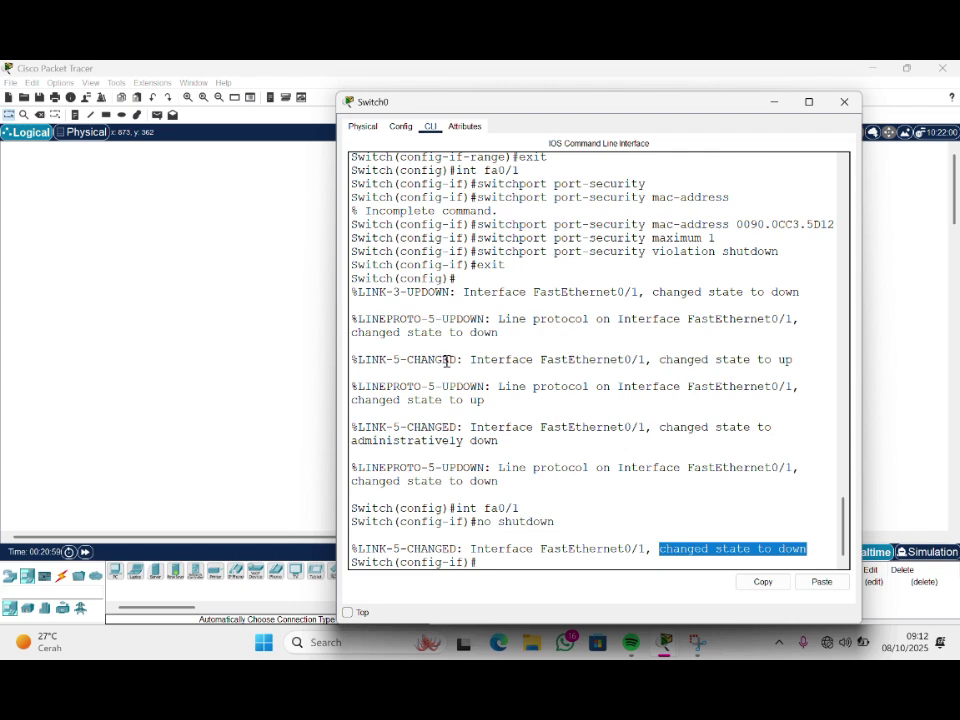
click(508, 556)
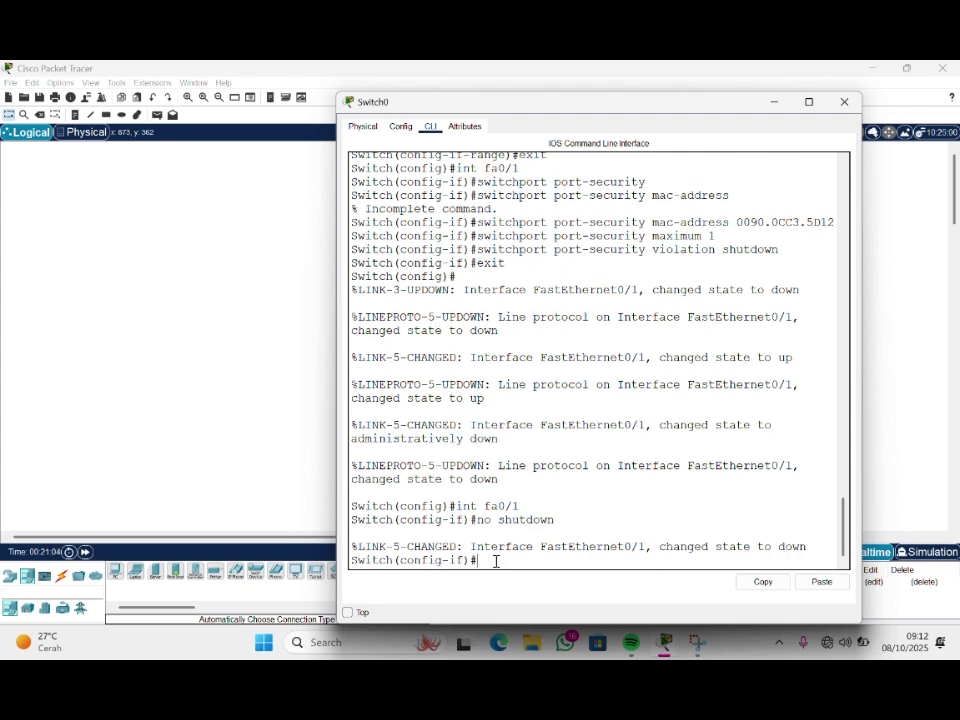
text(no shutdown)
key(Return)
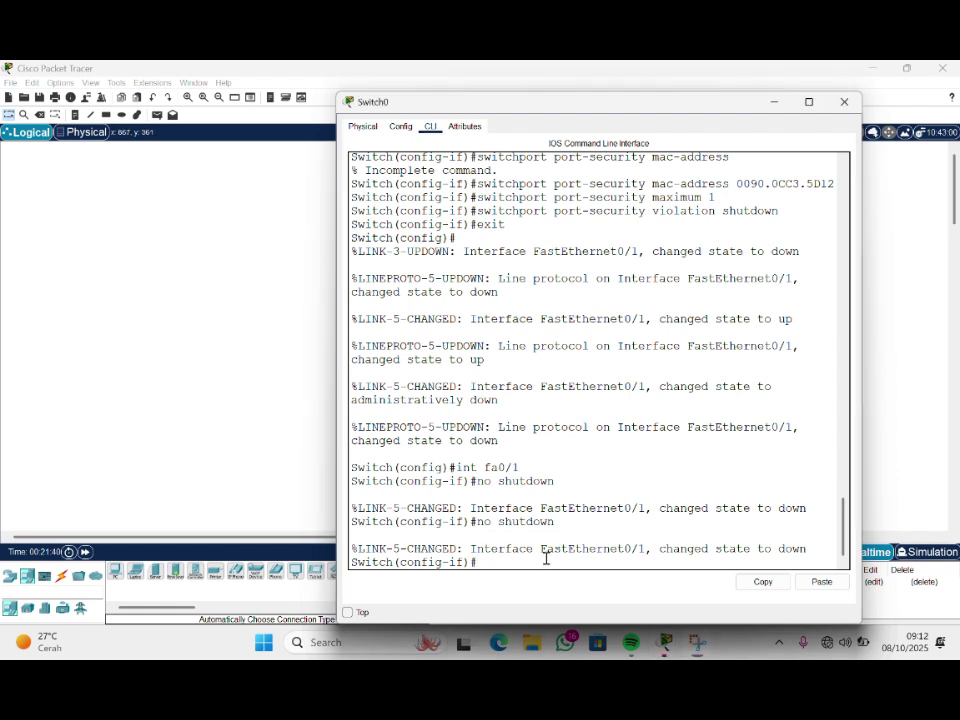
Restart the switch's fa0/1 interface by running shutdown followed by no shutdown, and return to the topology
text(shutdown)
key(Return)
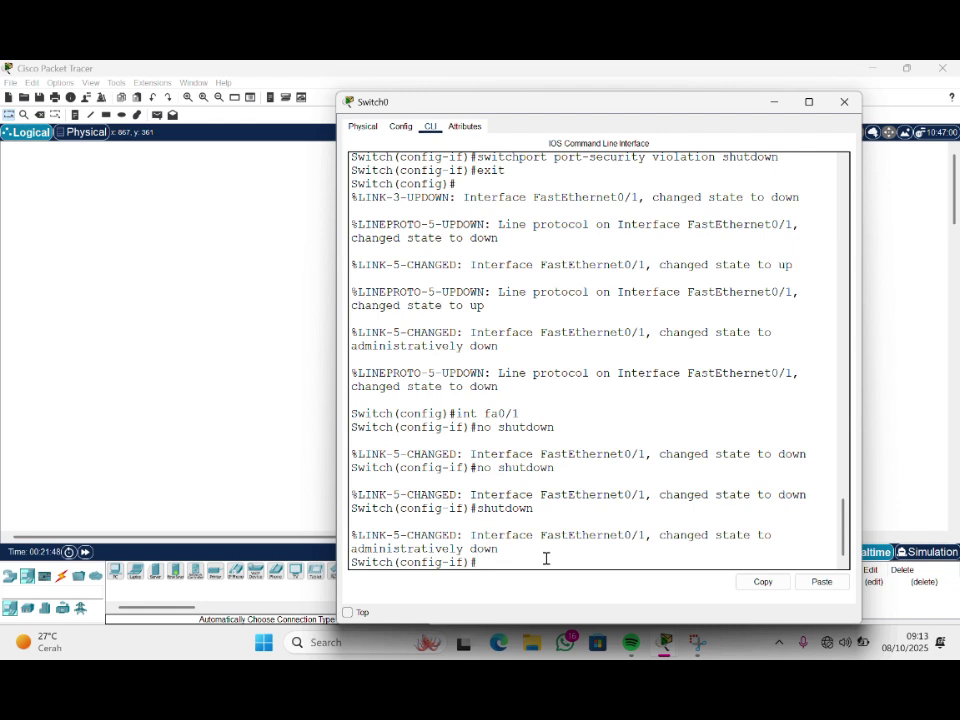
text(no shutdown)
key(Return)
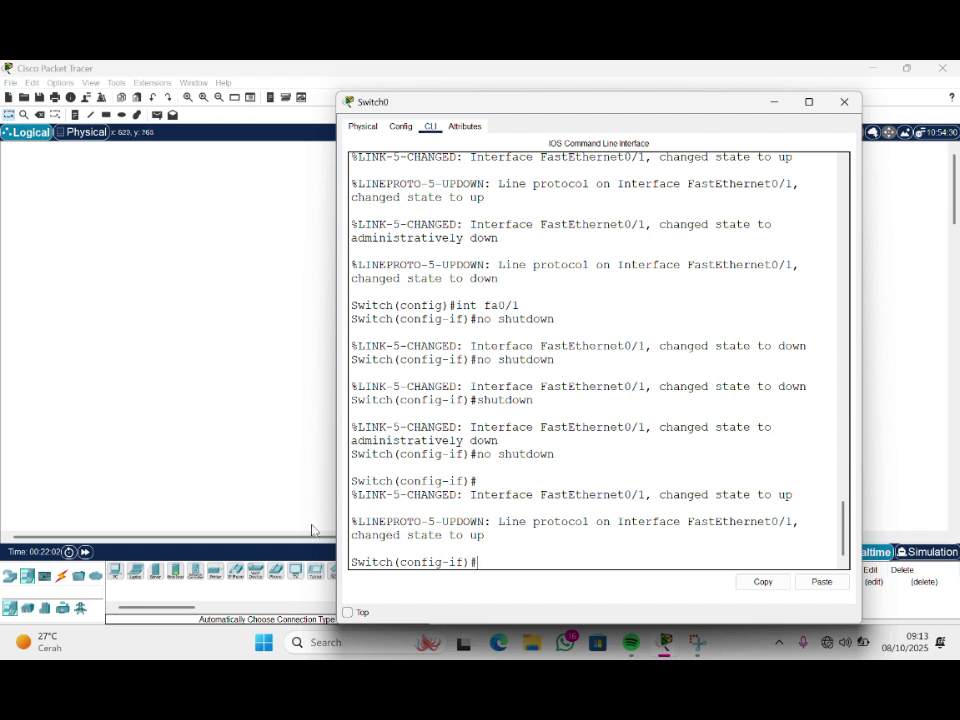
click(250, 474)
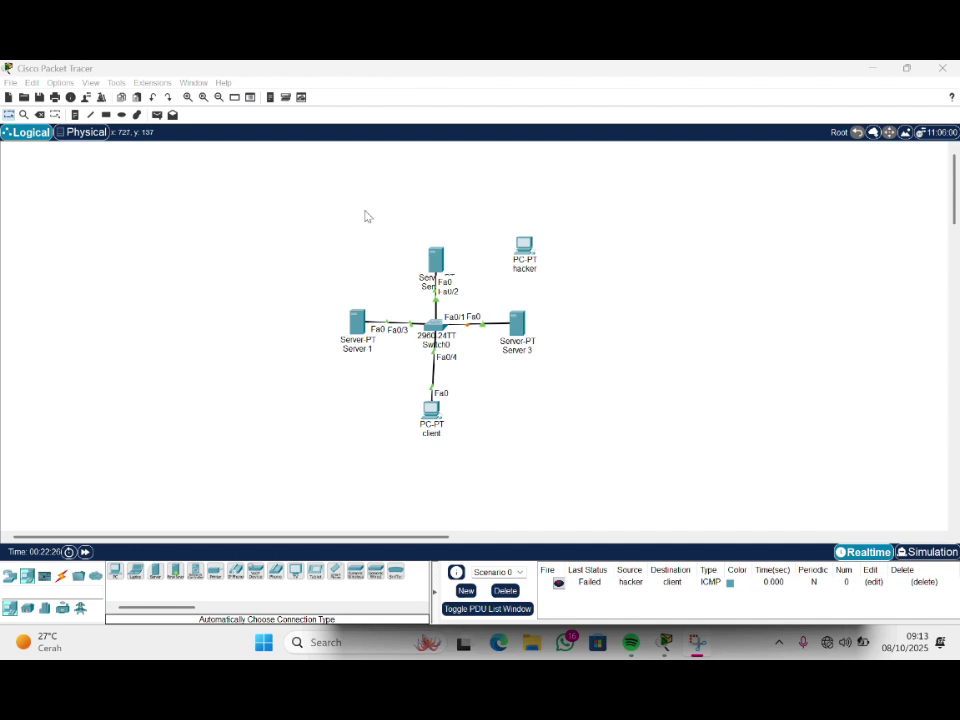
Move the Fa0/1 cable from Server 3 to the hacker PC's FastEthernet0 port, and fast-forward the simulation time
drag(485, 333, 525, 246)
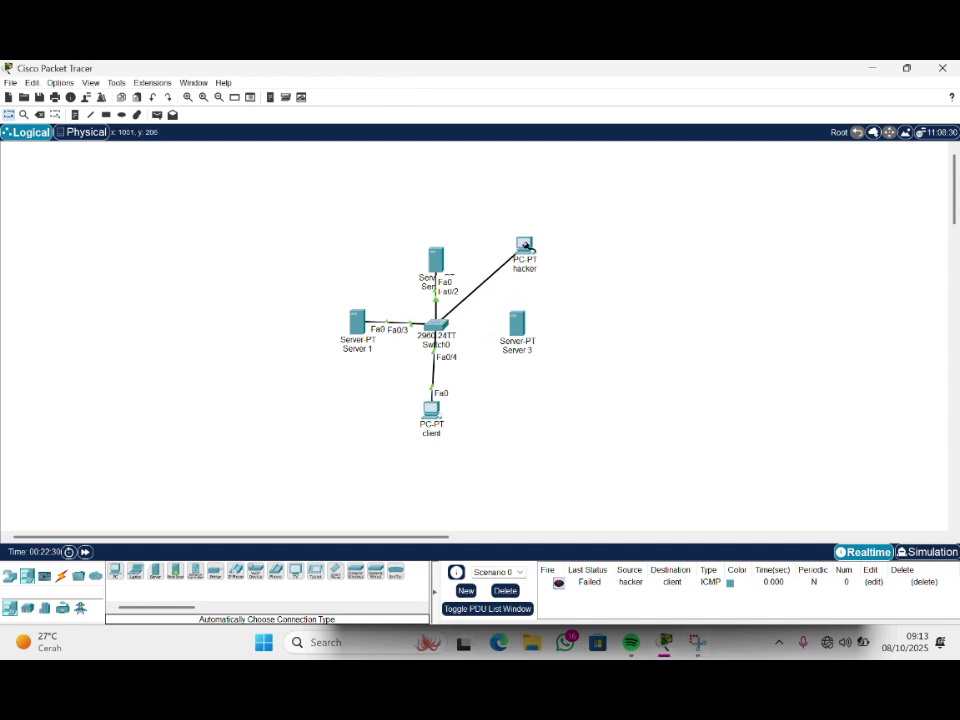
click(525, 245)
click(556, 300)
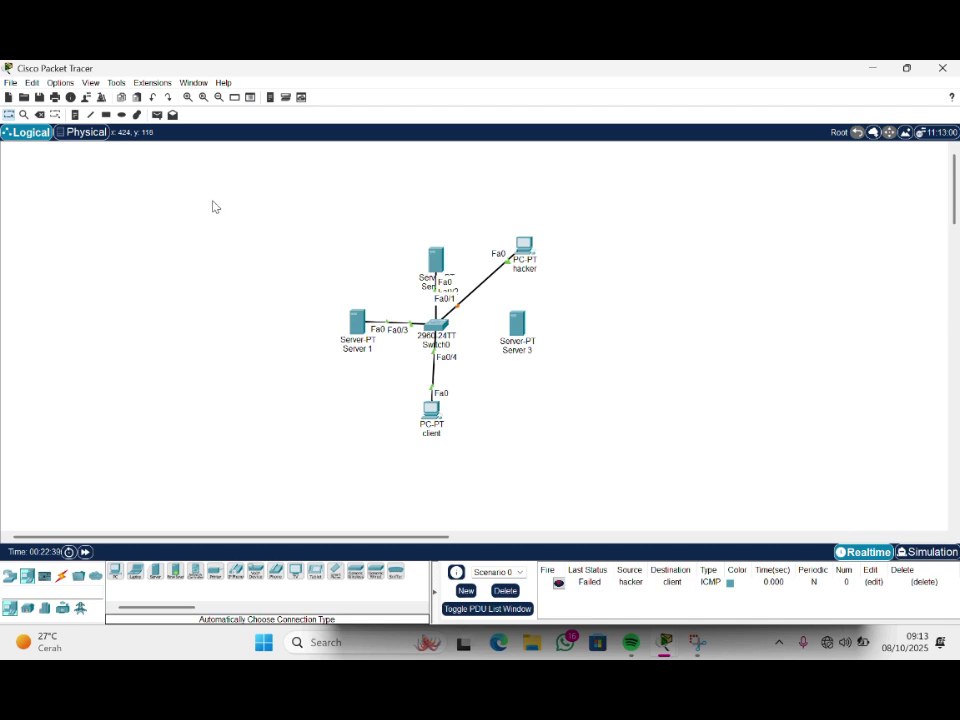
click(85, 552)
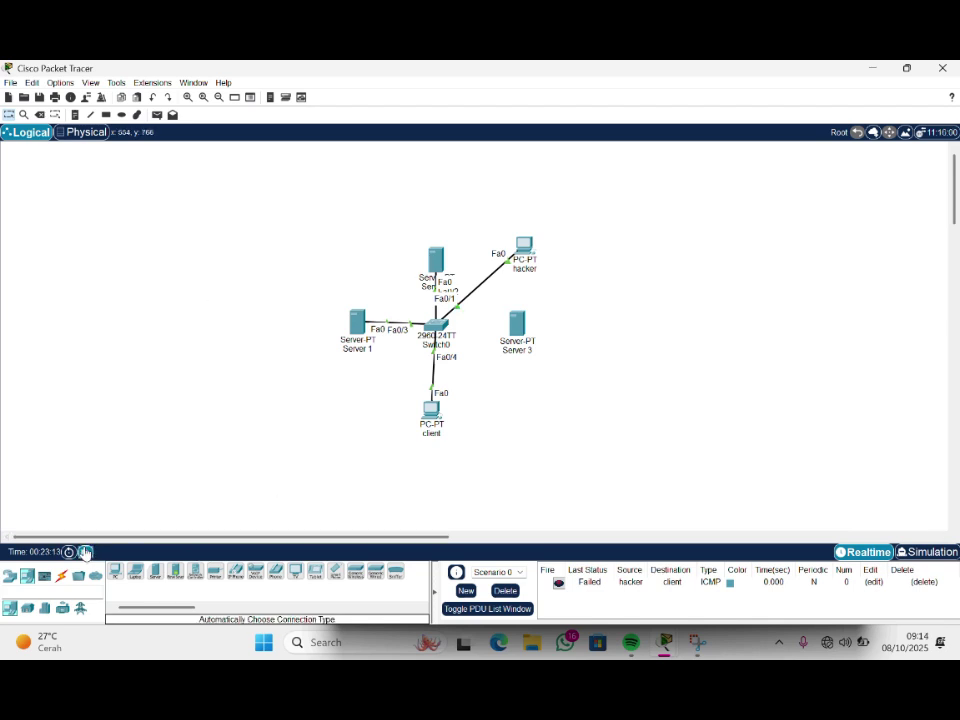
Send a simple PDU from the hacker PC to the client PC, and delete the PDU scenario
click(157, 114)
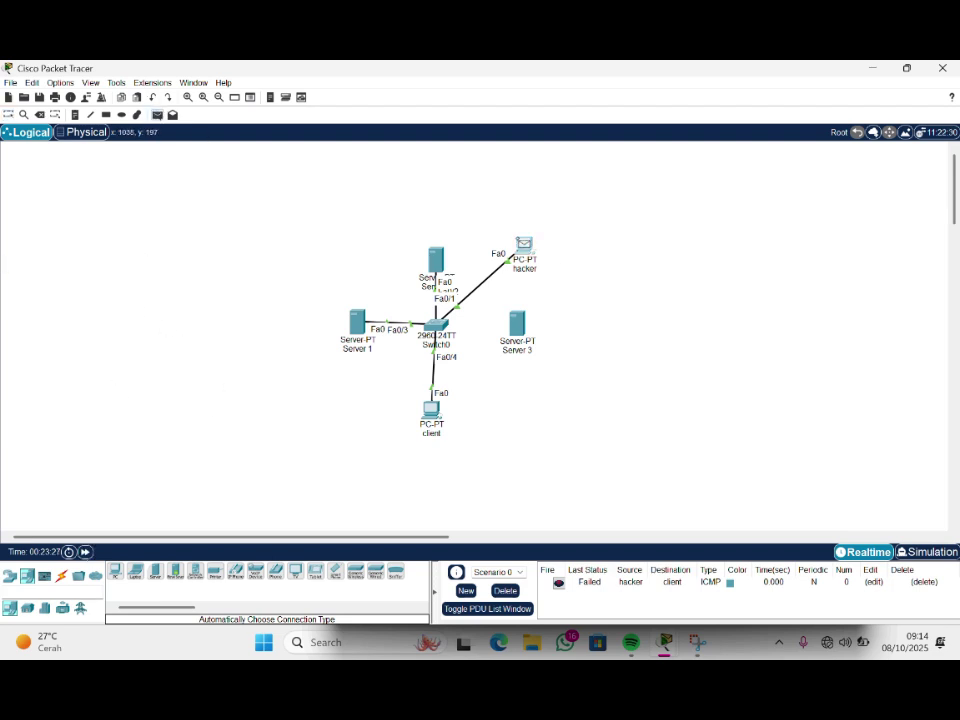
click(522, 243)
click(433, 410)
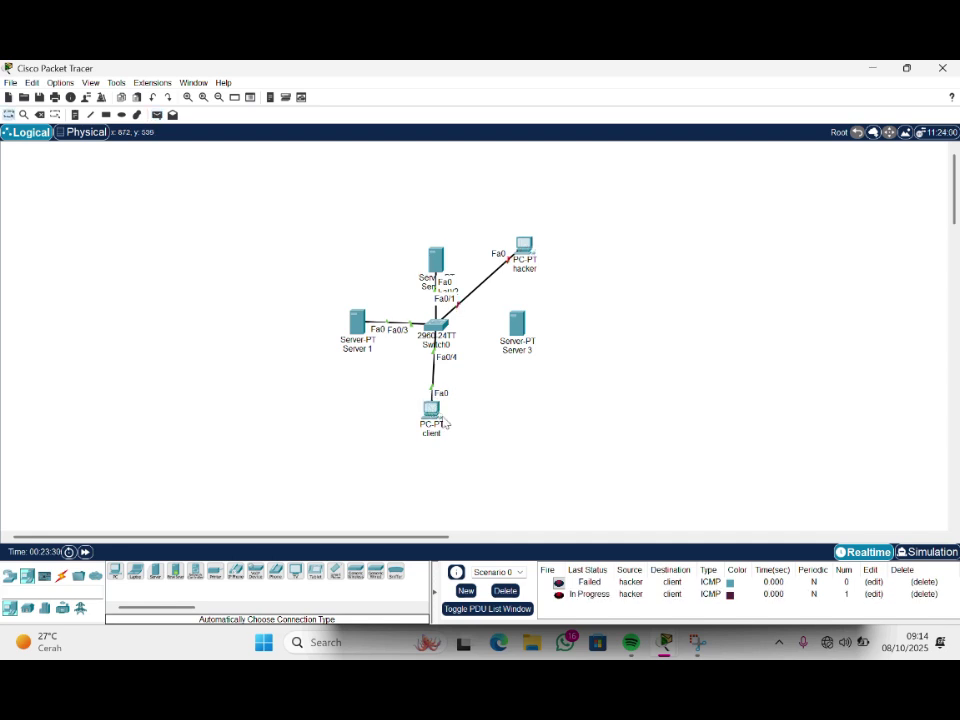
click(506, 591)
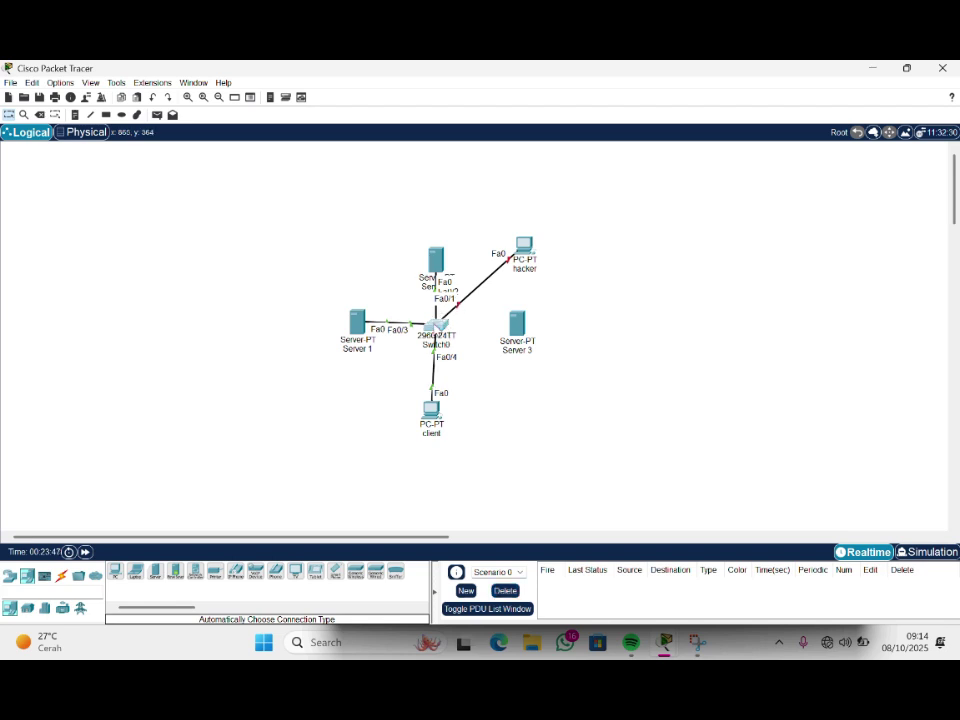
Exit the switch's interface configuration and display the port's security status with do show port-security int fa0/1
click(435, 325)
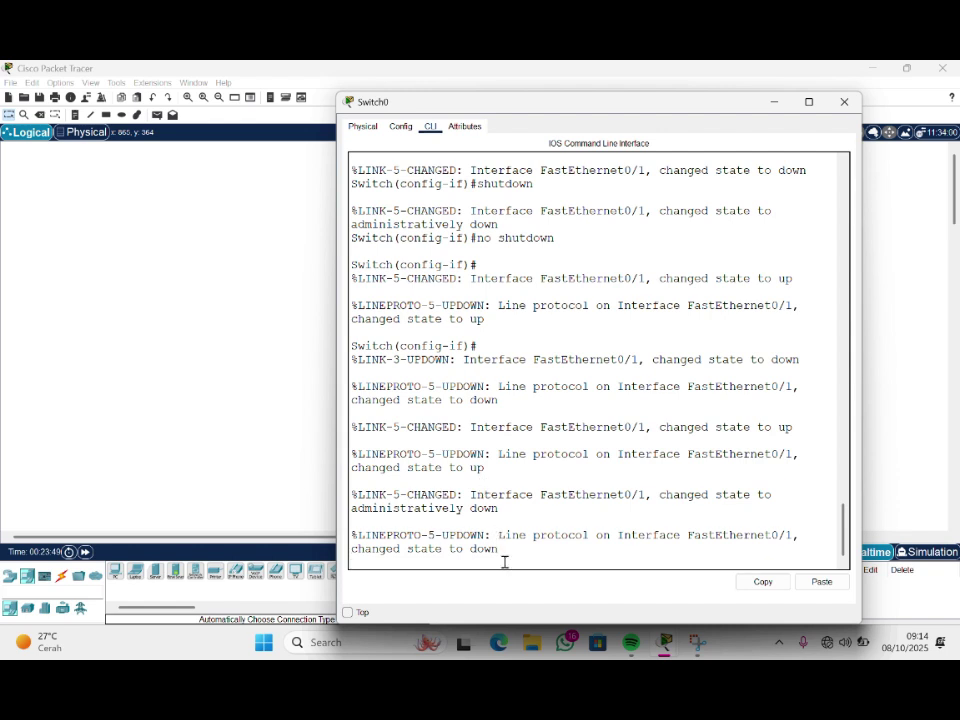
key(Return)
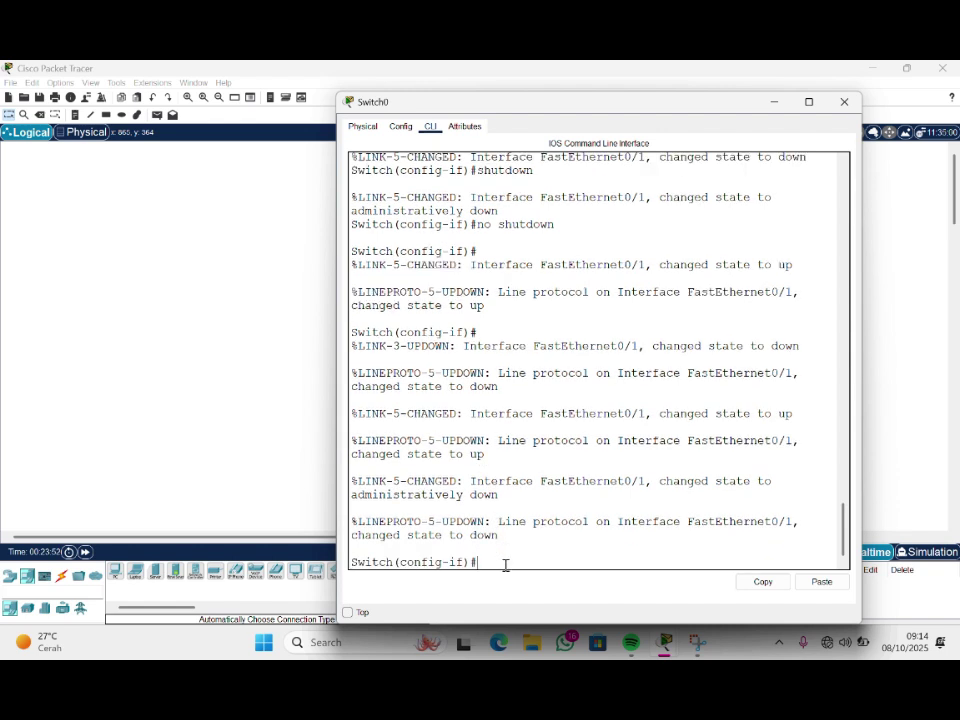
text(exit)
key(Return)
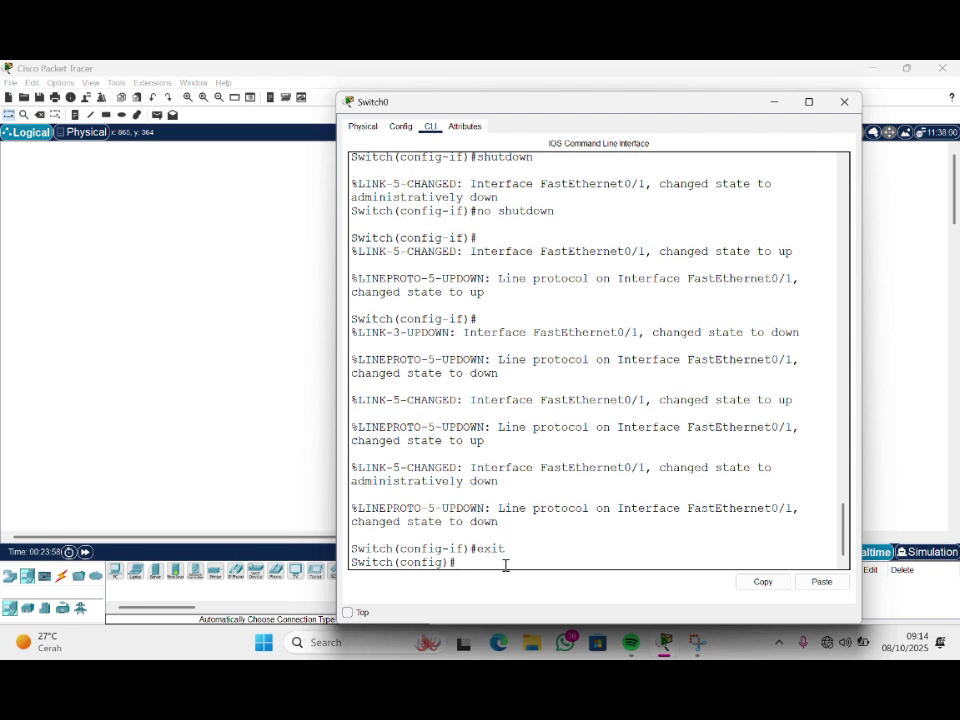
text(show port-security)
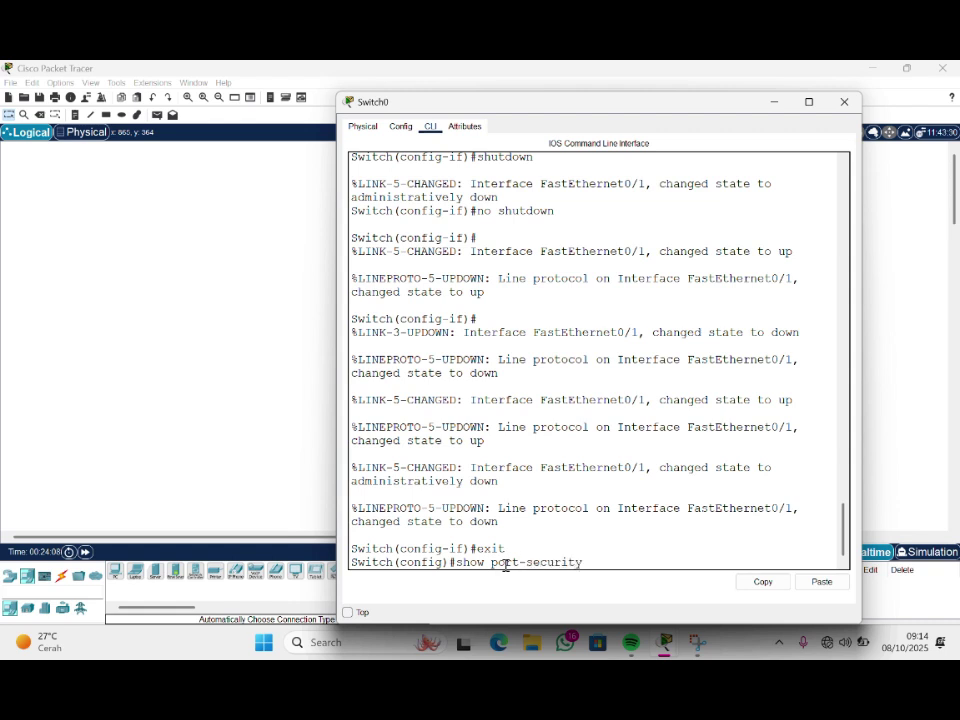
text( int fa0/1)
key(Return)
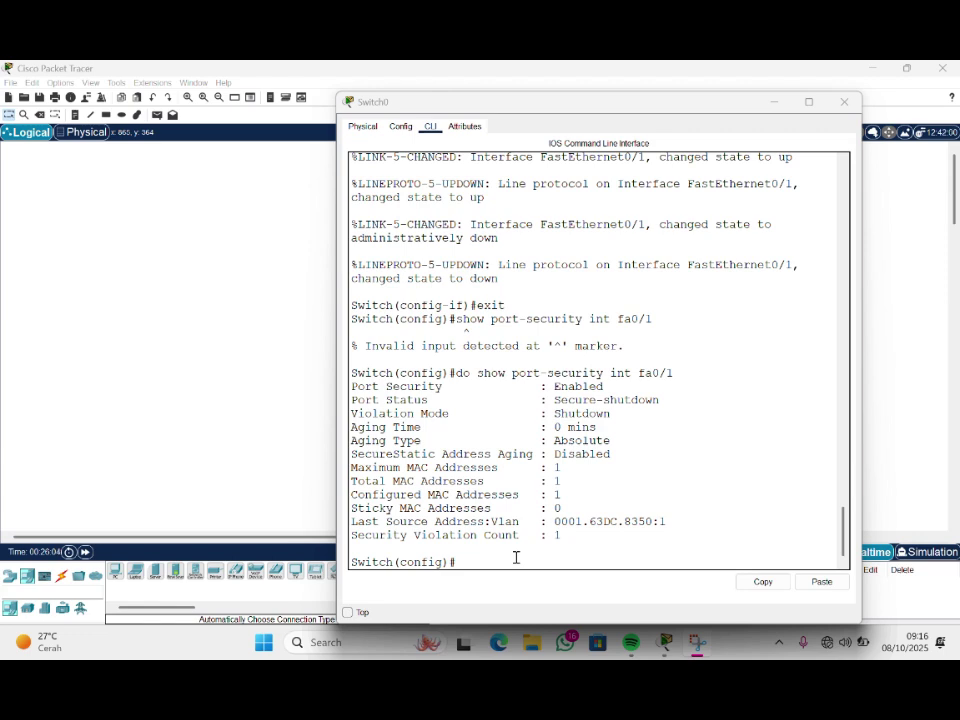
click(240, 452)
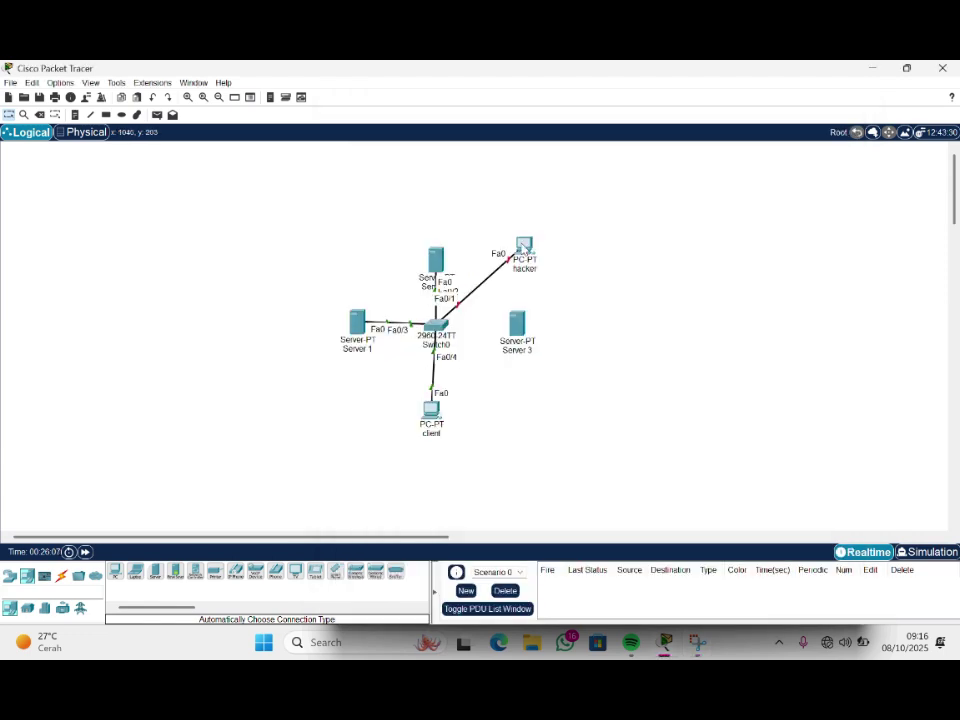
Examine the MAC address of the hacker PC's FastEthernet0 interface in its configuration
click(523, 247)
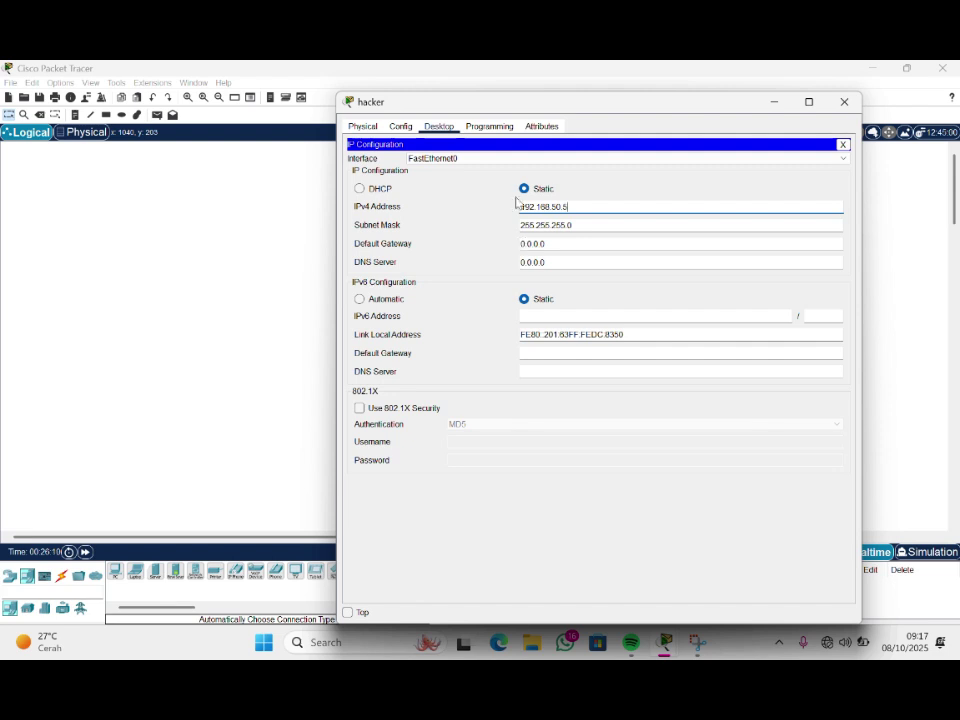
click(400, 127)
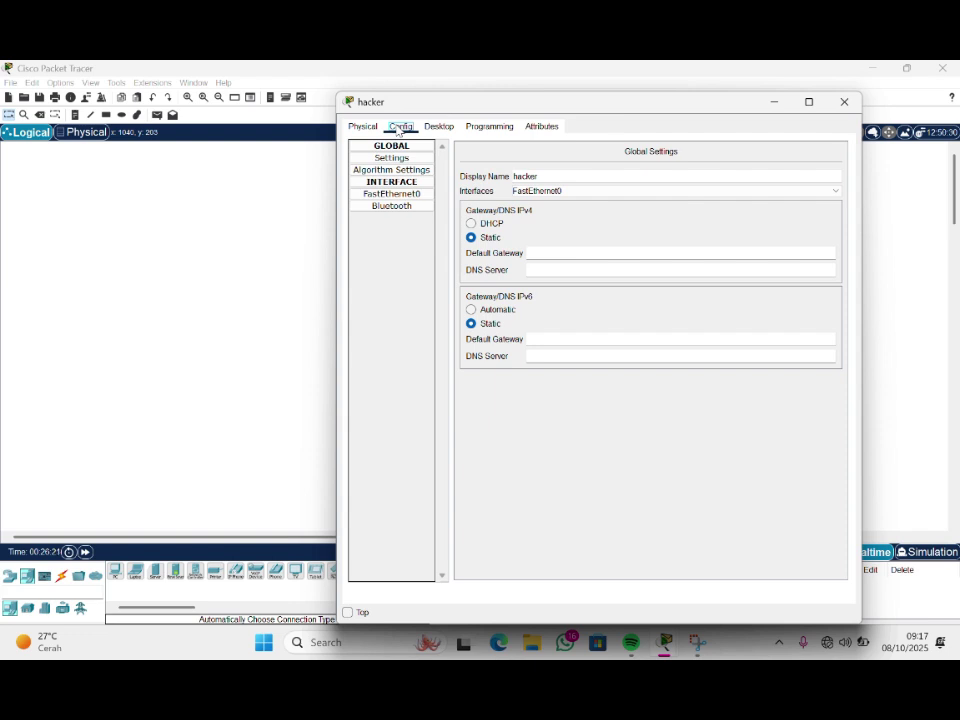
click(413, 196)
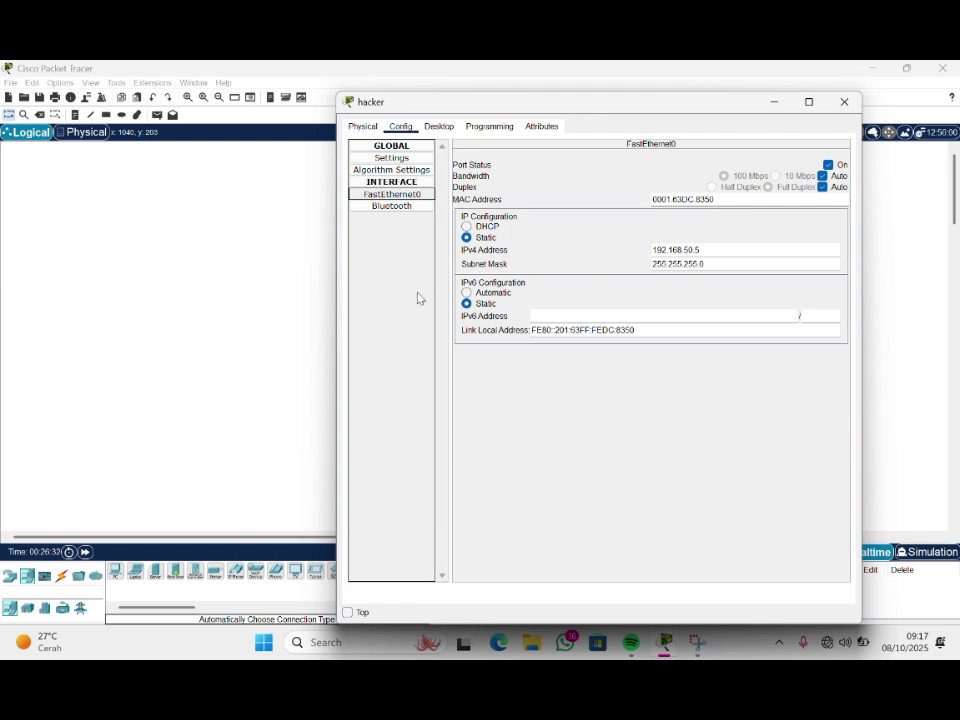
click(288, 323)
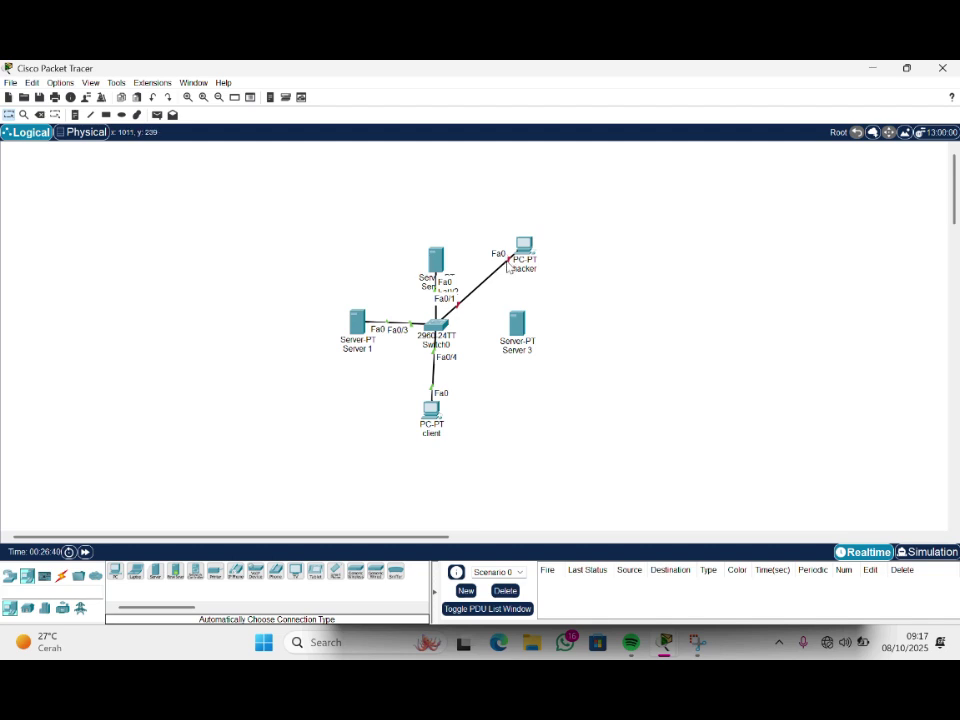
Reconnect the switch's Fa0/1 cable from the hacker PC to Server 3's FastEthernet0 port
drag(508, 266, 530, 330)
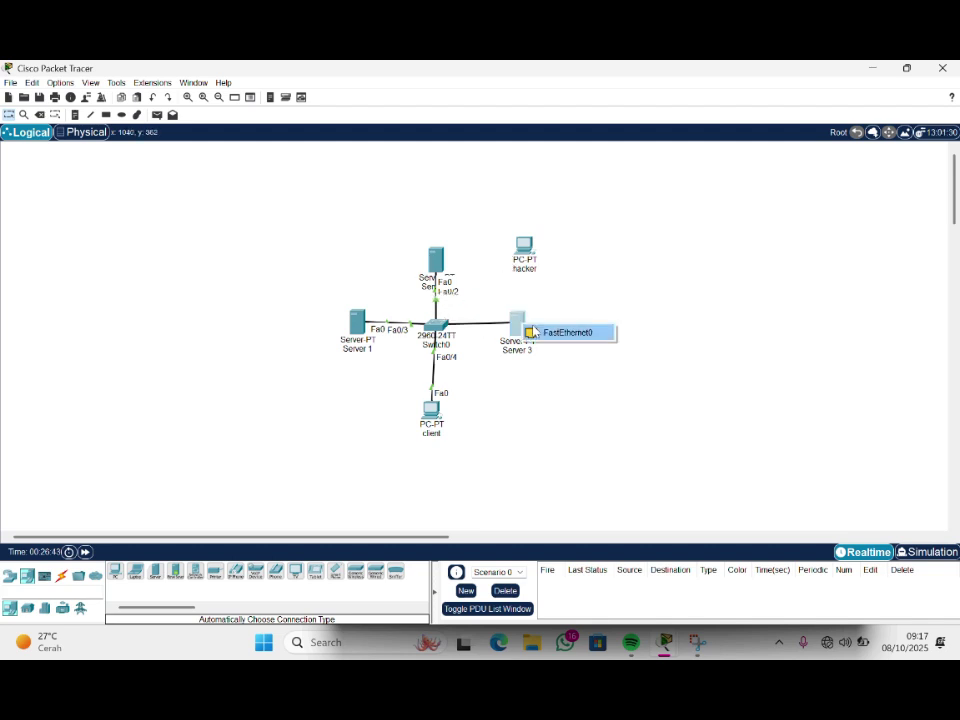
click(536, 332)
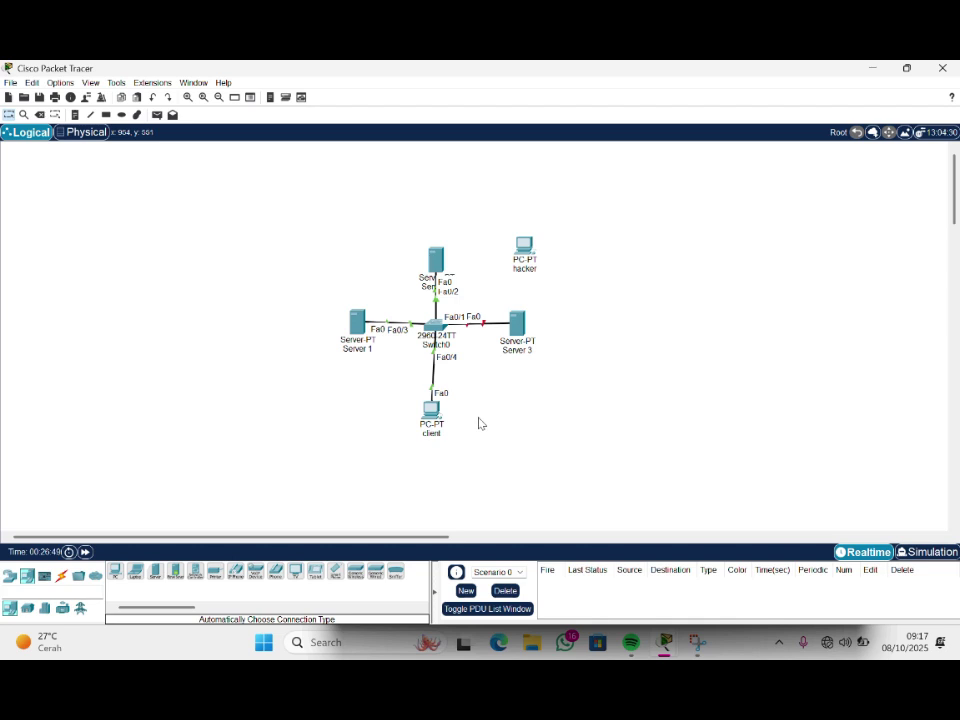
Restart the switch's interface fa0/1 from the CLI by running shutdown followed by no shutdown
click(433, 326)
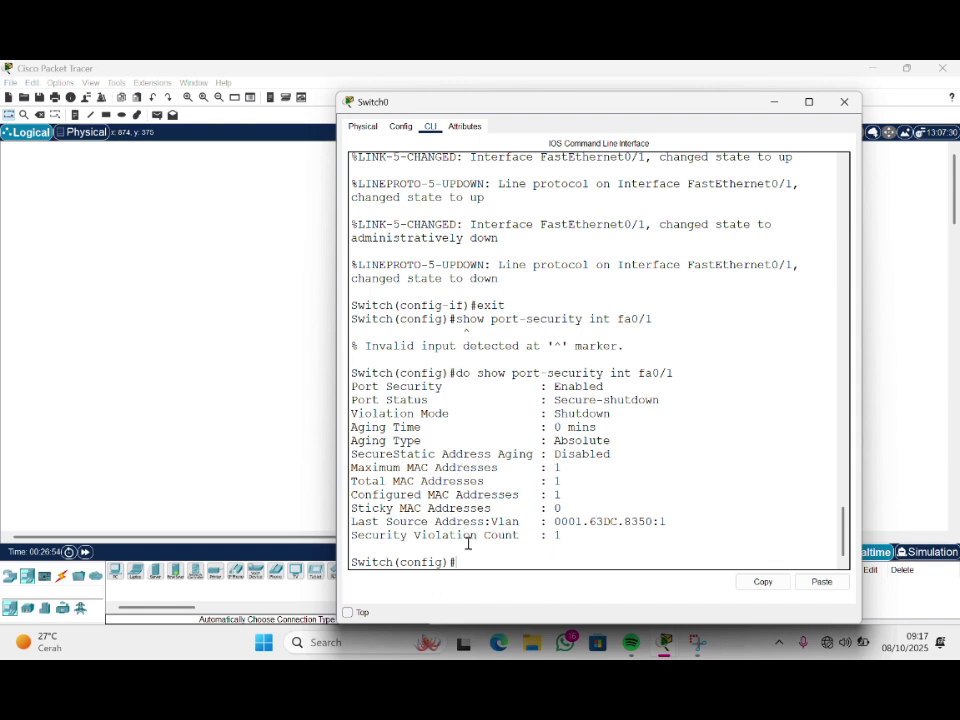
text(int fa0/1)
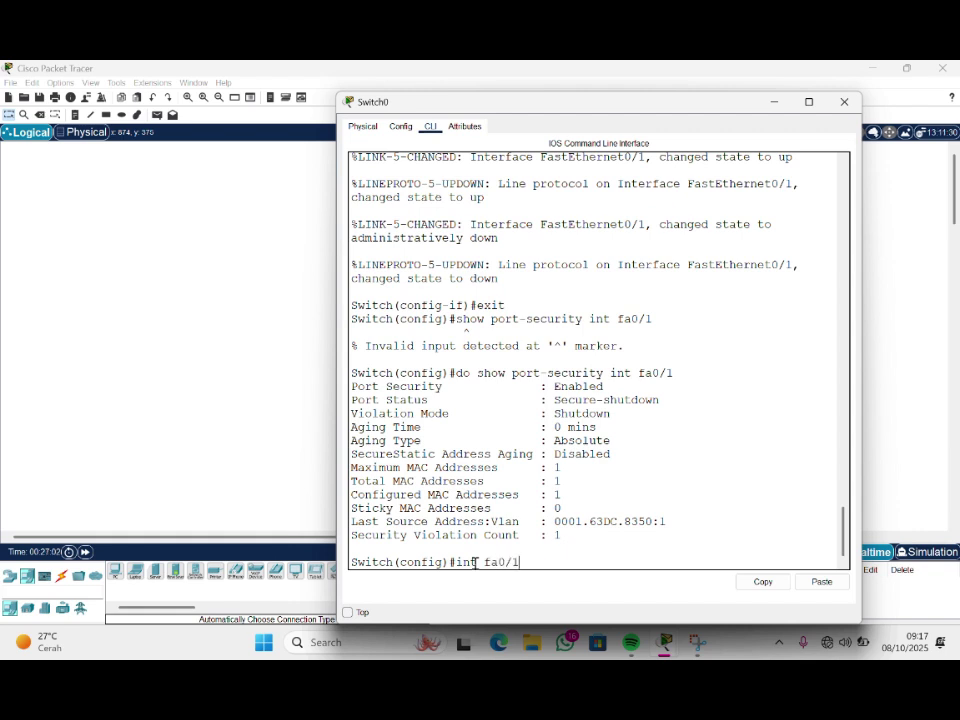
key(Return)
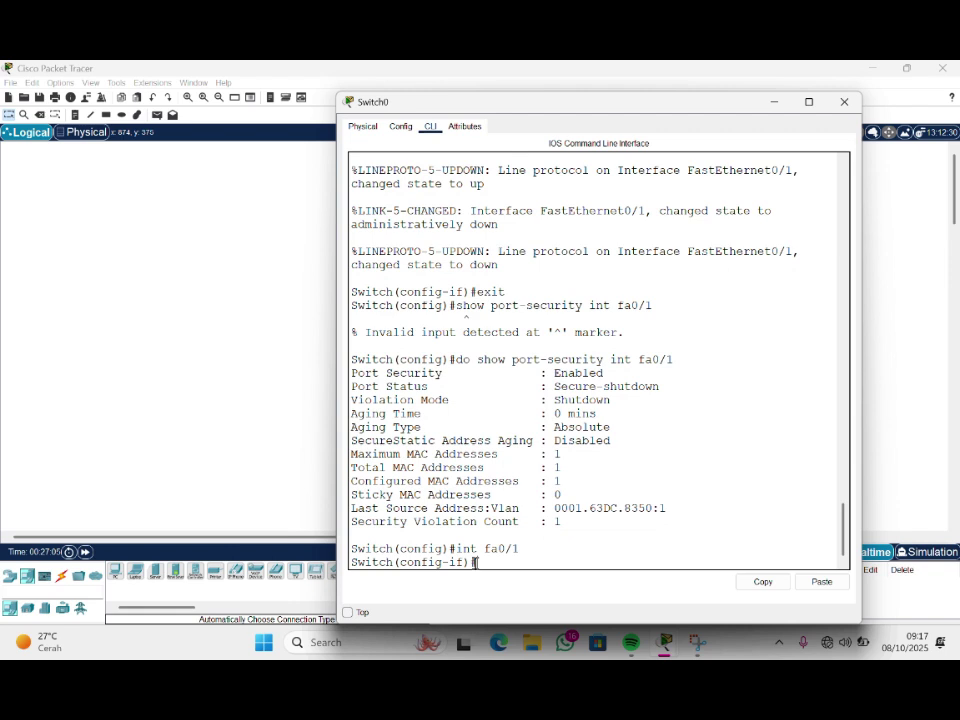
text(shutdown)
key(Return)
text(no )
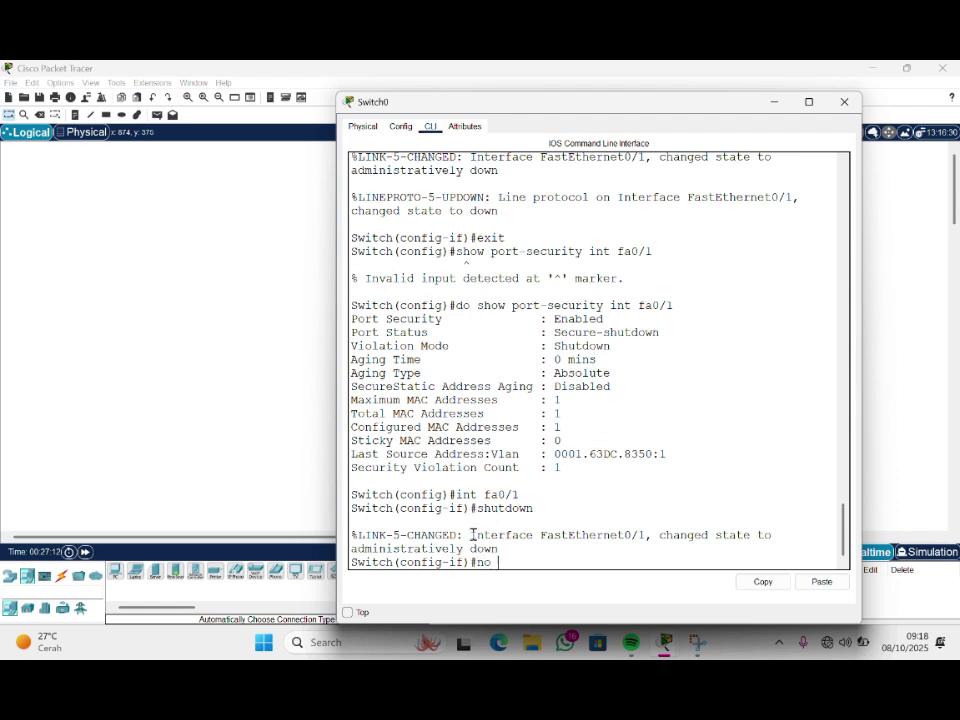
text(shutdown)
key(Return)
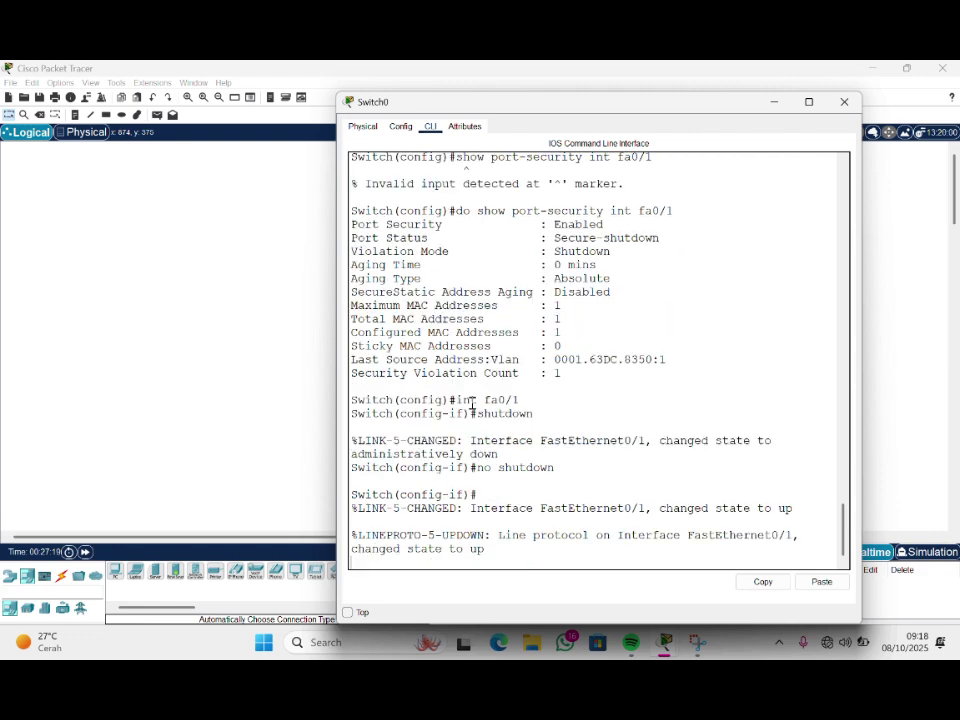
key(Return)
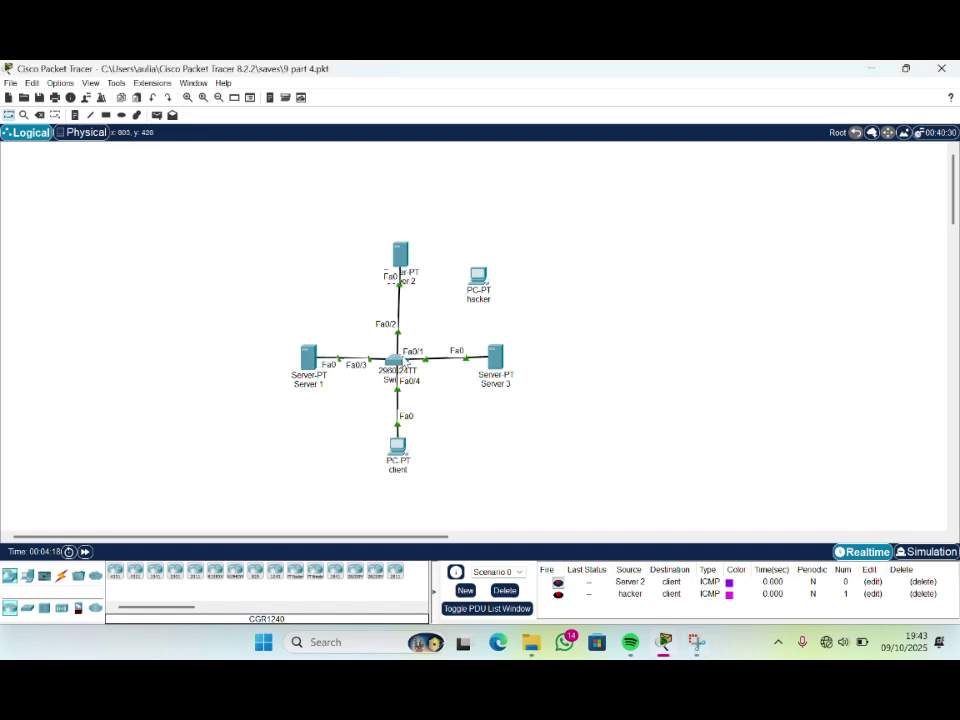
Open the CLI of the 2960 switch and enter global configuration mode with en and conf t
click(397, 360)
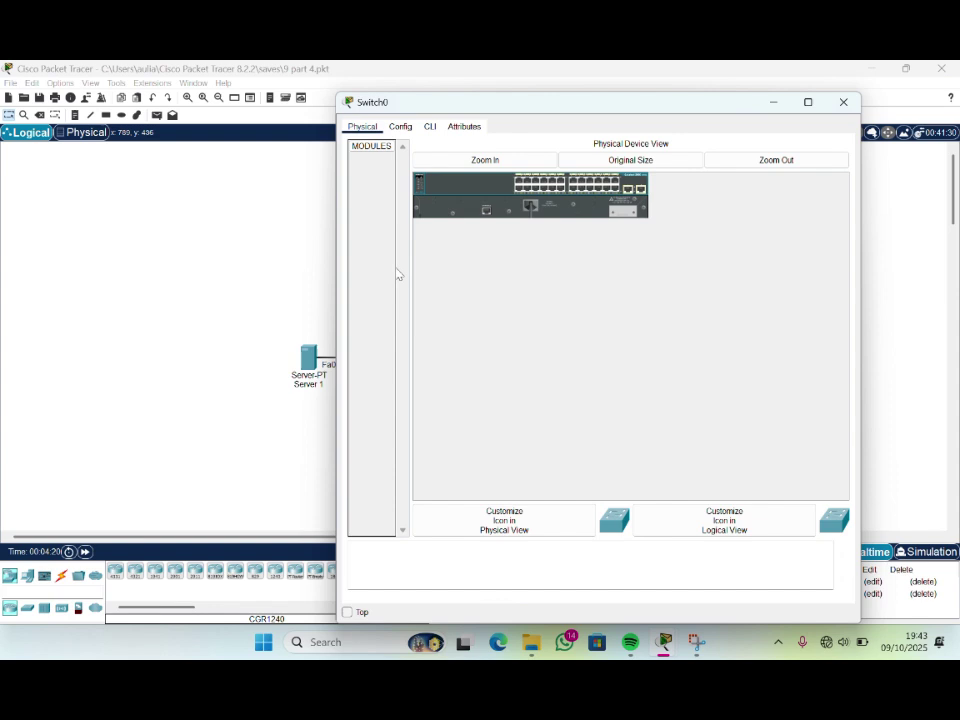
click(430, 126)
key(Return)
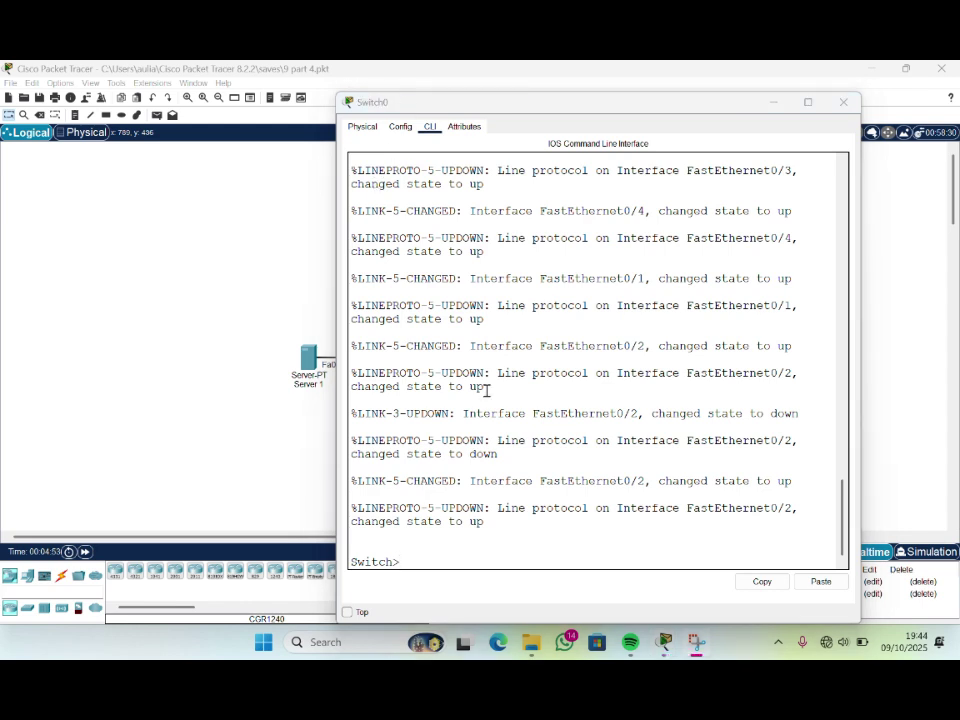
click(230, 301)
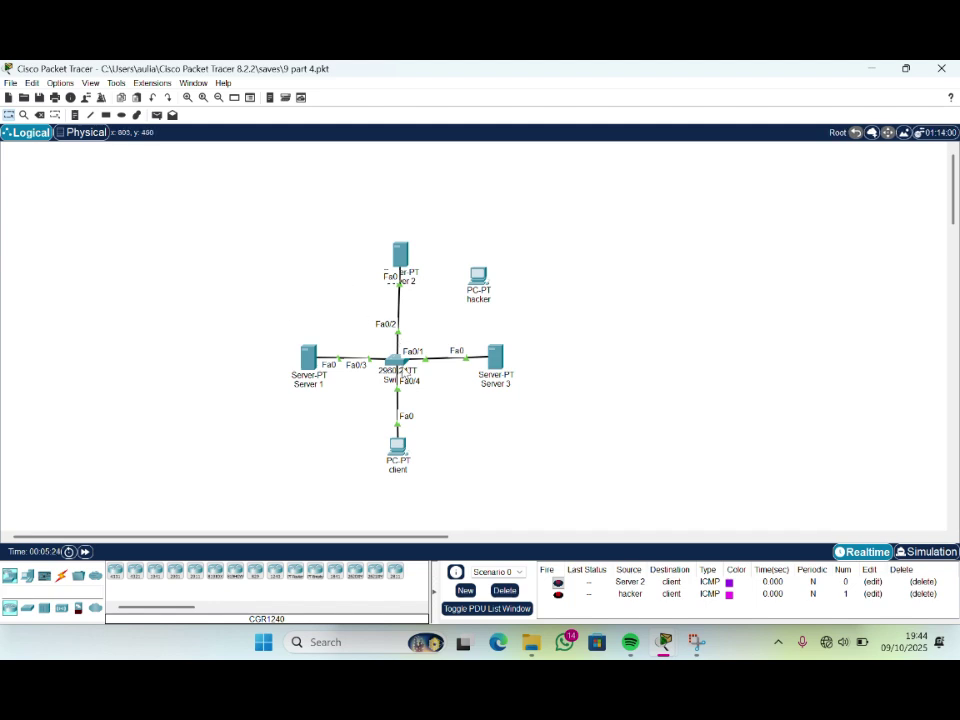
click(399, 366)
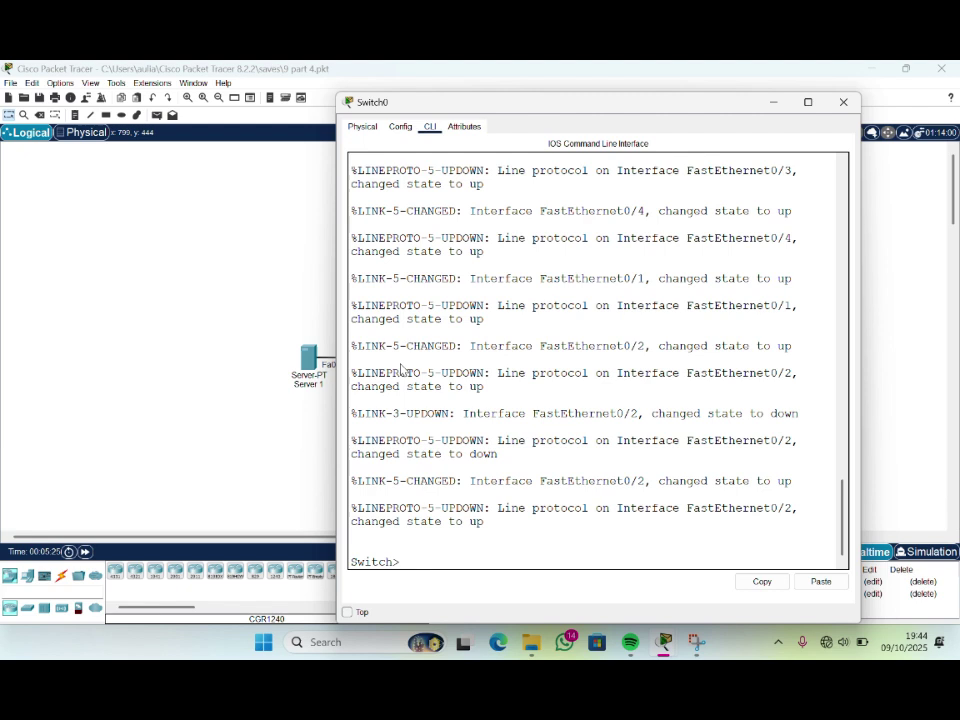
click(397, 87)
click(438, 567)
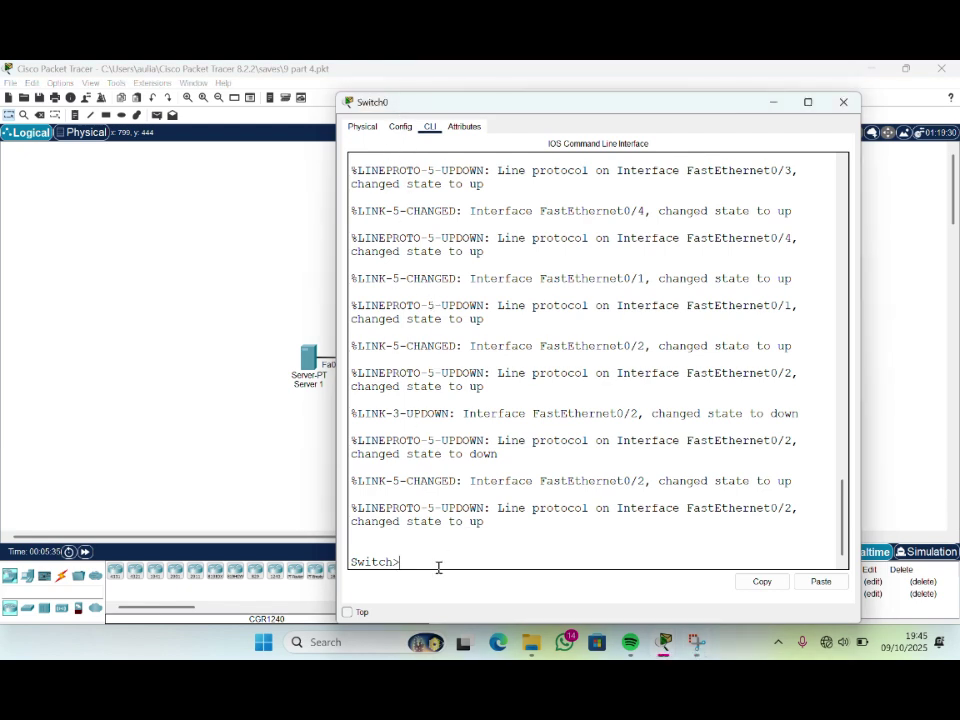
text(en)
key(Return)
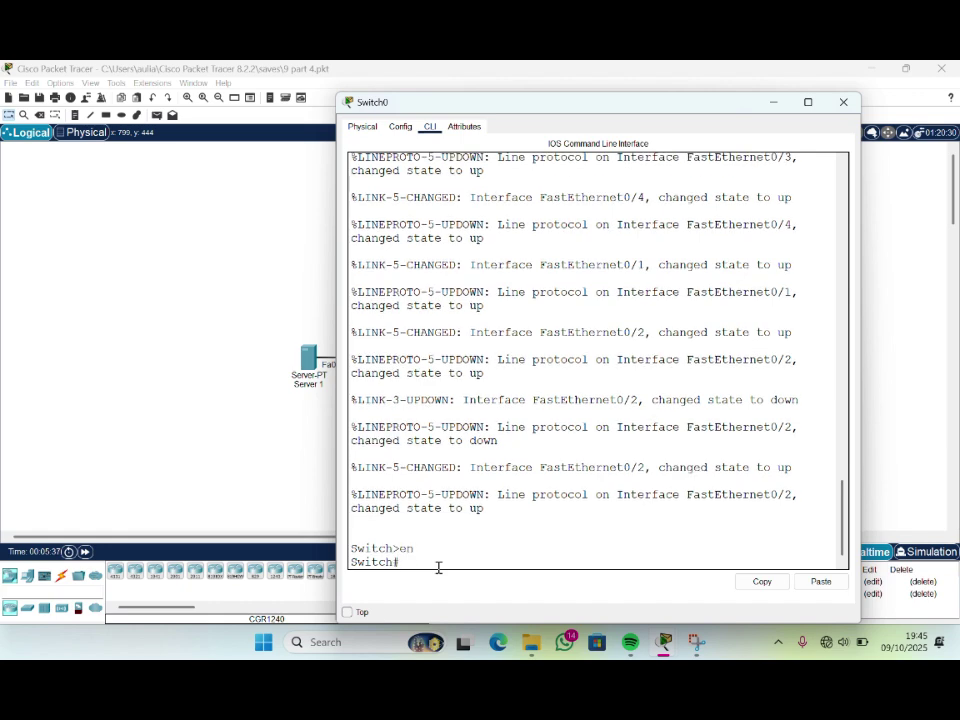
text(conf t)
key(Return)
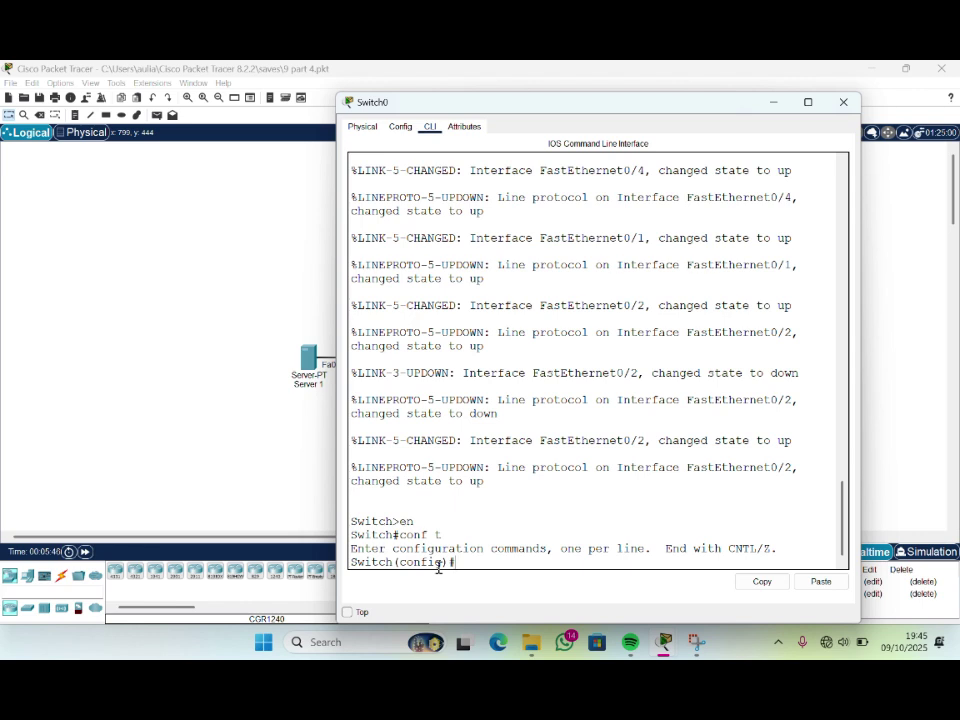
Enable sticky MAC address learning on interface fa 0/1 with switchport port-security mac-address sticky
text(int fa 0/1)
key(Return)
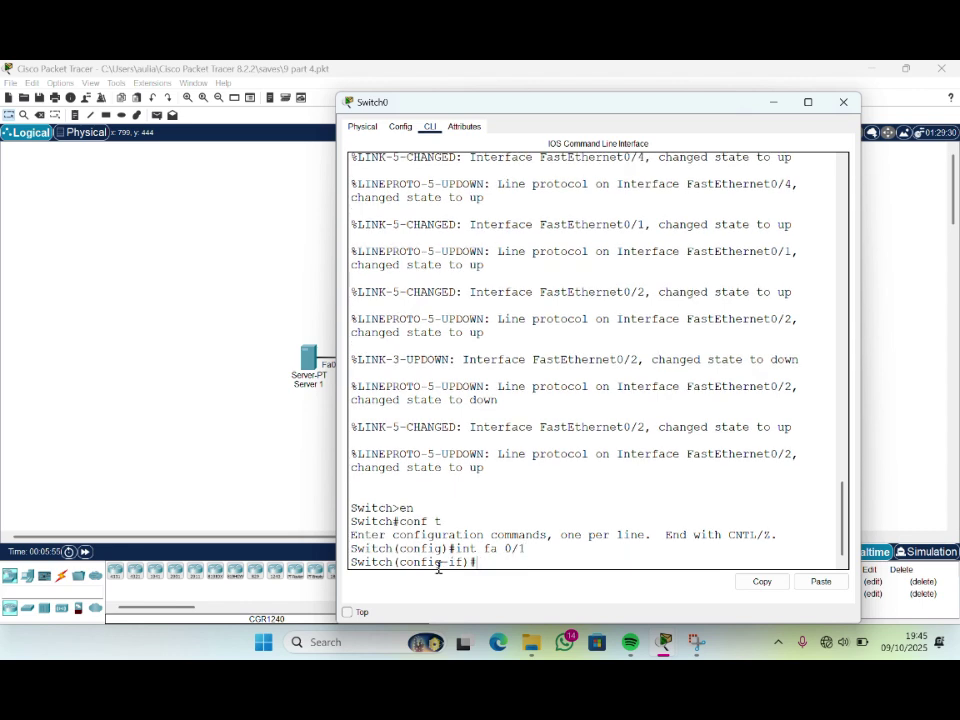
text(switchport por)
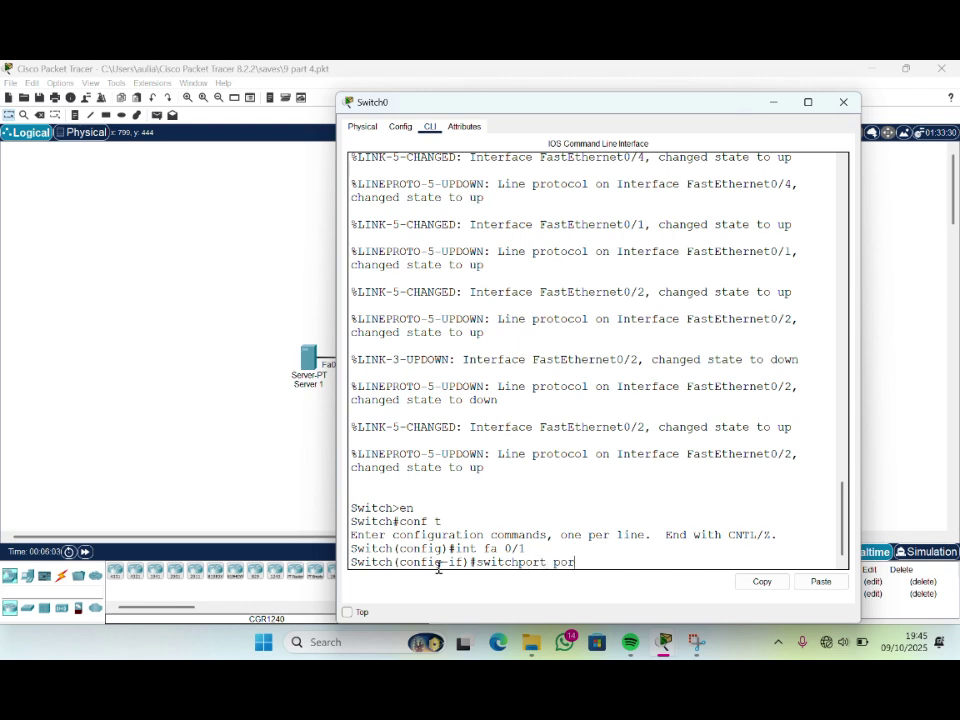
text(t-security)
text(mac-address)
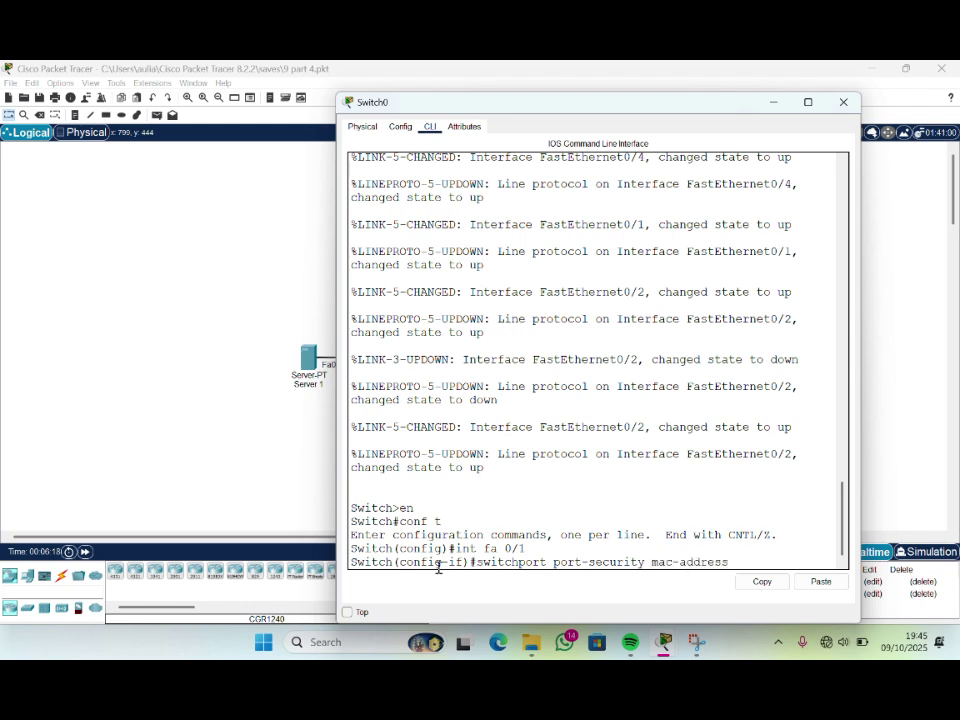
text( sticky)
key(Return)
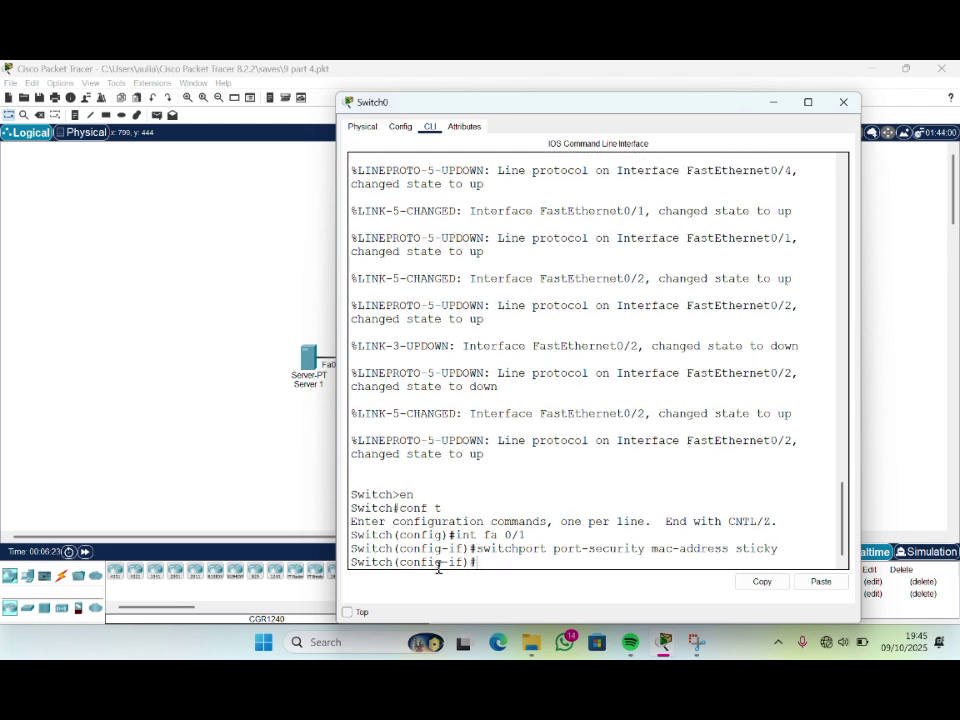
Limit interface fa 0/1 to one secure MAC address with switchport port-security maximum 1
key(Up)
key(BackSpace)
key(BackSpace)
key(BackSpace)
key(BackSpace)
key(BackSpace)
key(BackSpace)
key(BackSpace)
key(BackSpace)
key(BackSpace)
key(BackSpace)
key(BackSpace)
key(BackSpace)
key(BackSpace)
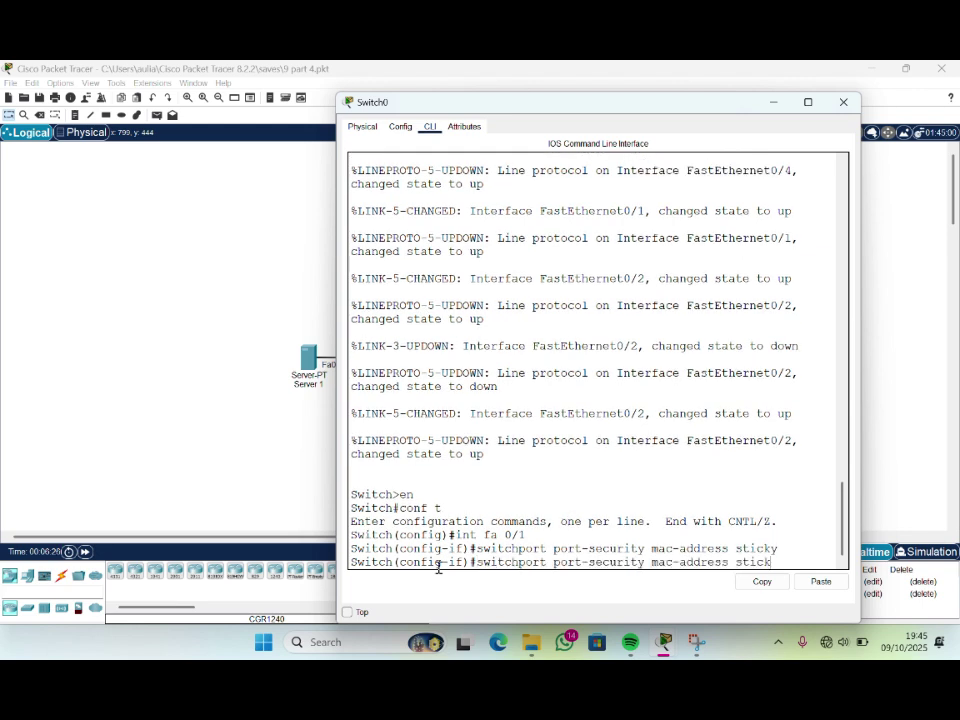
key(BackSpace)
key(BackSpace)
text(ximum 1)
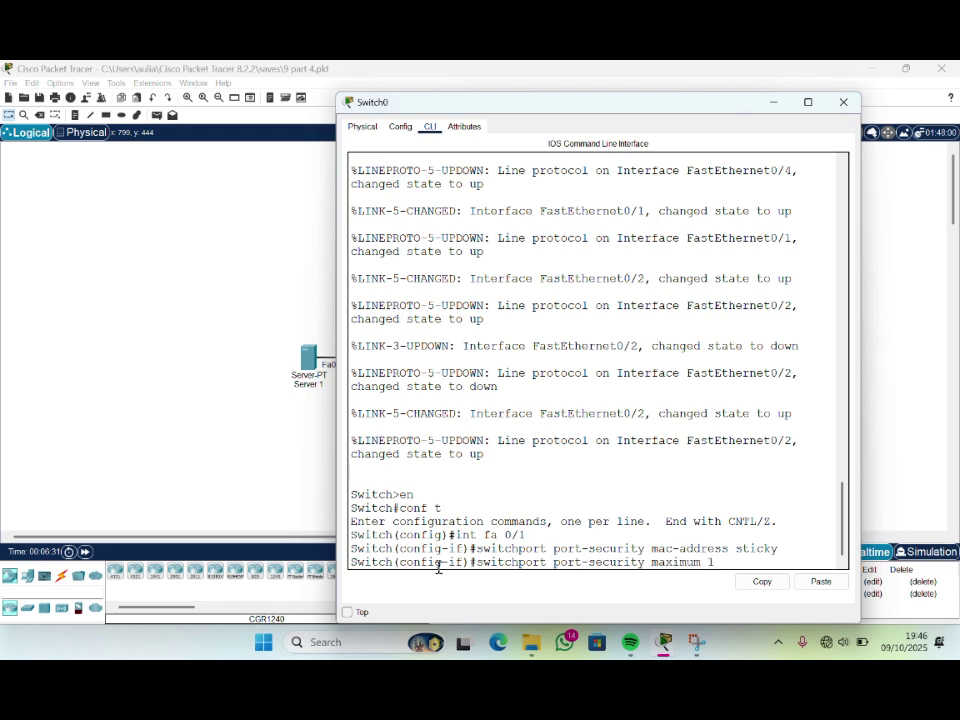
key(Return)
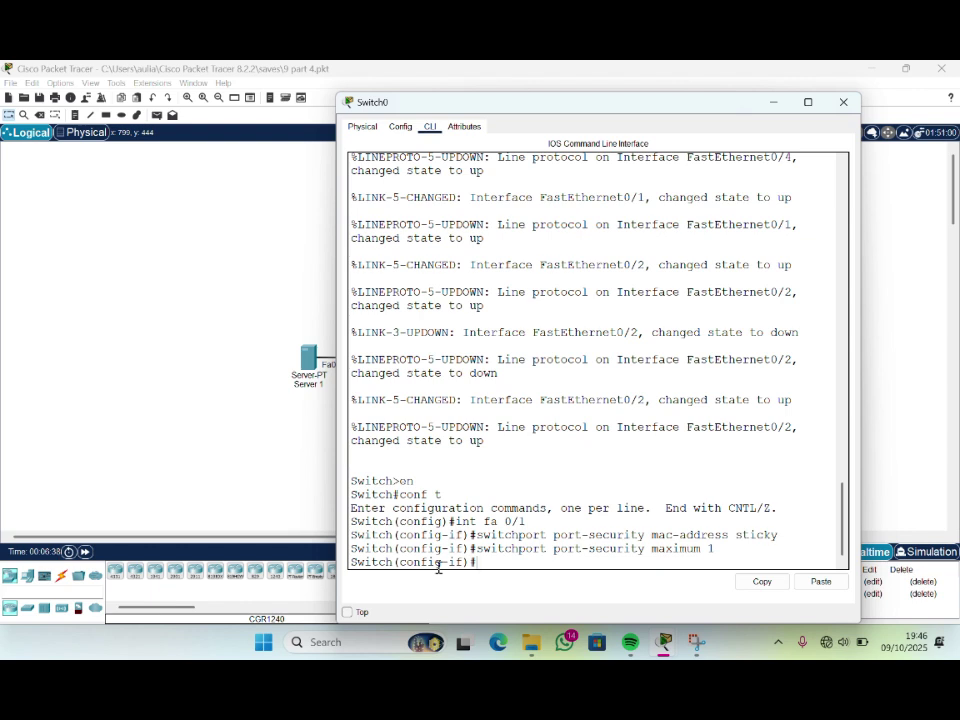
Set the port-security violation mode of interface fa 0/1 to shutdown with switchport port-security violation shutdown
key(Up)
key(BackSpace)
key(BackSpace)
key(BackSpace)
key(BackSpace)
key(BackSpace)
key(BackSpace)
key(BackSpace)
key(BackSpace)
key(BackSpace)
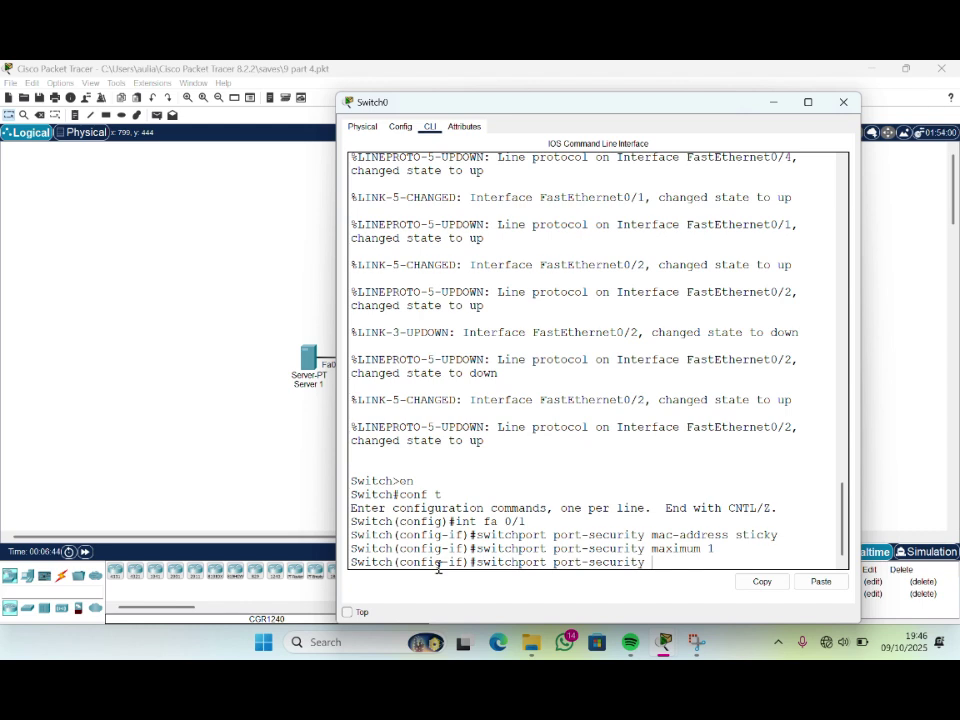
text(violation shutdown)
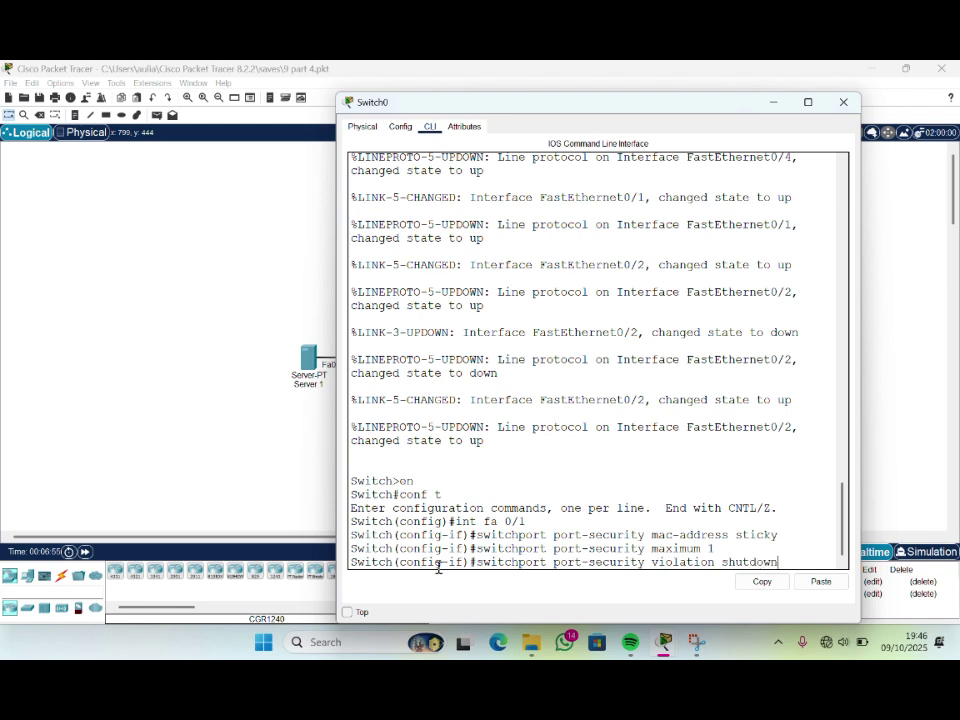
key(Return)
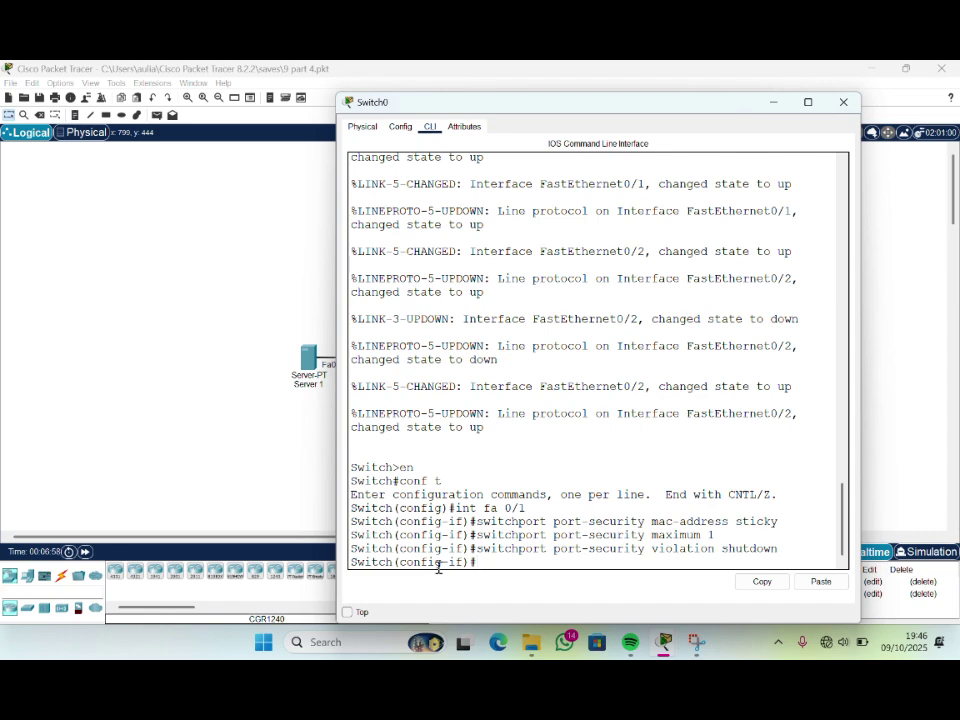
List the available violation modes with switchport port-security violation ?, and clear the command line
key(Up)
key(BackSpace)
key(BackSpace)
key(BackSpace)
key(BackSpace)
key(BackSpace)
key(BackSpace)
key(BackSpace)
key(BackSpace)
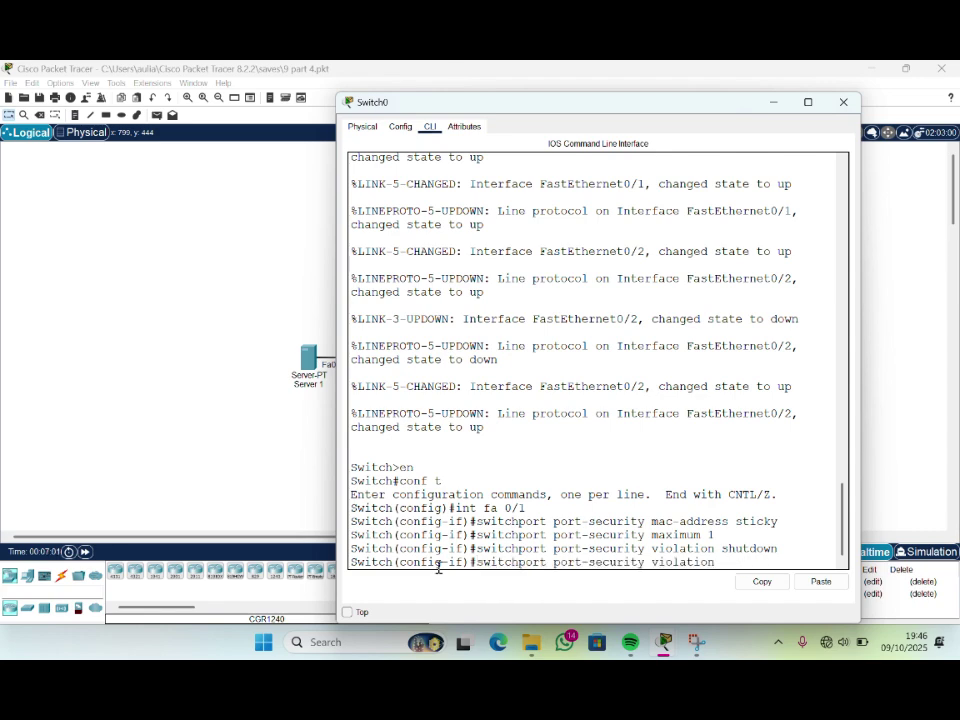
text(?)
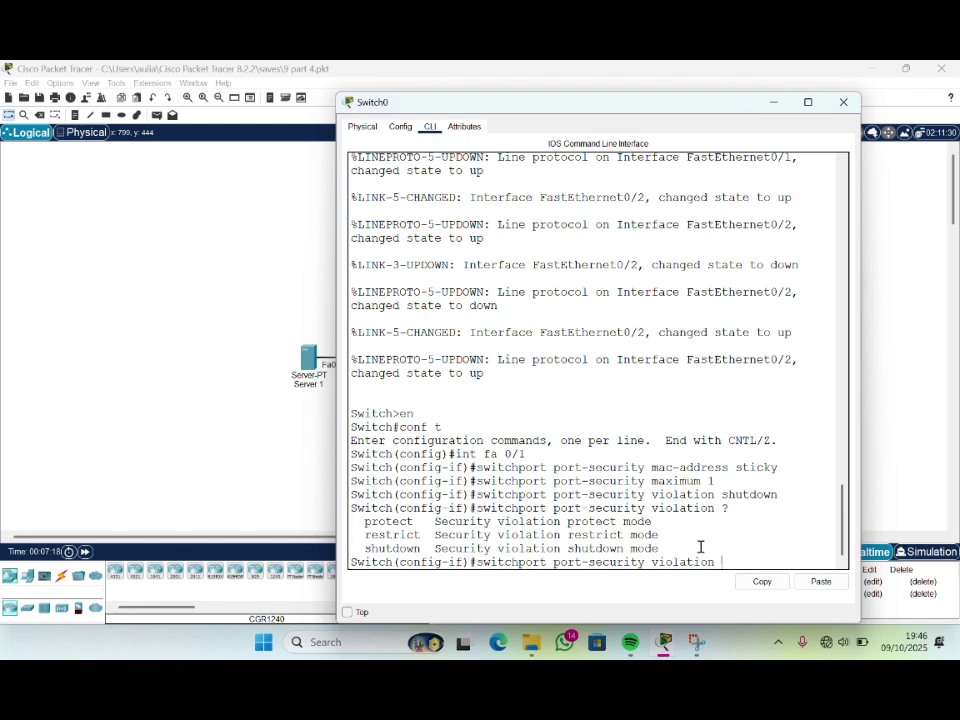
key(BackSpace)
key(BackSpace)
key(BackSpace)
key(BackSpace)
key(BackSpace)
key(BackSpace)
key(BackSpace)
key(BackSpace)
key(BackSpace)
key(BackSpace)
key(BackSpace)
key(BackSpace)
key(BackSpace)
key(BackSpace)
key(BackSpace)
key(BackSpace)
key(BackSpace)
key(BackSpace)
key(BackSpace)
key(BackSpace)
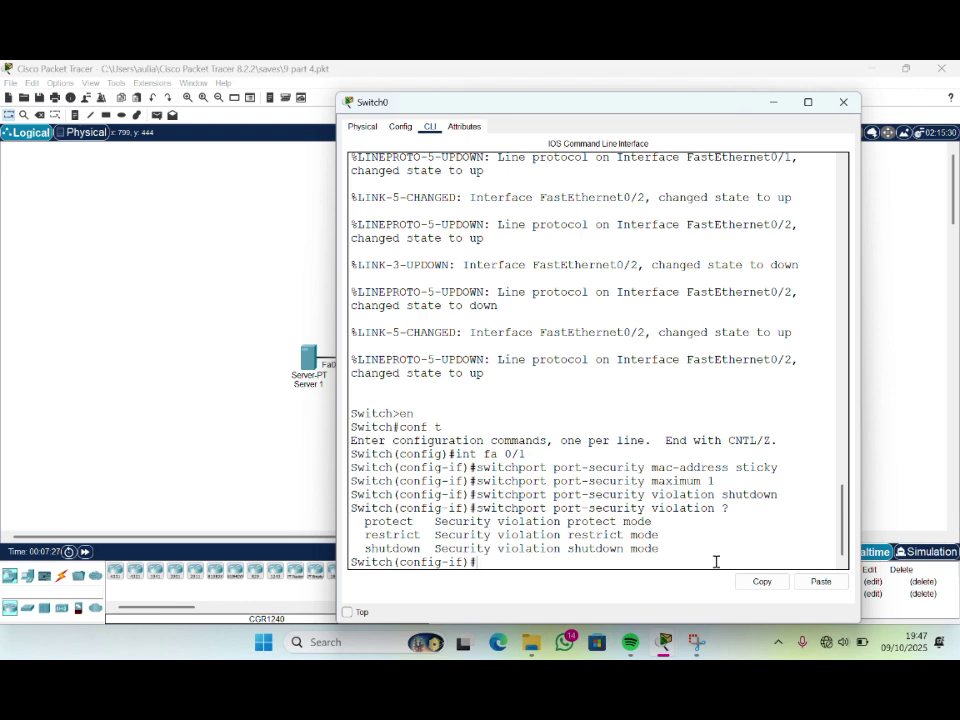
Display the port-security status with do show port-security int fa0/1 and examine the Sticky MAC Addresses line
text(do show port-s)
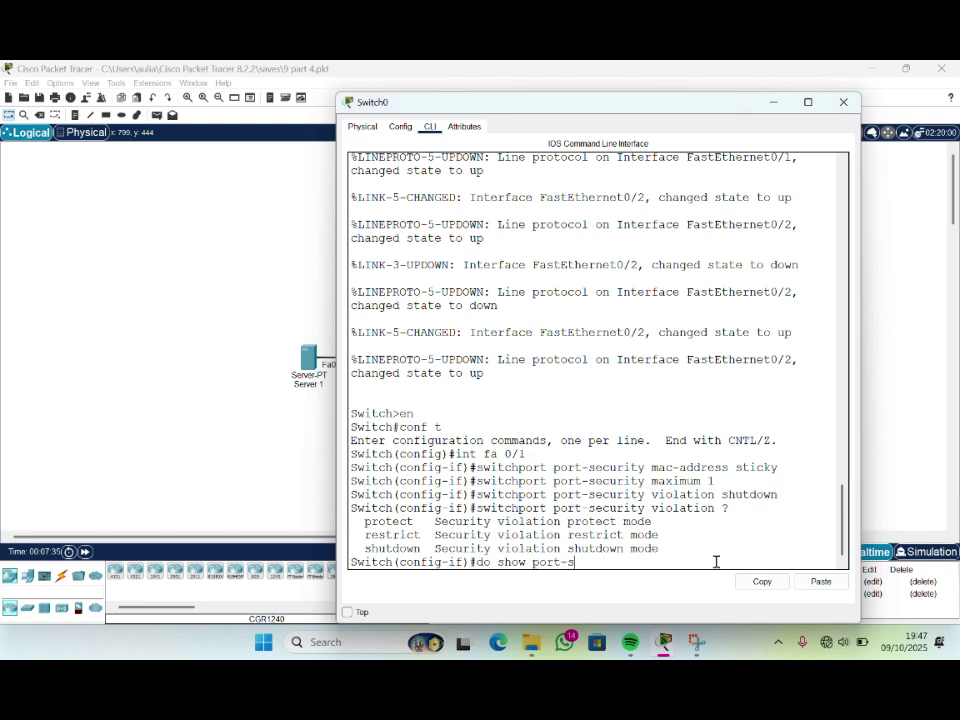
text(ecurity)
text(int fa0/1)
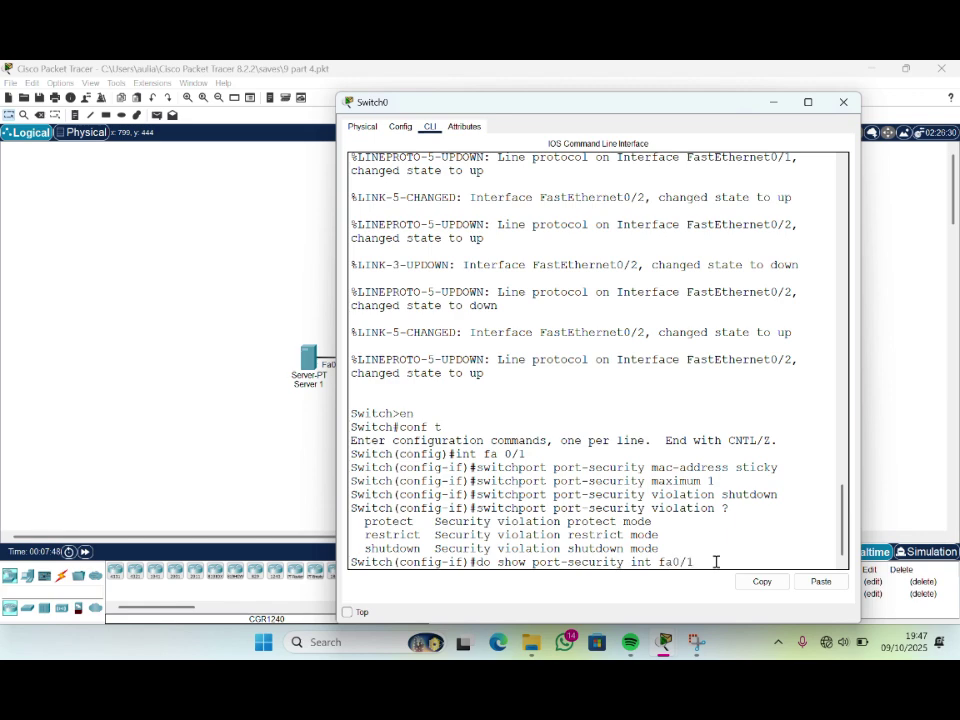
key(Return)
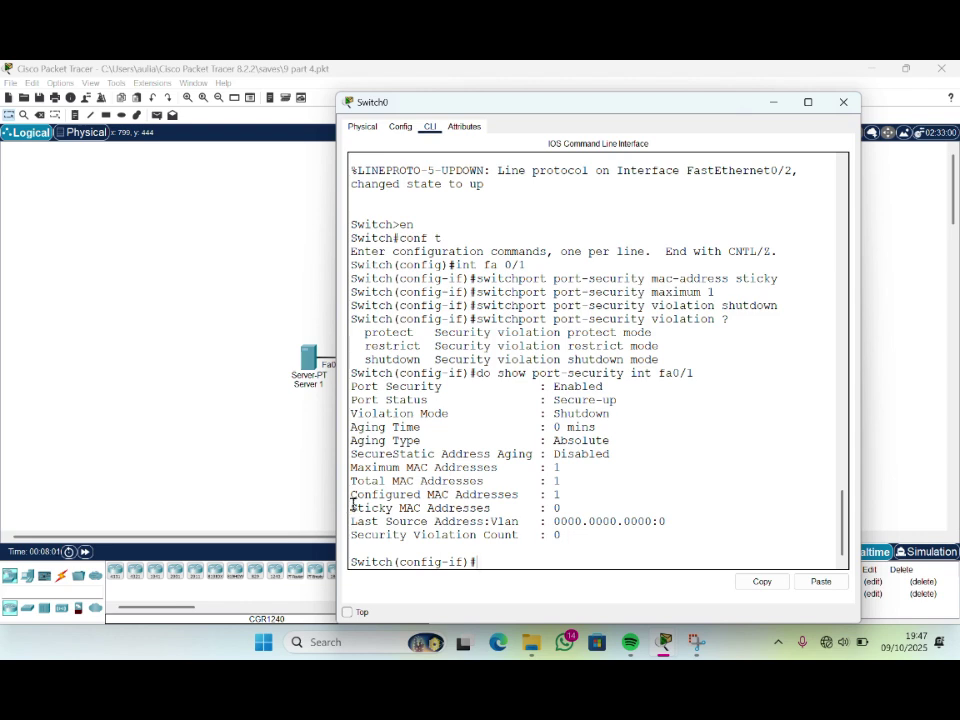
drag(352, 508, 561, 509)
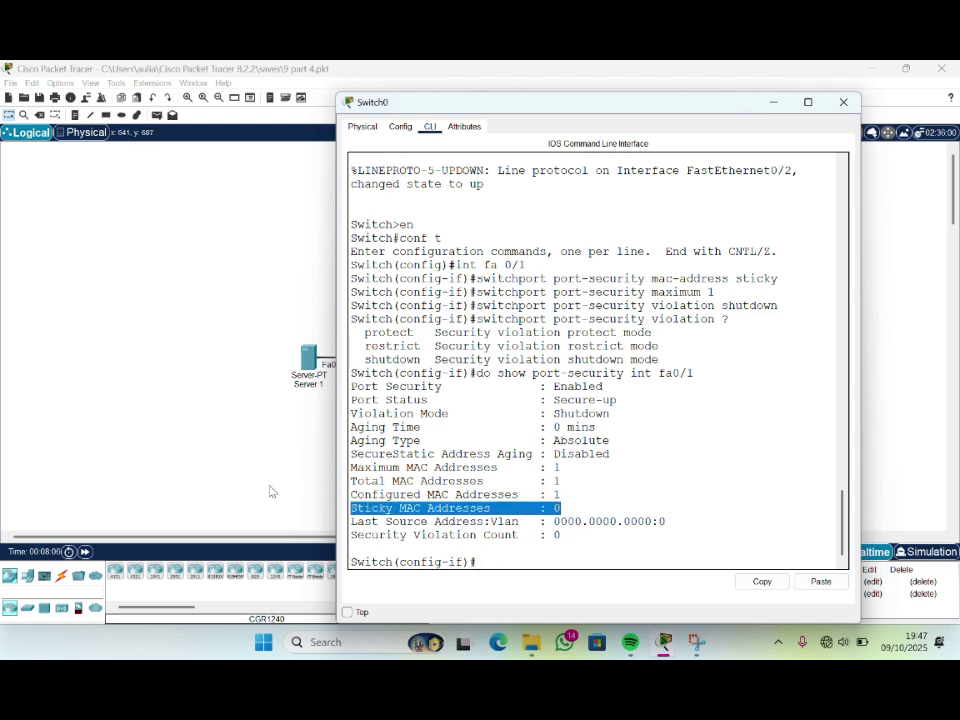
click(199, 486)
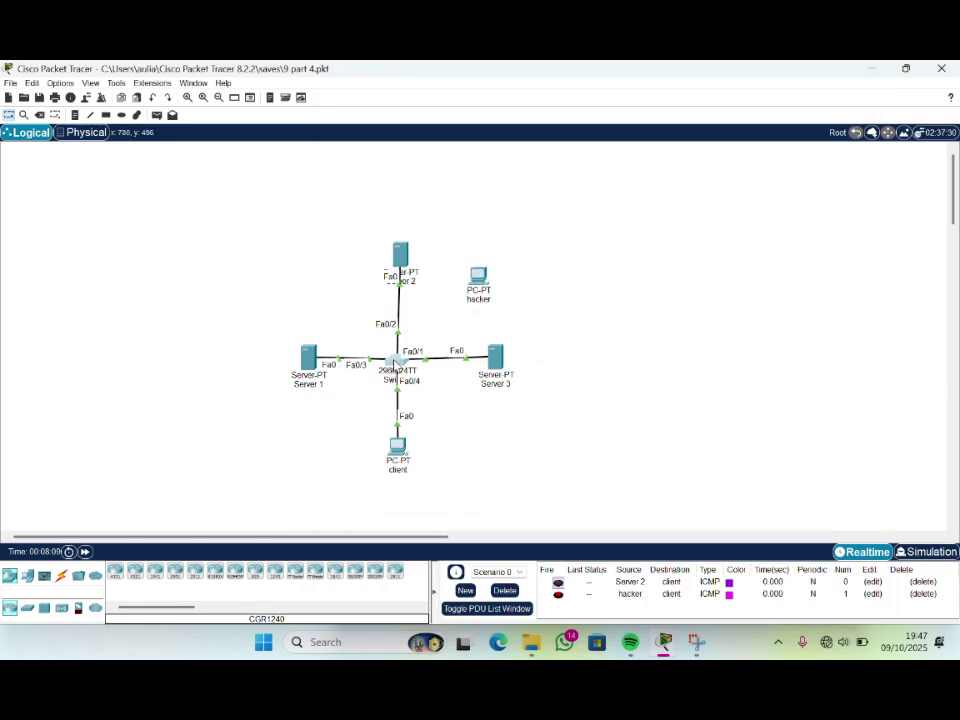
Exit the switch's interface configuration and display the port-security status with do show port-security int fa0/2
click(397, 365)
click(481, 558)
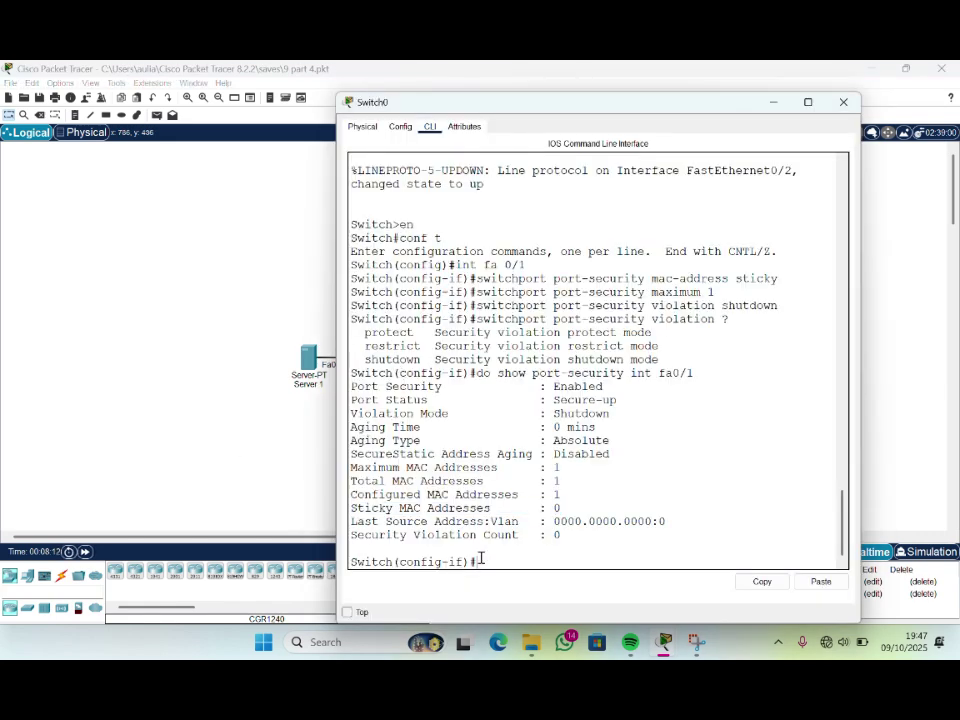
text(exit)
key(Return)
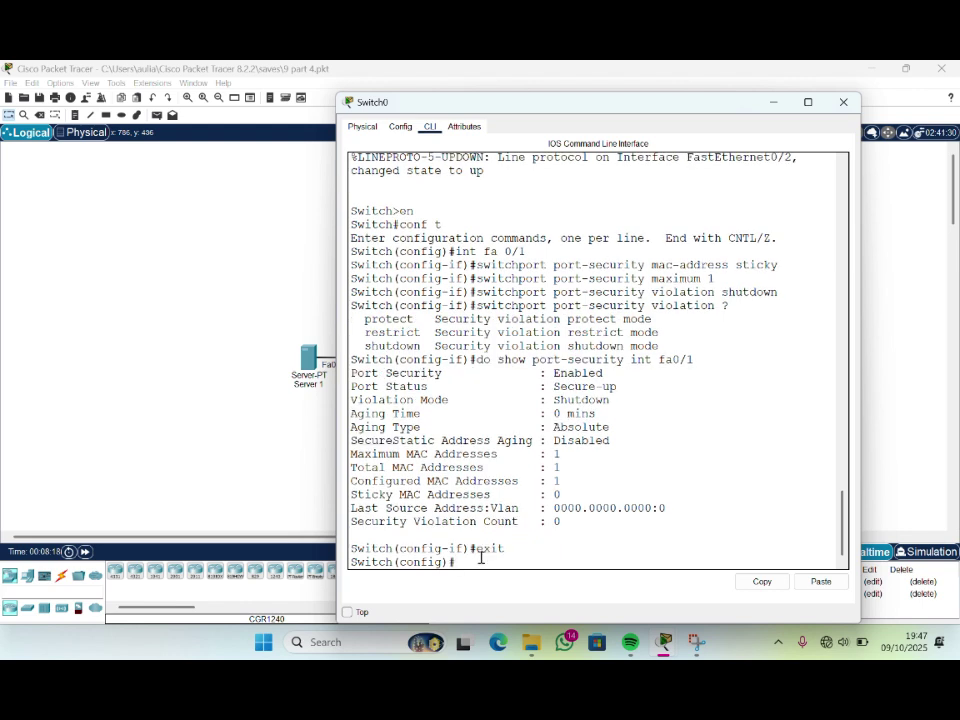
text(do show port-security int fa0/2)
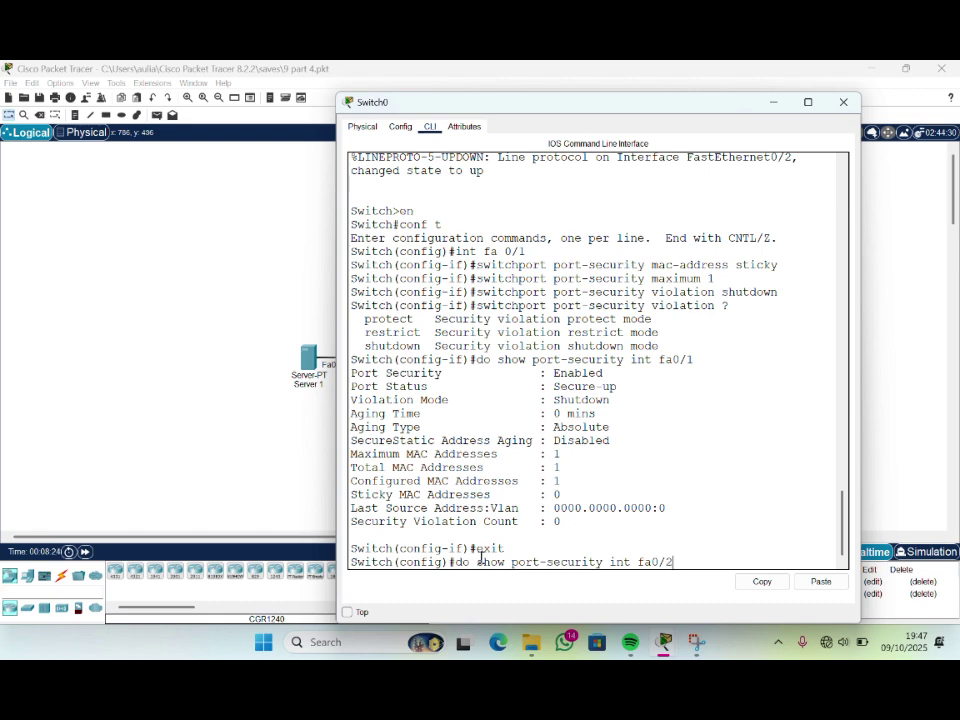
key(Return)
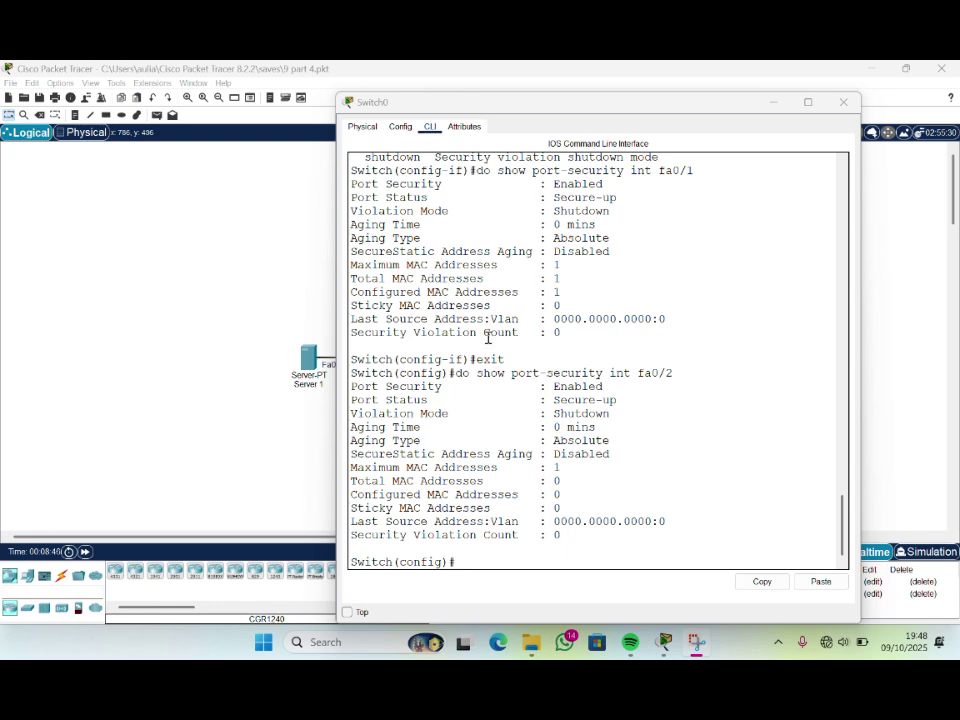
Try to enable sticky MAC learning with switchport port-security mac-address sticky from the switch's global configuration mode
scroll(468, 373, up, 4)
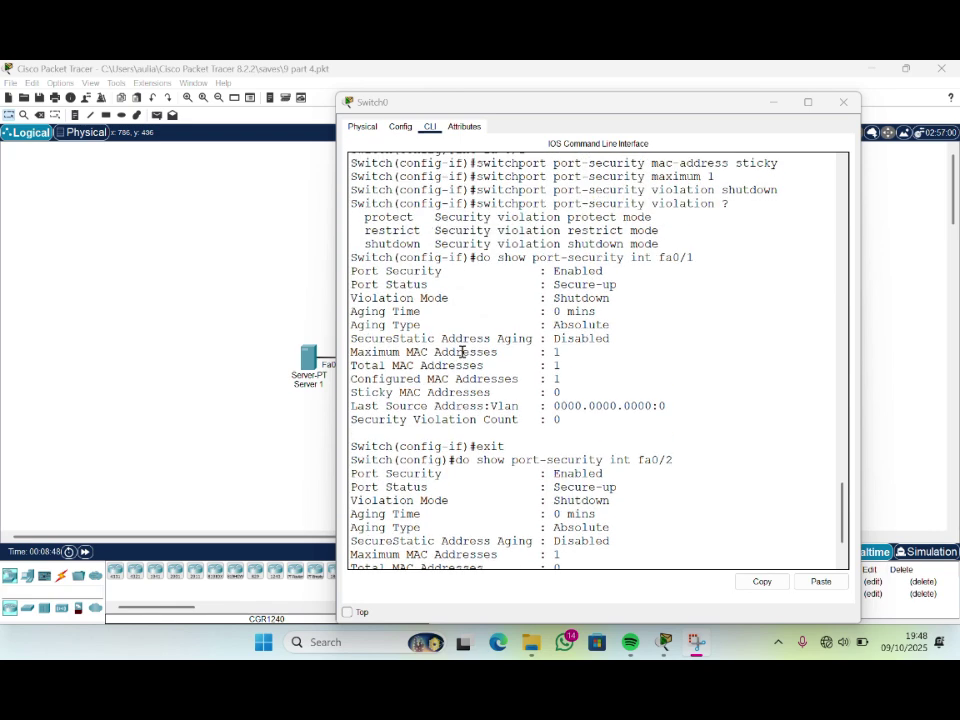
scroll(534, 399, down, 4)
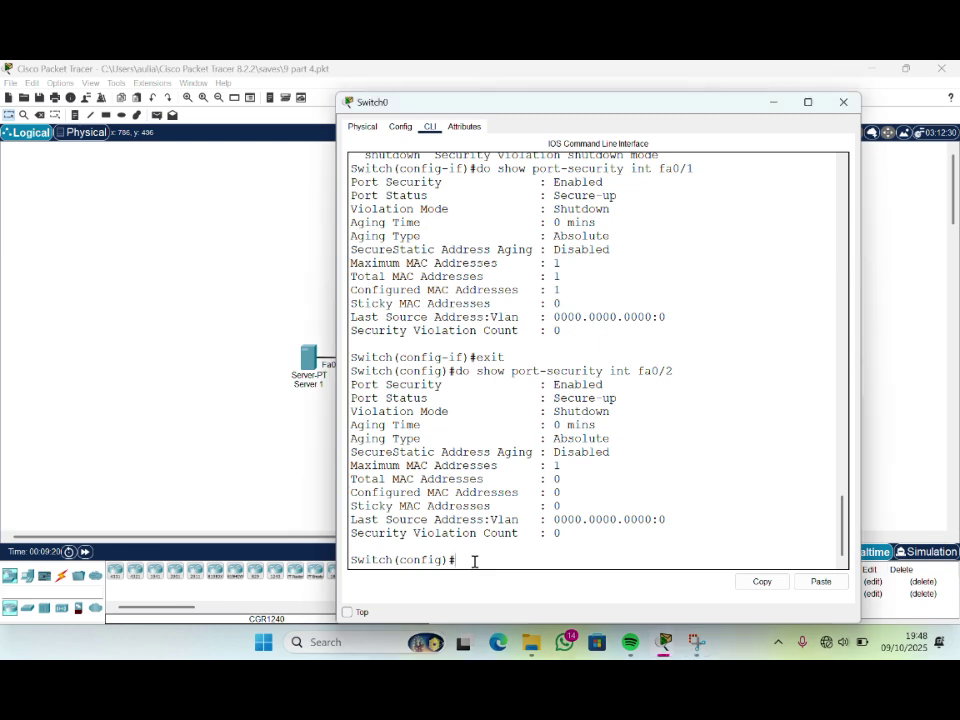
text(switchport)
key(BackSpace)
key(BackSpace)
key(Up)
key(Up)
key(Up)
key(Up)
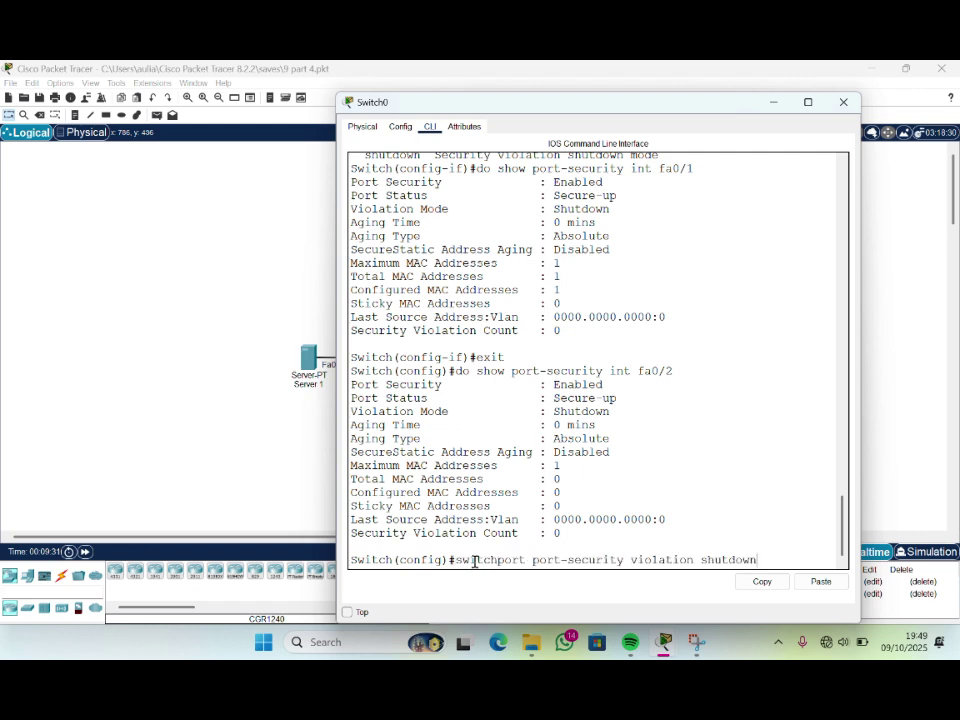
key(Up)
key(Up)
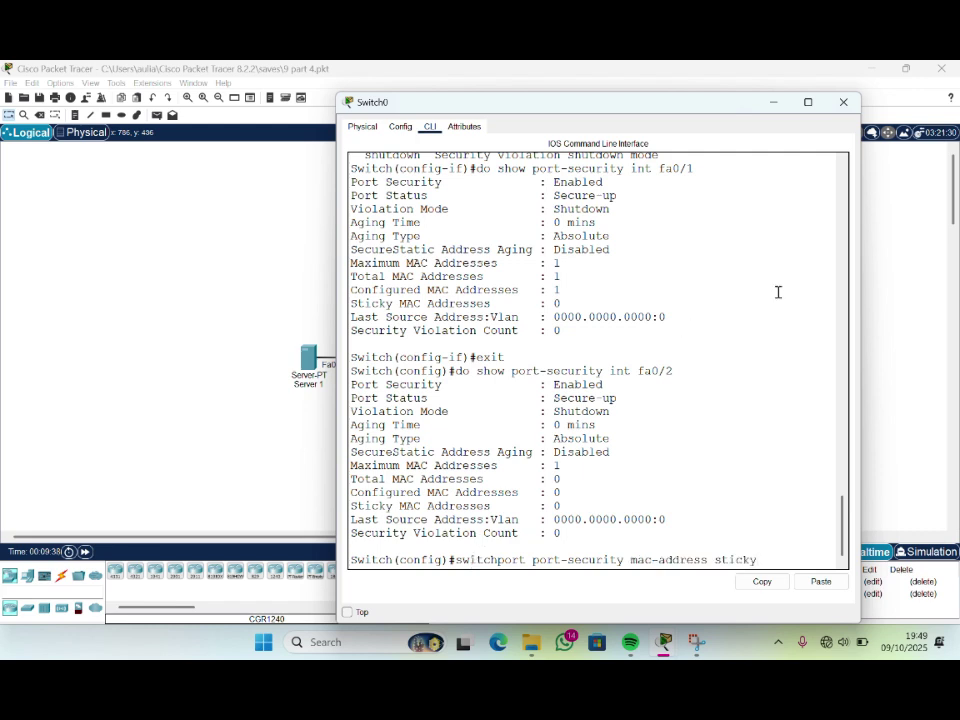
key(Return)
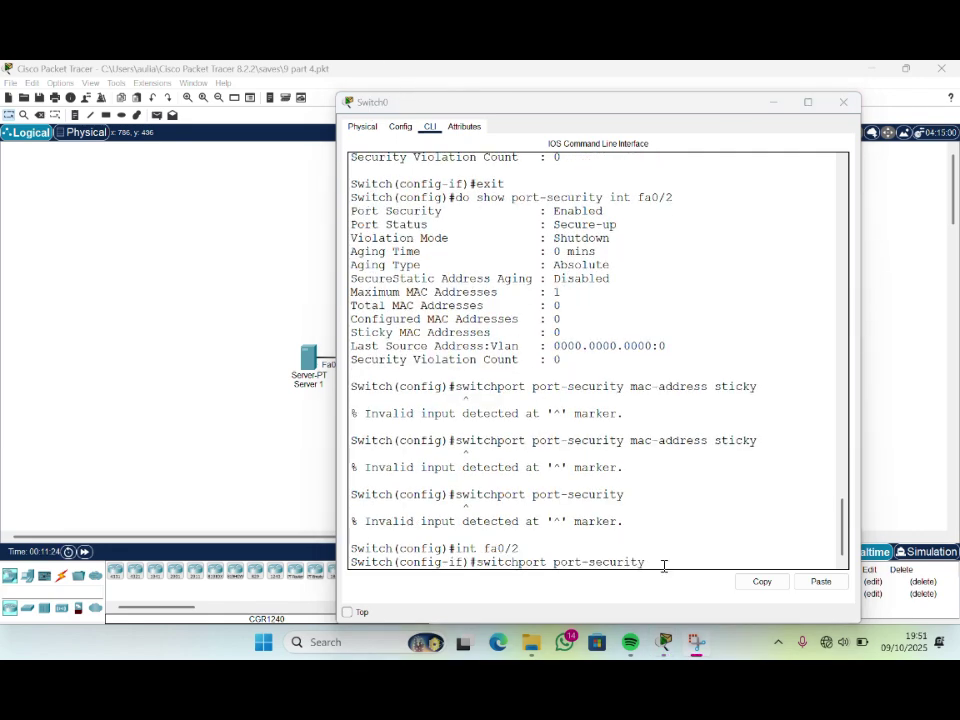
On interface fa0/2, enable port security with switchport port-security and sticky learning with switchport port-security mac-address sticky
click(663, 566)
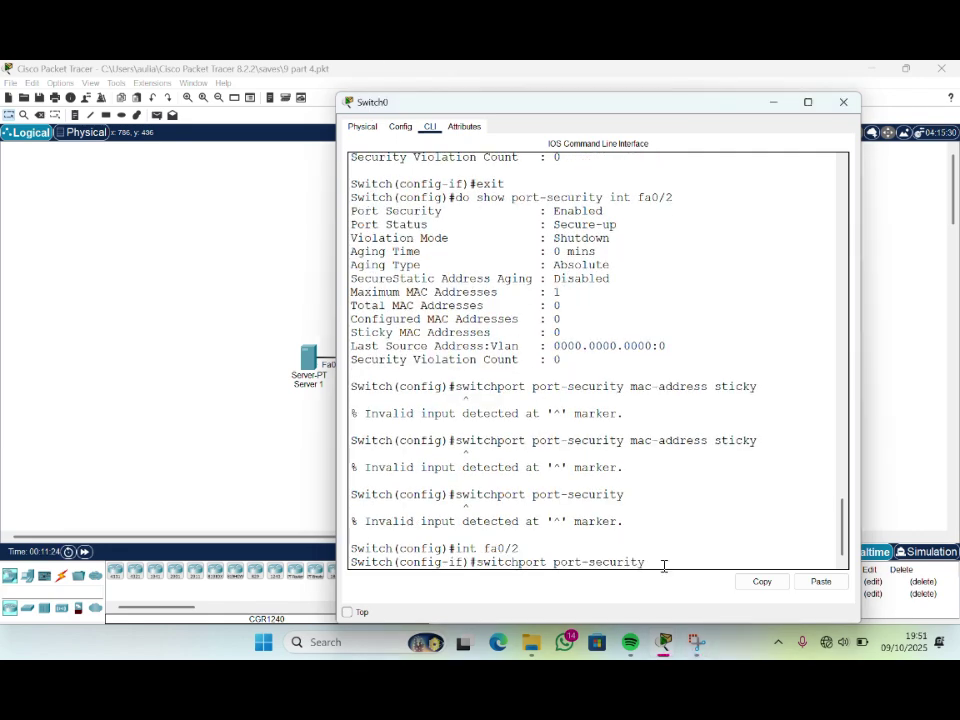
key(Return)
key(Up)
key(Up)
key(Up)
key(Up)
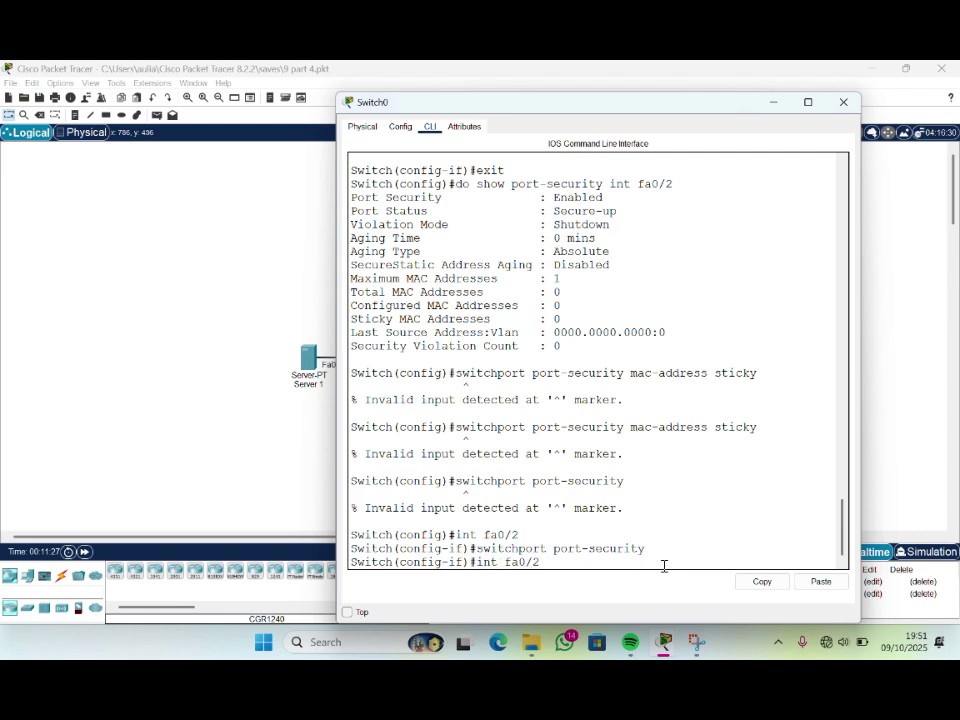
key(Return)
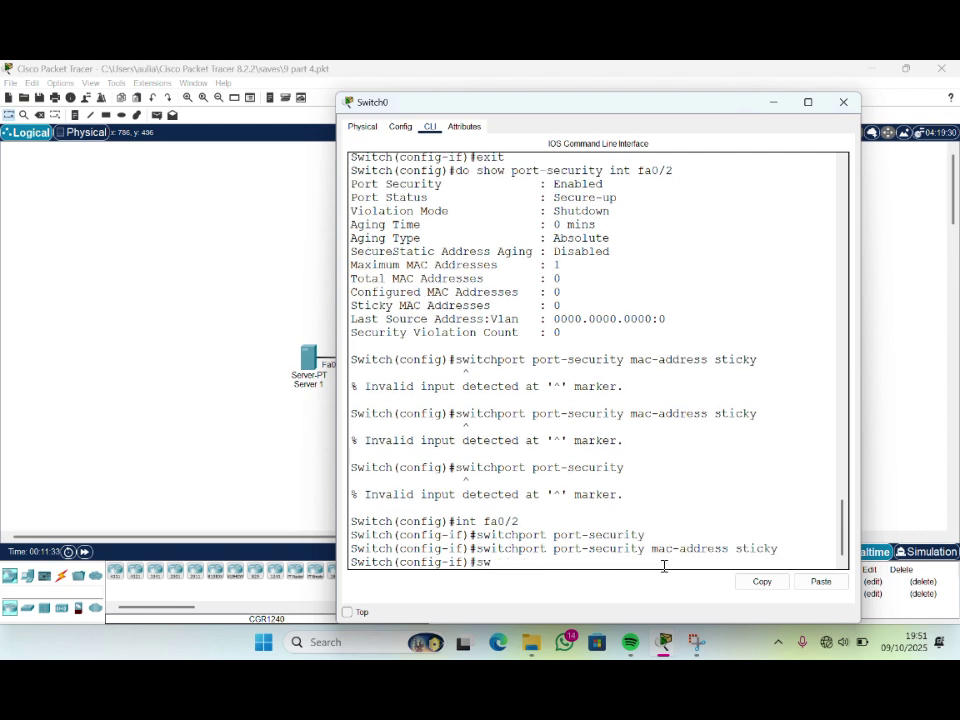
Limit interface fa0/2 to one secure MAC address with switchport port-security maximum 1
key(Up)
key(Up)
key(Up)
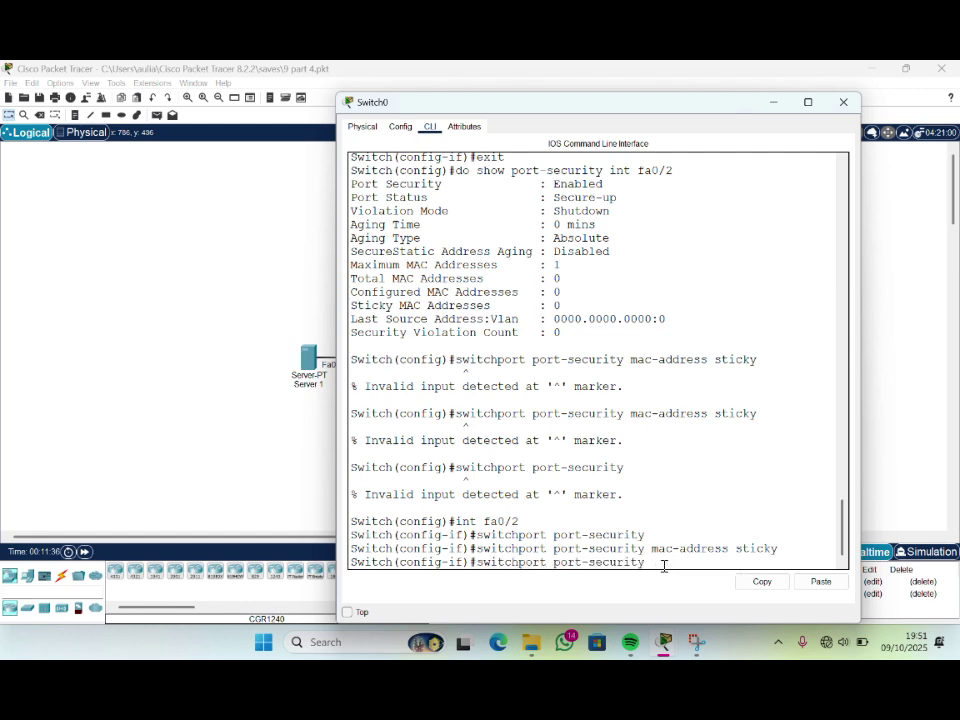
key(Down)
key(Down)
key(Up)
key(Up)
key(Up)
key(Up)
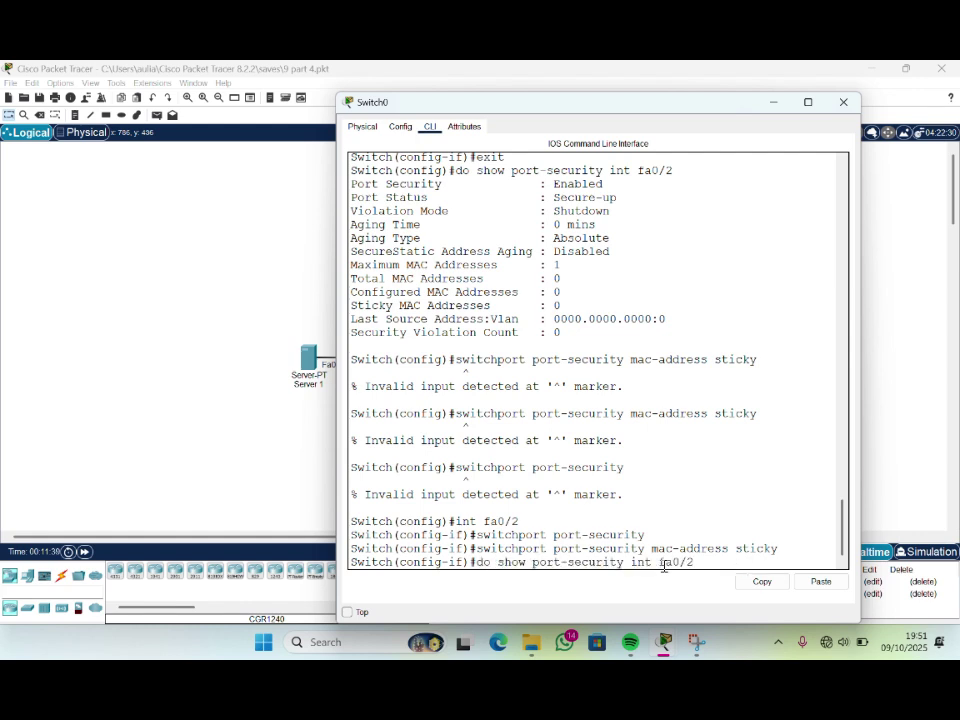
key(Down)
key(Down)
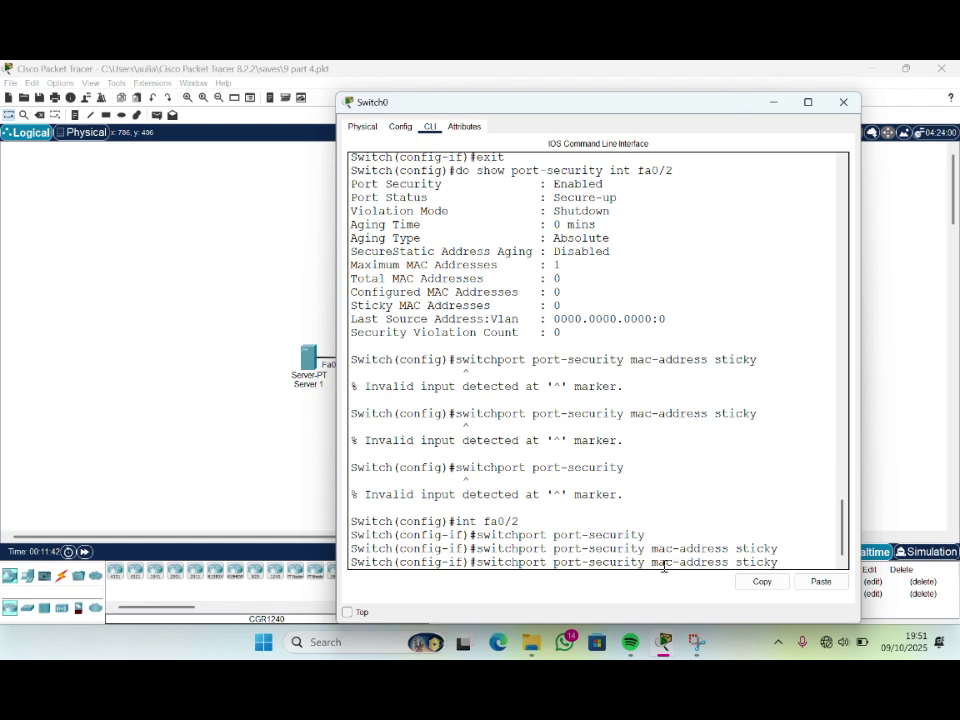
key(BackSpace)
key(BackSpace)
key(BackSpace)
key(BackSpace)
key(BackSpace)
key(BackSpace)
key(BackSpace)
key(BackSpace)
key(BackSpace)
key(BackSpace)
key(BackSpace)
key(BackSpace)
key(BackSpace)
key(BackSpace)
key(BackSpace)
key(BackSpace)
key(BackSpace)
text(ax)
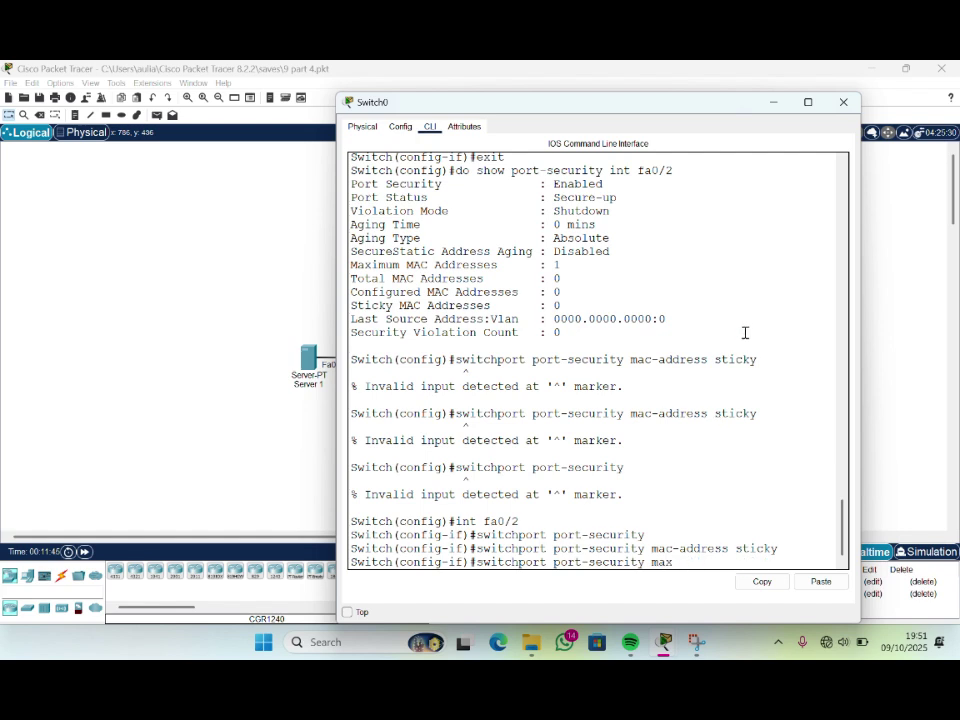
text(imum)
key(BackSpace)
text(1)
key(Return)
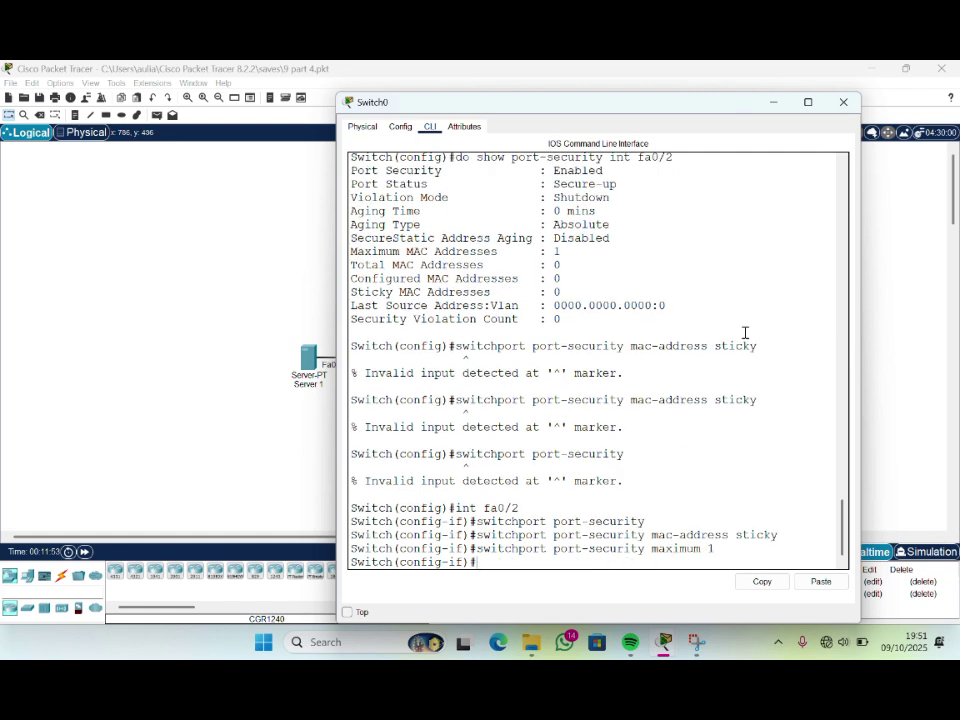
Set the violation mode of interface fa0/2 to shutdown with switchport port-security violation shutdown
key(Up)
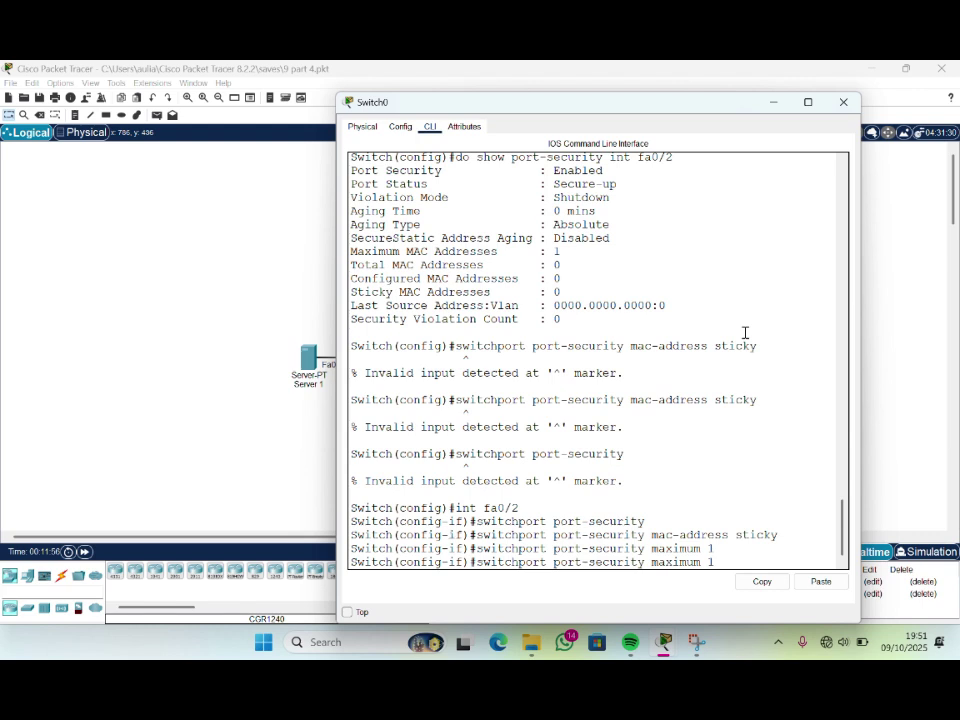
key(BackSpace)
key(BackSpace)
key(BackSpace)
key(BackSpace)
key(BackSpace)
key(BackSpace)
key(BackSpace)
key(BackSpace)
key(BackSpace)
key(BackSpace)
text(violation shu)
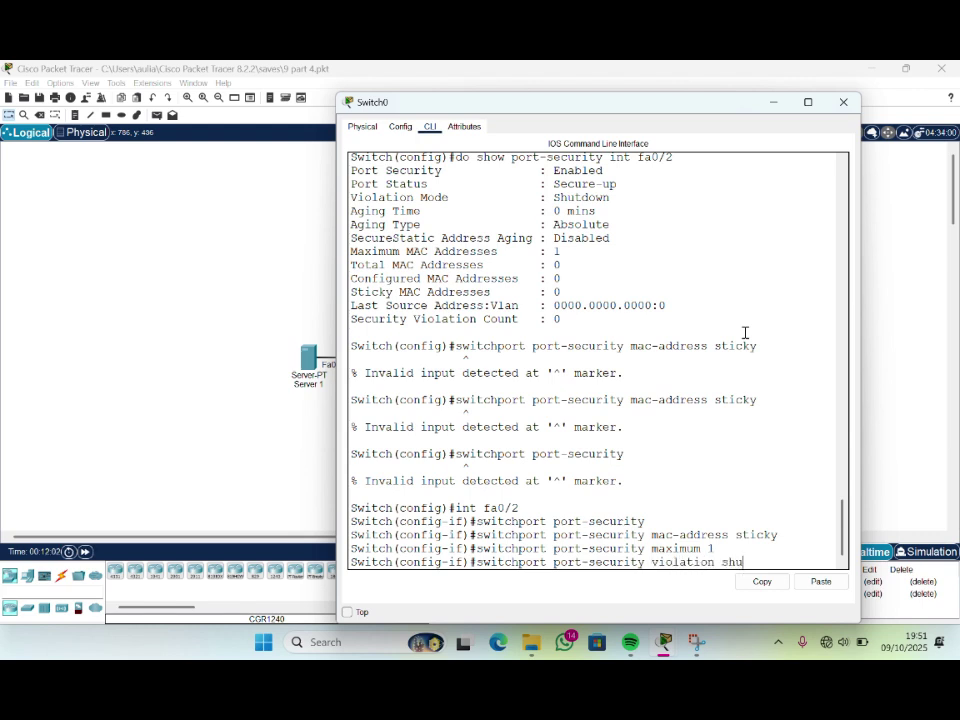
text(tdown)
key(Return)
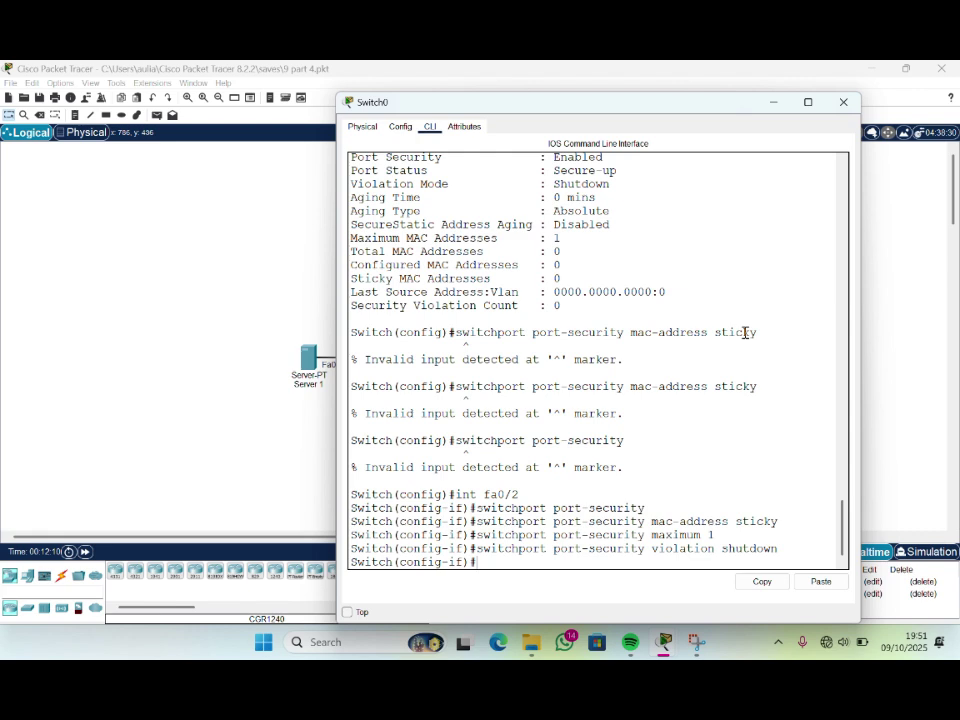
Display the port-security status with do show port-security int fa0/2 and examine the Total and Configured MAC Addresses lines
key(Up)
key(Up)
key(Up)
key(Up)
key(Up)
key(Up)
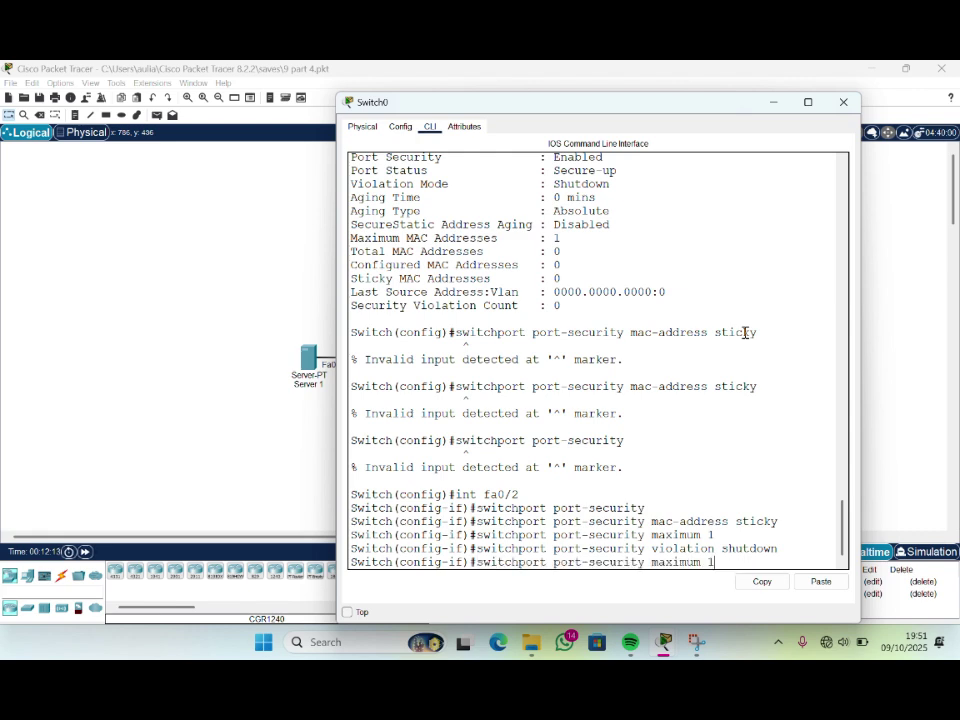
key(Up)
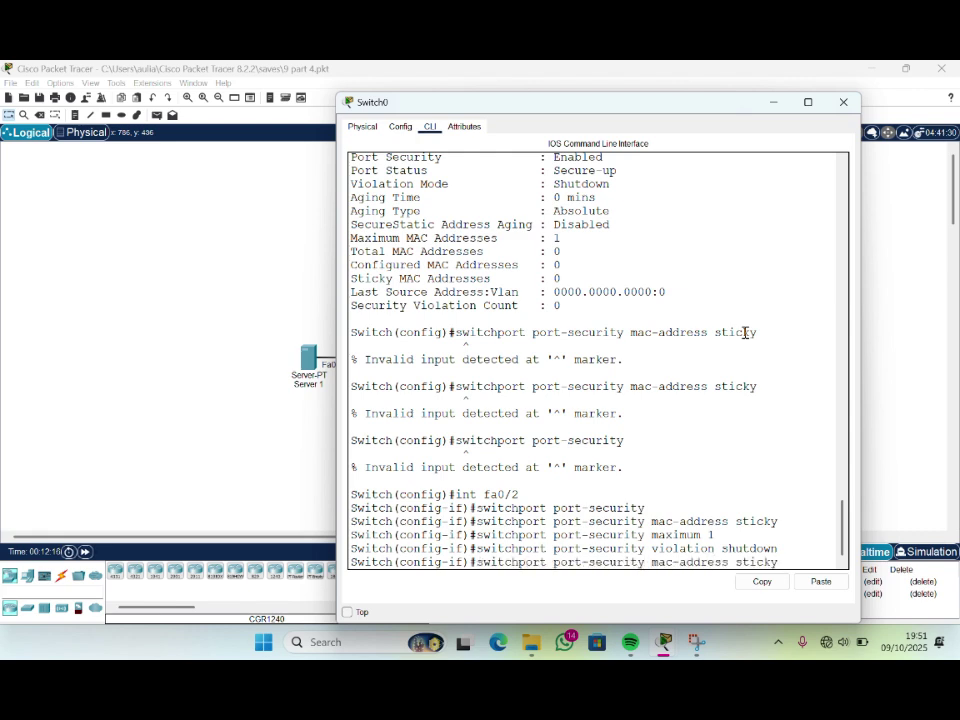
key(BackSpace)
key(BackSpace)
key(BackSpace)
key(BackSpace)
key(BackSpace)
key(BackSpace)
key(BackSpace)
key(BackSpace)
key(BackSpace)
key(BackSpace)
key(BackSpace)
key(BackSpace)
key(BackSpace)
key(BackSpace)
key(BackSpace)
key(BackSpace)
key(BackSpace)
key(BackSpace)
key(BackSpace)
key(BackSpace)
key(BackSpace)
key(BackSpace)
key(BackSpace)
key(BackSpace)
key(BackSpace)
key(BackSpace)
key(BackSpace)
key(BackSpace)
key(BackSpace)
key(BackSpace)
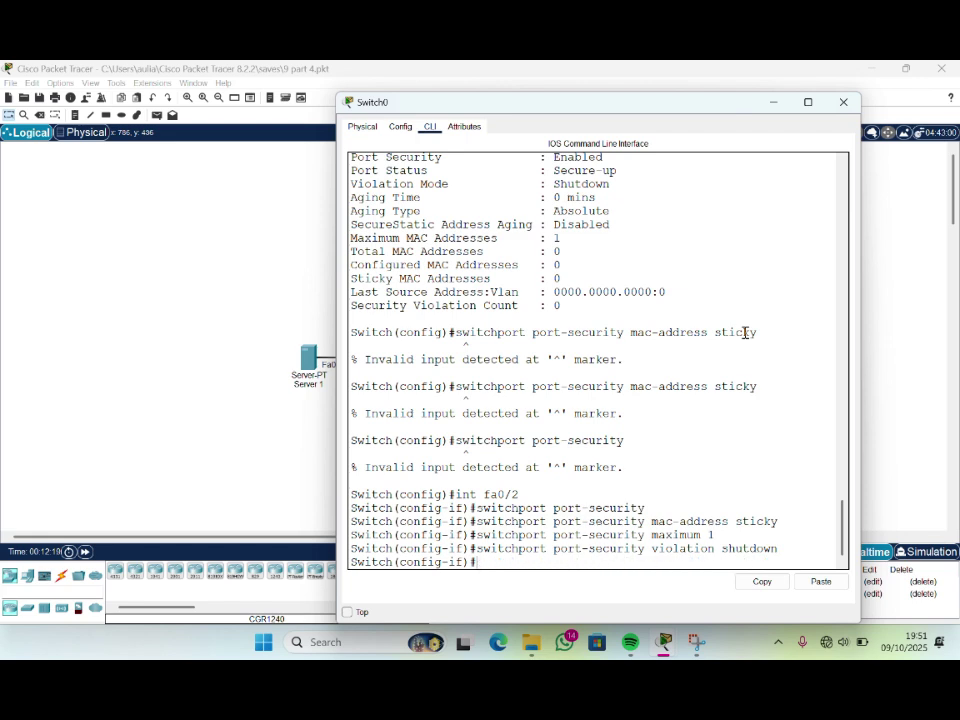
text(do show port-security)
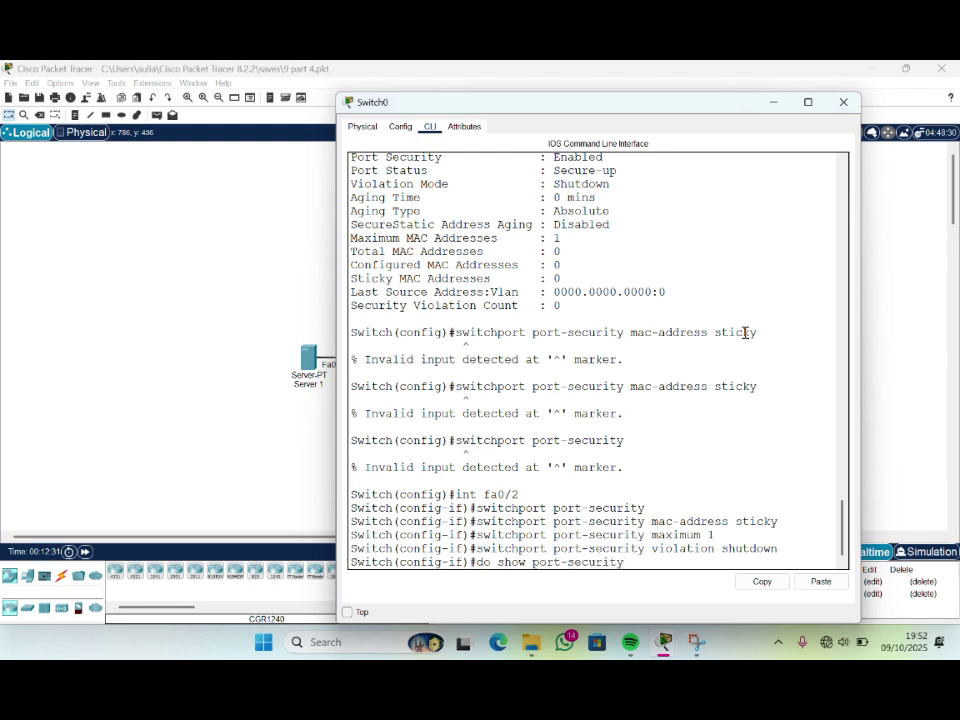
text( int fa0/2)
key(Return)
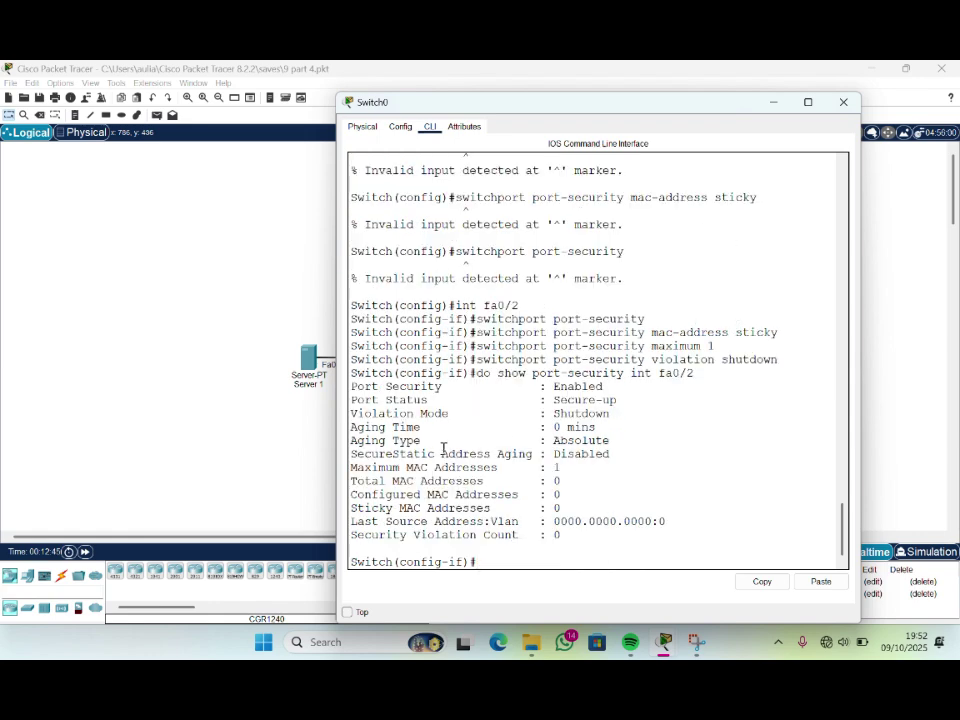
drag(352, 479, 560, 495)
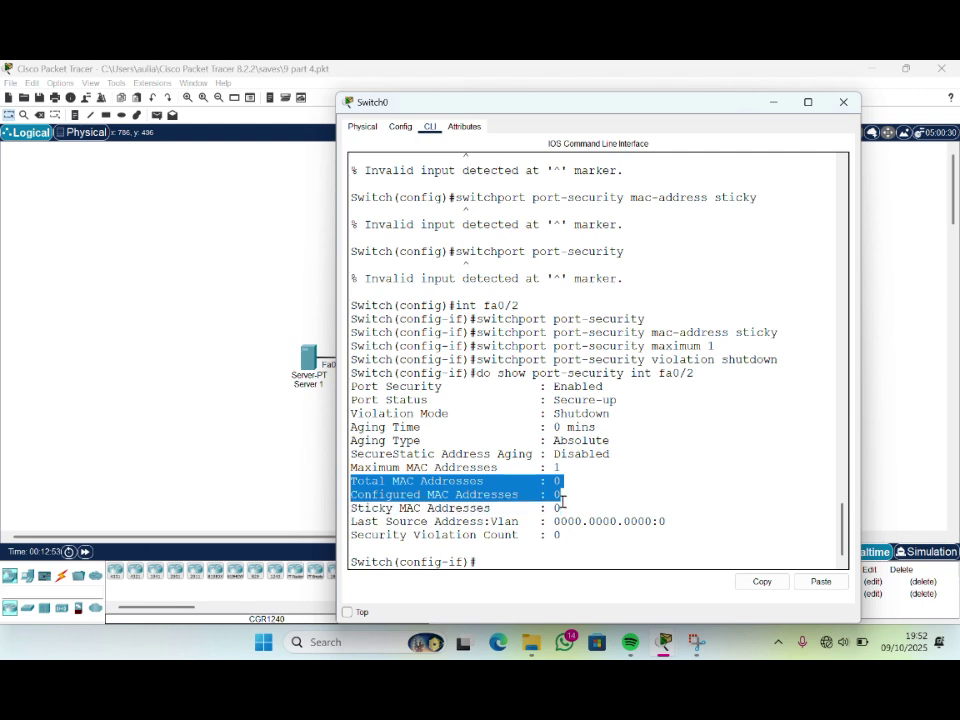
click(534, 561)
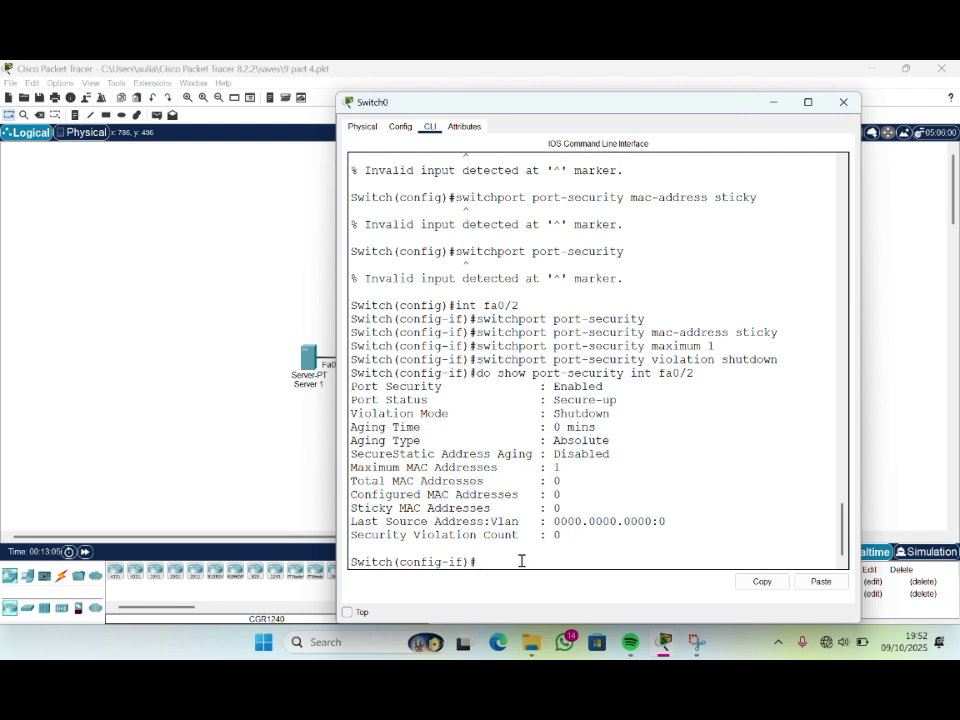
Return to the network topology and send a simple PDU from Server 2 to the client
click(193, 375)
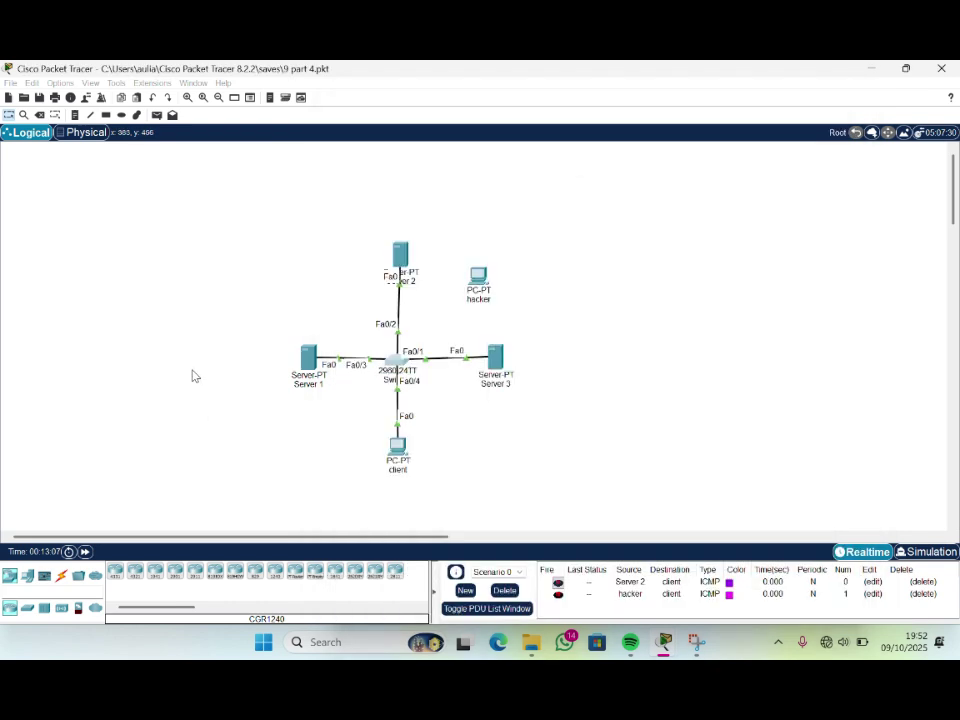
click(156, 114)
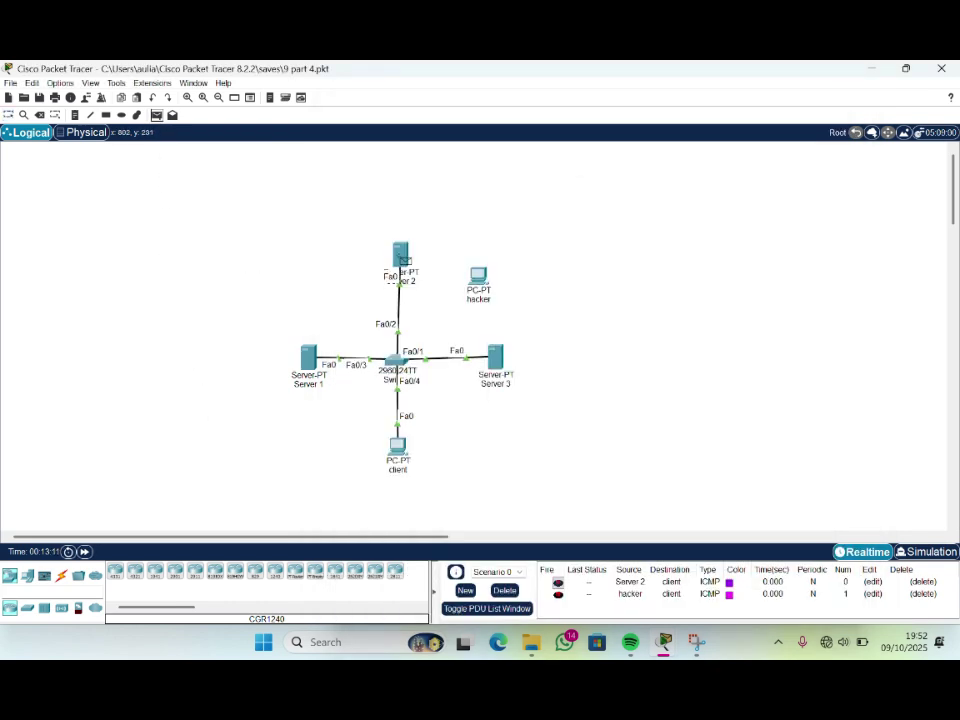
click(404, 258)
click(398, 447)
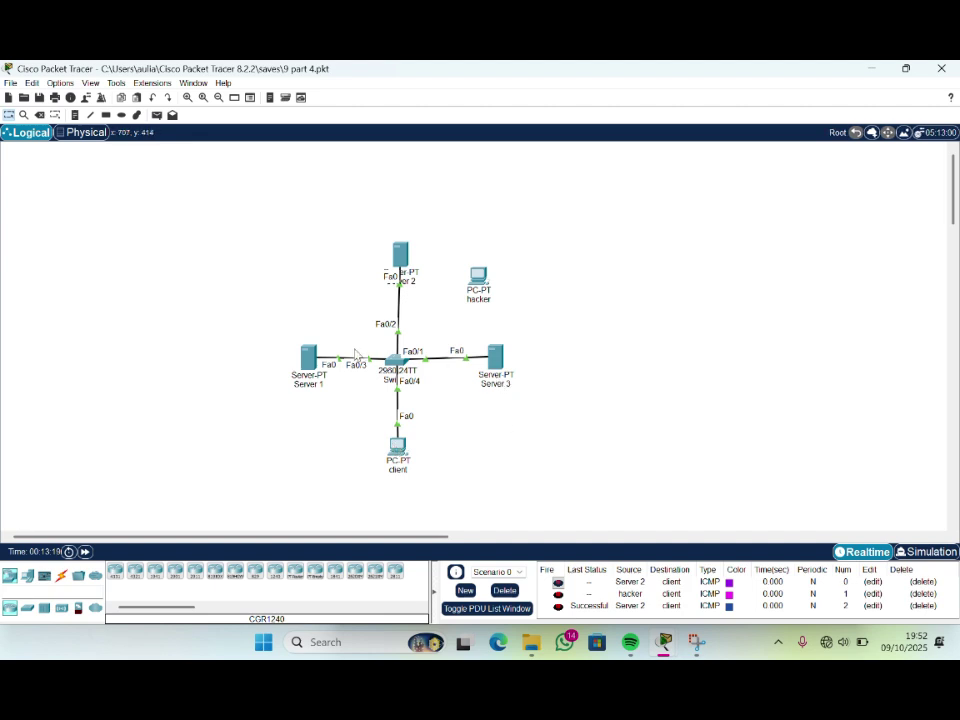
Reopen the switch's CLI, run do show port-security int fa0/2 again, and examine the Maximum through Sticky MAC Addresses lines
click(396, 364)
key(Up)
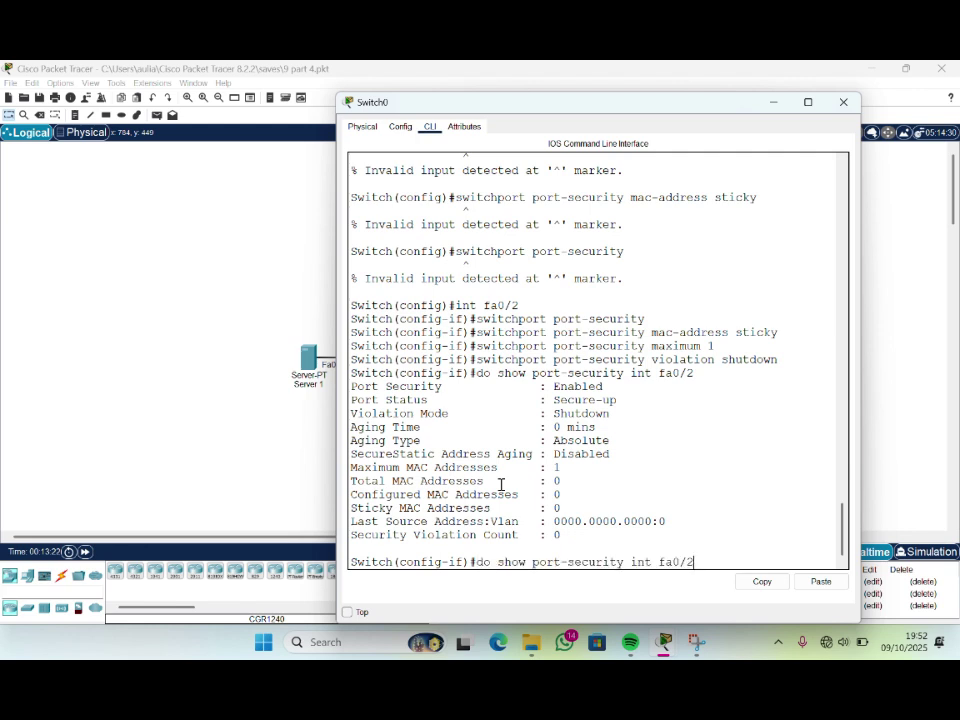
key(Return)
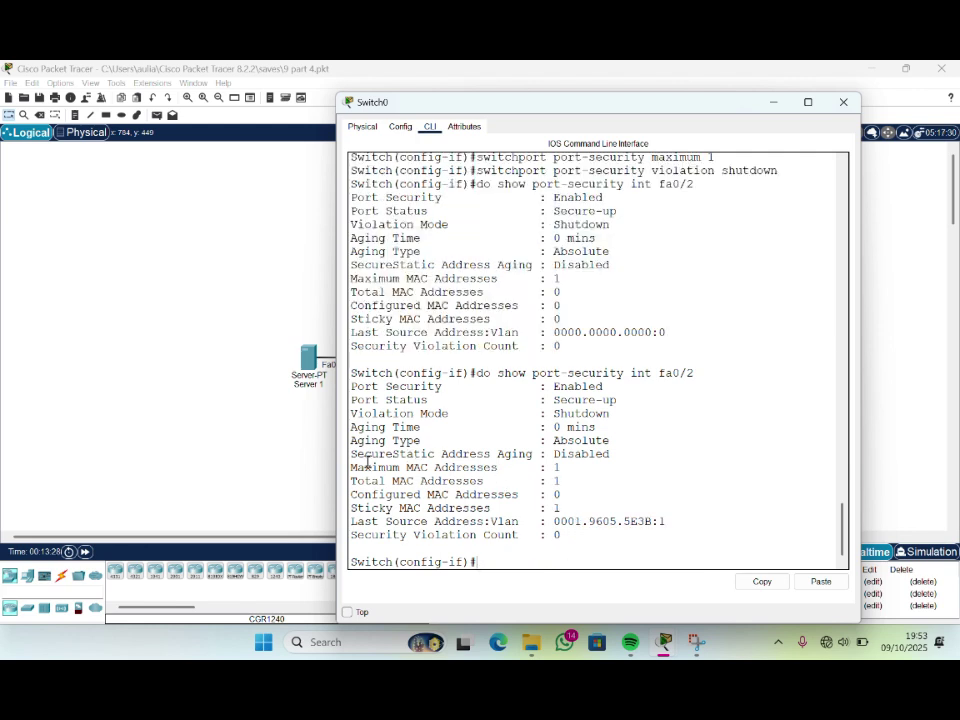
drag(353, 466, 556, 508)
click(501, 554)
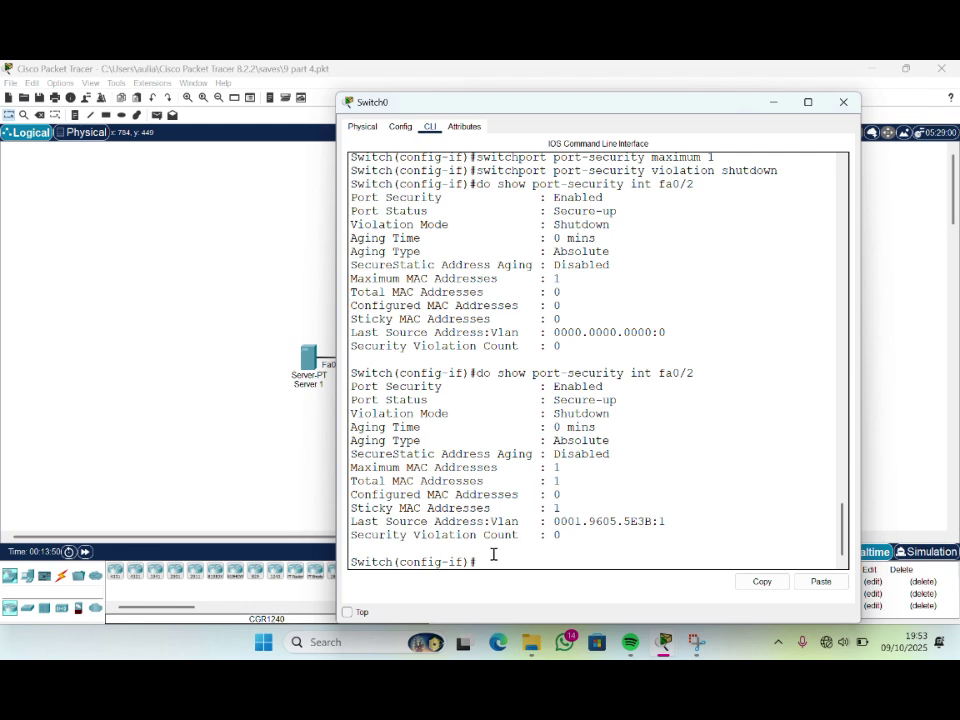
Move the switch's Fa0/2 cable from Server 2 to the hacker PC's FastEthernet0 port and fast-forward the simulation time
click(294, 418)
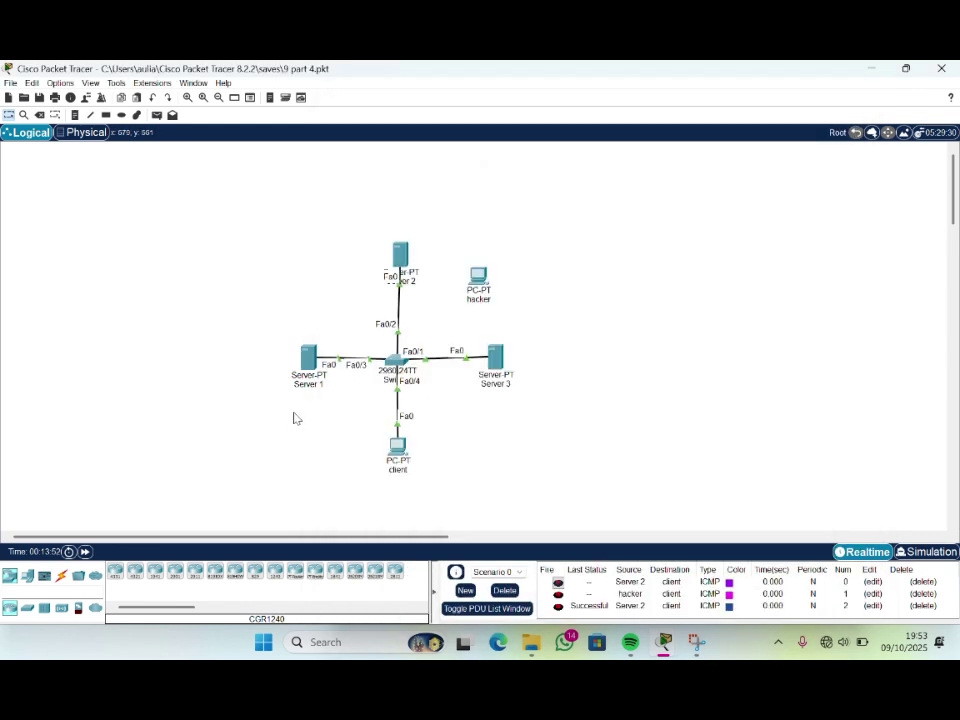
click(482, 282)
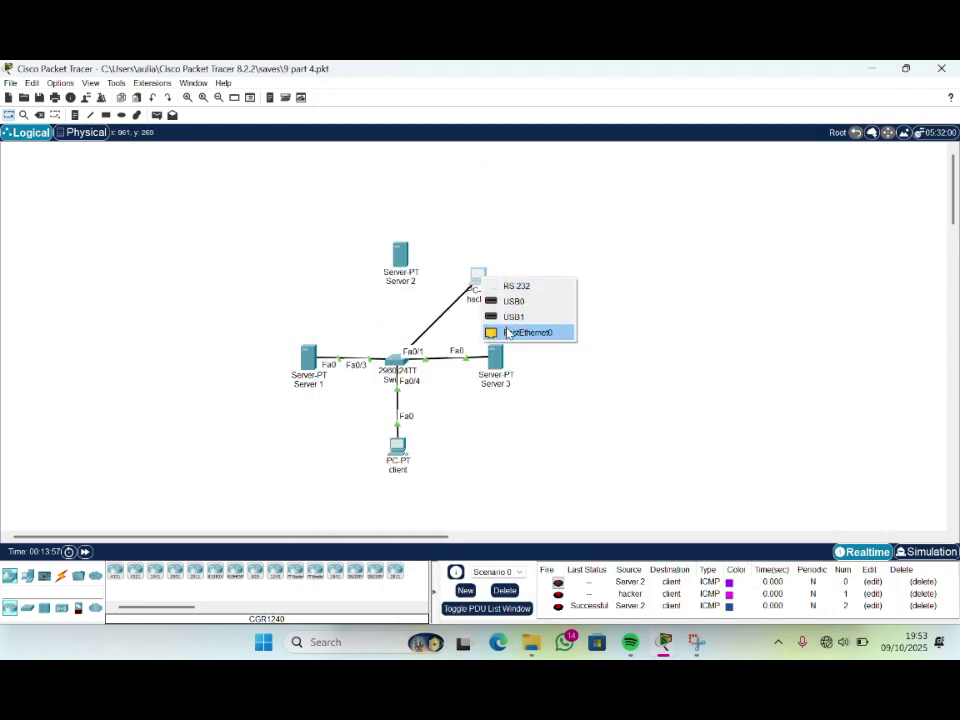
click(500, 332)
click(85, 551)
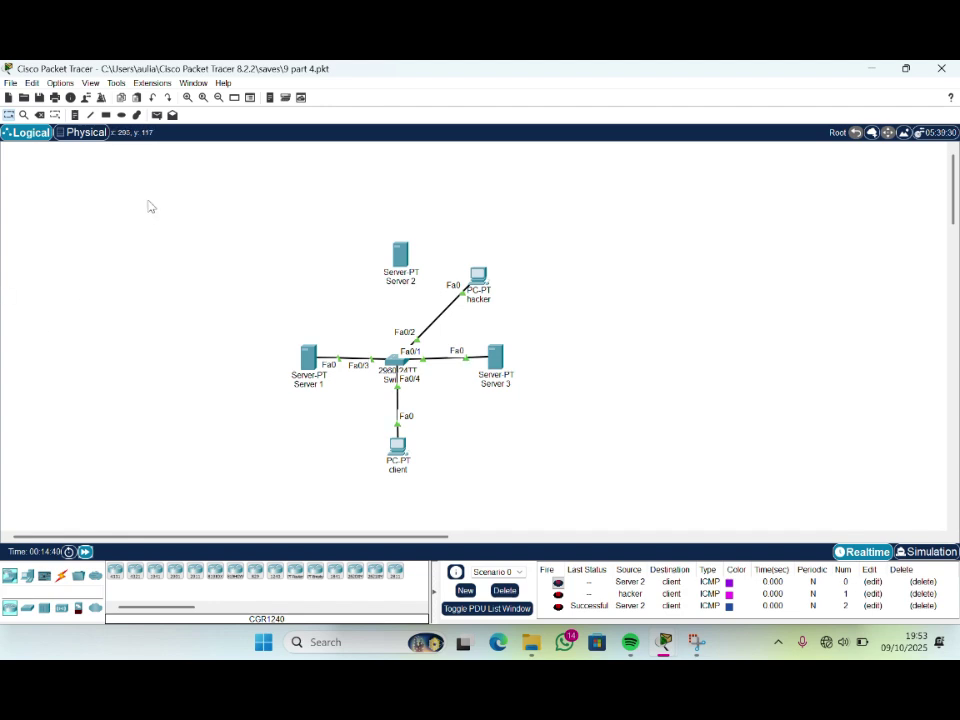
Send a simple PDU from the hacker PC to the client, and delete the current PDU scenario
click(156, 114)
click(472, 274)
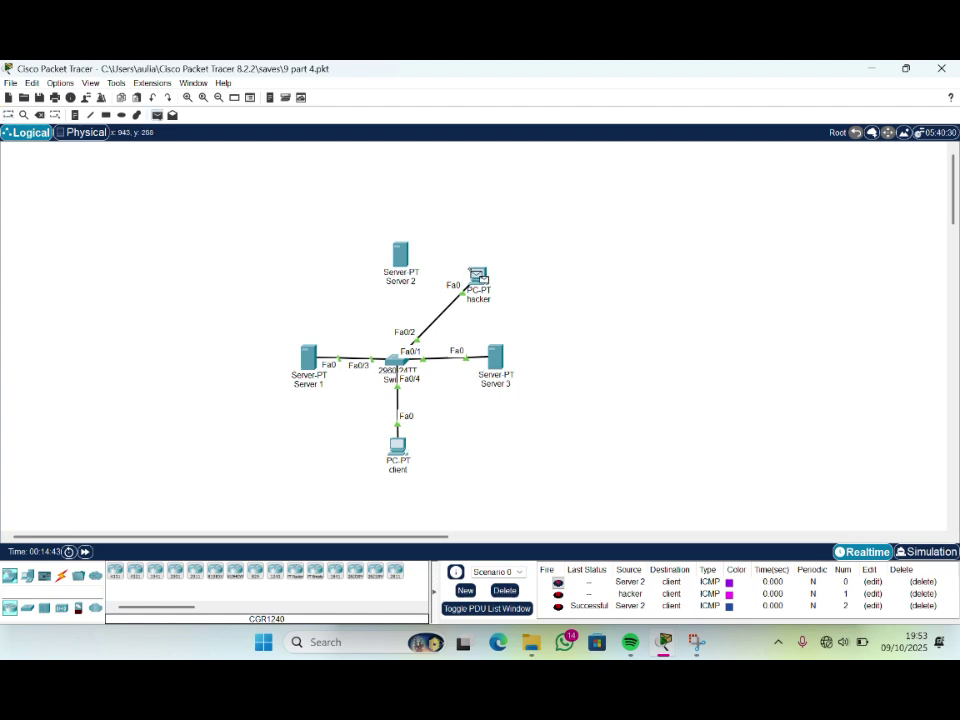
click(400, 450)
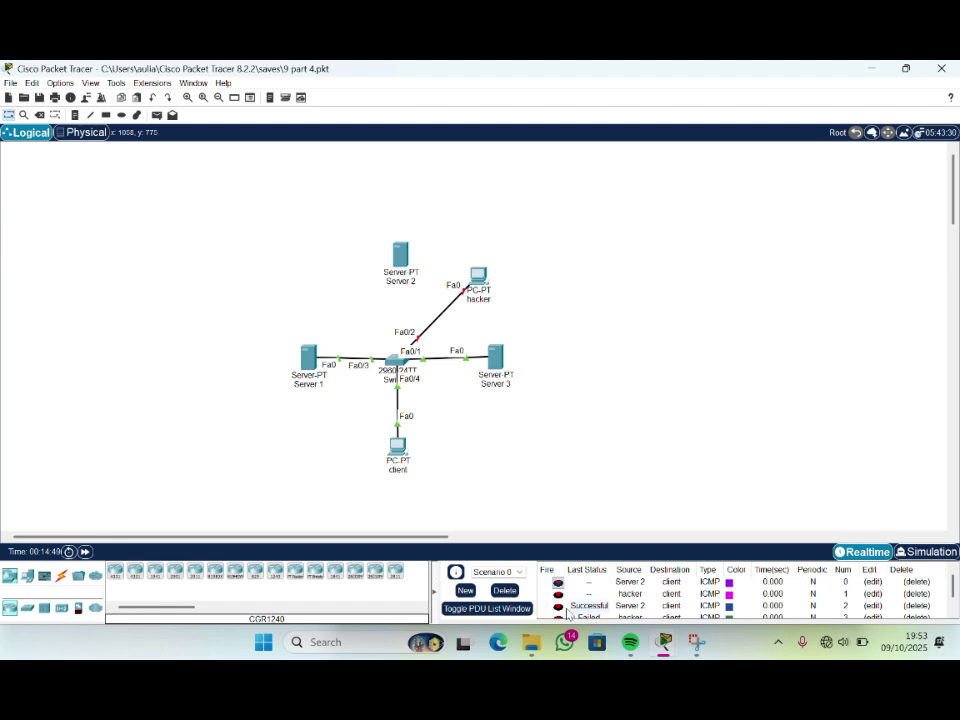
click(505, 590)
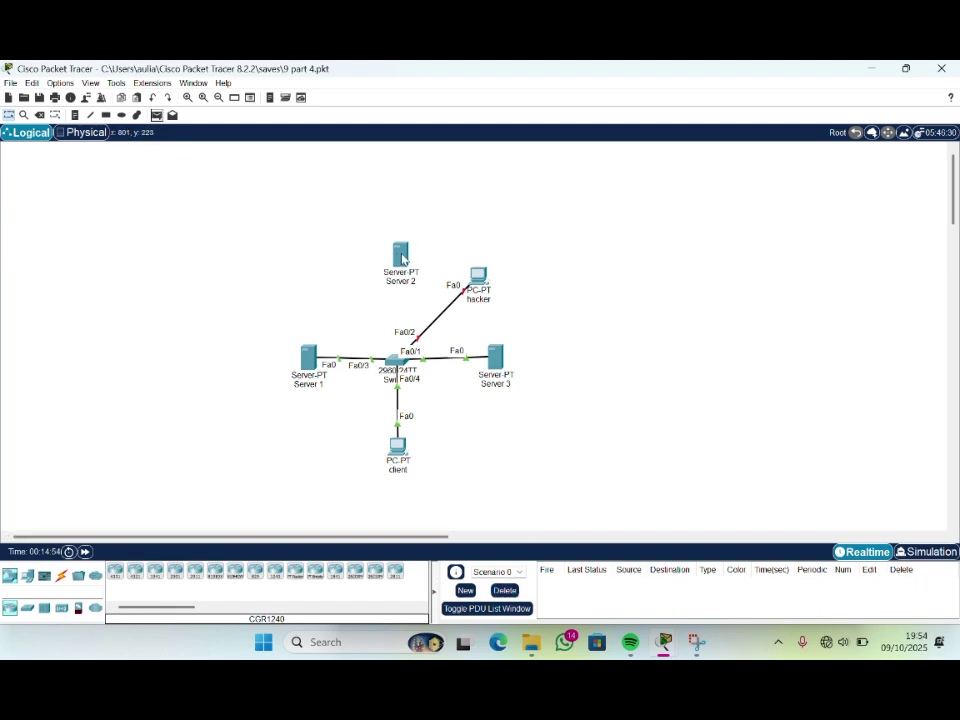
Send a simple PDU from the hacker PC to the client again to test the Fa0/2 port security
click(156, 115)
click(479, 275)
click(399, 430)
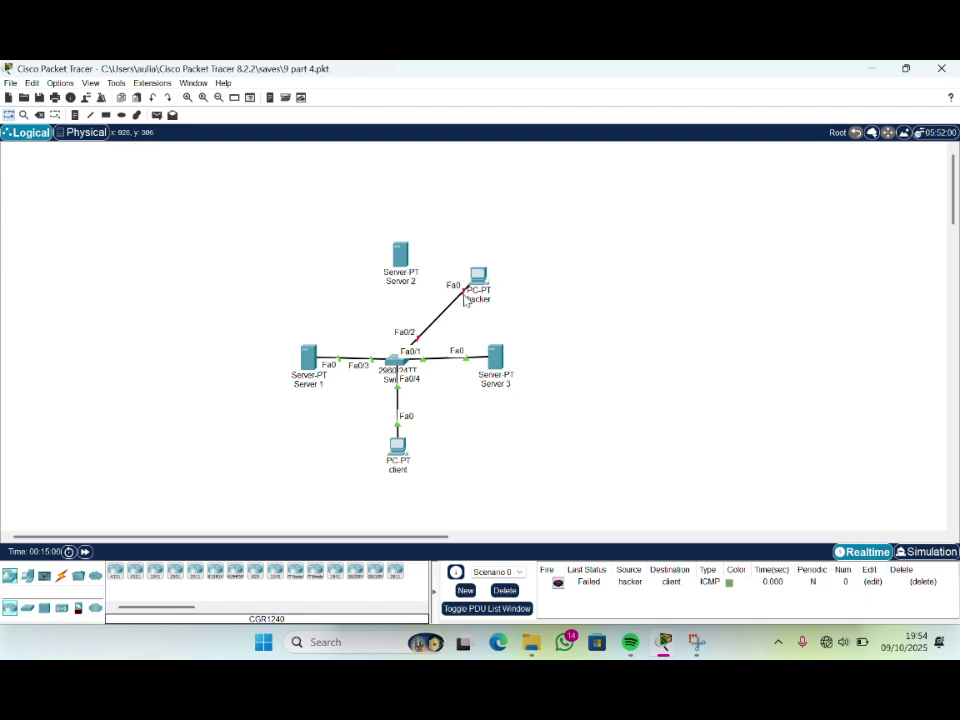
Move the switch's Fa0/2 cable from the hacker PC back to Server 2's FastEthernet0 port
drag(467, 298, 400, 258)
click(400, 258)
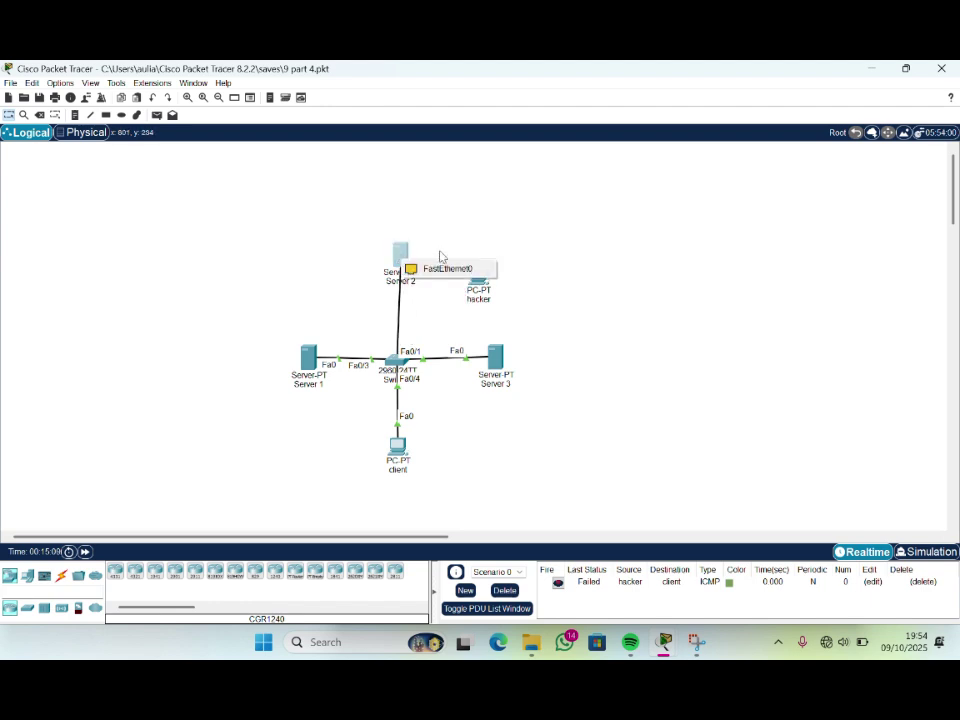
click(432, 267)
Open the switch's CLI, exit to global configuration, enter int fa0/2, and disable the port with shutdown
click(397, 365)
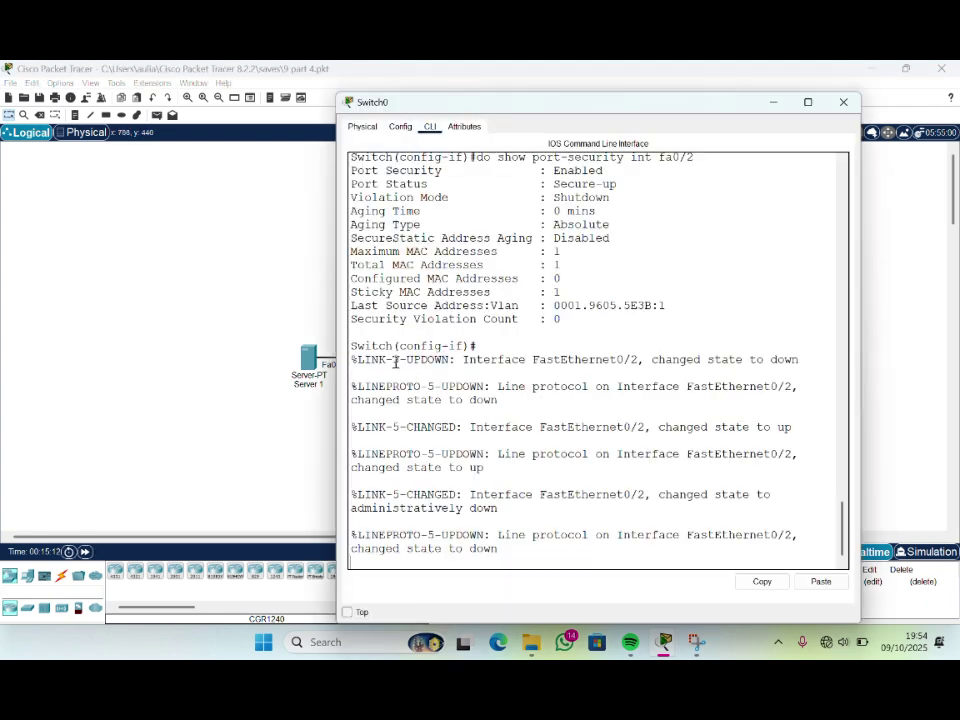
key(Return)
text(exit)
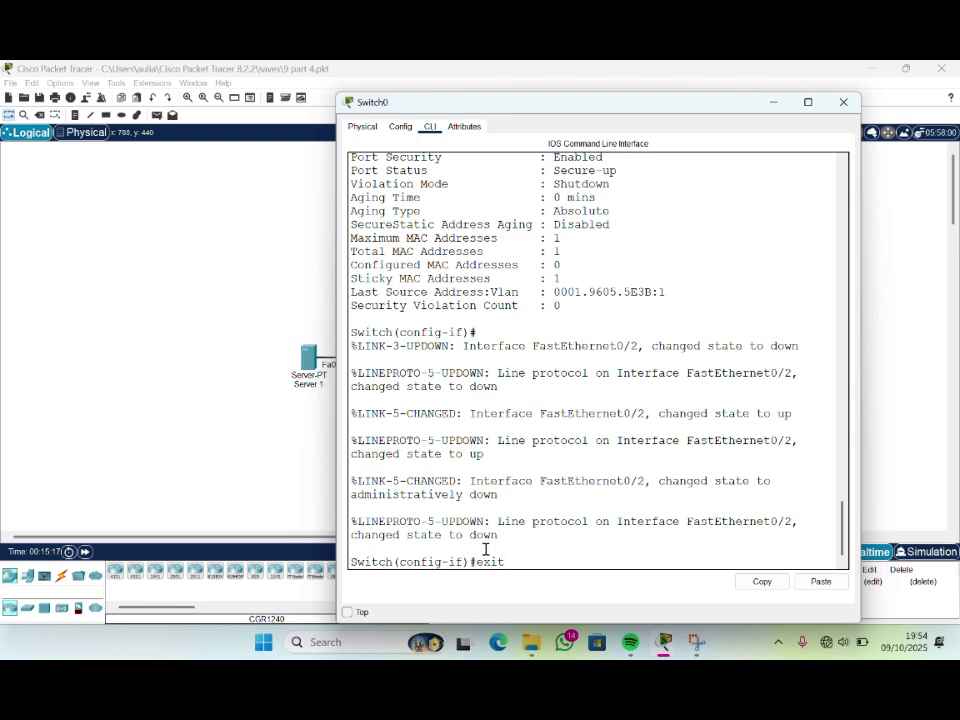
key(Return)
text(int f)
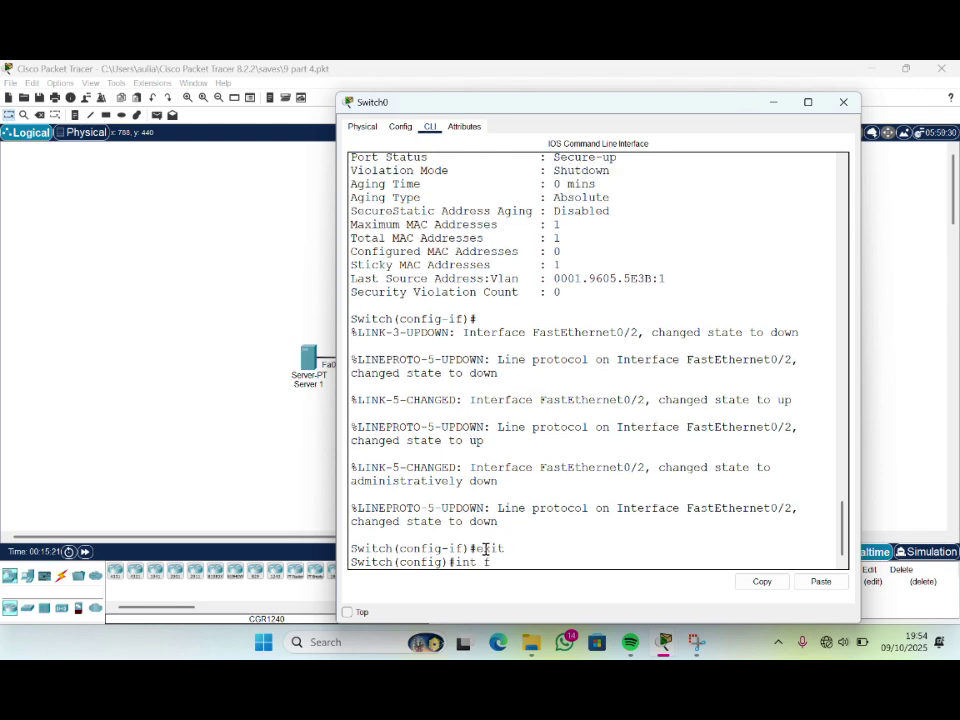
text(a0/2)
key(Return)
text(swit)
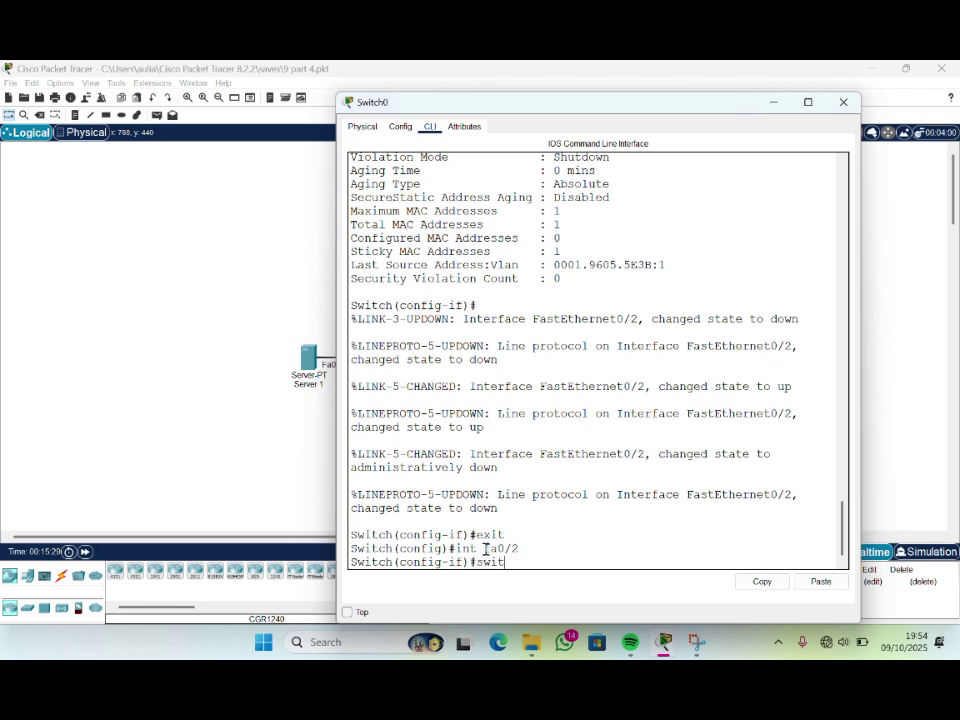
text(ch)
key(BackSpace)
key(BackSpace)
key(BackSpace)
key(BackSpace)
key(BackSpace)
text(hutdown)
key(Return)
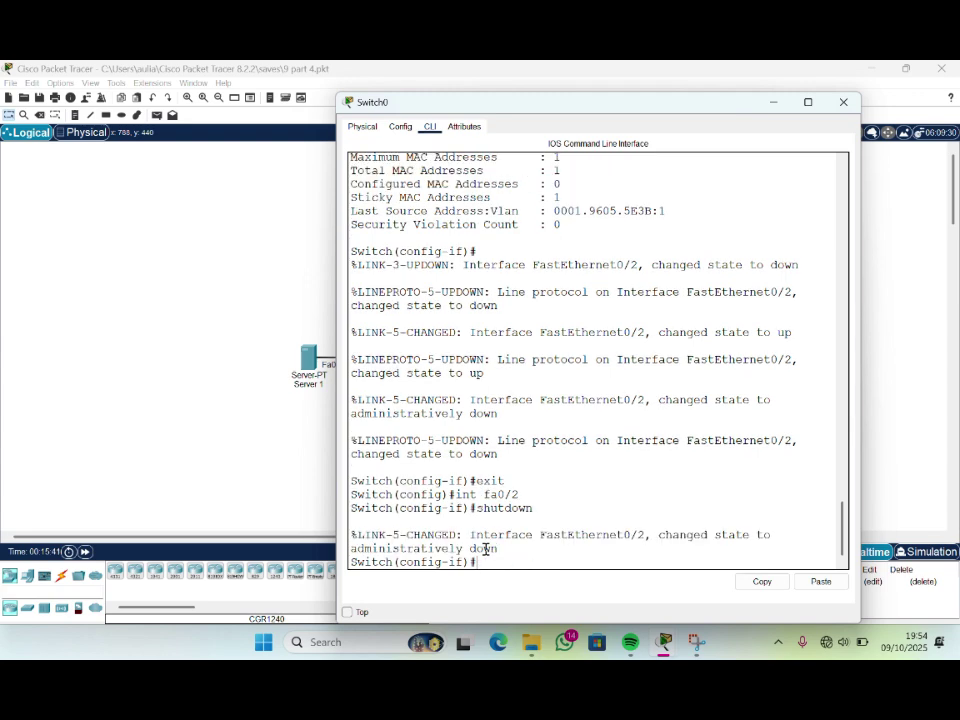
key(Return)
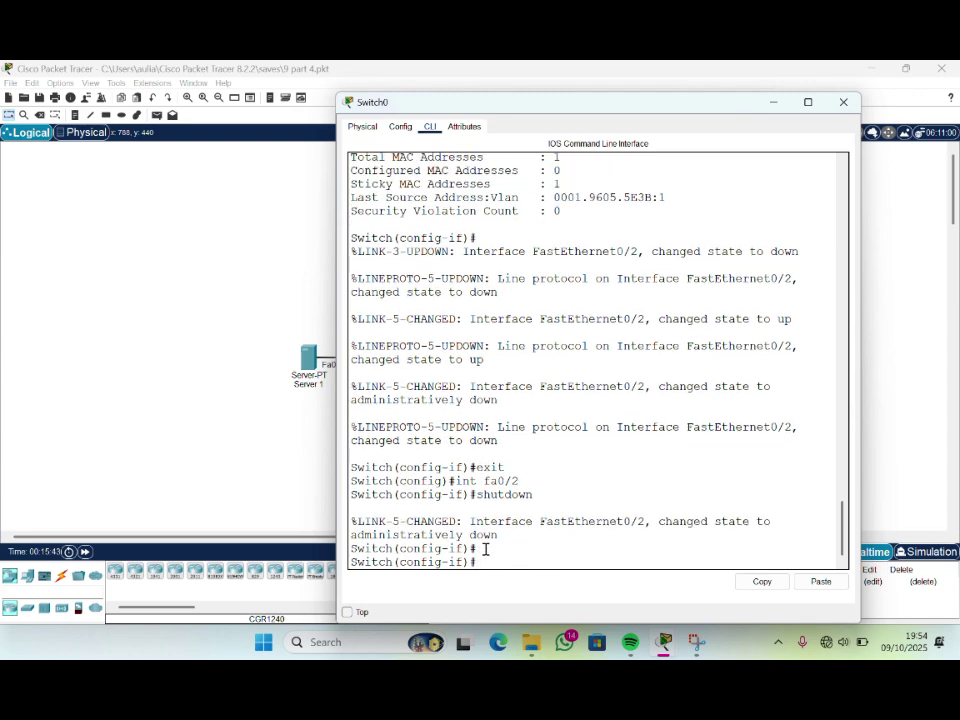
Re-enable the Fa0/2 port with no shutdown, return to the topology, and fast-forward the simulation time
text(no sh)
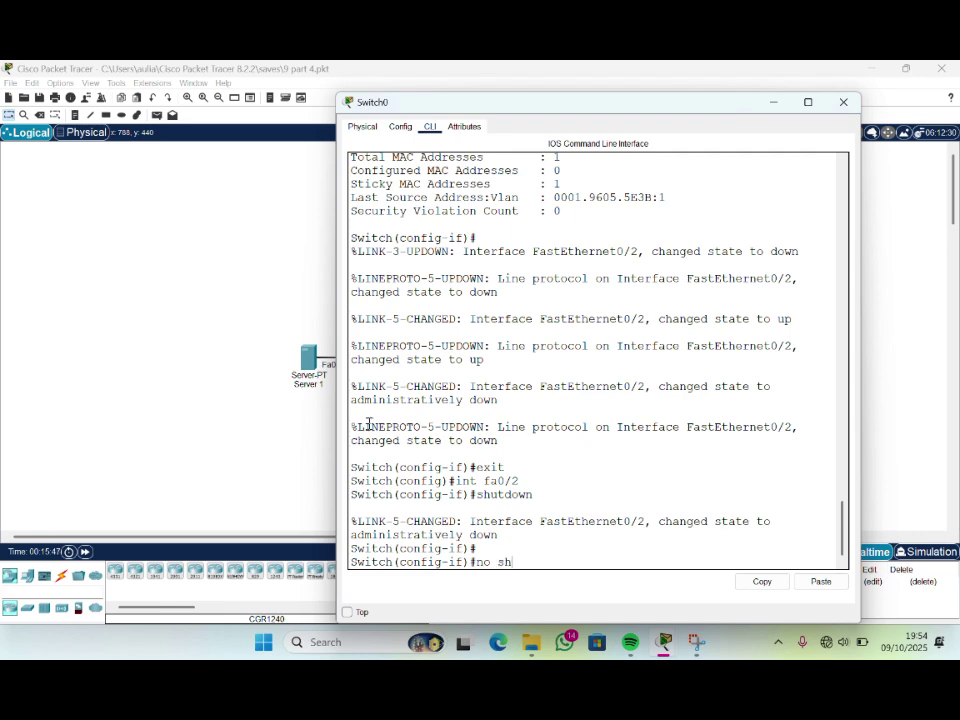
text(utdown)
key(Return)
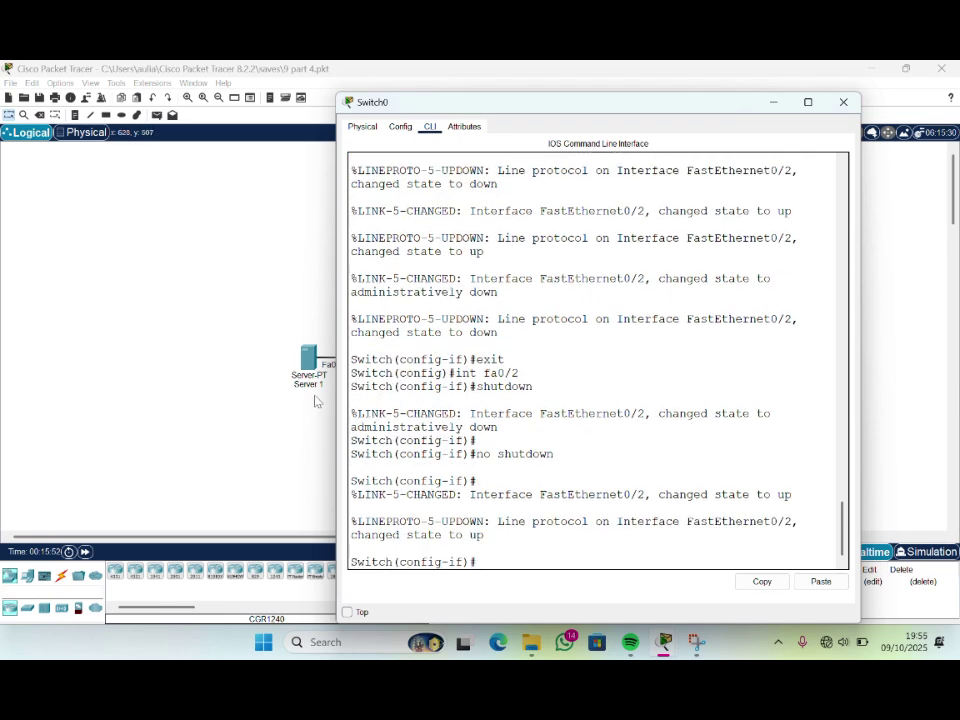
drag(243, 350, 362, 318)
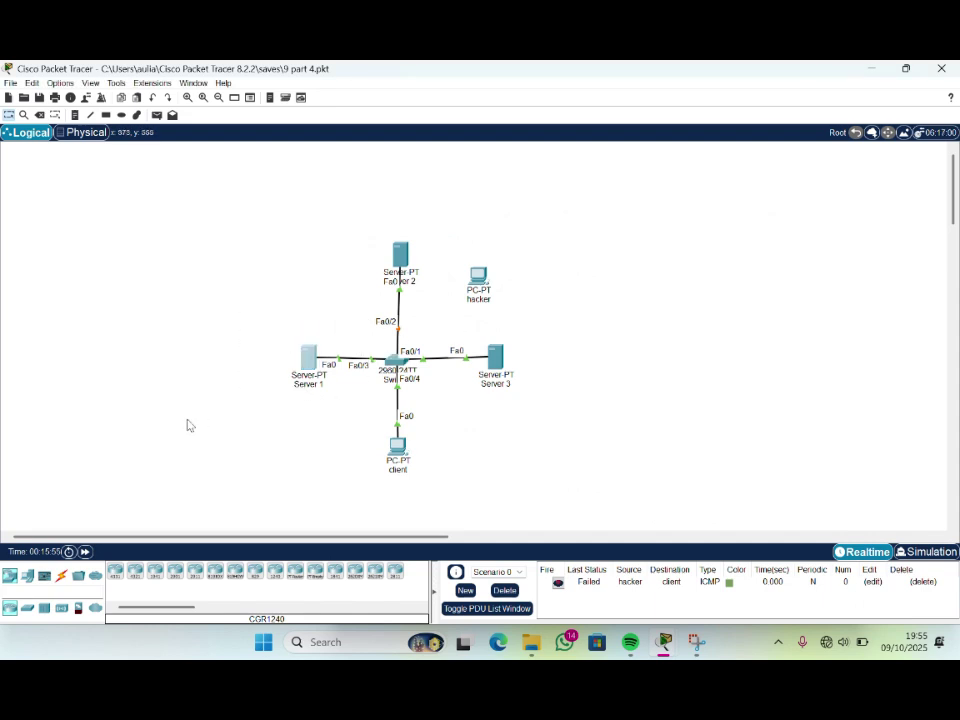
click(85, 553)
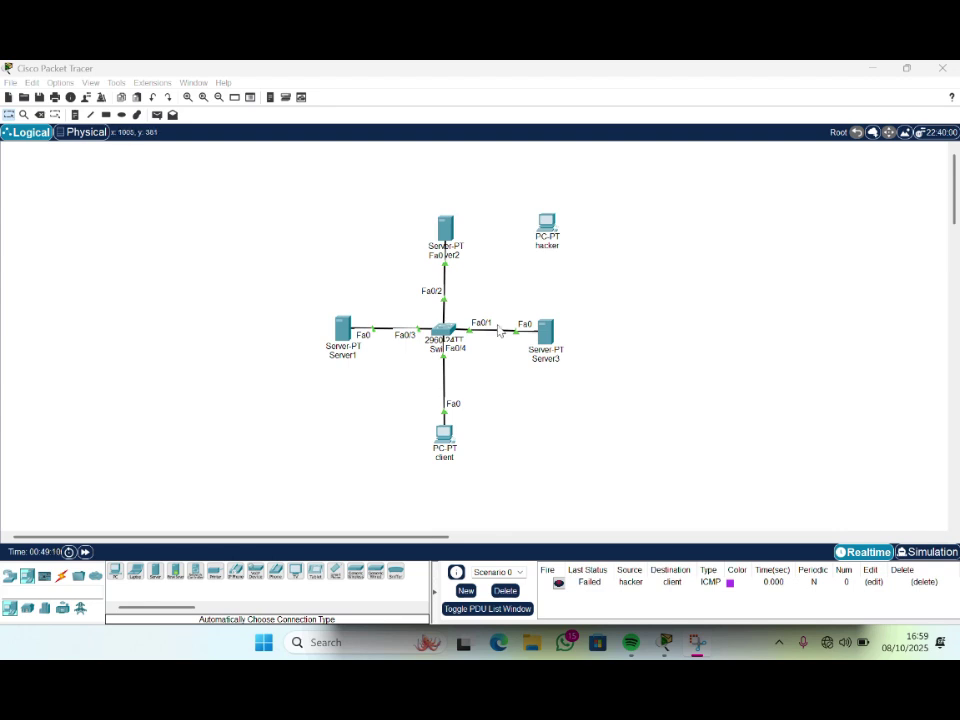
Reopen the switch's CLI, exit the current interface, enter int fa0/3, and set it to switchport mode access
click(441, 333)
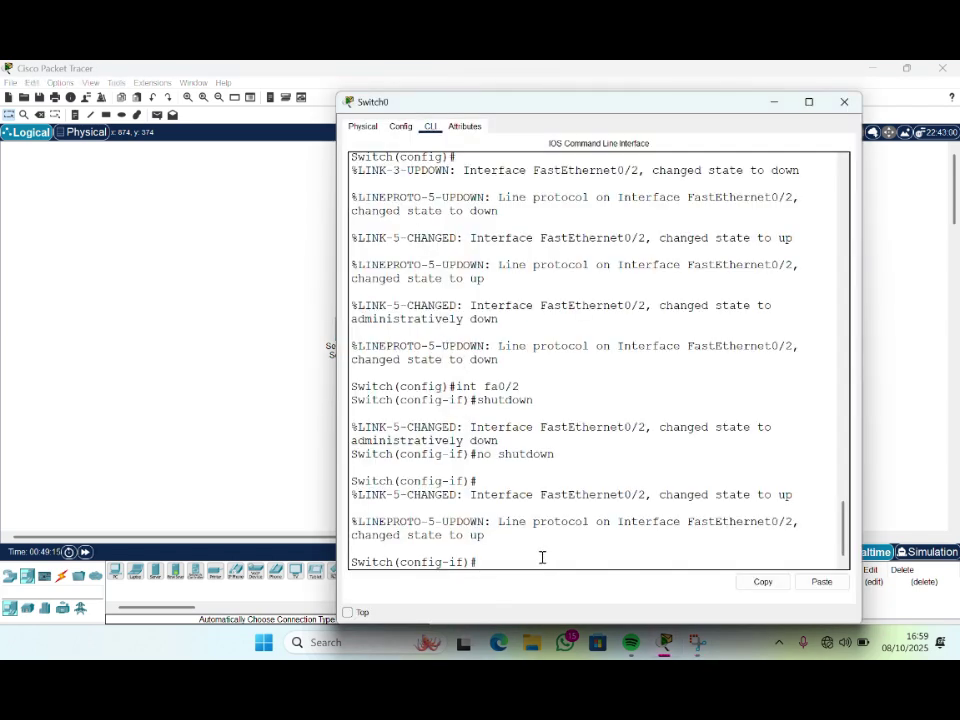
text(exit)
key(Return)
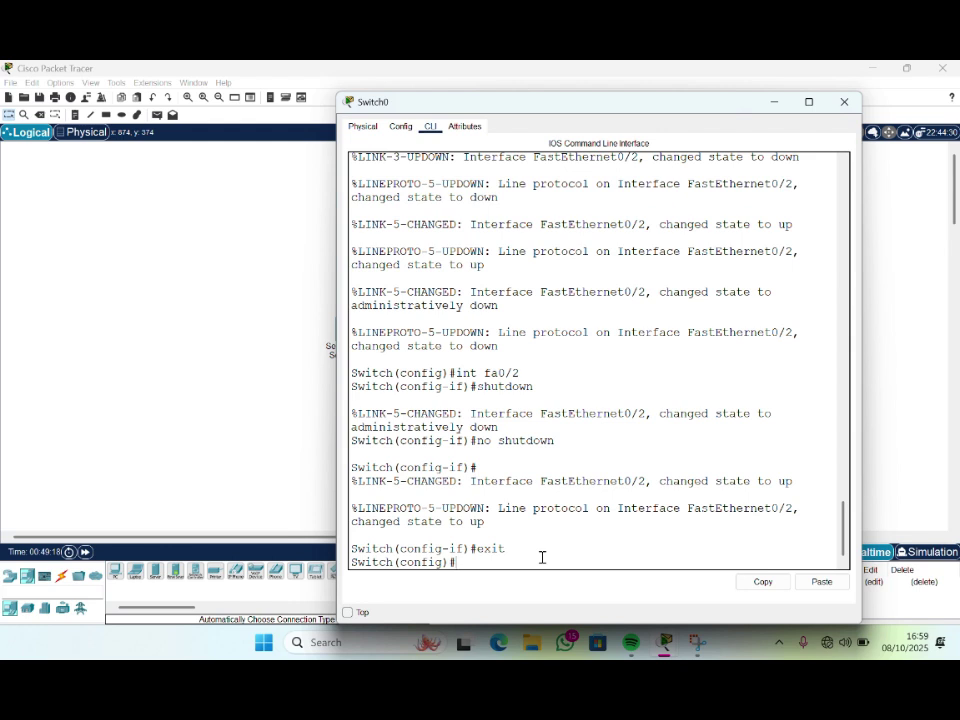
click(398, 91)
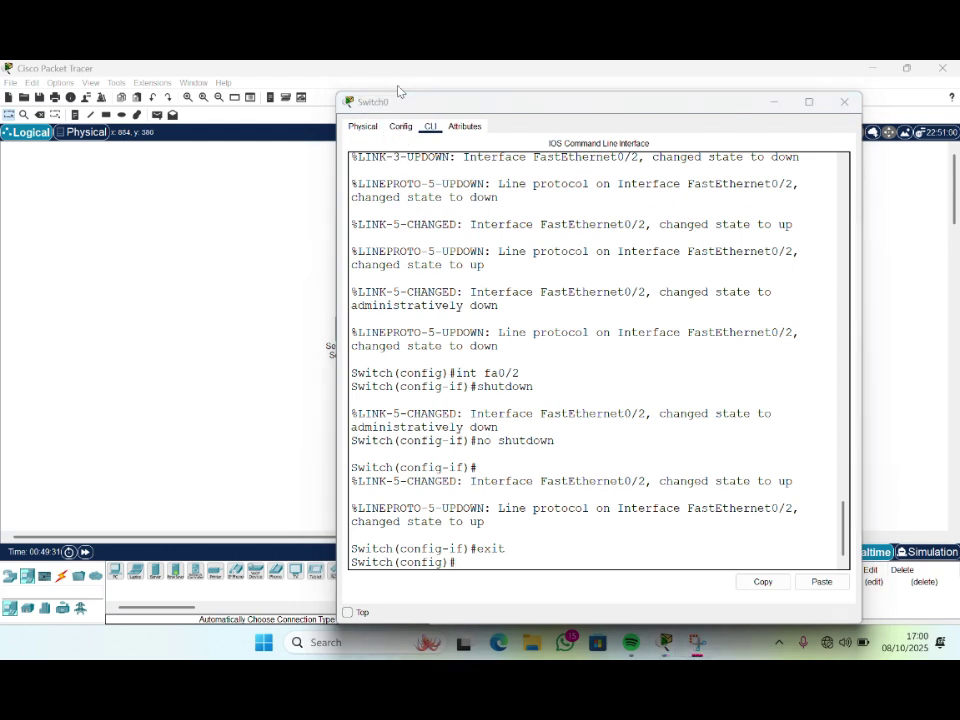
click(472, 556)
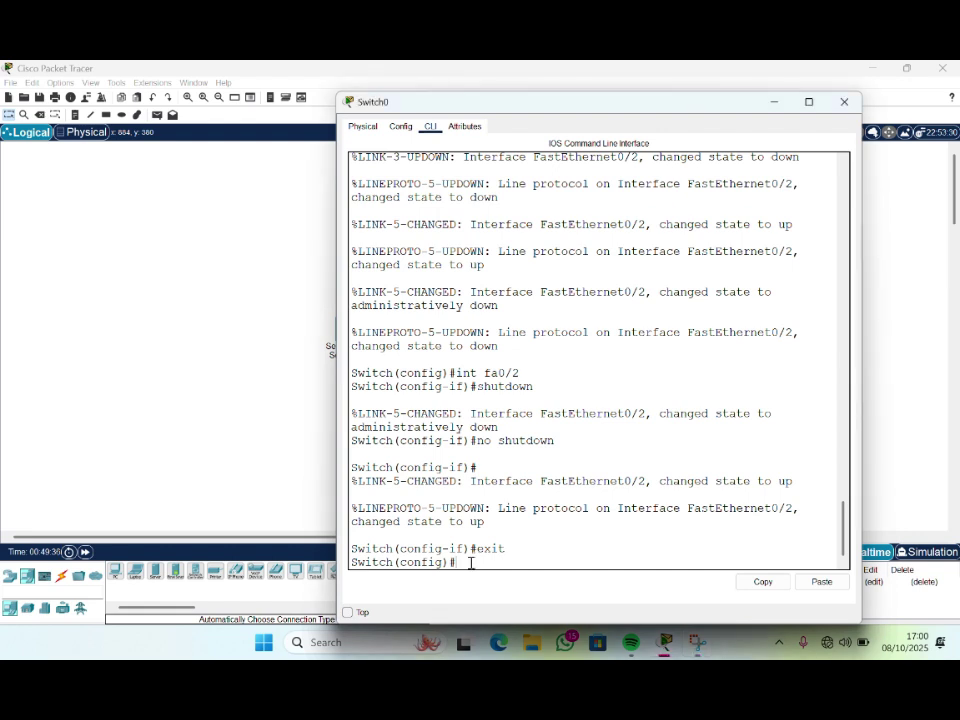
text(int fa0/3)
key(Return)
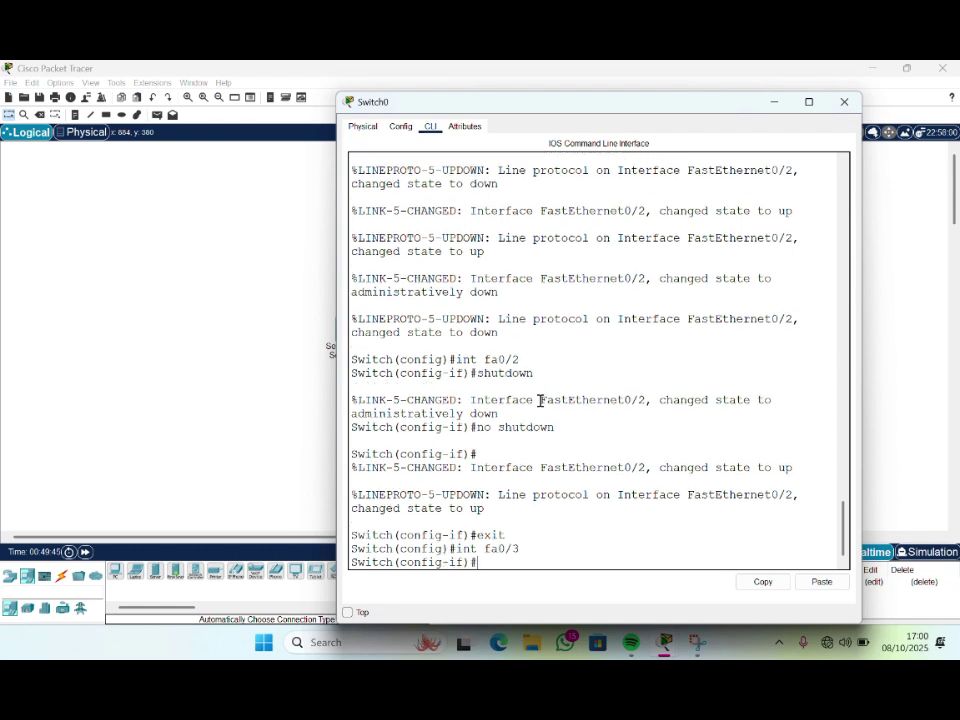
text(switchport mod)
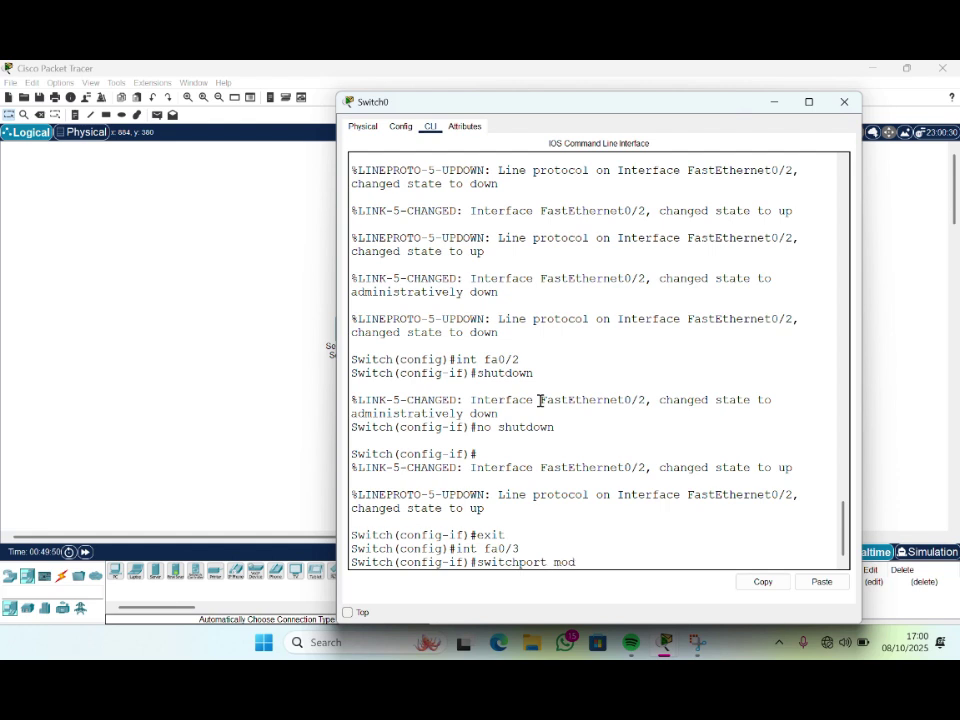
text(e access)
key(Return)
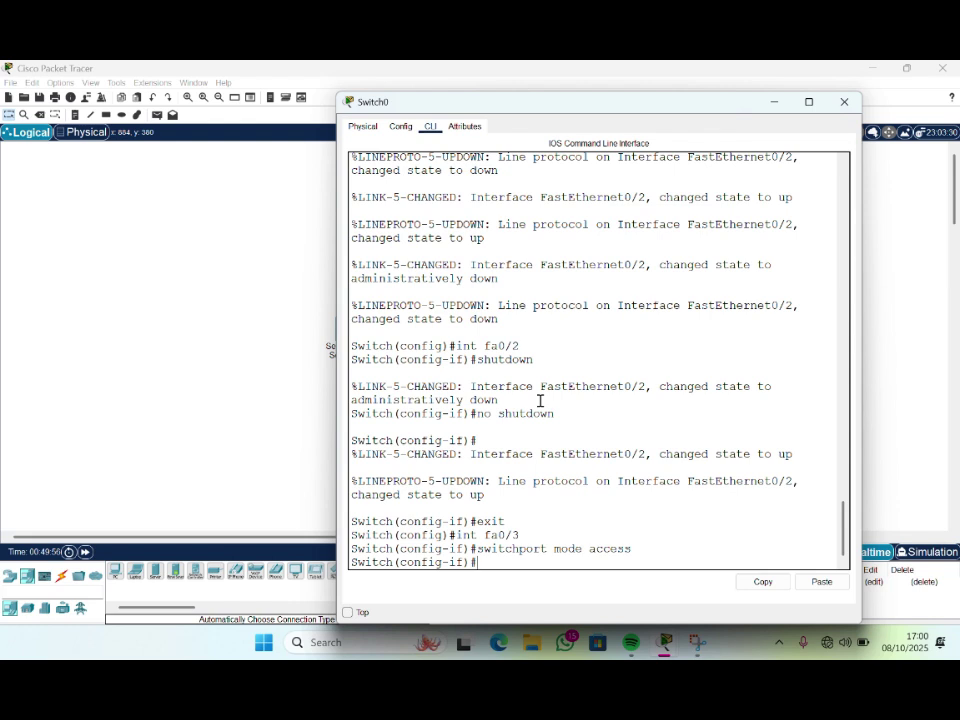
List the violation mode options with switchport port-security violation ?, and clear the leftover command text
text(switchport port-)
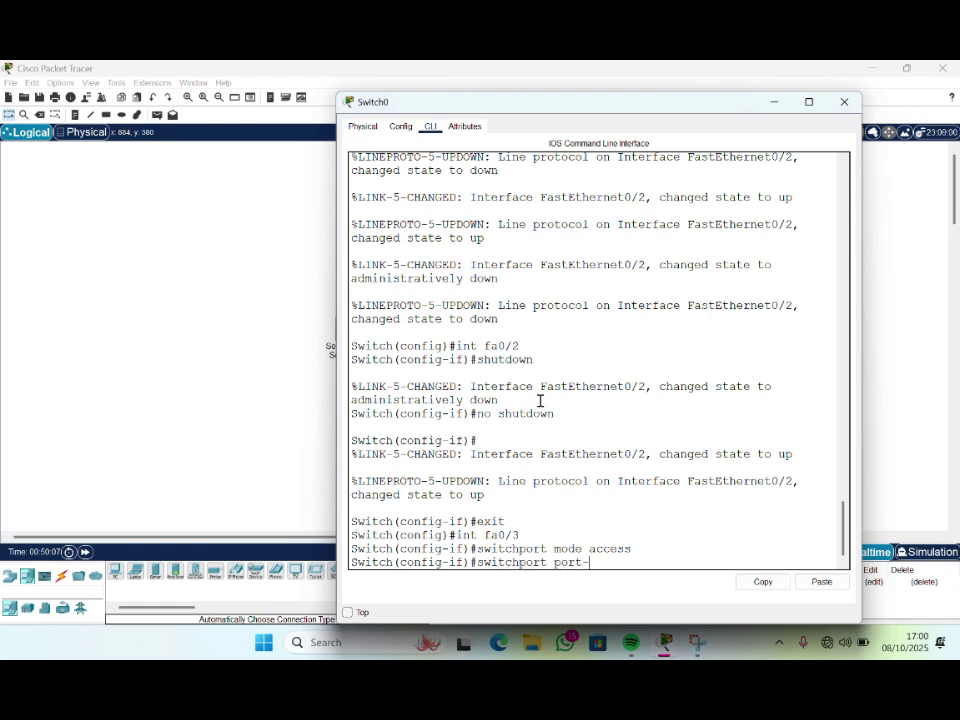
text(security ciolat)
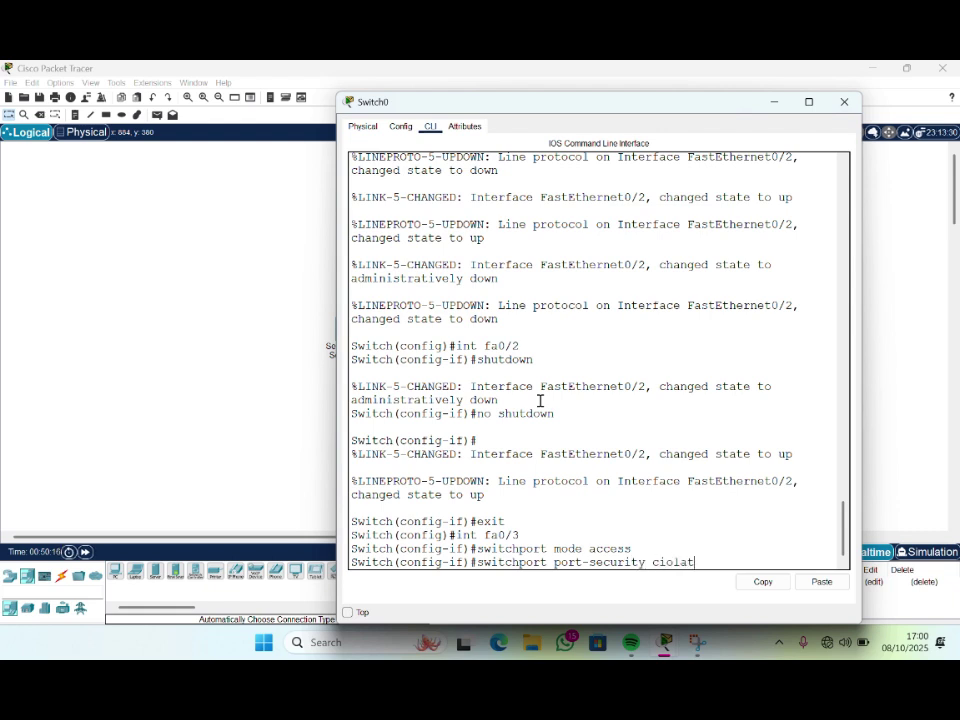
text(ion)
key(BackSpace)
text(v)
click(732, 562)
text(?)
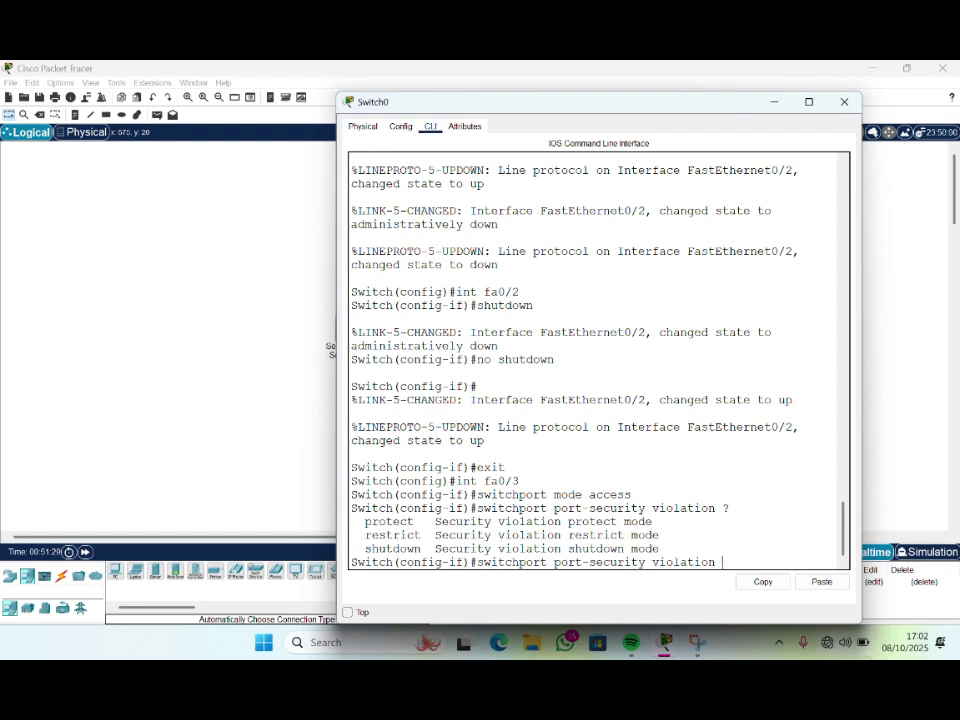
key(BackSpace)
key(BackSpace)
key(BackSpace)
key(BackSpace)
key(BackSpace)
key(BackSpace)
key(BackSpace)
key(BackSpace)
key(BackSpace)
key(BackSpace)
key(BackSpace)
key(BackSpace)
key(BackSpace)
key(BackSpace)
key(BackSpace)
key(BackSpace)
key(BackSpace)
key(BackSpace)
key(BackSpace)
key(BackSpace)
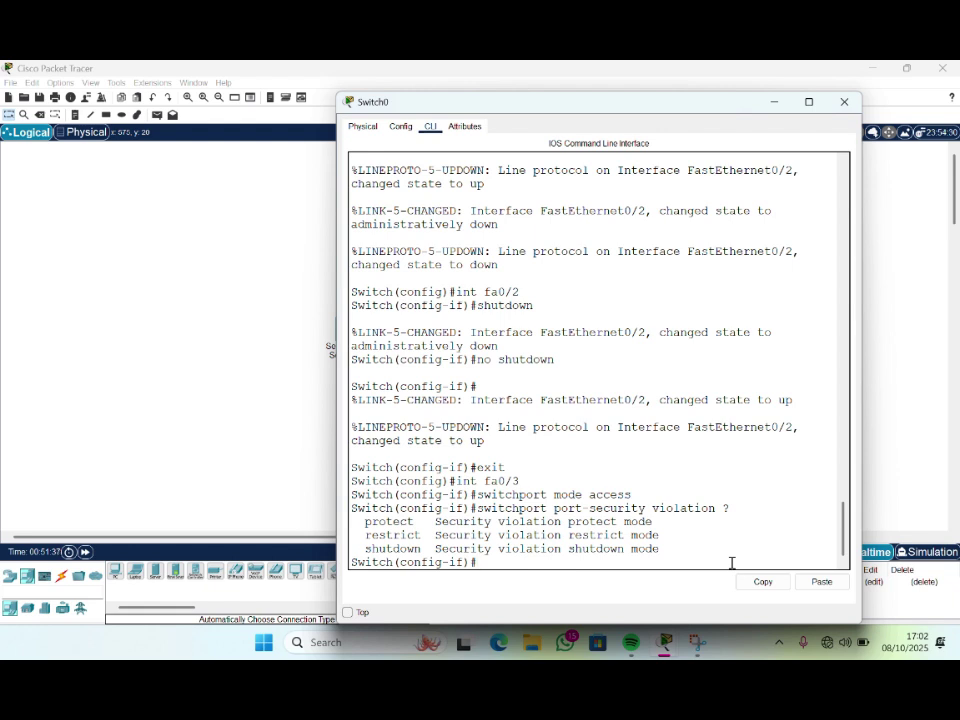
Run do show port-security int fa0/1 and examine the port's violation mode and security status
text(do show port-security)
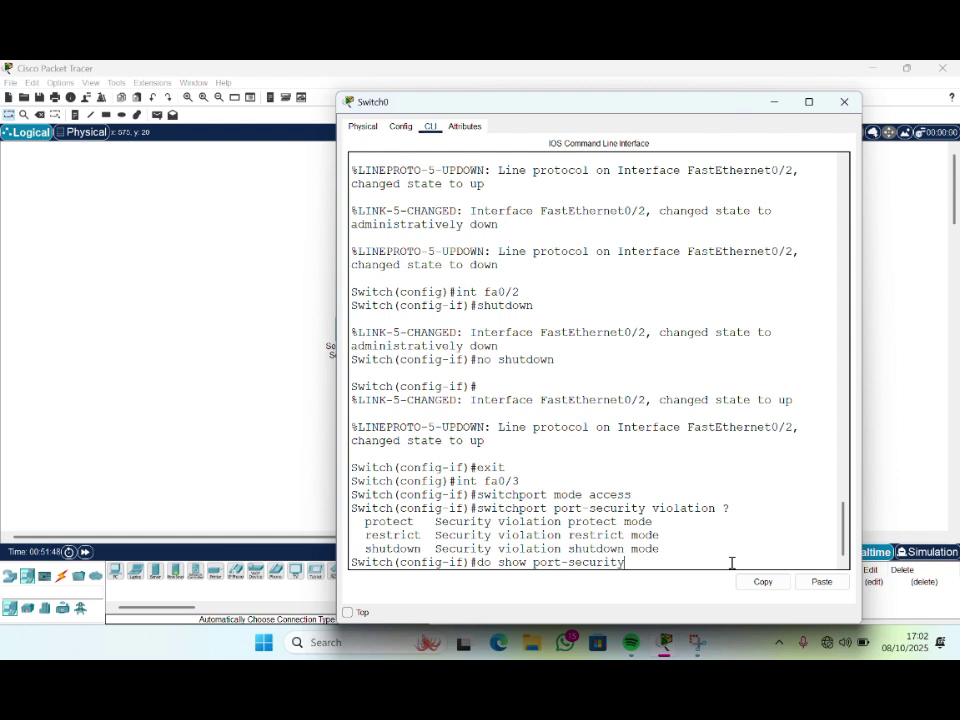
text( int fa0/)
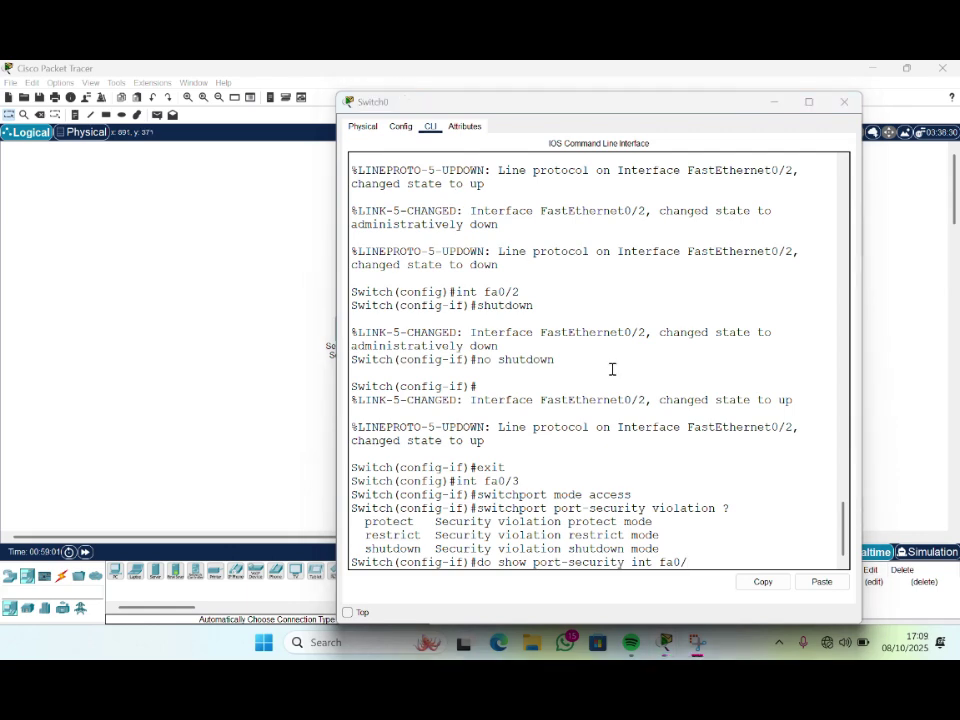
click(699, 563)
text(1)
key(Return)
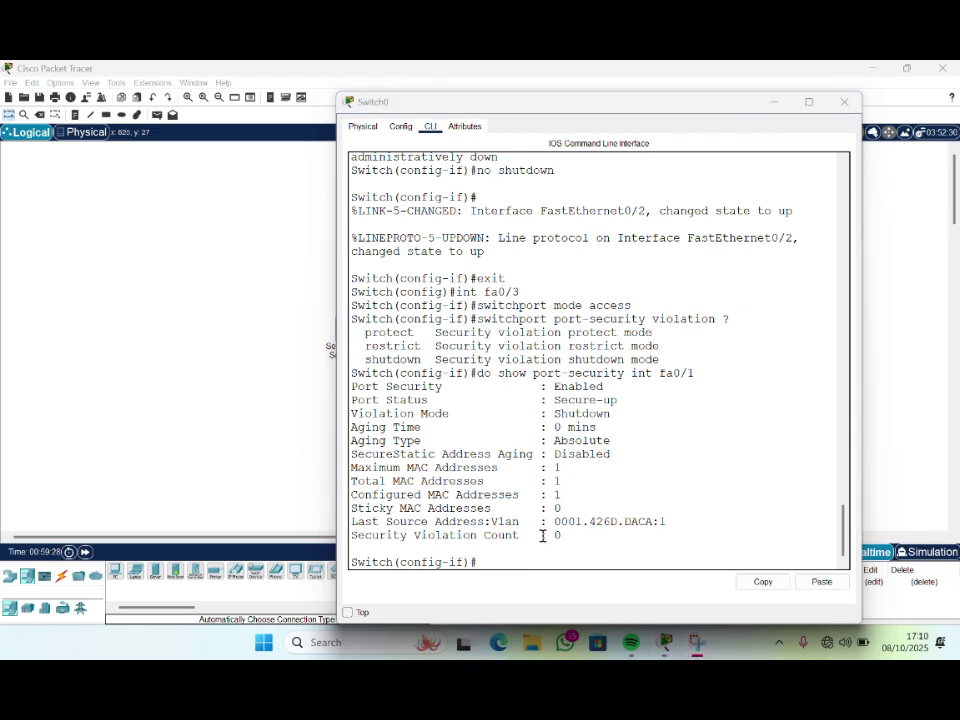
Run do show port-security int fa0/3 and examine whether port security is active on that port
text(do show )
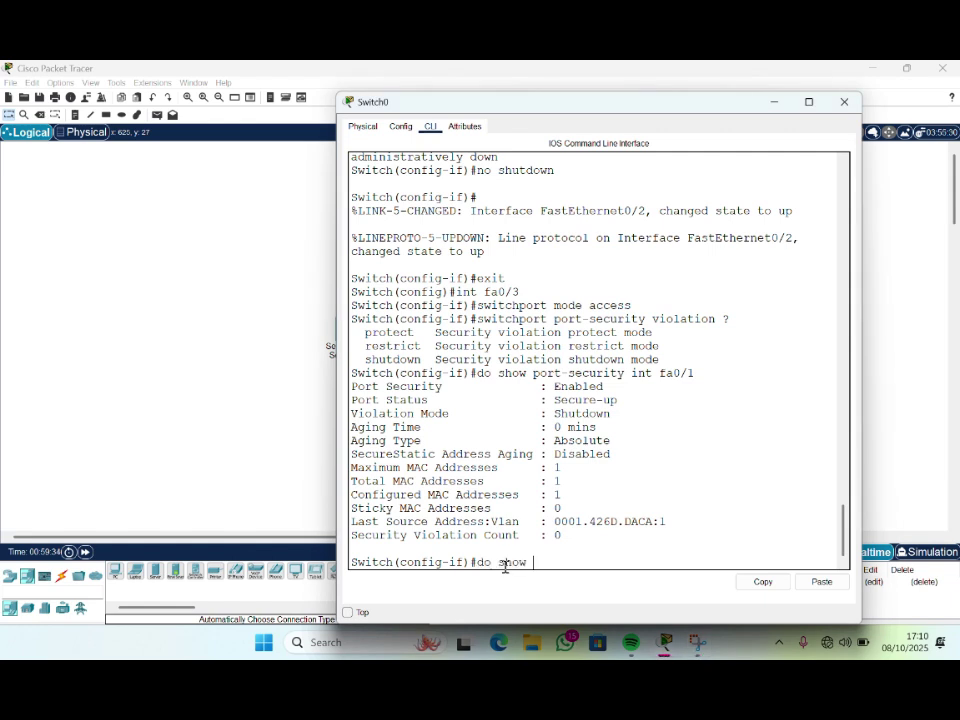
text(port-security int fa0/)
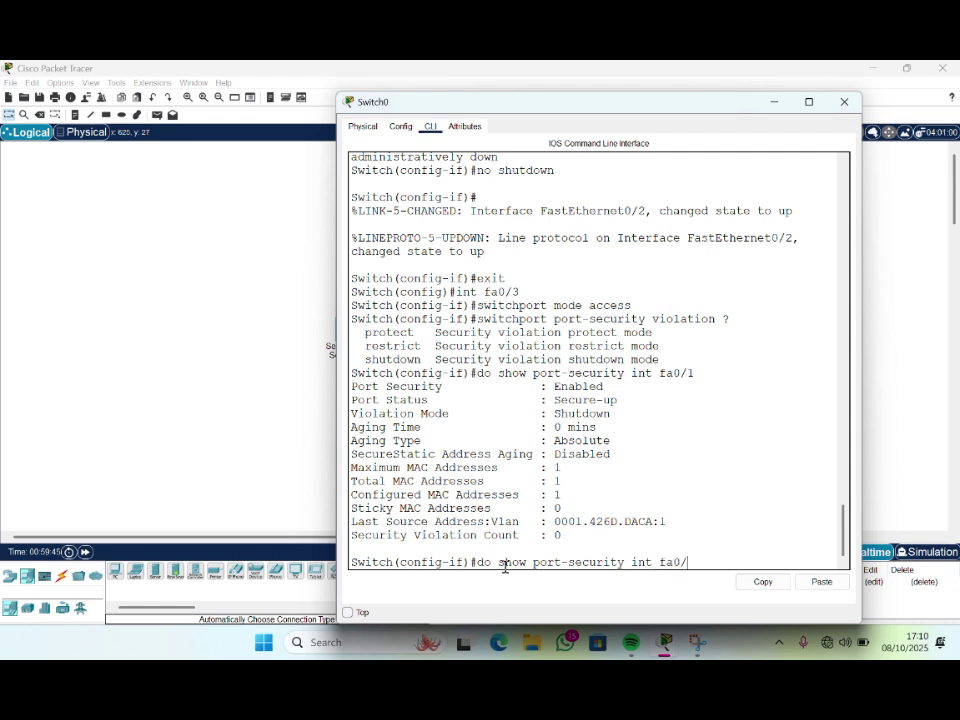
text(3)
key(Return)
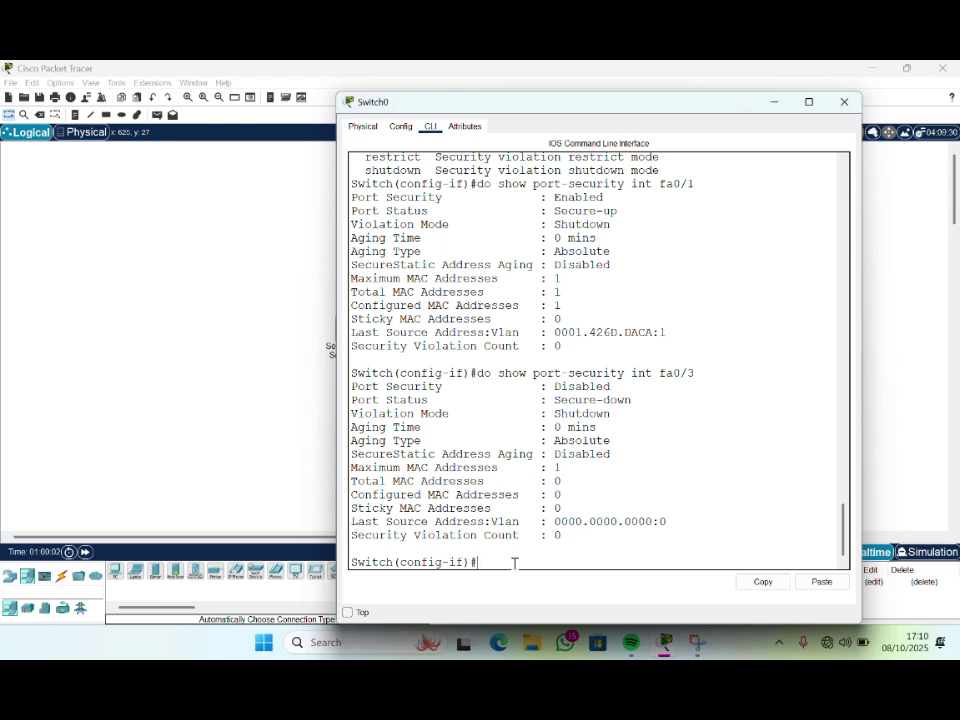
Enable port security on interface fa0/3 with the switchport port-security command
text(switchp)
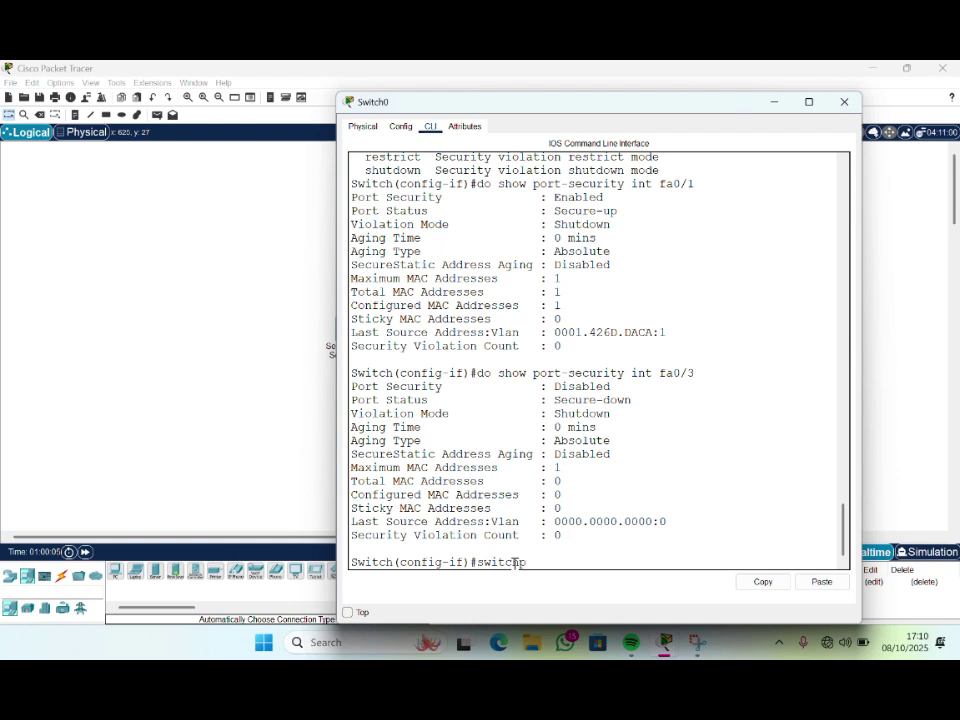
text(ort port)
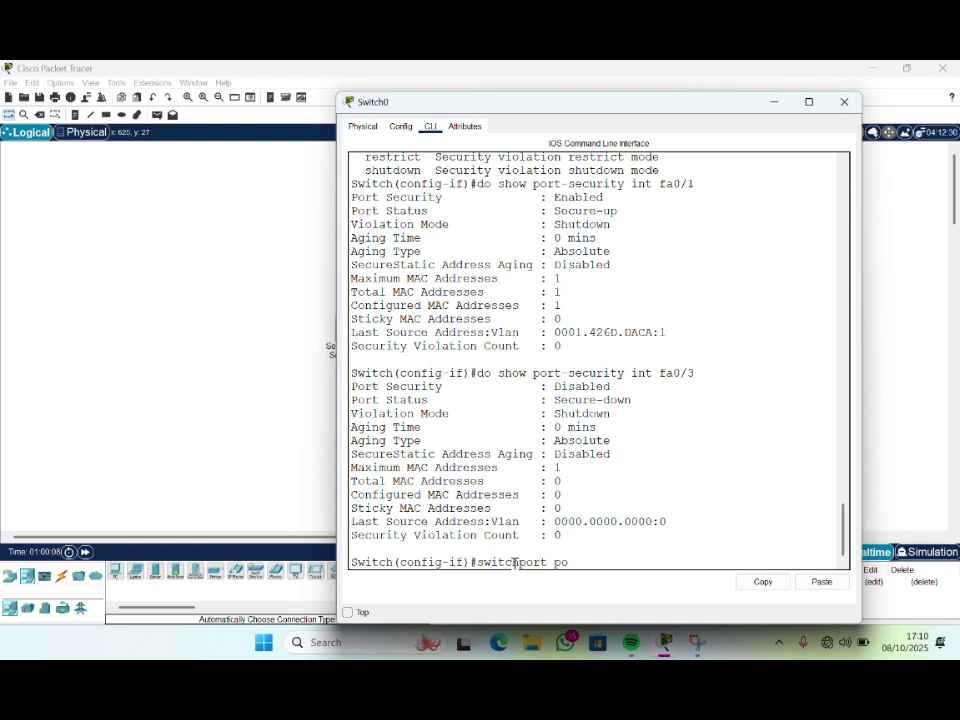
text(-security)
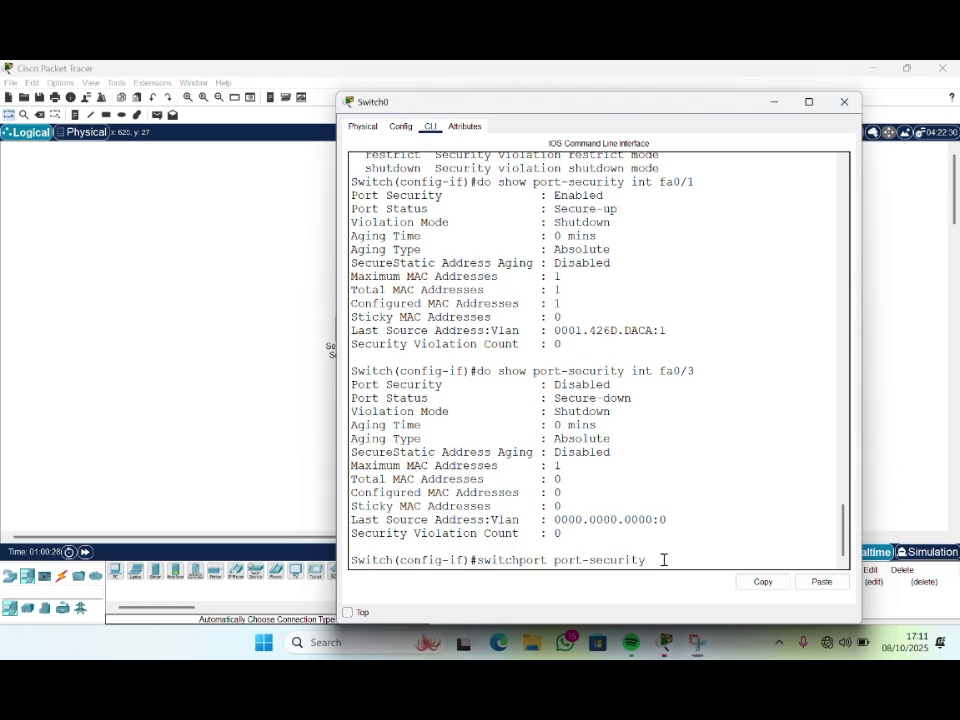
click(663, 559)
key(Return)
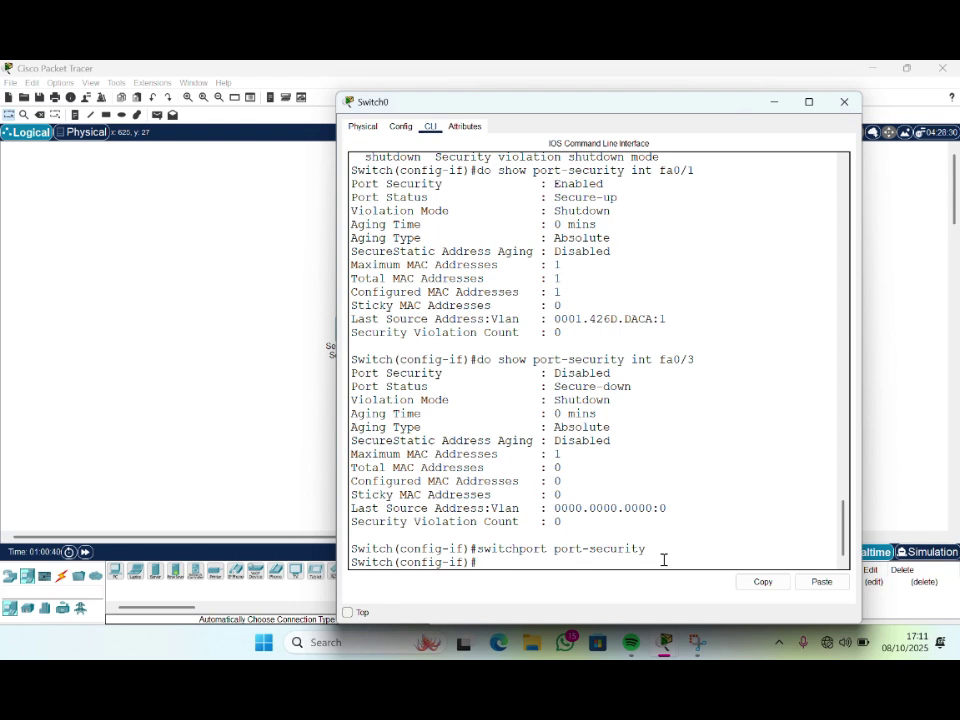
Run do show port-security int fa0/3 again and examine the updated Port Security and Port Status lines
key(Up)
key(Up)
key(Return)
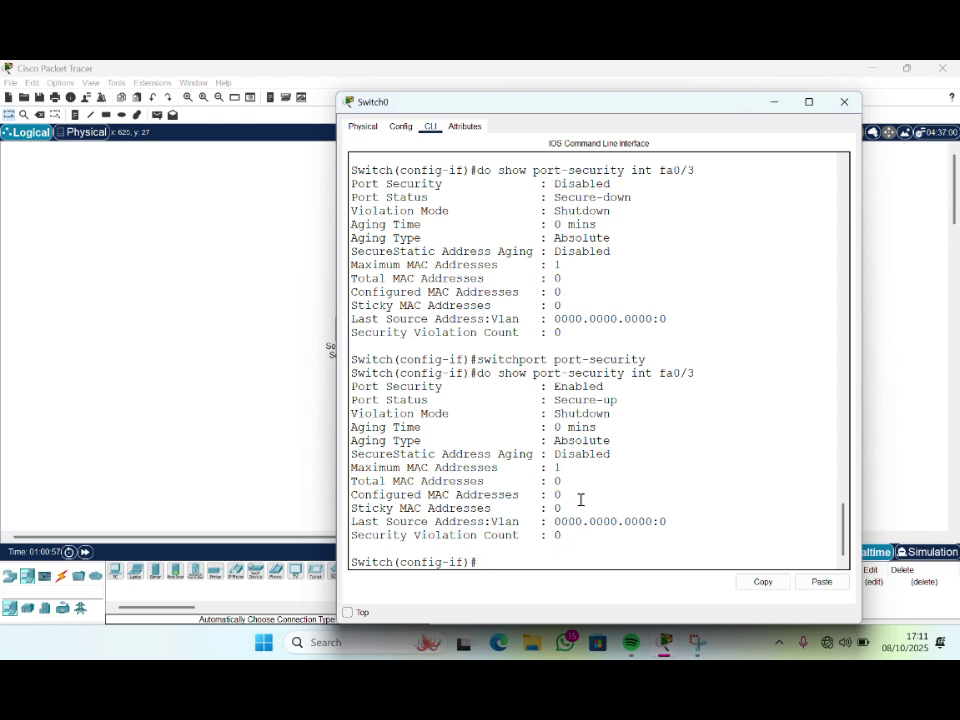
Enable sticky MAC address learning on interface fa0/3 with switchport port-security mac-address sticky
key(Up)
key(Up)
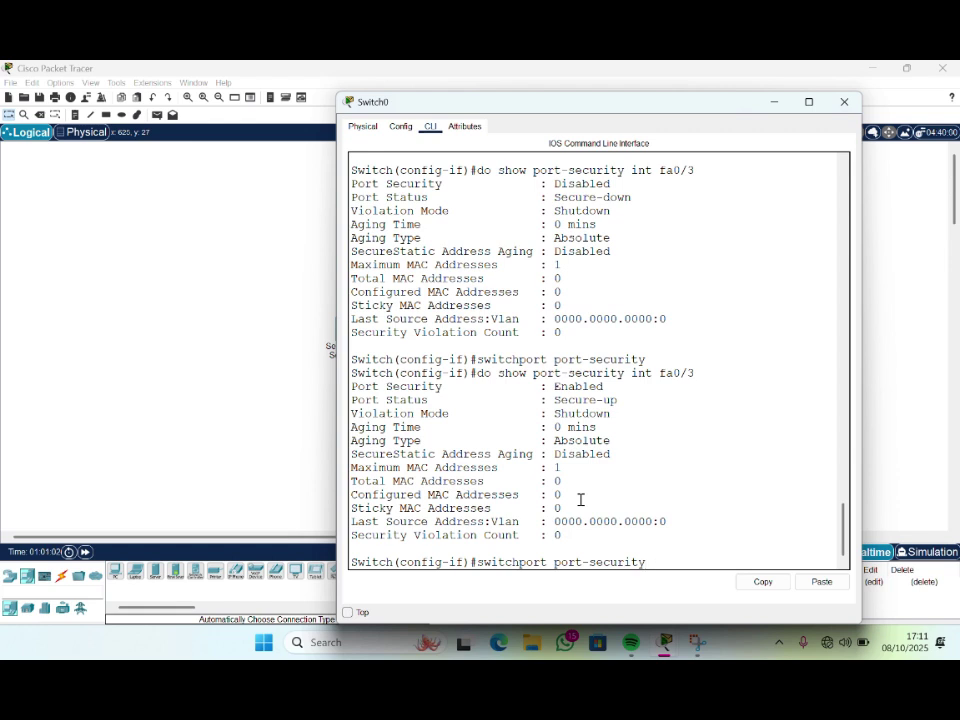
text(mac-address st)
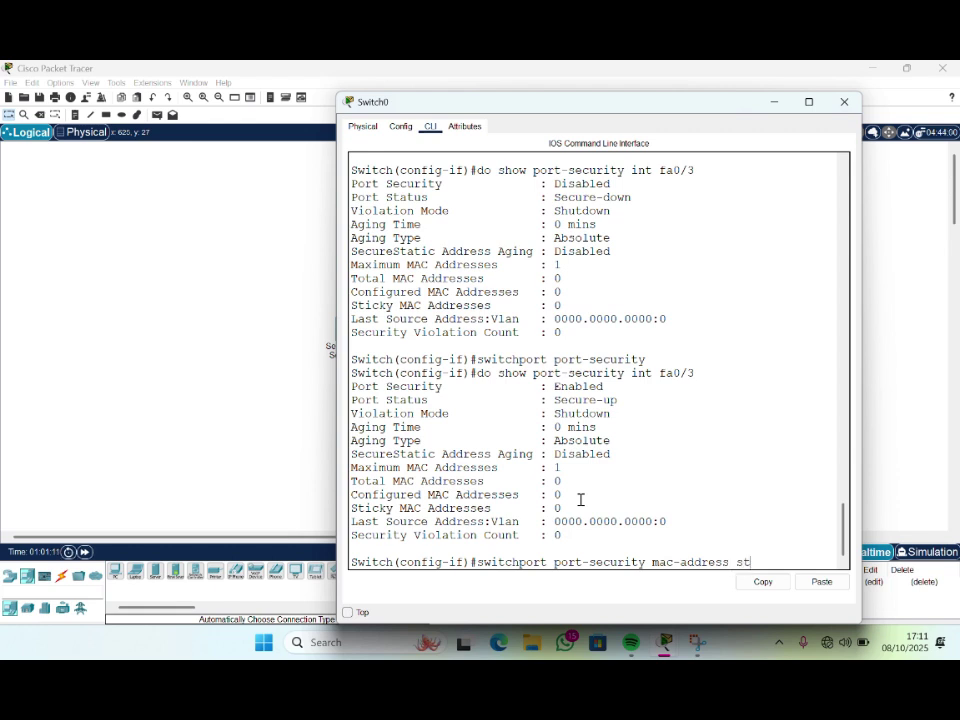
text(icky)
key(Return)
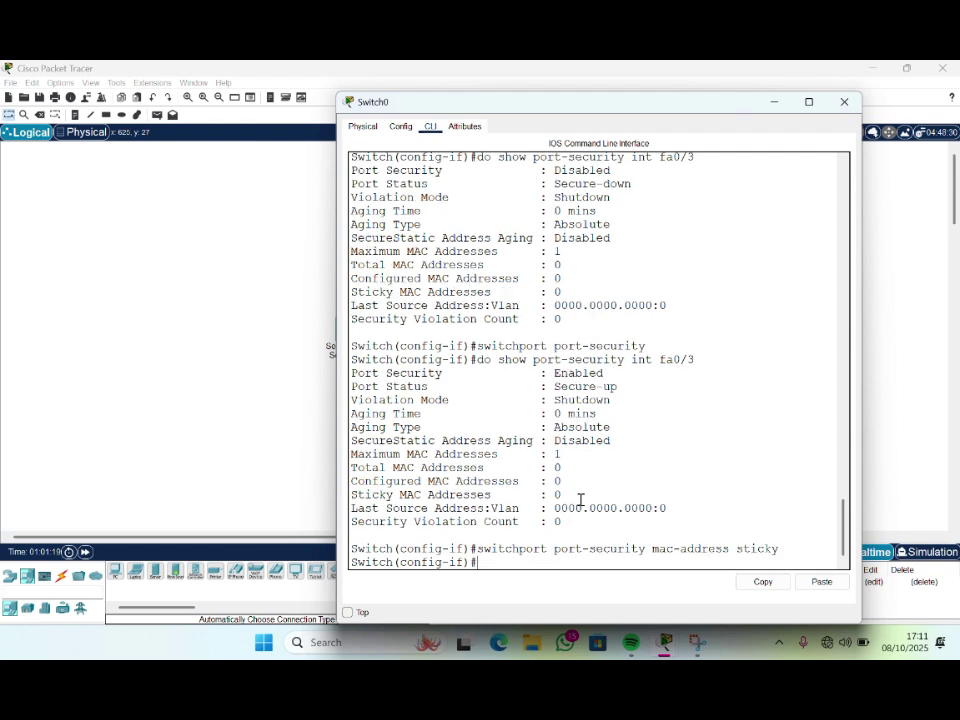
Limit fa0/3 to one secure MAC address with switchport port-security maximum 1
key(Up)
key(BackSpace)
key(BackSpace)
key(BackSpace)
key(BackSpace)
key(BackSpace)
key(BackSpace)
key(BackSpace)
key(BackSpace)
key(BackSpace)
key(BackSpace)
key(BackSpace)
key(BackSpace)
key(BackSpace)
key(BackSpace)
key(BackSpace)
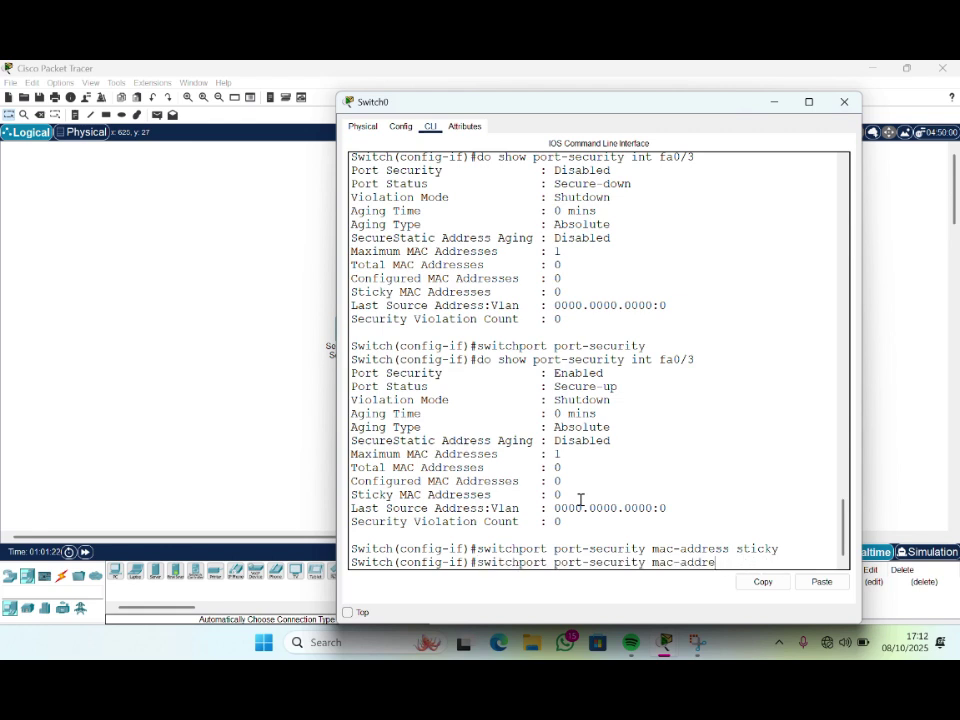
key(BackSpace)
text(ximum 1)
key(Return)
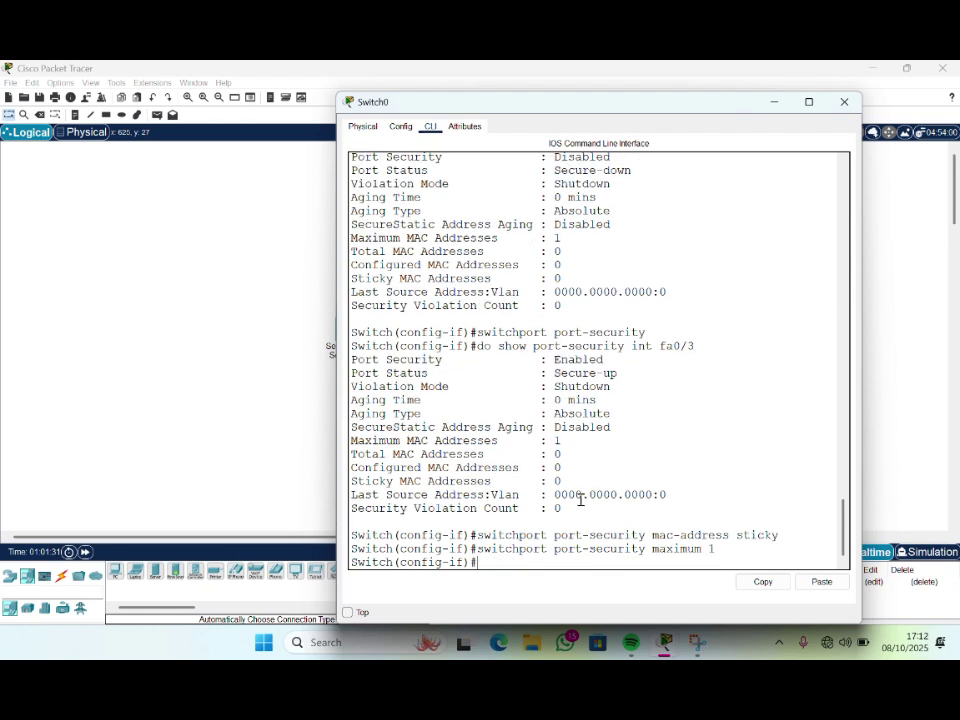
Set the violation mode of fa0/3 to protect with switchport port-security violation protect
key(Up)
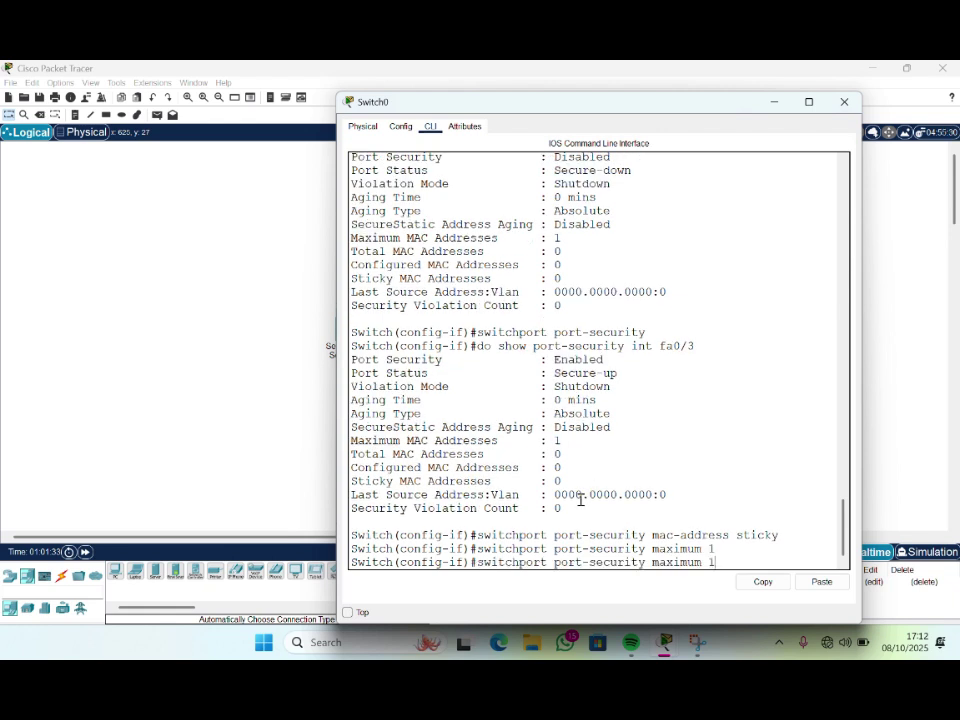
key(BackSpace)
key(BackSpace)
key(BackSpace)
key(BackSpace)
key(BackSpace)
key(BackSpace)
key(BackSpace)
key(BackSpace)
key(BackSpace)
text(vo)
key(BackSpace)
text(iolation protect)
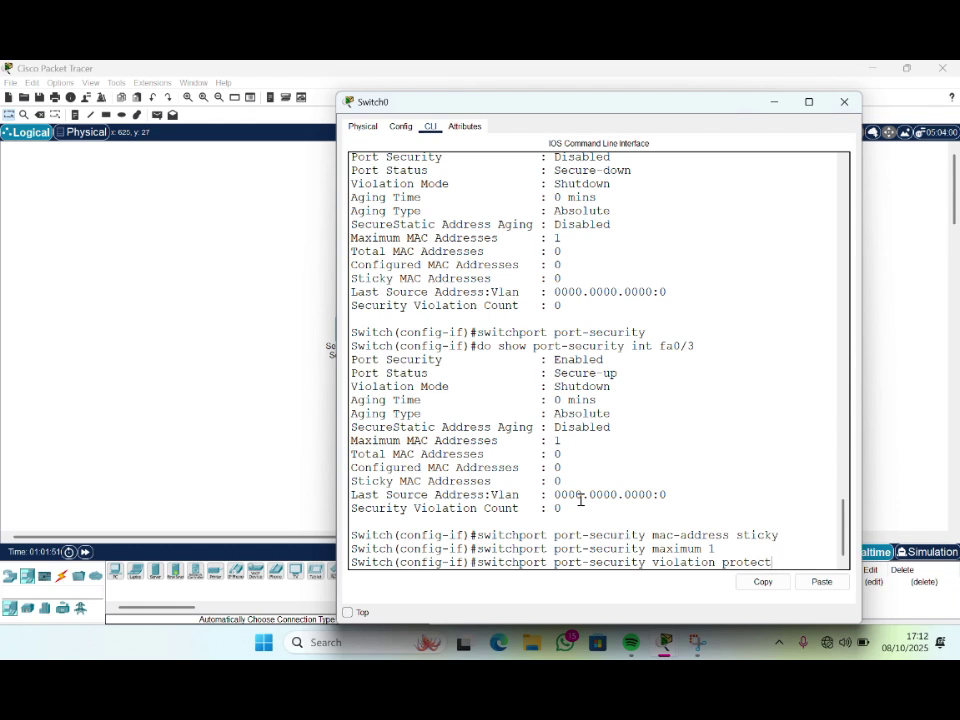
key(Return)
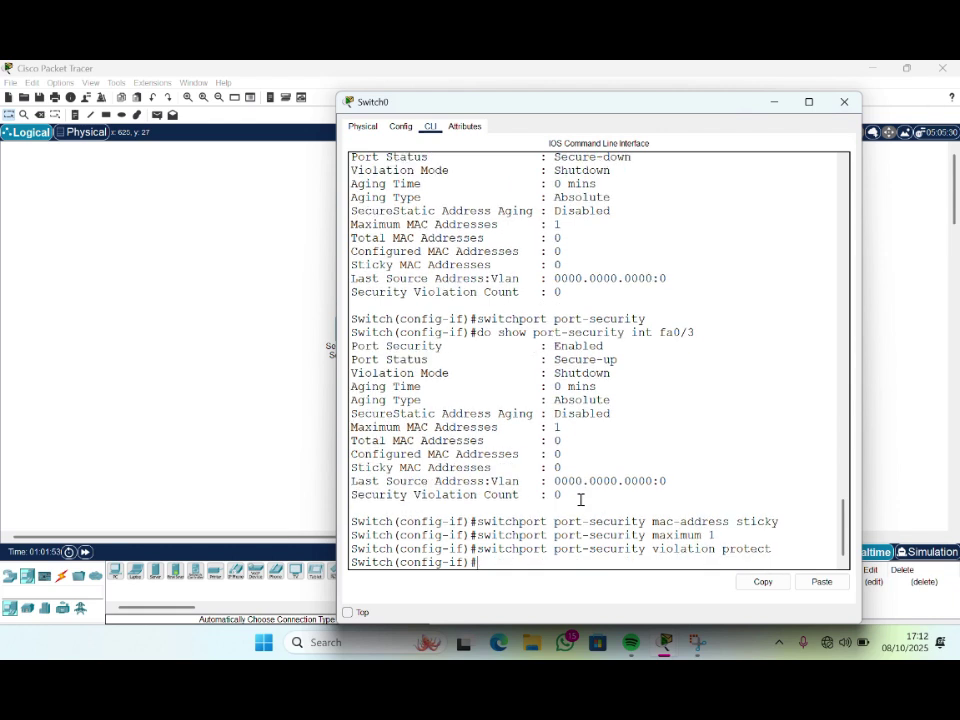
Run do show port-security int fa0/3 and examine the Security Violation Count line
text(do show port-s)
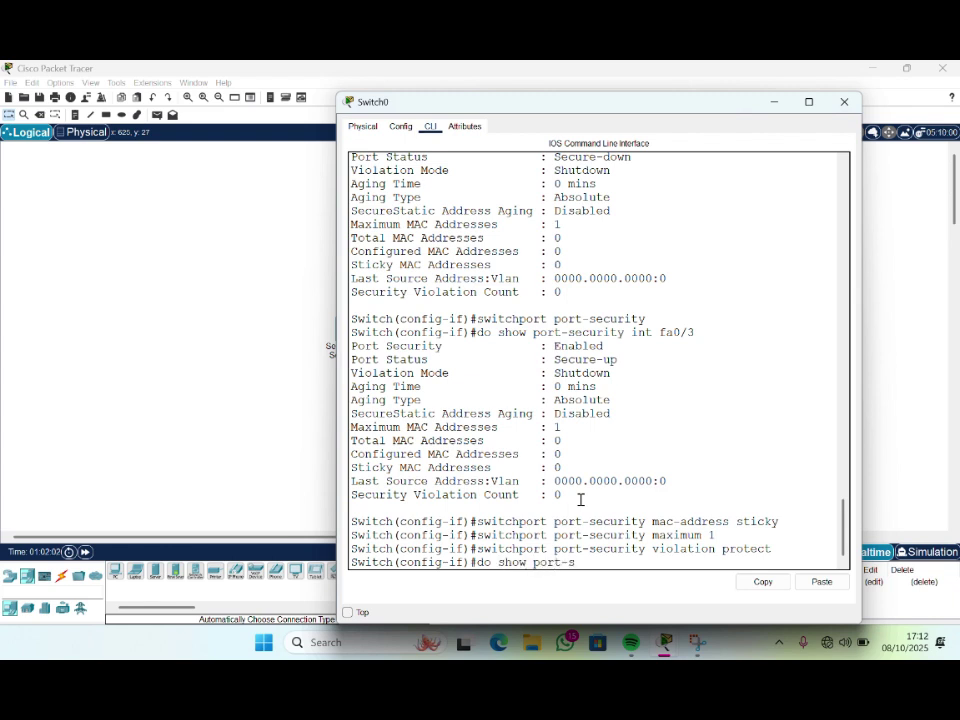
text(ecurity)
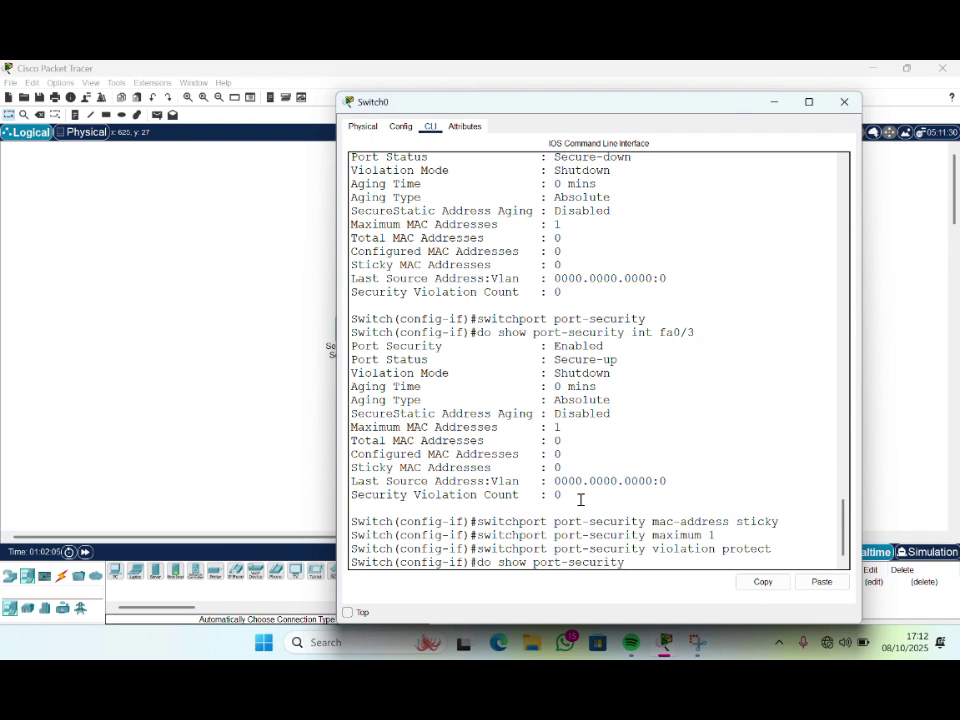
text( int fa0/)
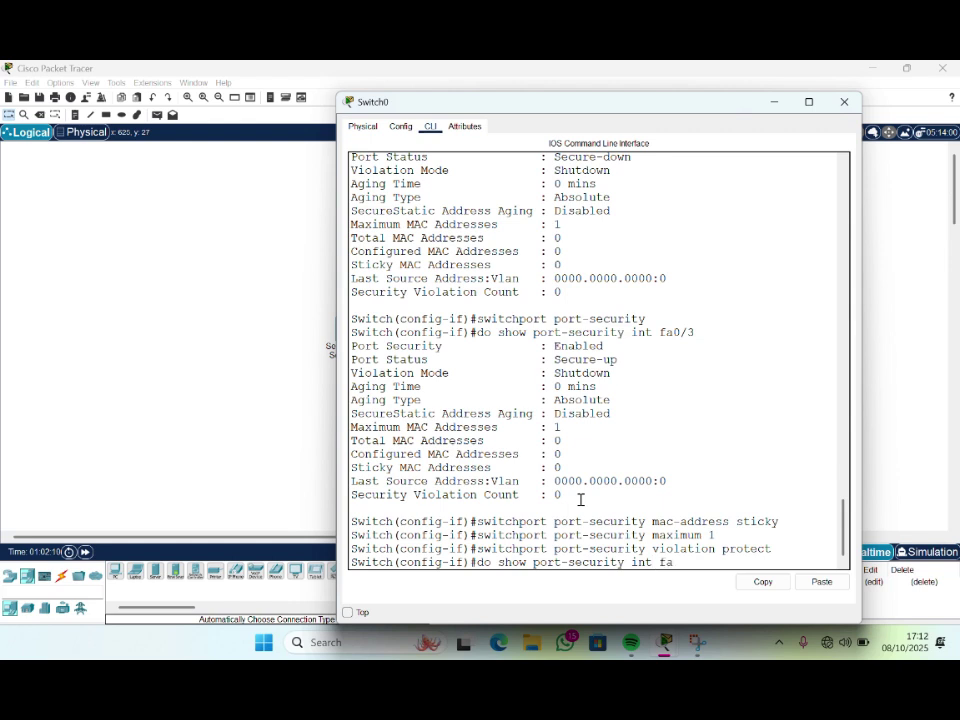
text(3)
key(Return)
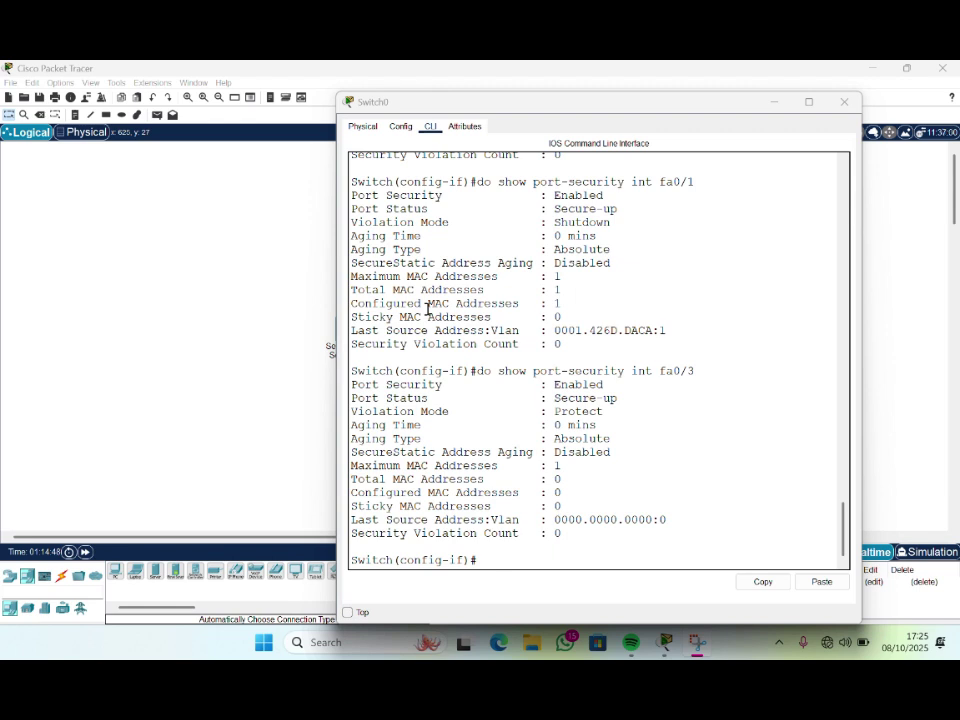
drag(352, 533, 571, 536)
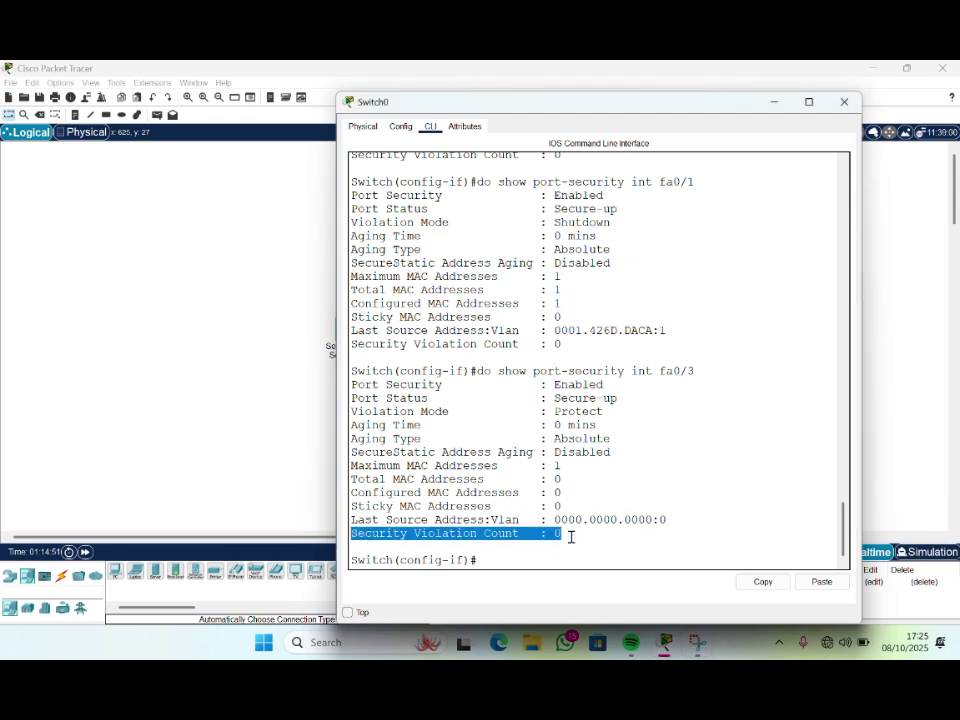
click(497, 566)
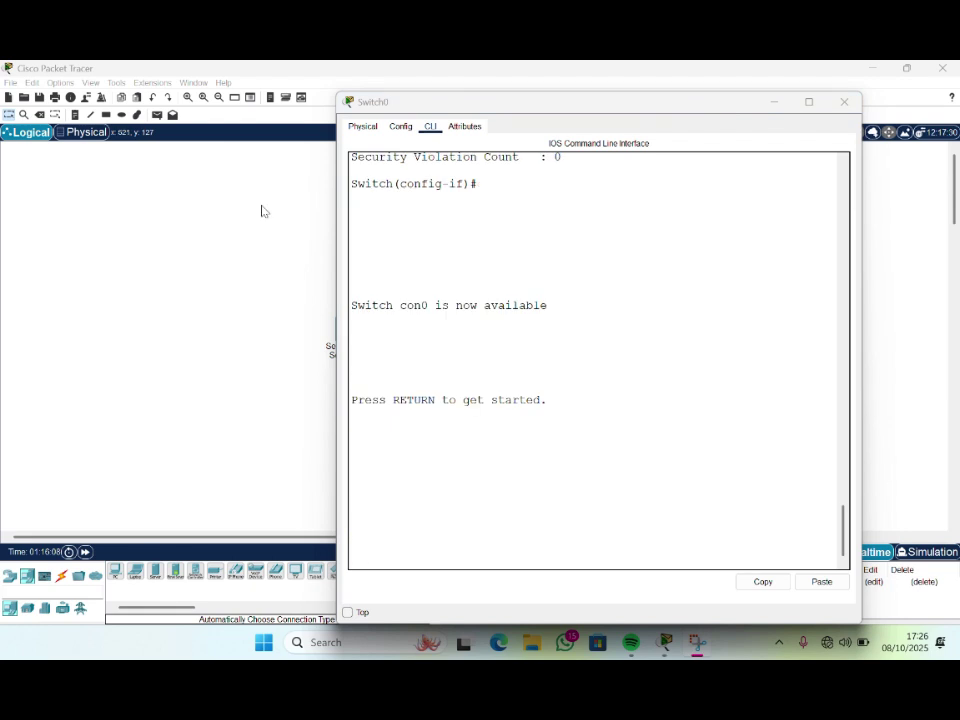
Return to the topology and send two simple PDUs from Server1 to the client
click(262, 211)
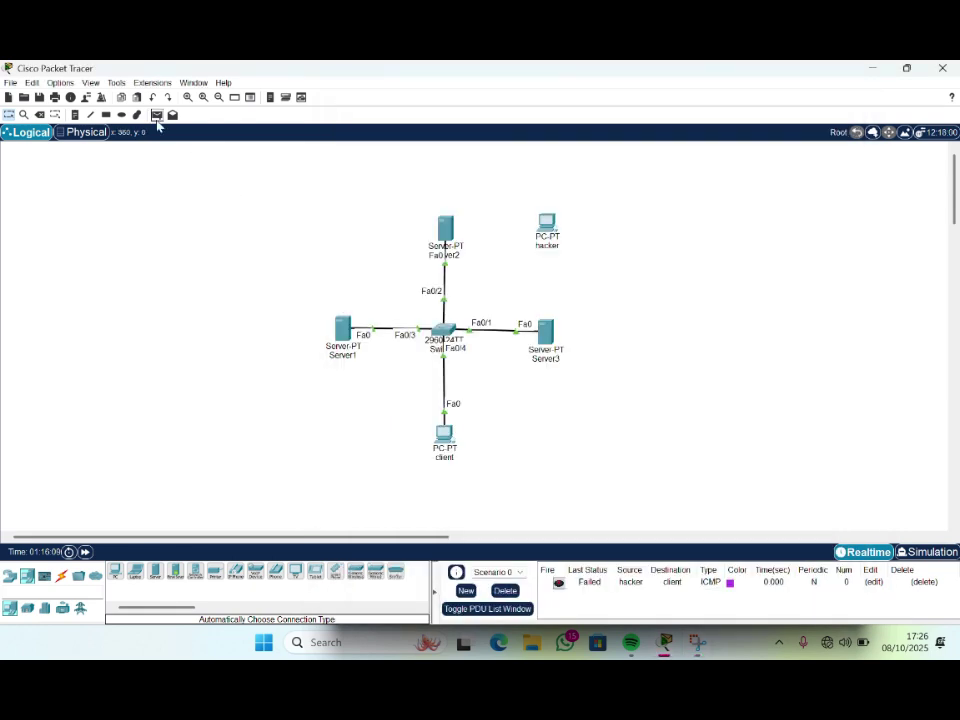
click(156, 115)
click(344, 328)
click(444, 434)
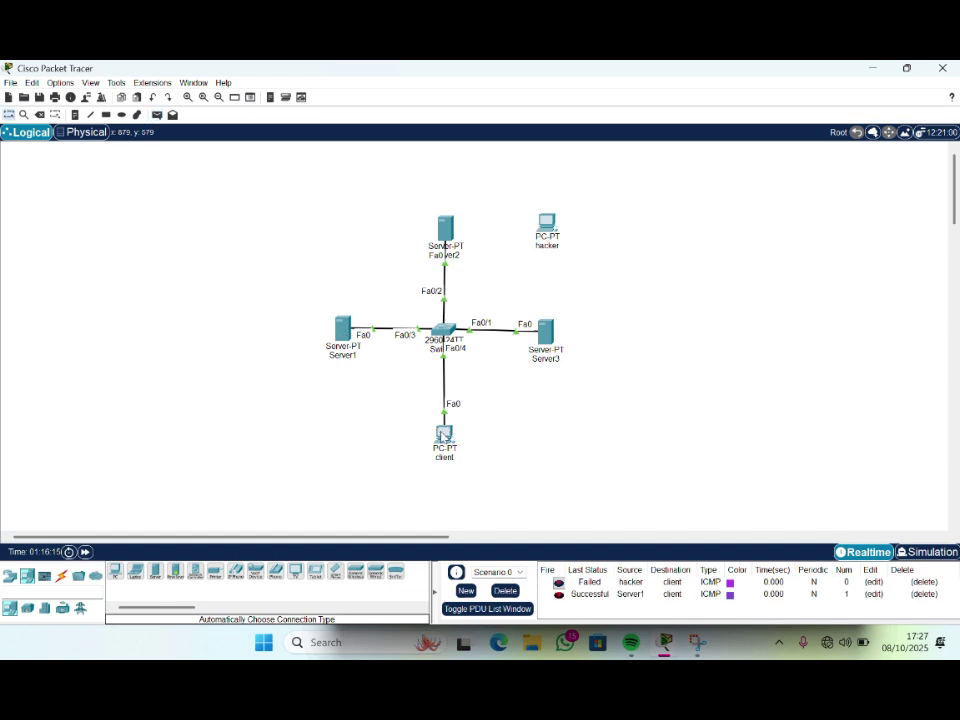
click(156, 115)
click(336, 330)
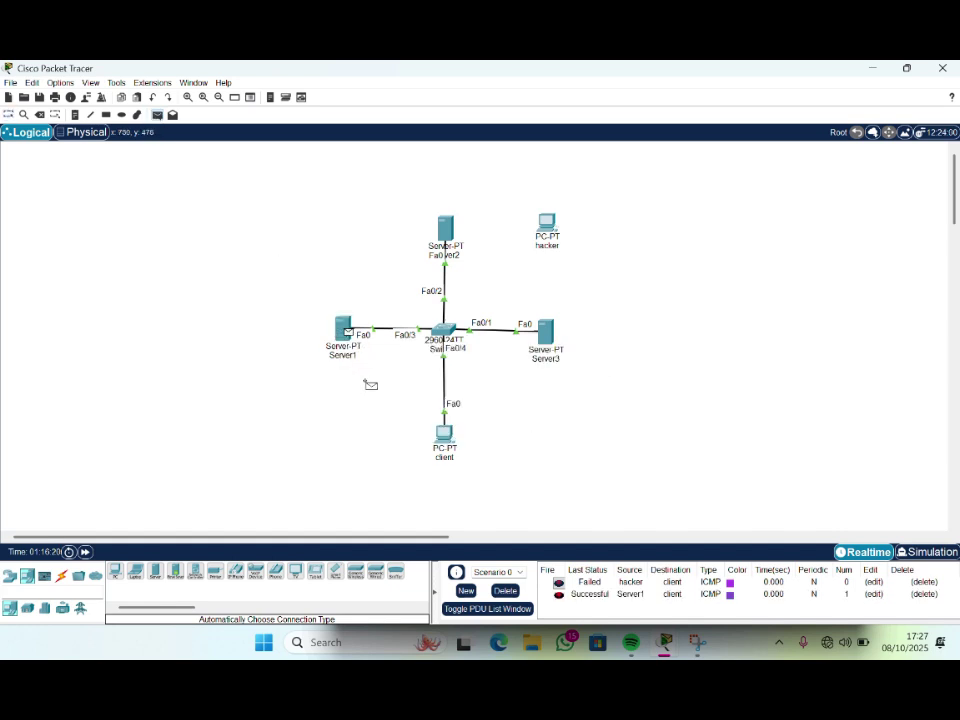
click(446, 438)
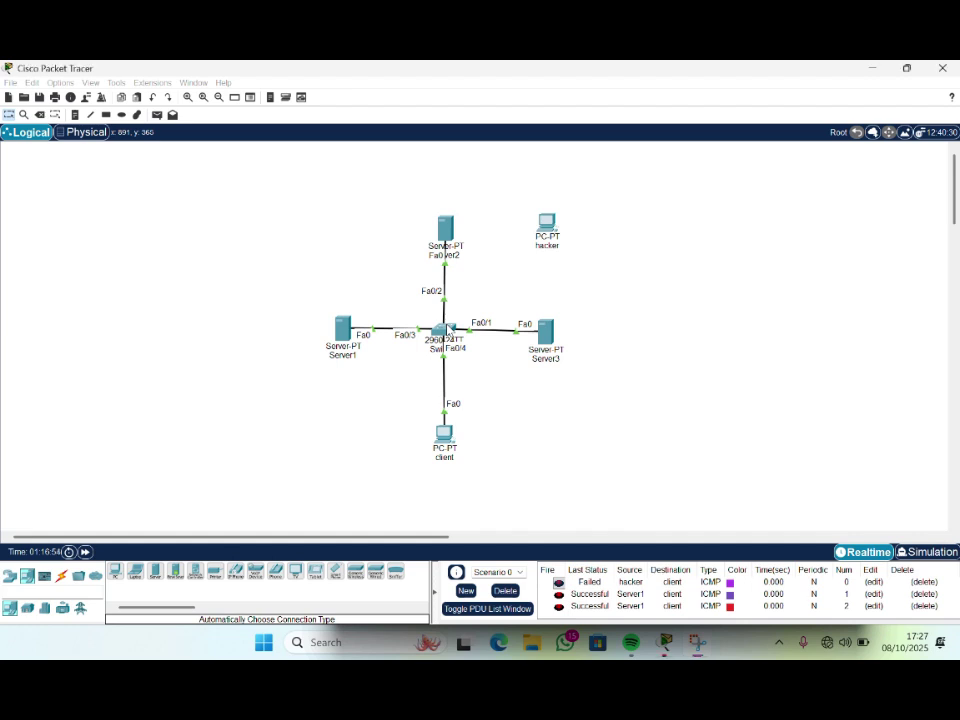
Reopen the switch's command line, enter global configuration mode and run do show port-security int fa0/3
click(447, 330)
key(Return)
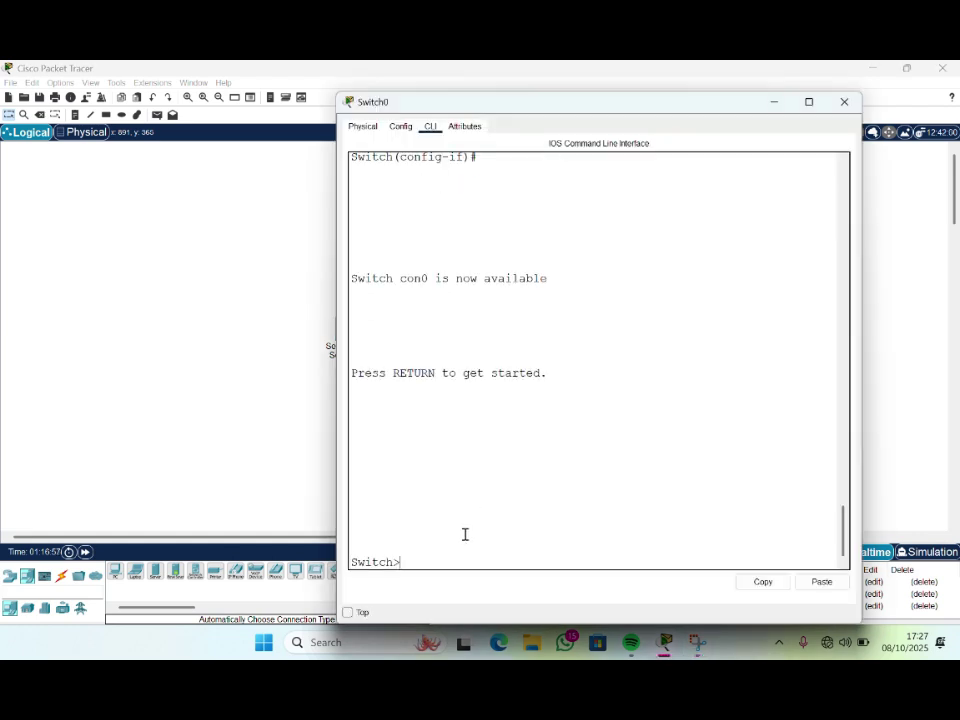
text(en)
key(Return)
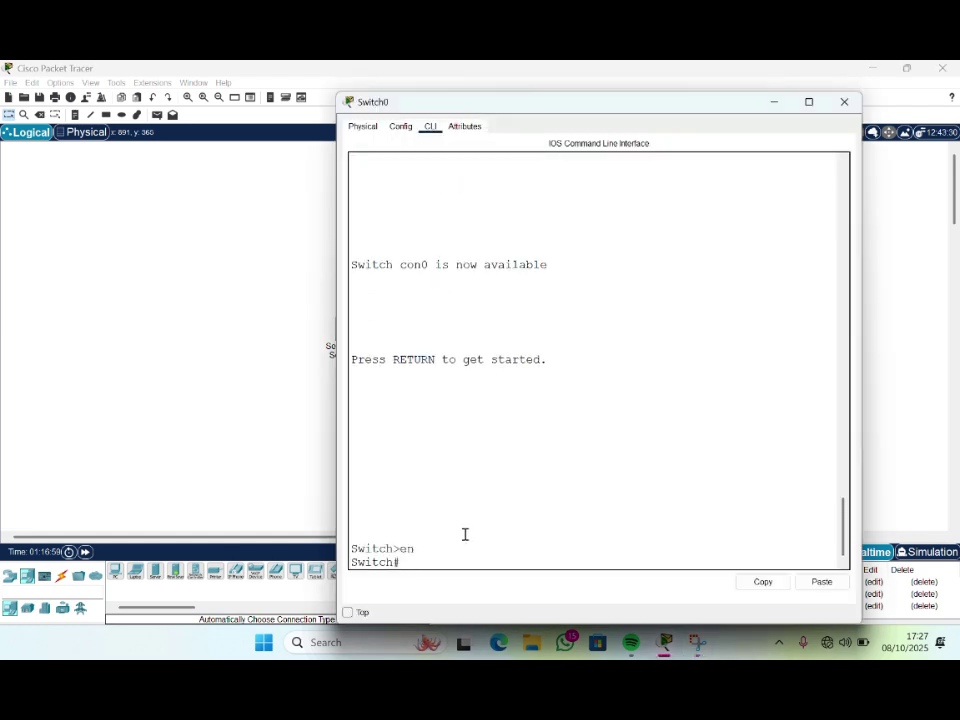
text(conf t)
key(Return)
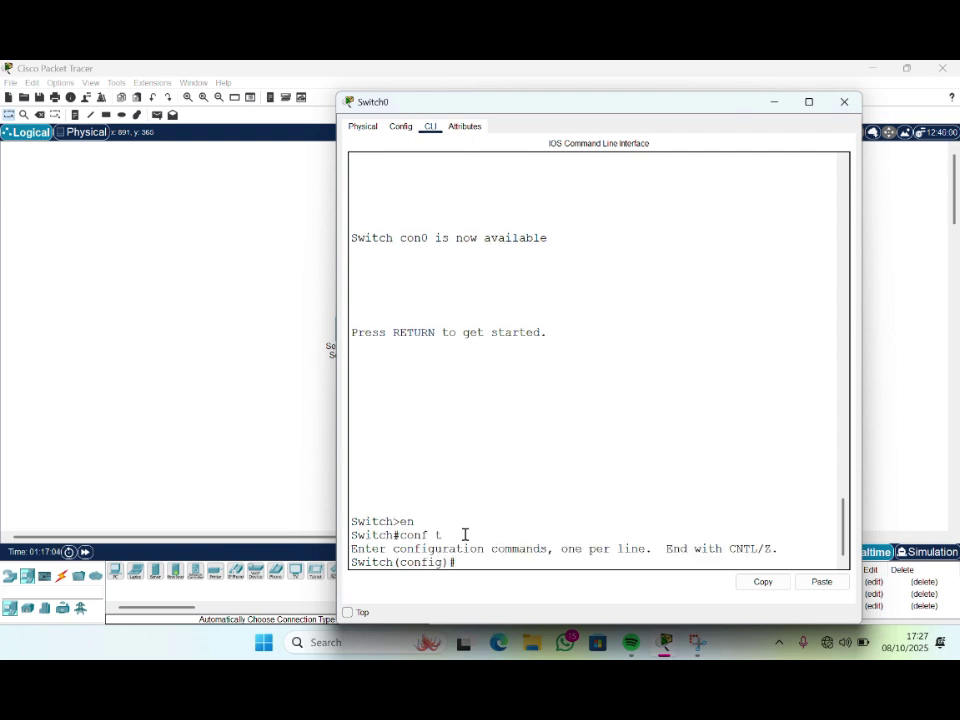
text(do show port-secu)
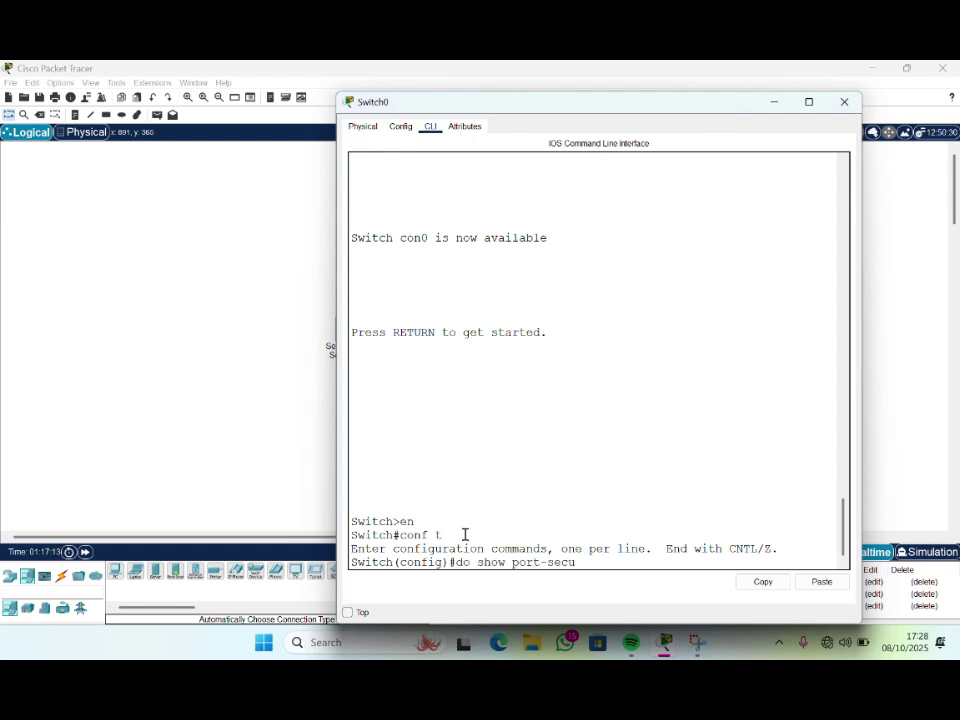
text(rity int fa0/3)
key(Return)
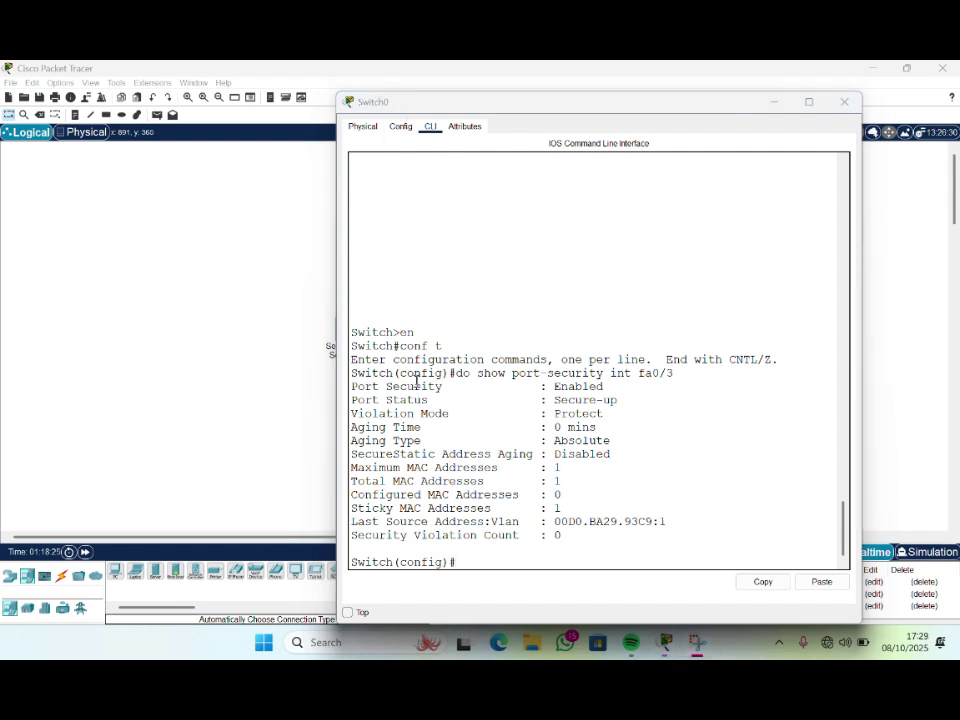
Examine the MAC address counts and the Last Source Address line in the fa0/3 port-security output
drag(353, 508, 188, 500)
click(188, 500)
click(443, 333)
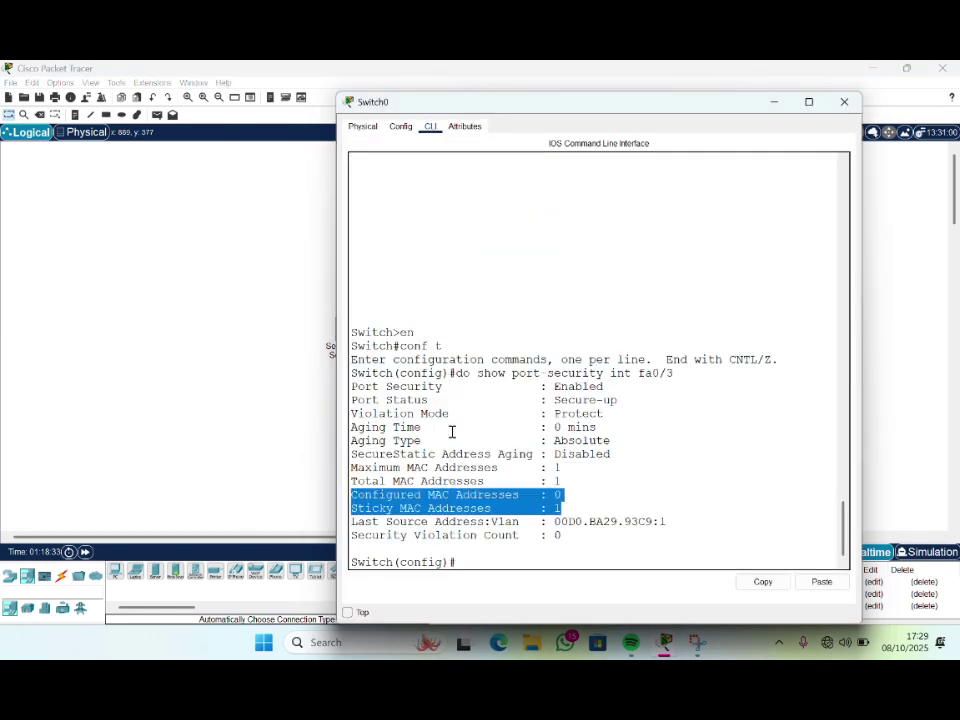
click(598, 272)
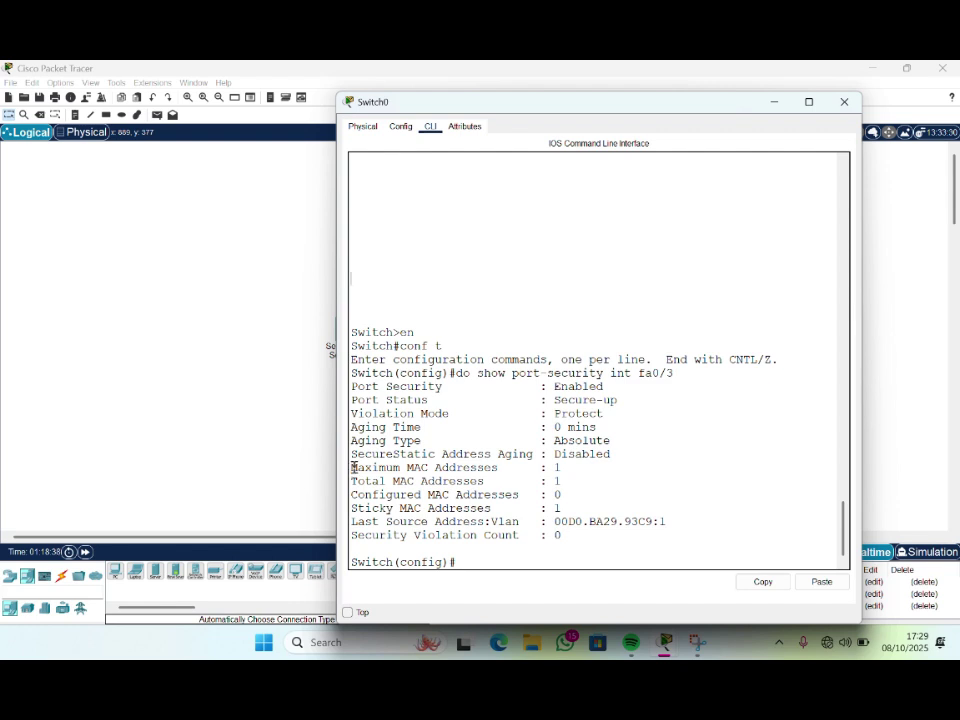
drag(351, 468, 641, 533)
click(574, 484)
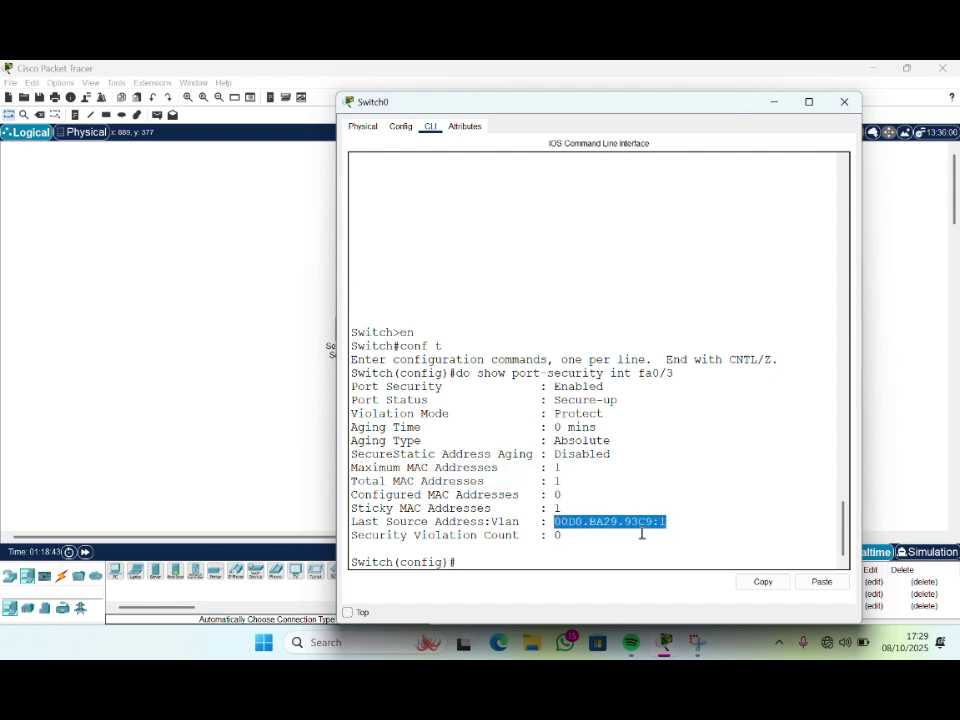
click(481, 562)
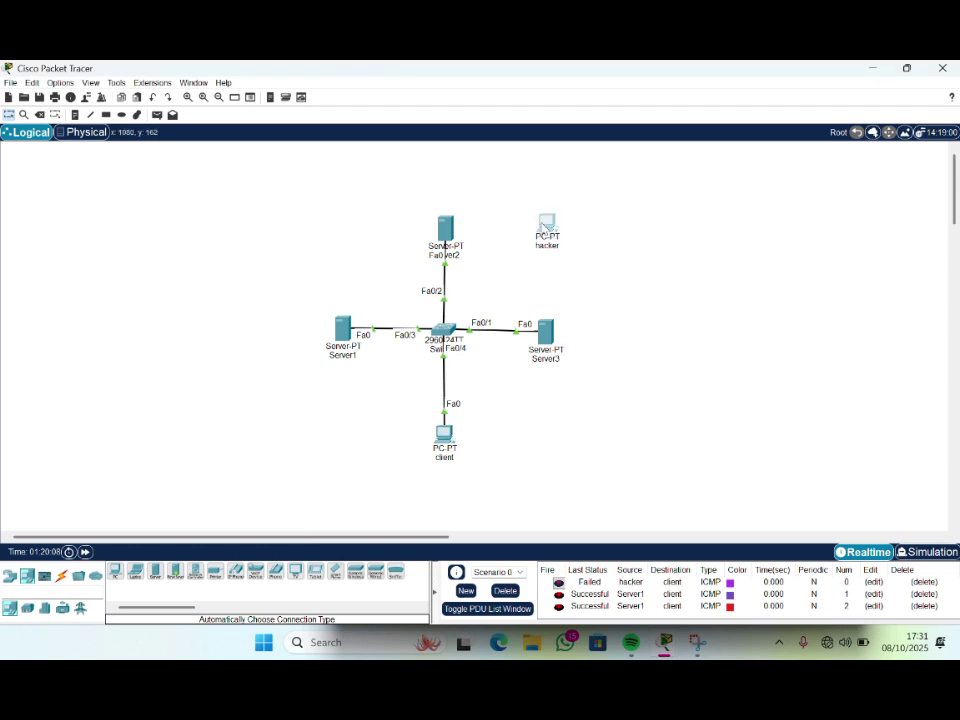
Move the hacker PC below Server1 and reconnect the switch's Fa0/3 cable from Server1 to the hacker's Fa0 port
drag(550, 230, 330, 425)
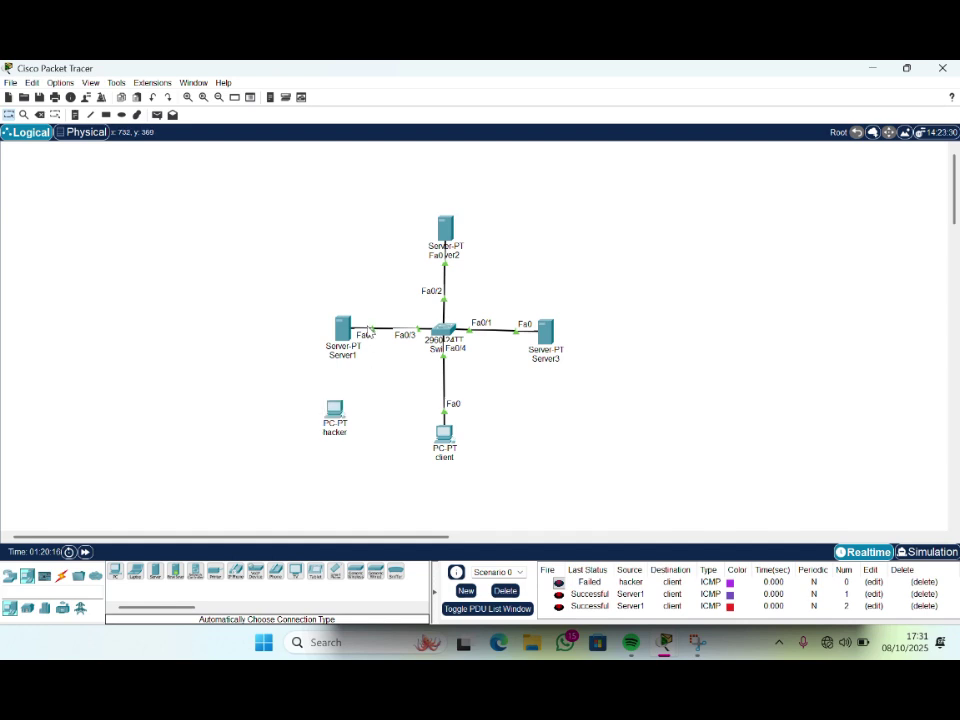
drag(374, 332, 334, 407)
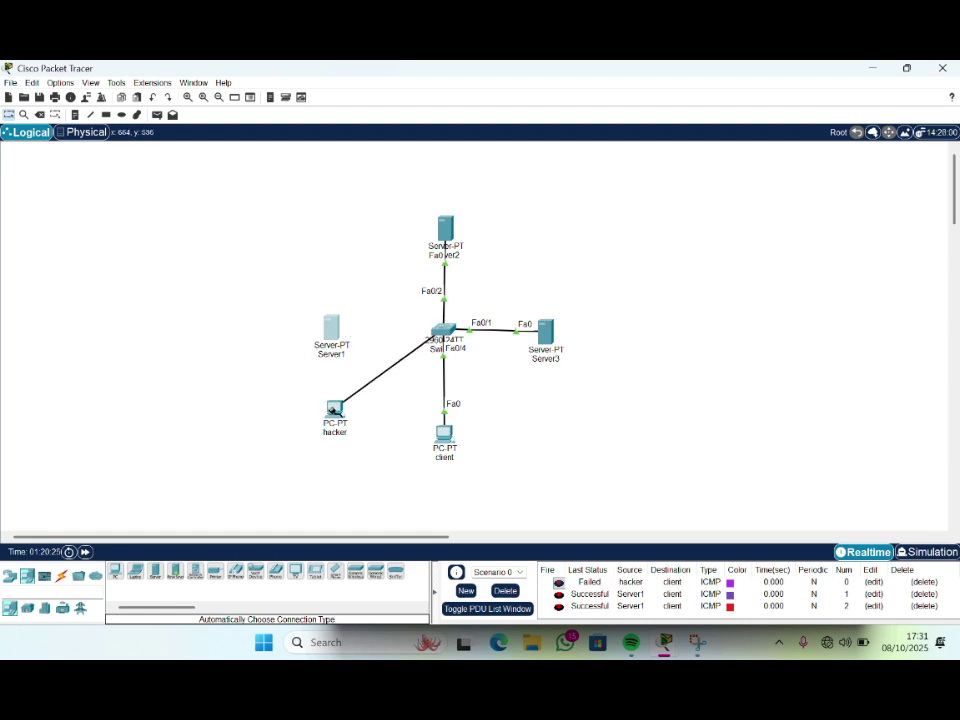
click(334, 407)
click(345, 466)
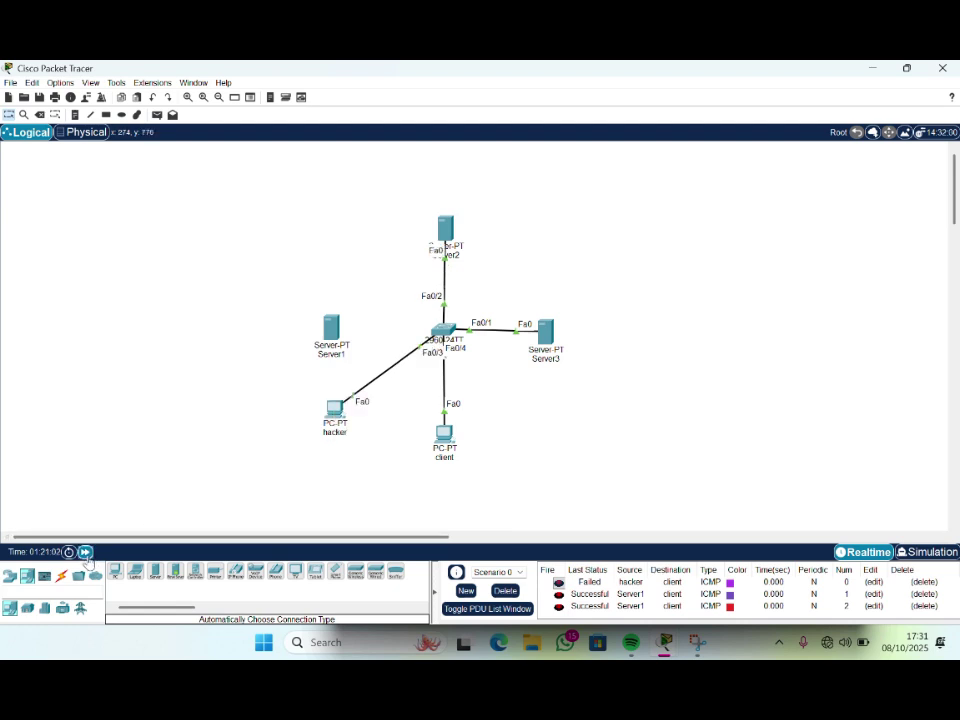
Send a simple PDU from the hacker PC to Server2
click(156, 114)
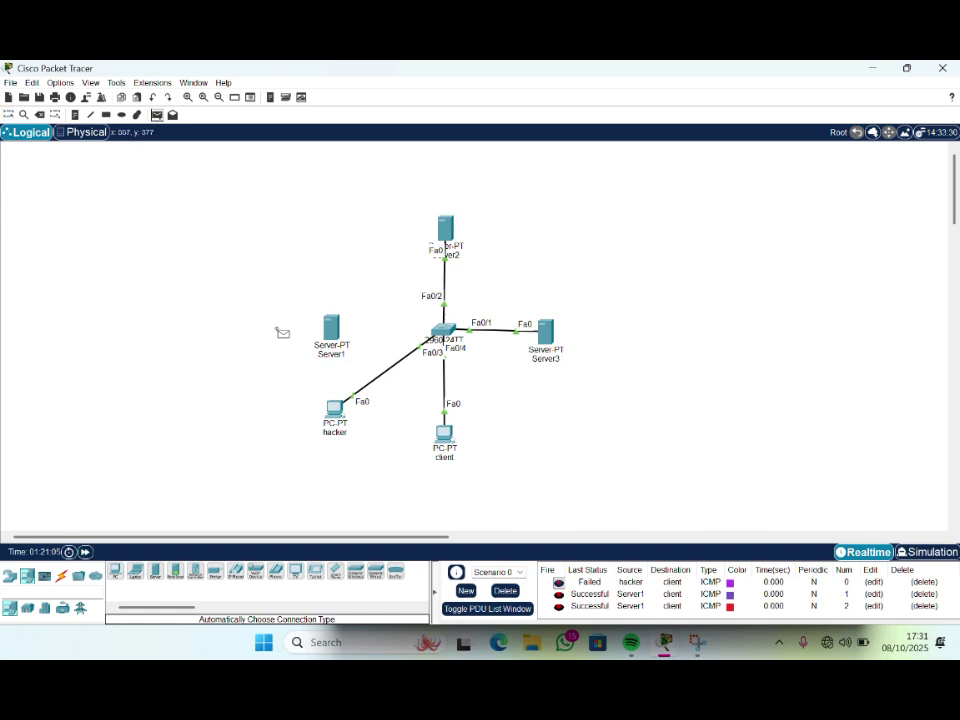
click(336, 408)
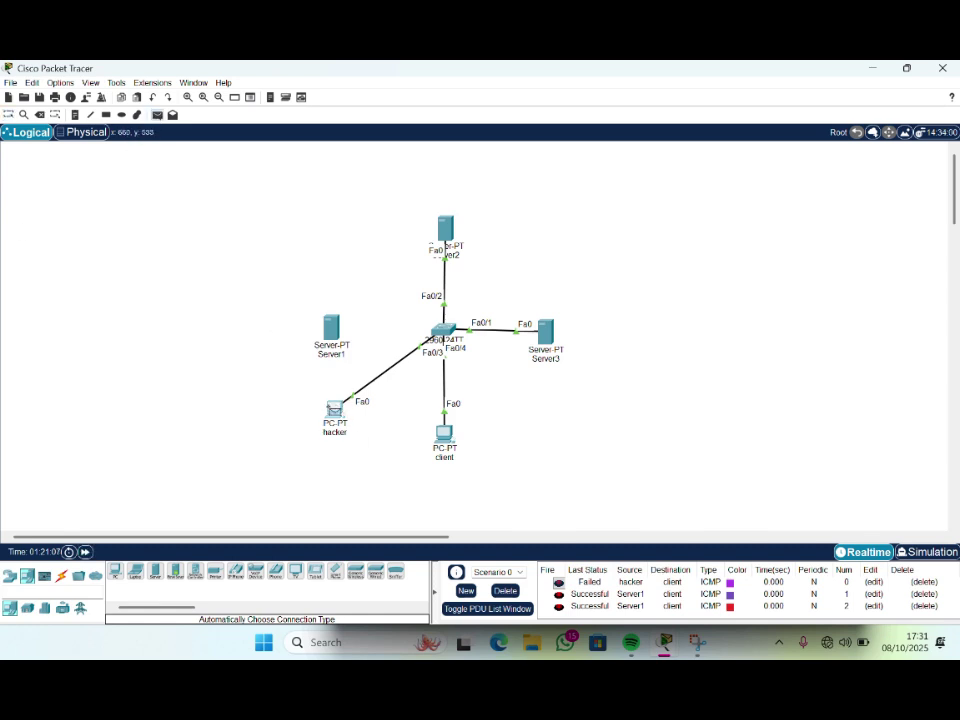
click(448, 228)
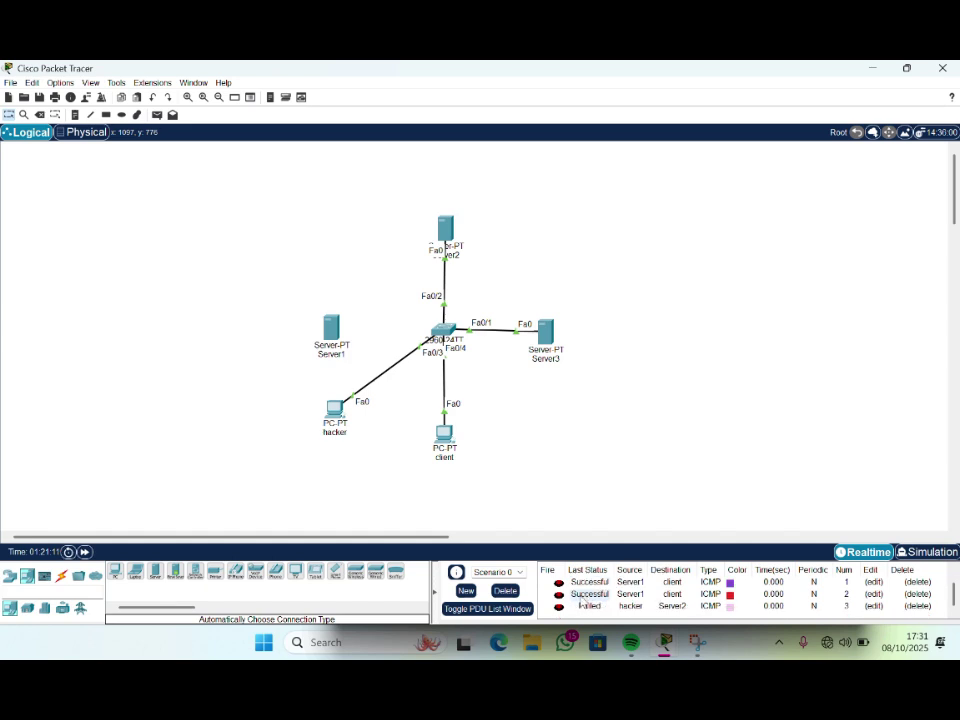
Clear the PDU list and send a simple PDU from the hacker PC to Server3
click(505, 591)
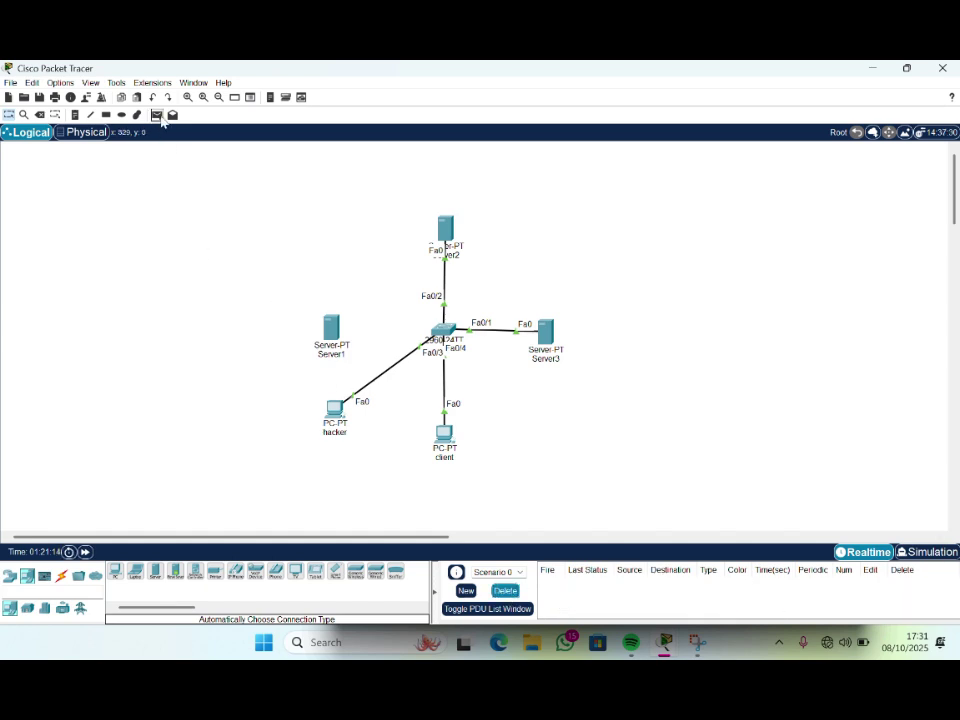
click(156, 114)
click(336, 408)
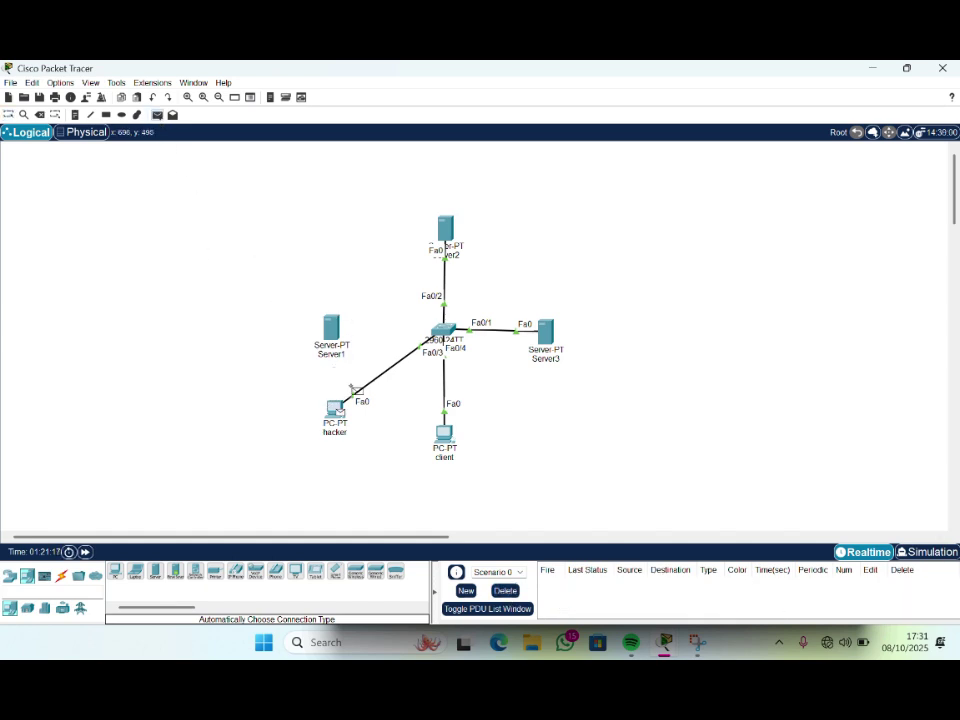
click(545, 332)
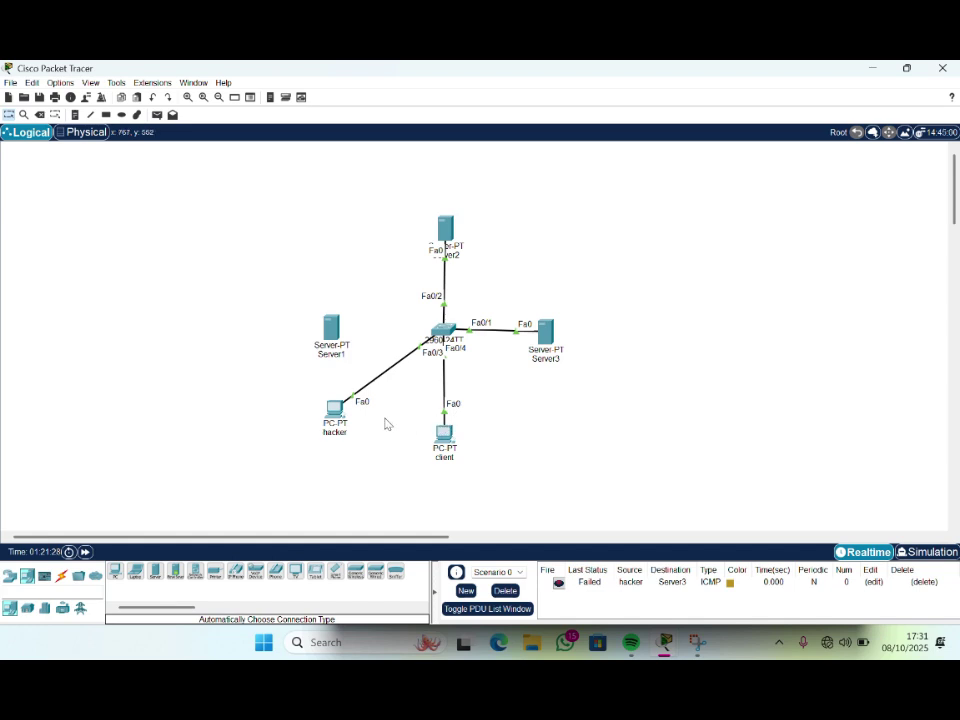
Reconnect the switch's Fa0/3 cable from the hacker PC to Server1's FastEthernet0 port and fast-forward the simulation time
click(353, 397)
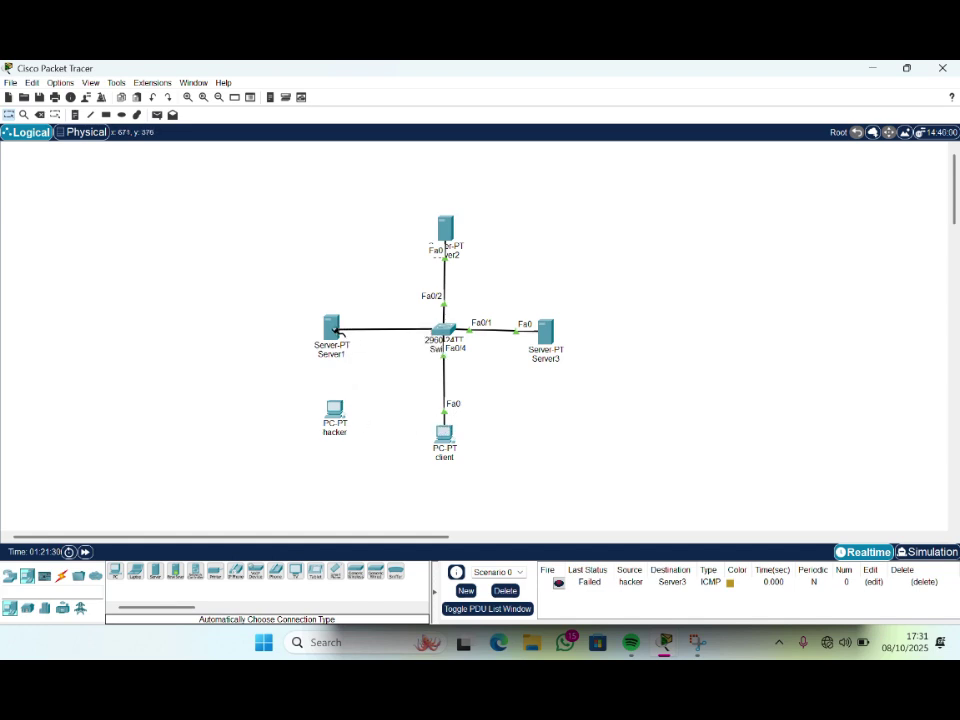
click(331, 328)
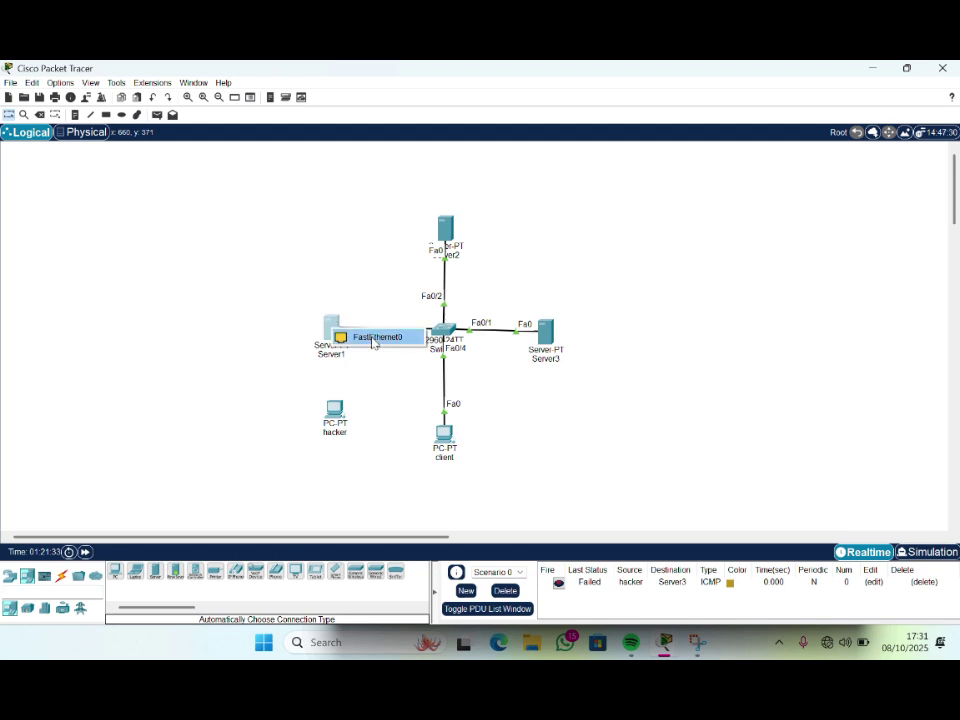
click(375, 338)
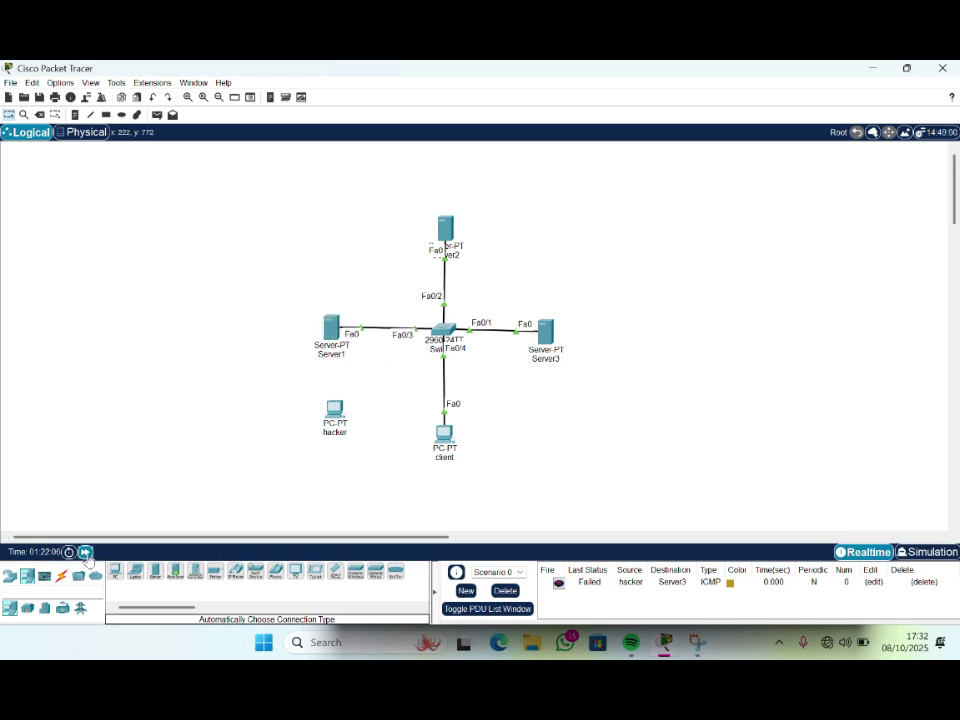
click(86, 553)
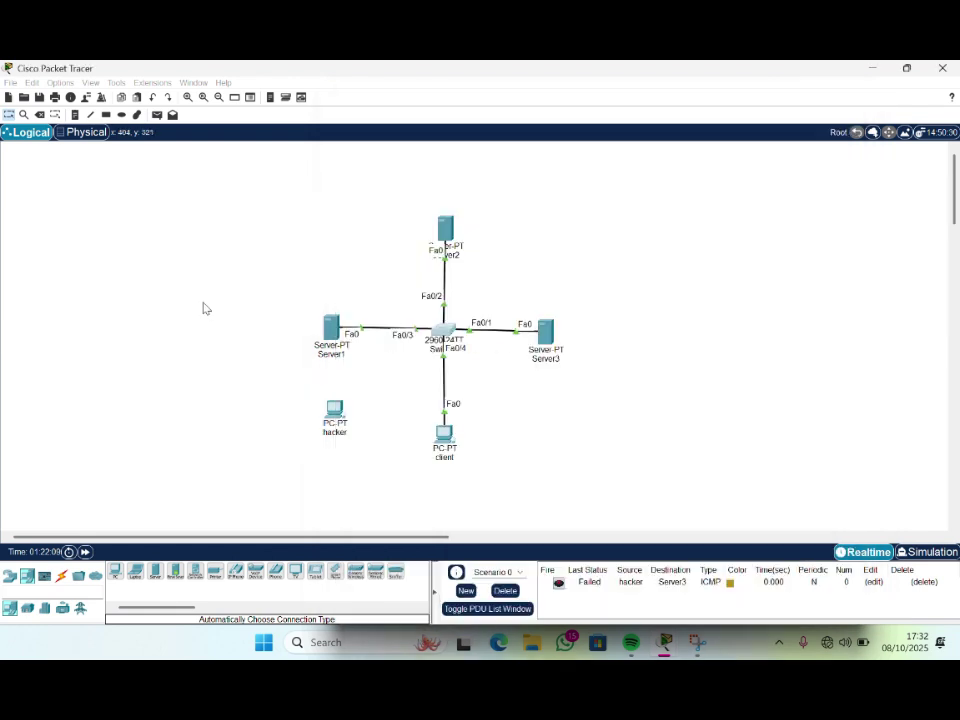
Send simple PDUs from Server1, Server2 and Server3 to the client, one after another
click(156, 114)
click(333, 328)
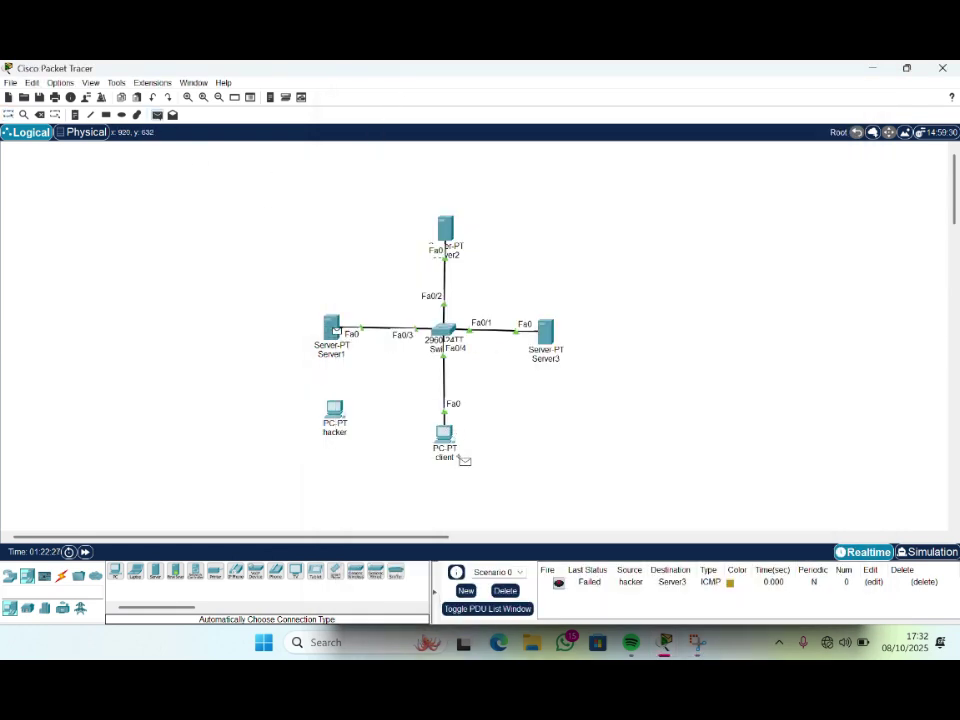
click(444, 436)
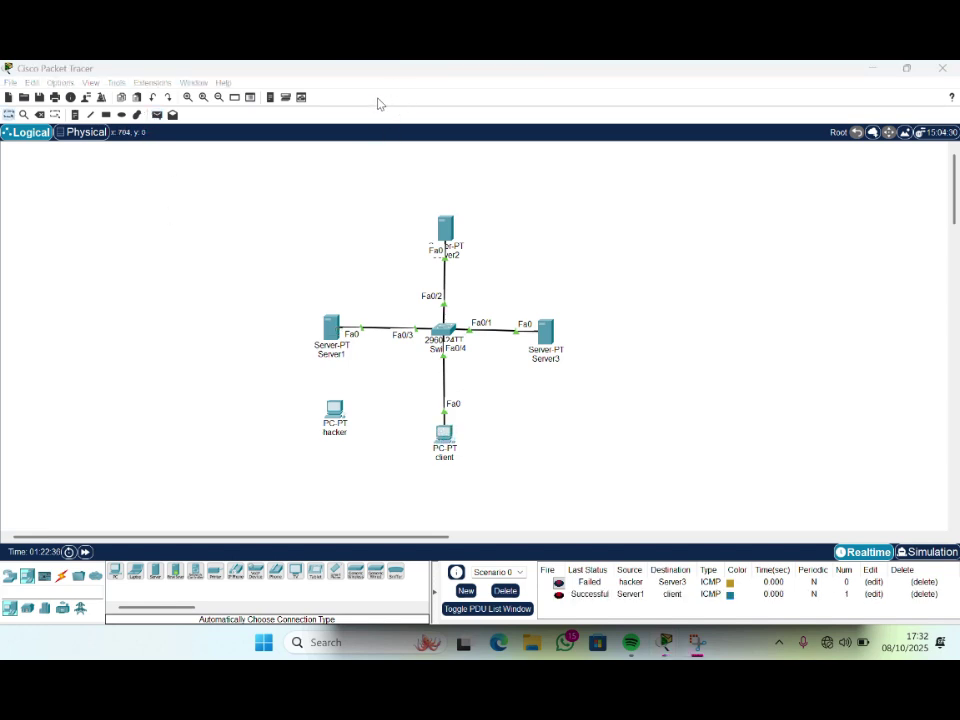
click(156, 114)
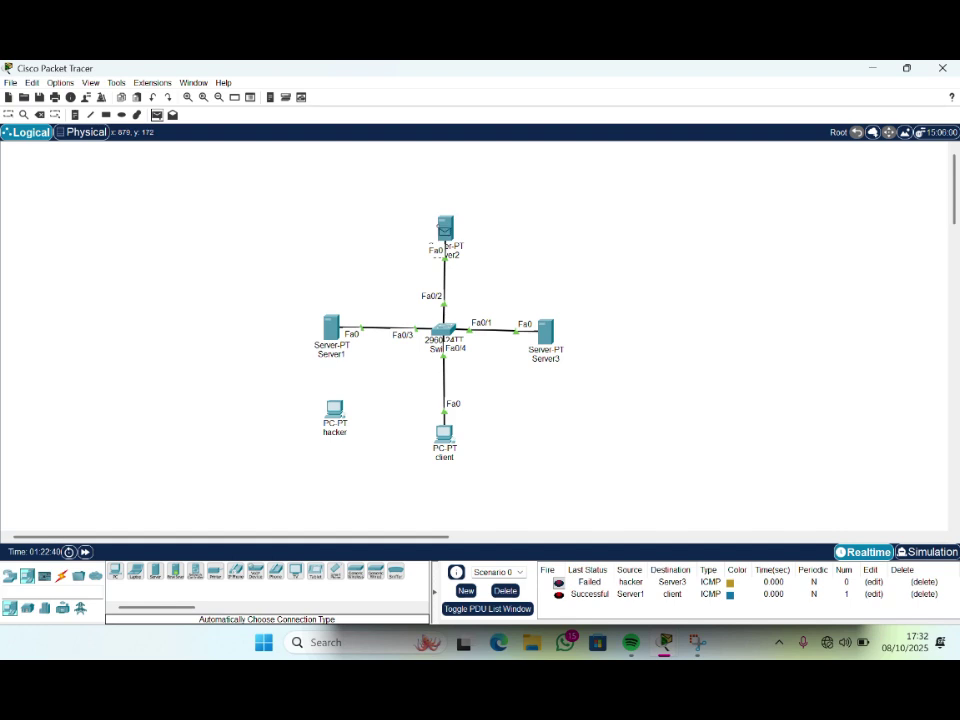
click(445, 228)
click(444, 436)
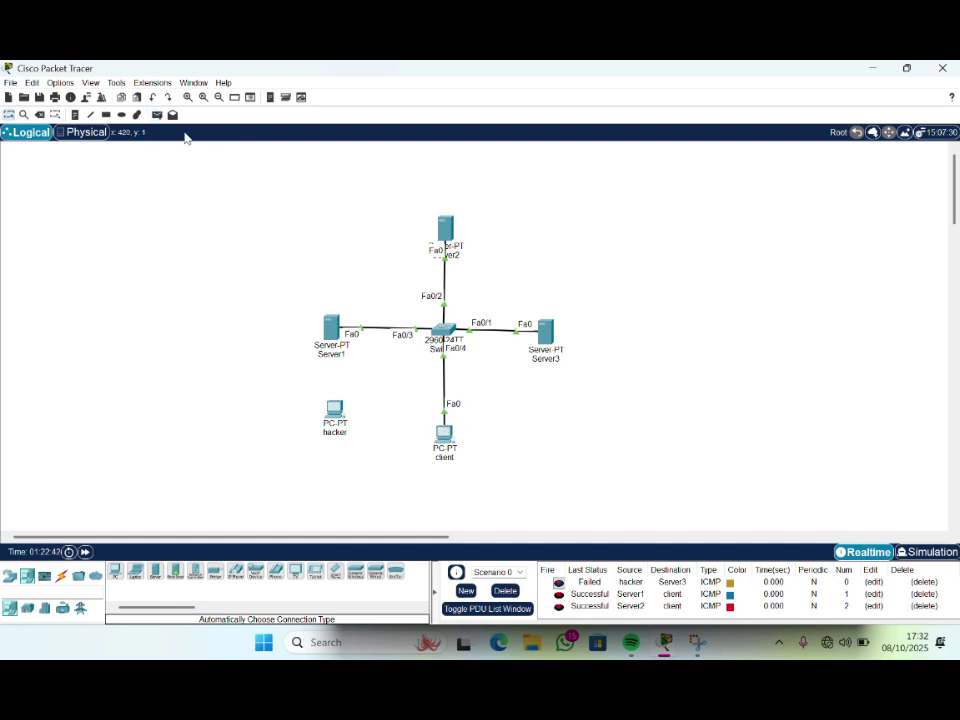
click(156, 114)
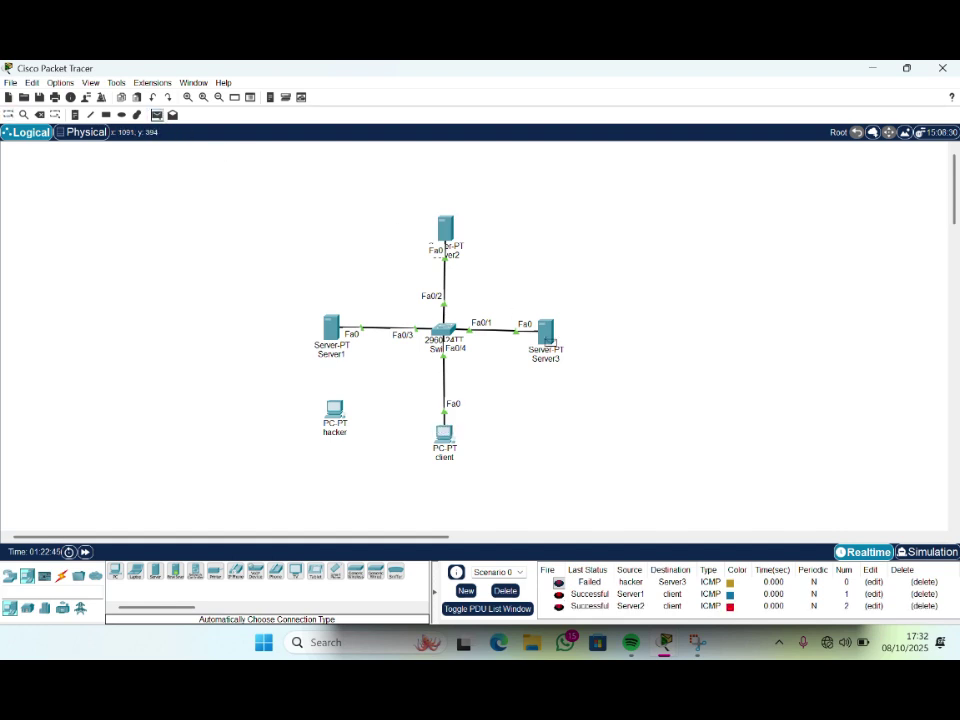
click(332, 326)
click(452, 448)
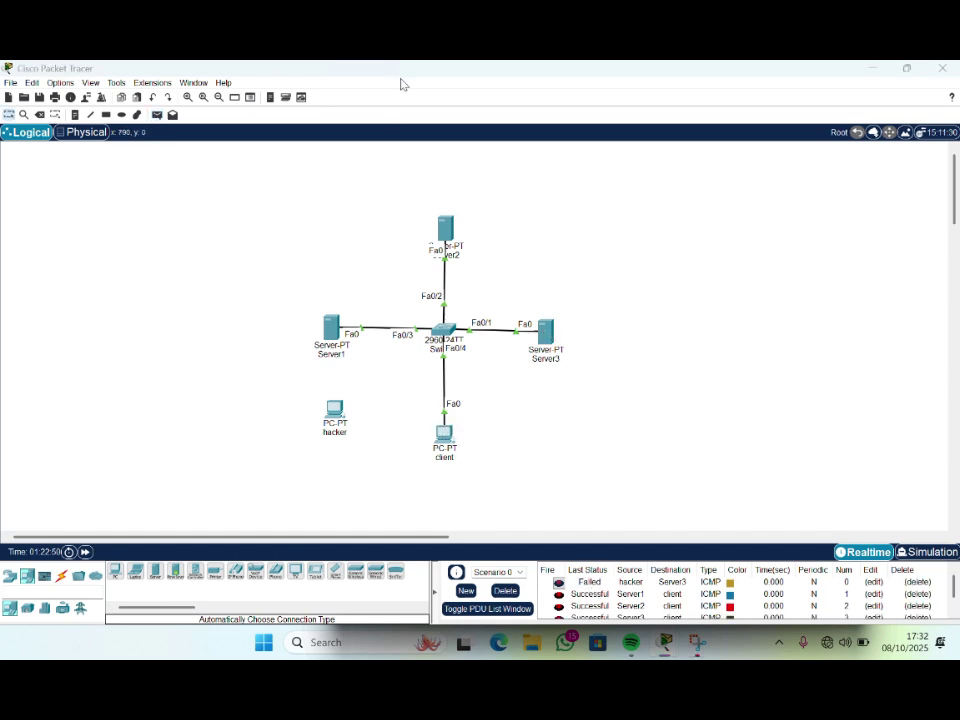
Open the switch's command line and run do show port-security int fa0/3
click(443, 330)
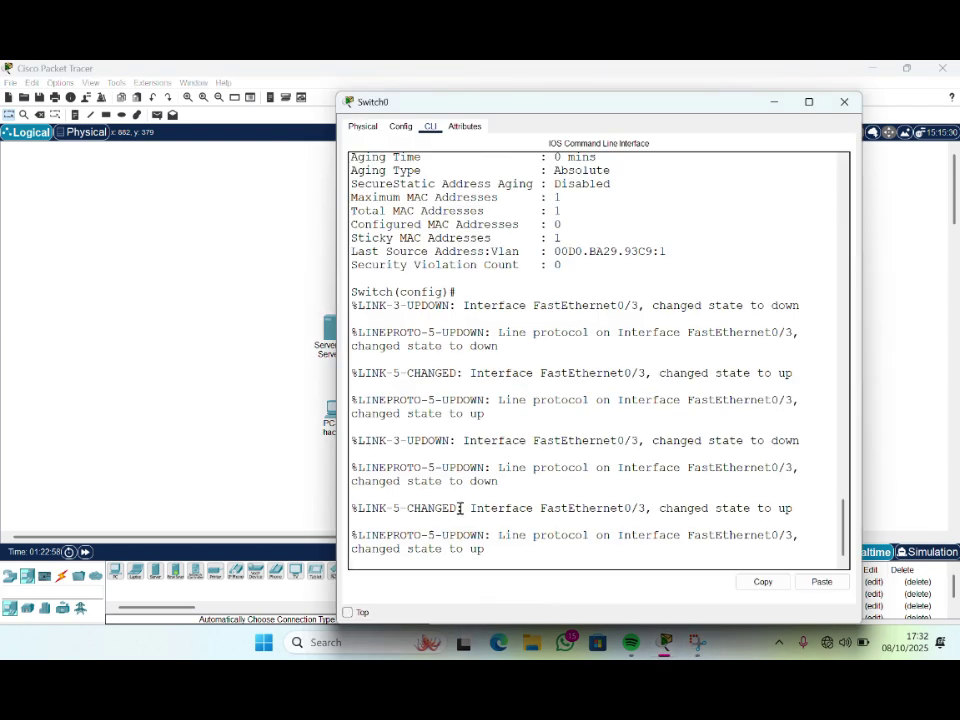
key(Return)
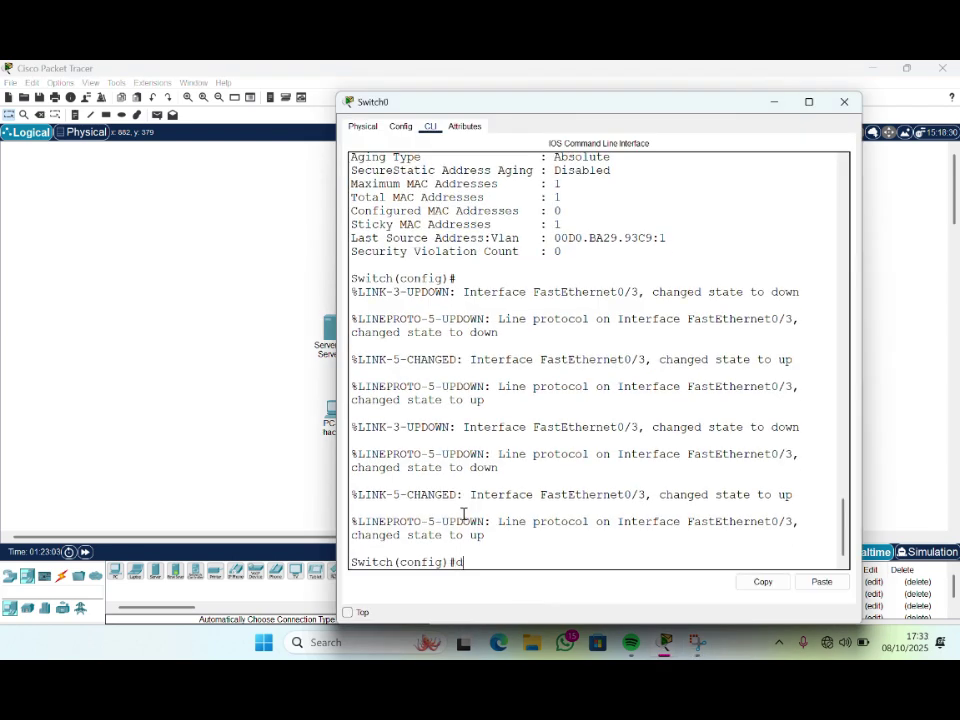
text(do show port-security)
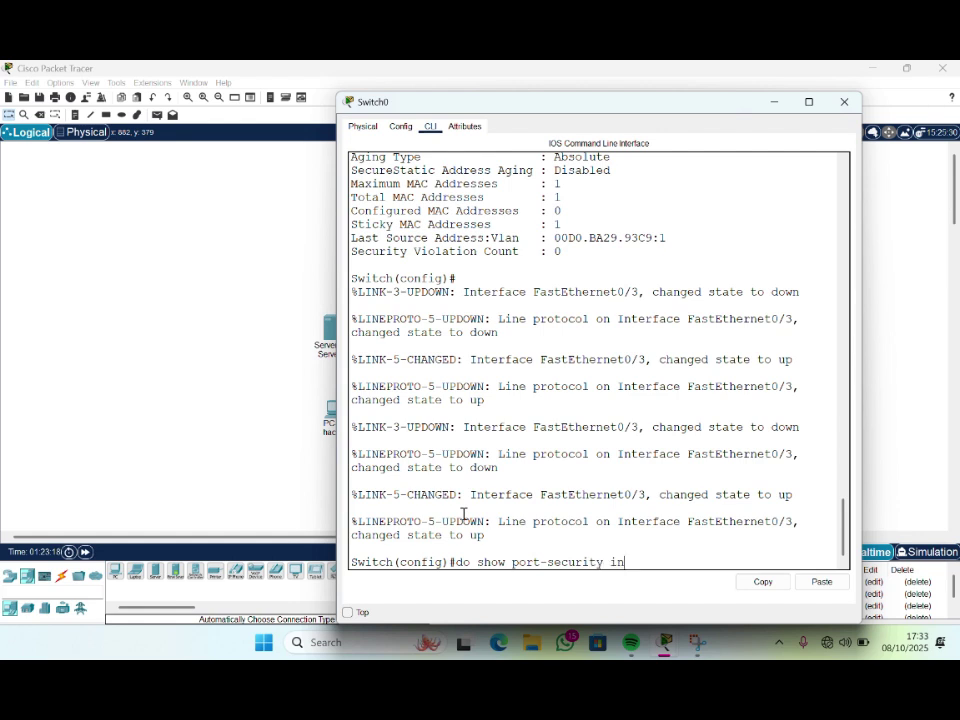
text(int fa0/3)
key(Return)
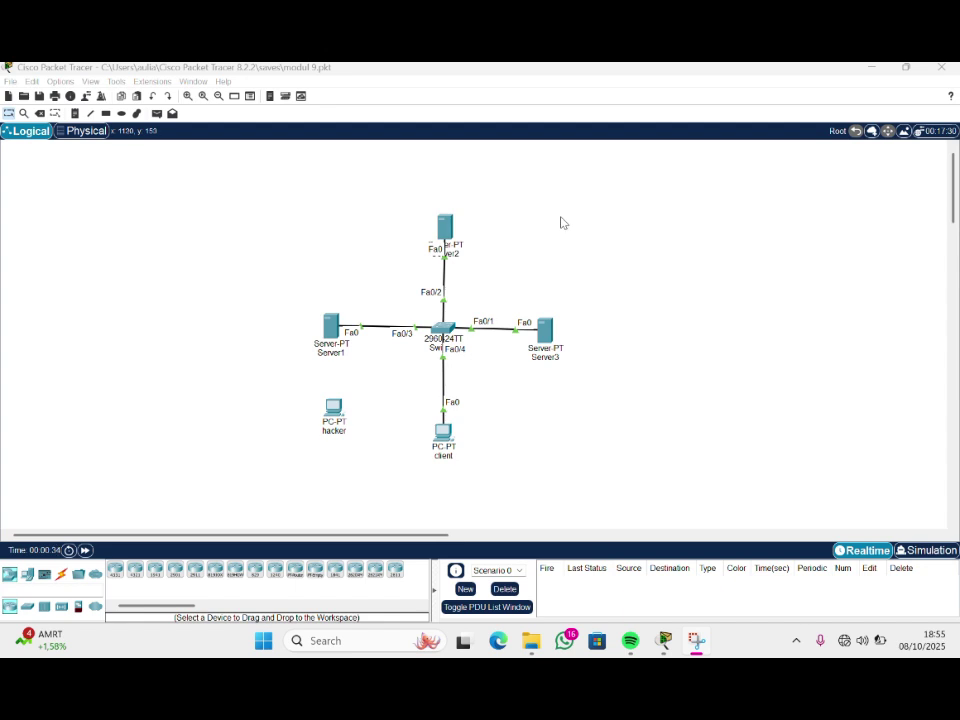
Move Server1 and the hacker PC apart, and place a new server named Server 4 in the space between the hacker and the switch
drag(337, 329, 342, 237)
drag(335, 410, 299, 402)
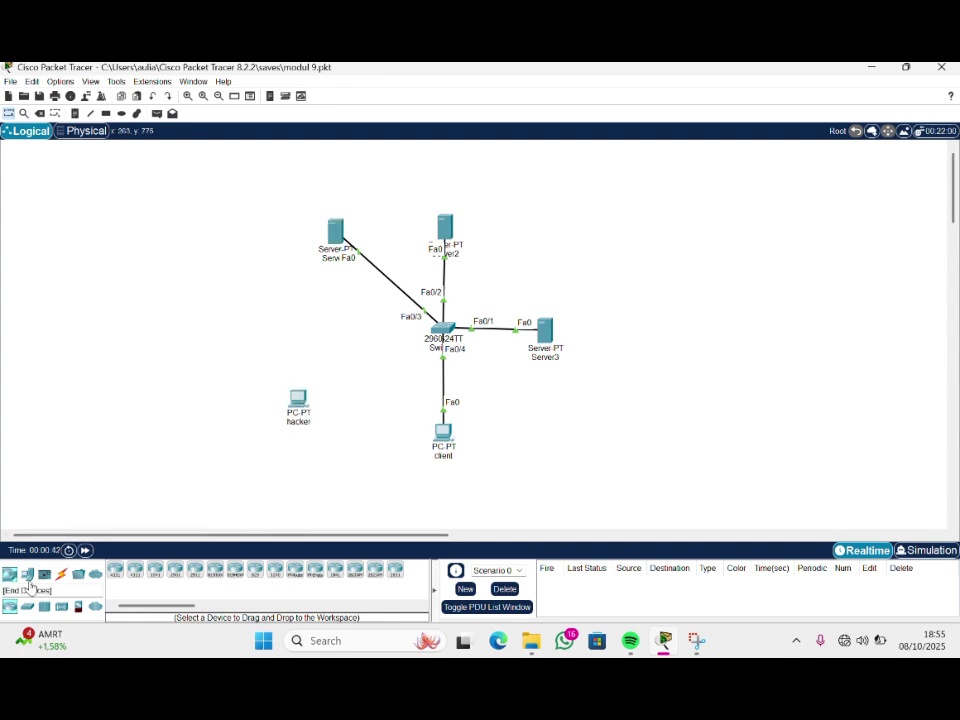
click(27, 574)
click(155, 570)
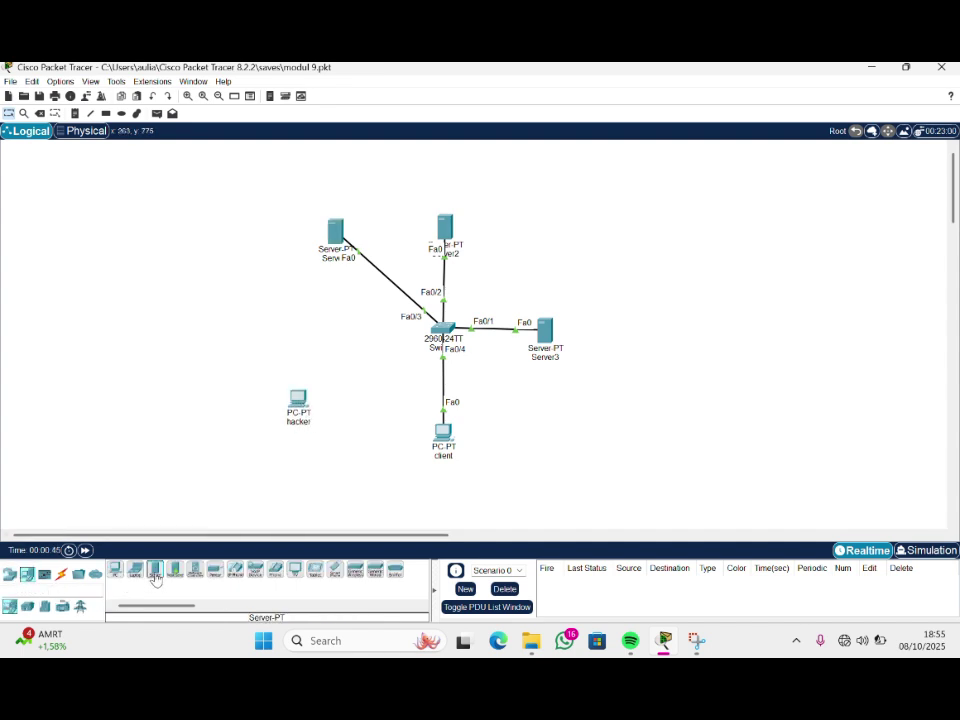
click(360, 377)
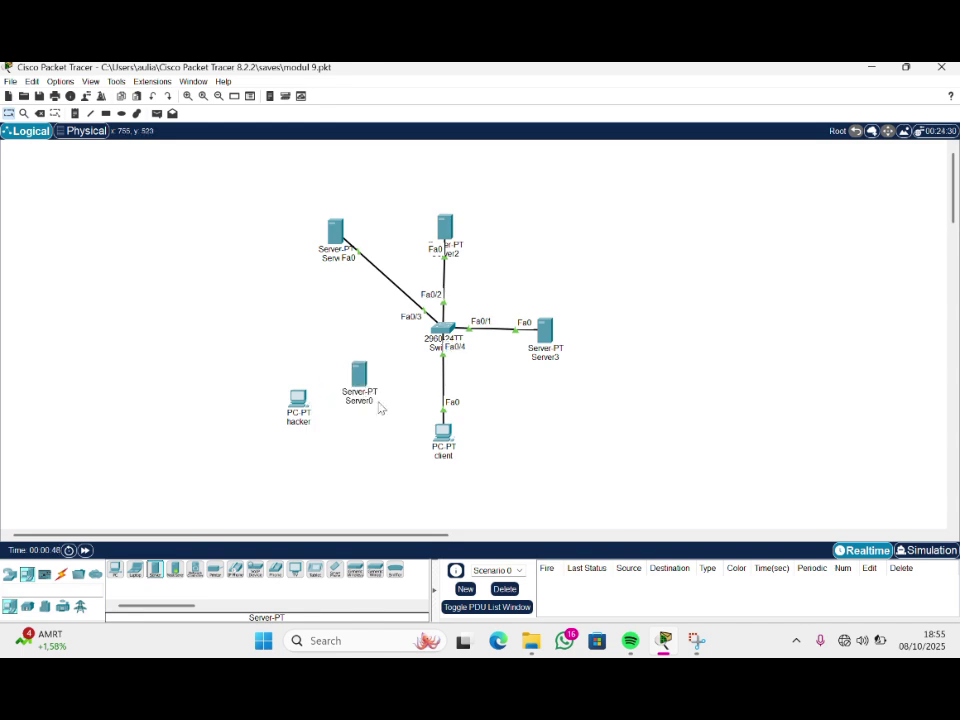
click(374, 400)
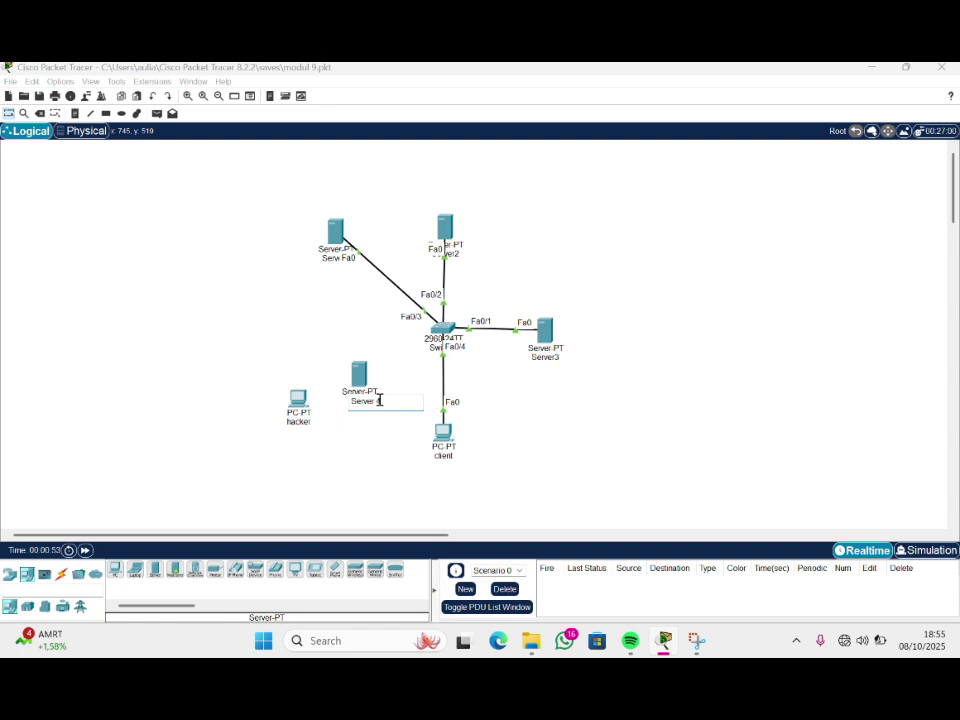
key(Return)
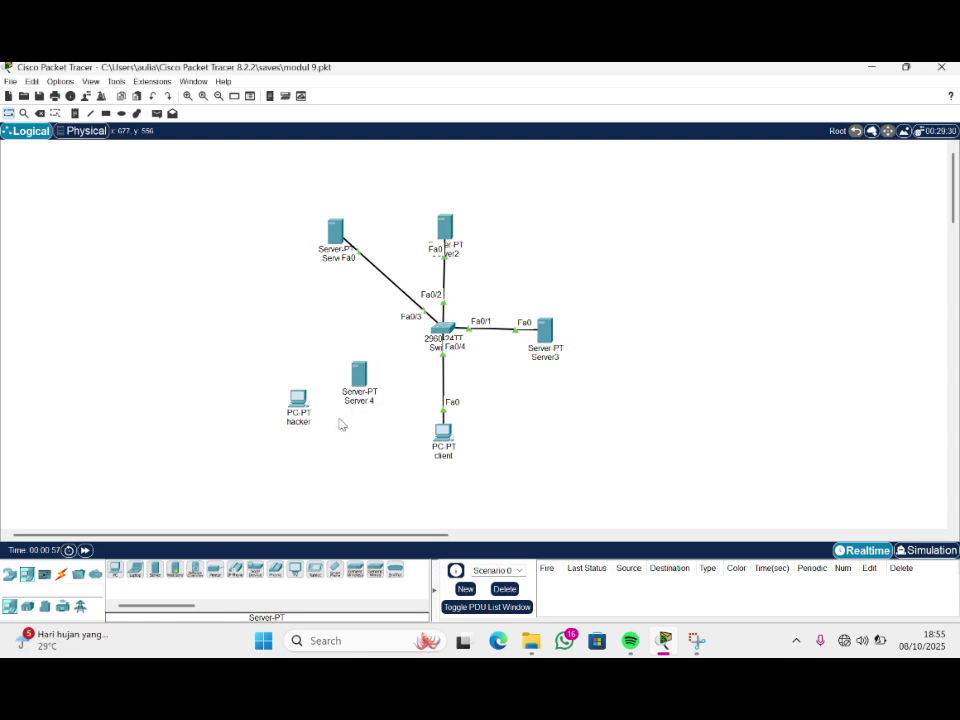
Connect the switch to Server 4 using the automatic connection type
click(61, 574)
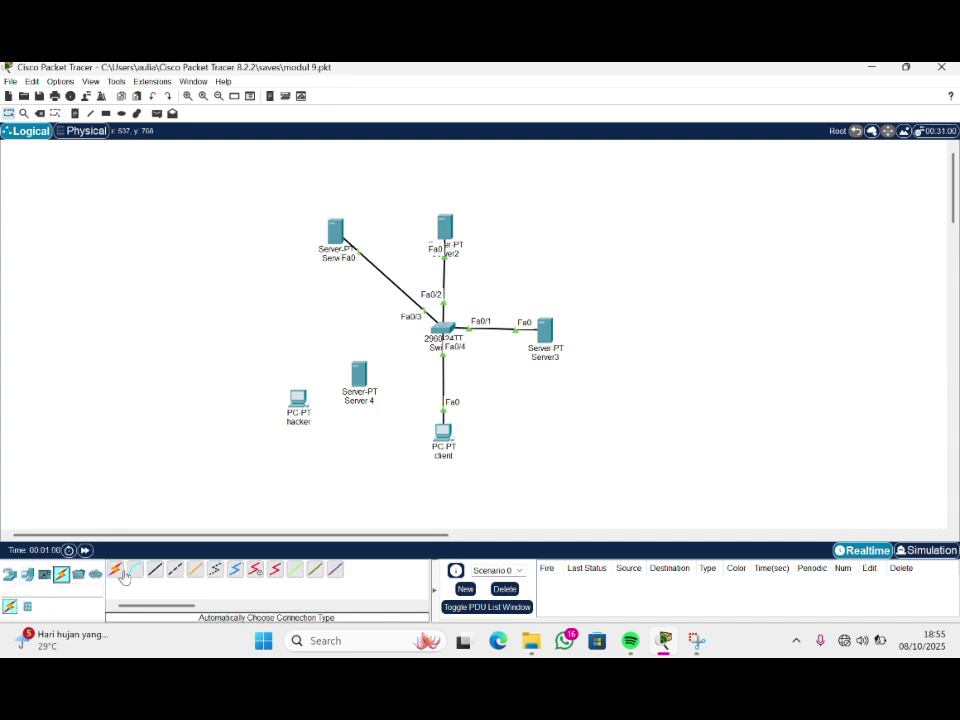
click(116, 570)
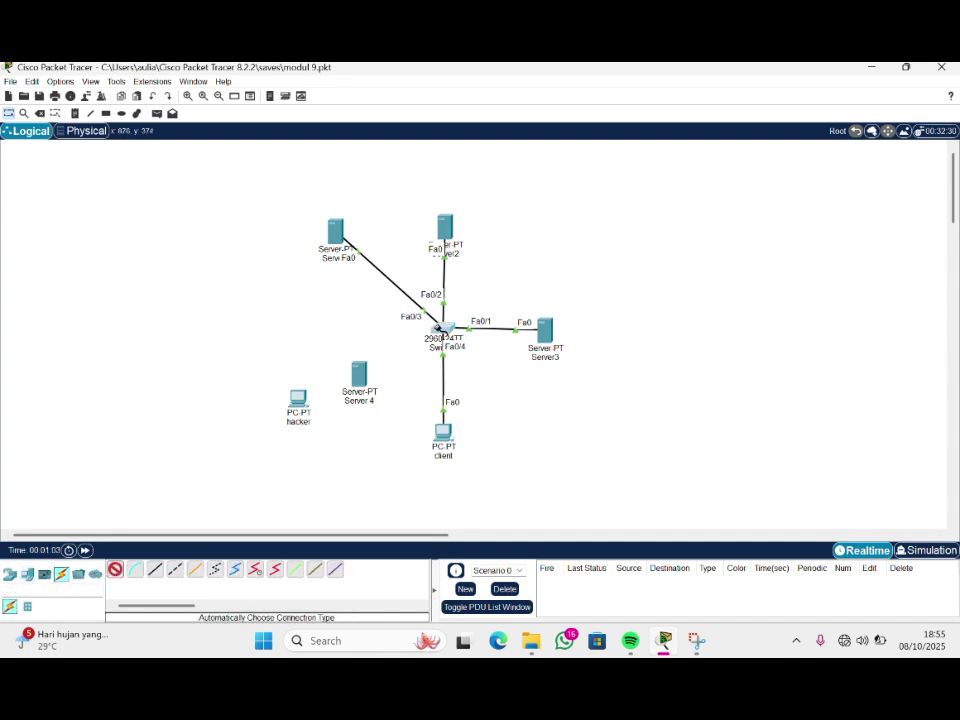
click(437, 328)
click(358, 376)
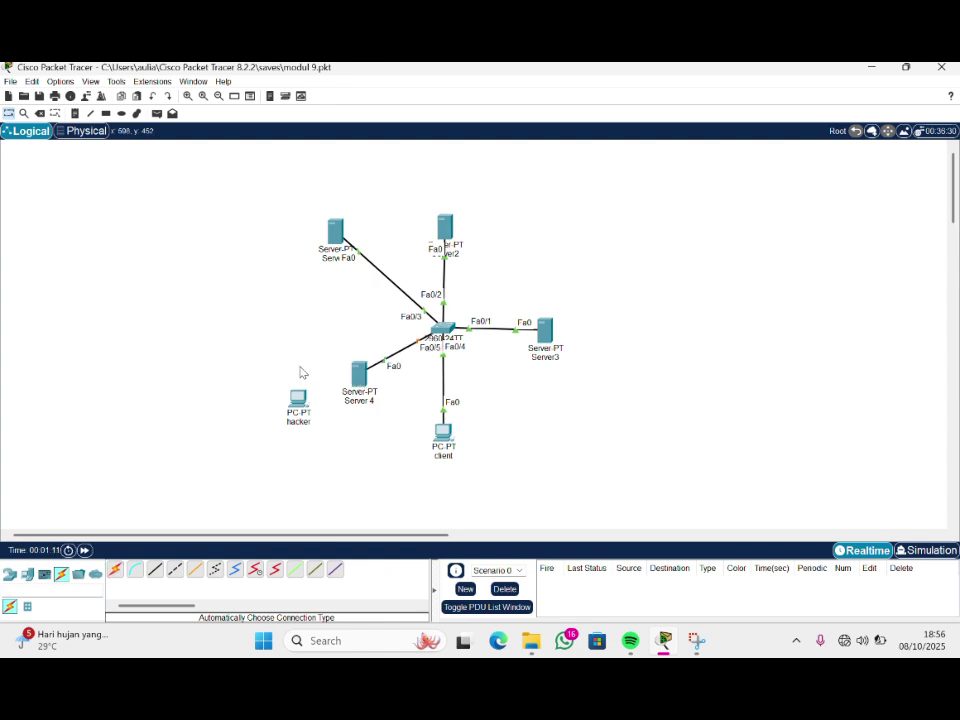
Give Server 4 the static IPv4 address 192.168.50.6 with subnet mask 255.255.255.0
click(362, 377)
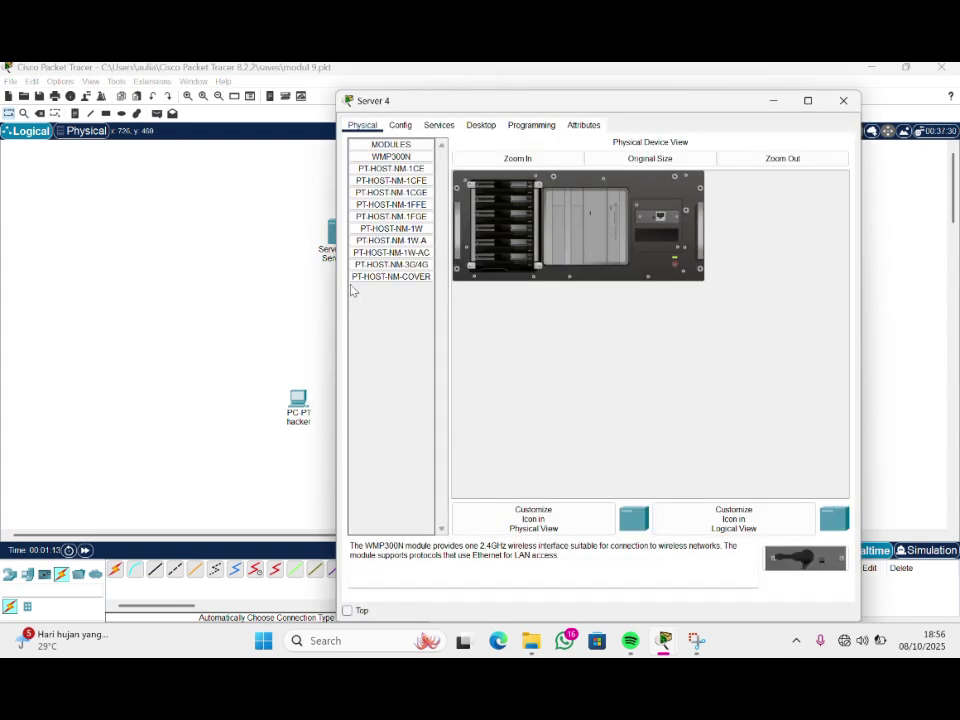
click(471, 126)
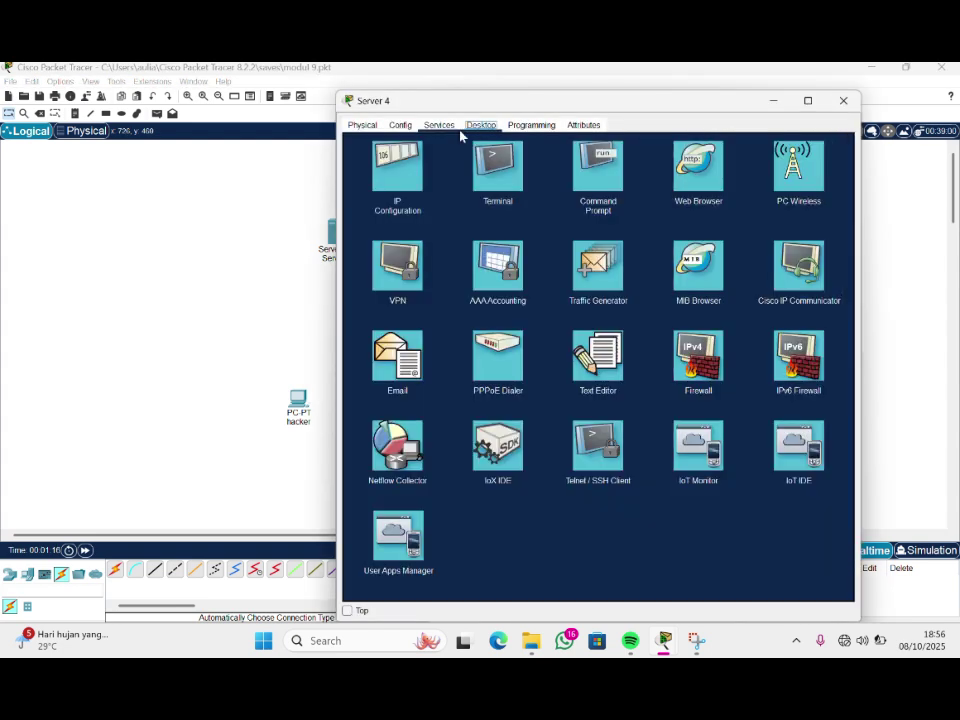
click(397, 168)
click(659, 191)
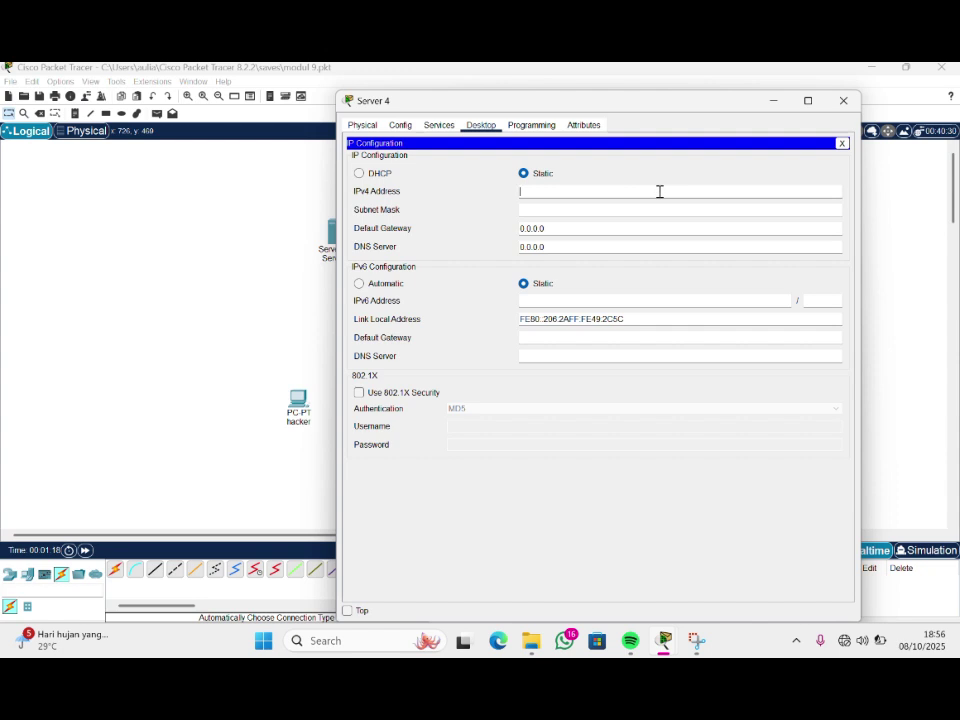
text(192.168.50.6)
key(Tab)
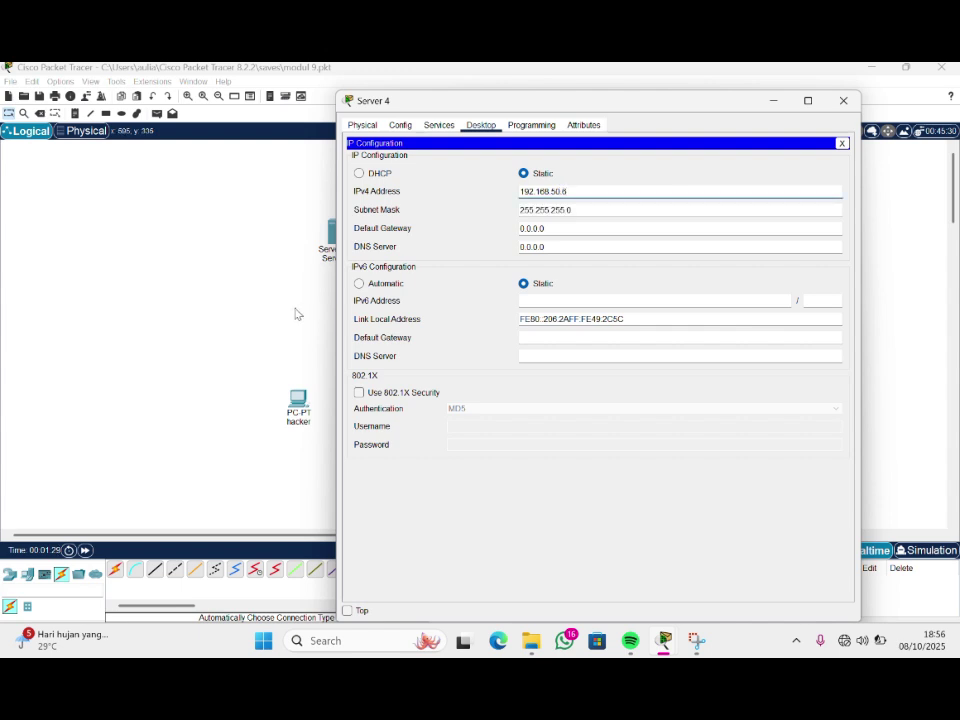
click(259, 292)
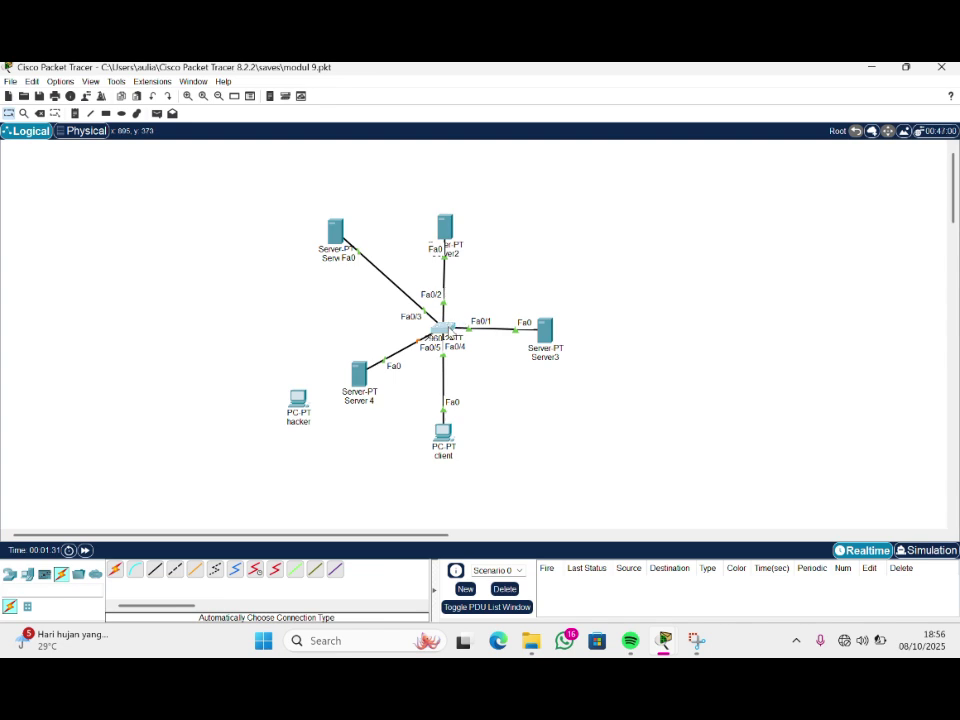
Open the switch's command line, enter privileged and global configuration mode, and enter interface configuration for fa0/5
double_click(446, 330)
click(429, 125)
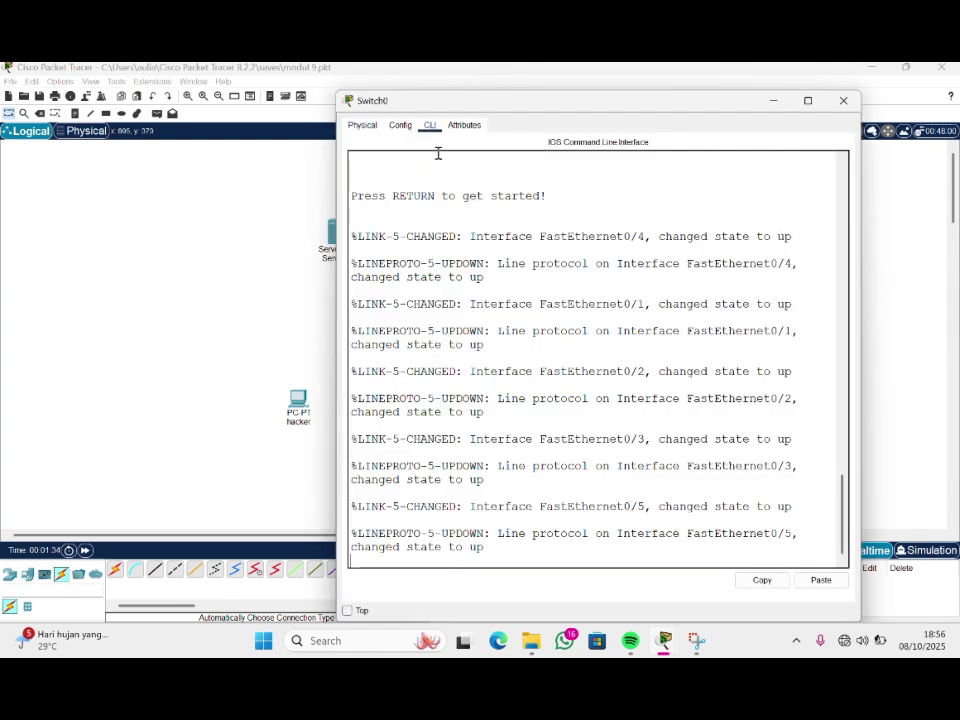
key(Return)
text(en)
key(Return)
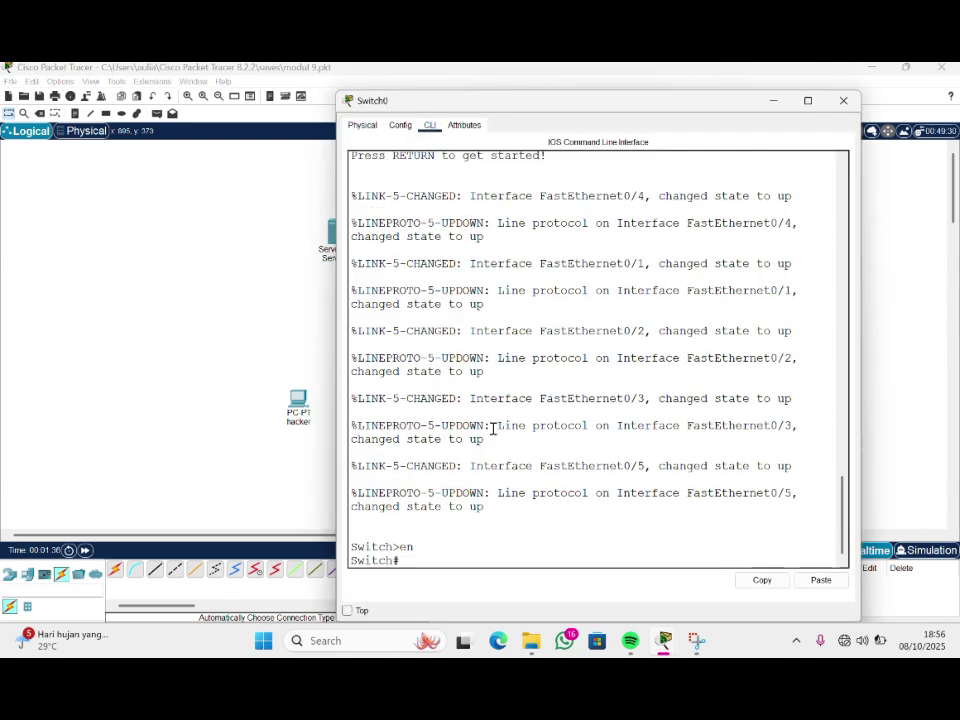
text(conf t)
key(Return)
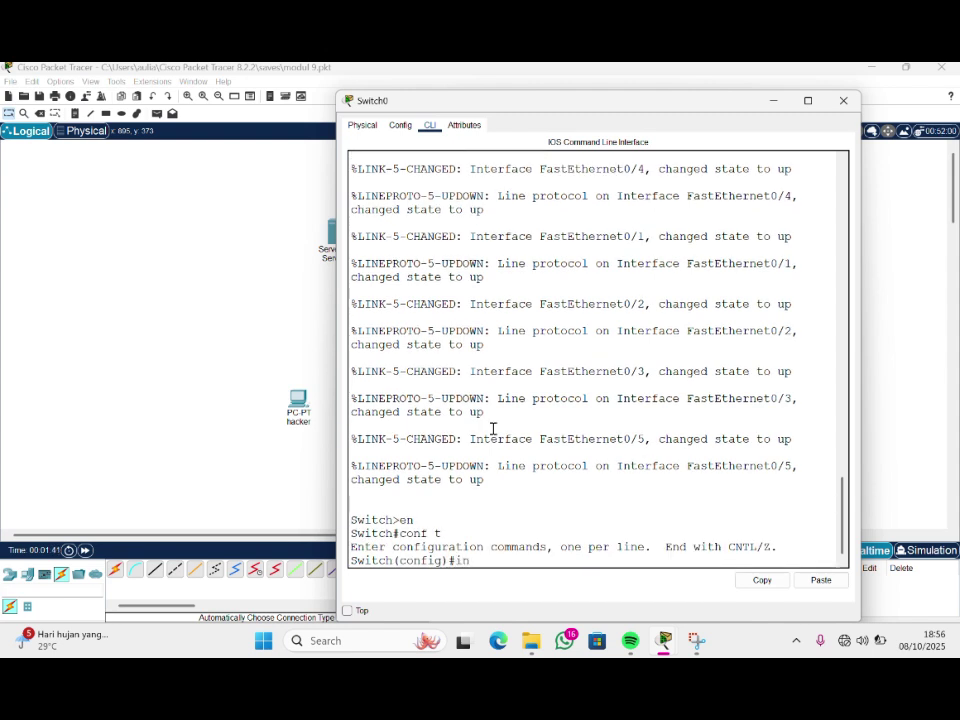
text(inf fa0/5)
key(Return)
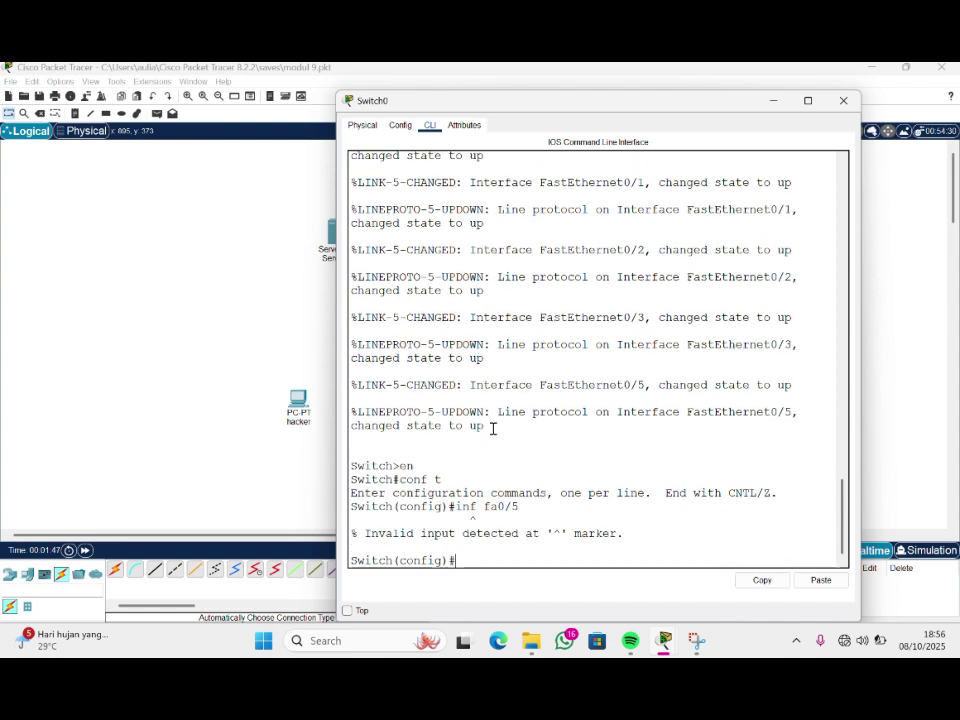
text(int fa0/5)
key(Return)
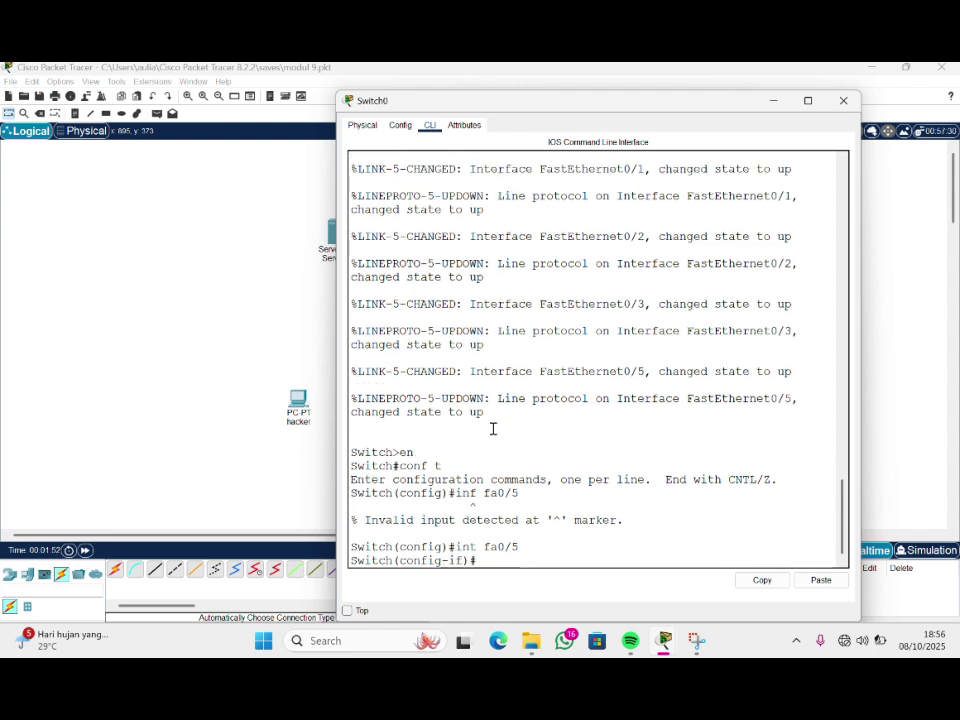
Set interface fa0/5 to switchport access mode and enable port security on it
text(swi)
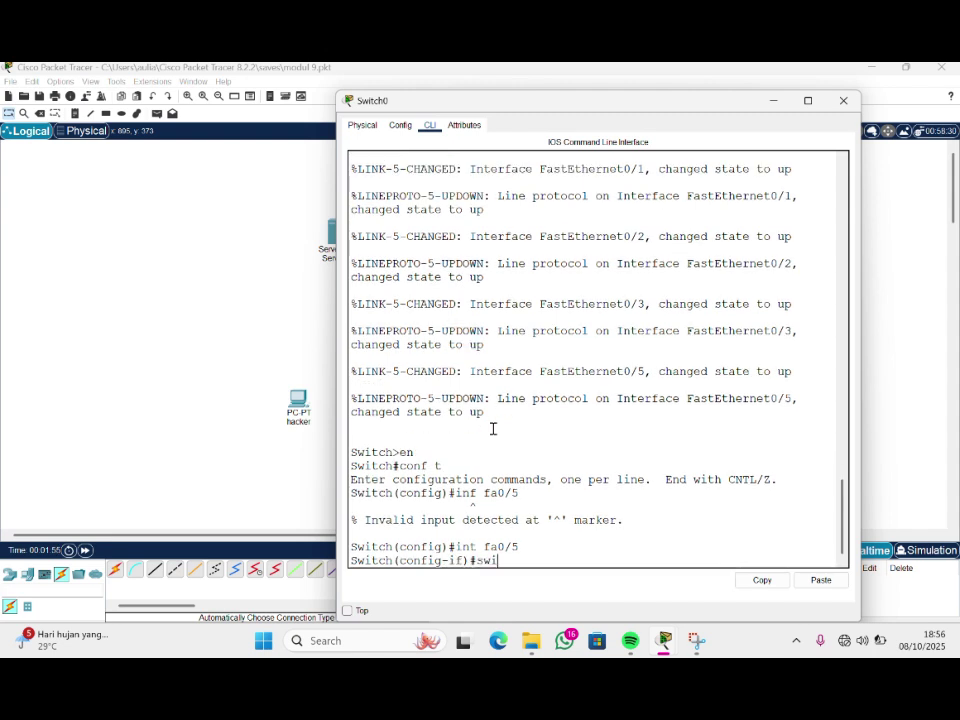
text(tchport mode )
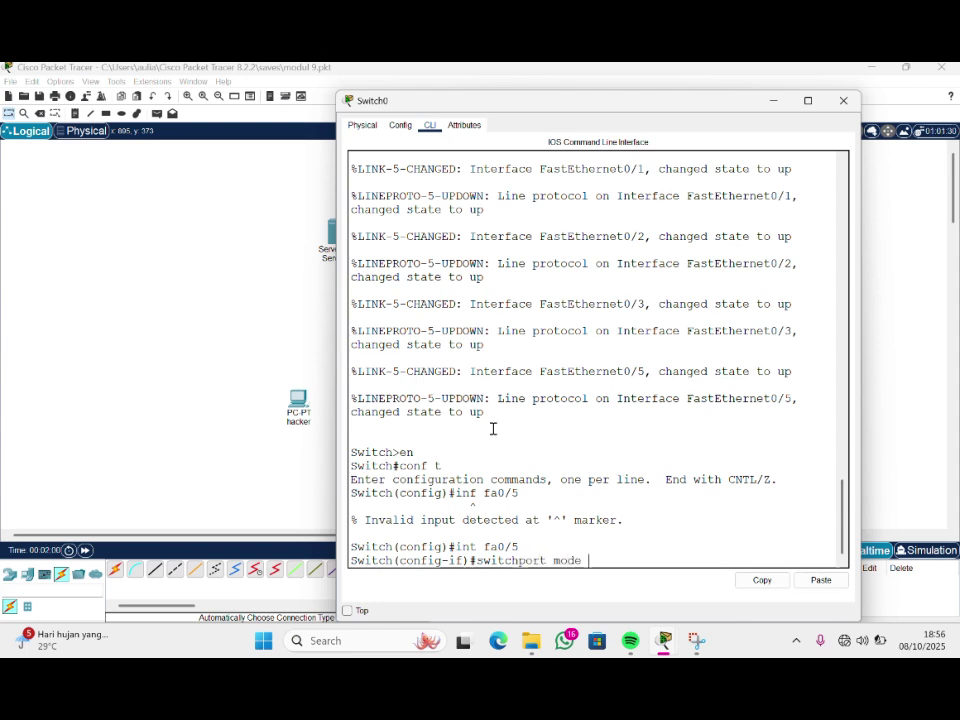
text(access)
key(Return)
text(switc)
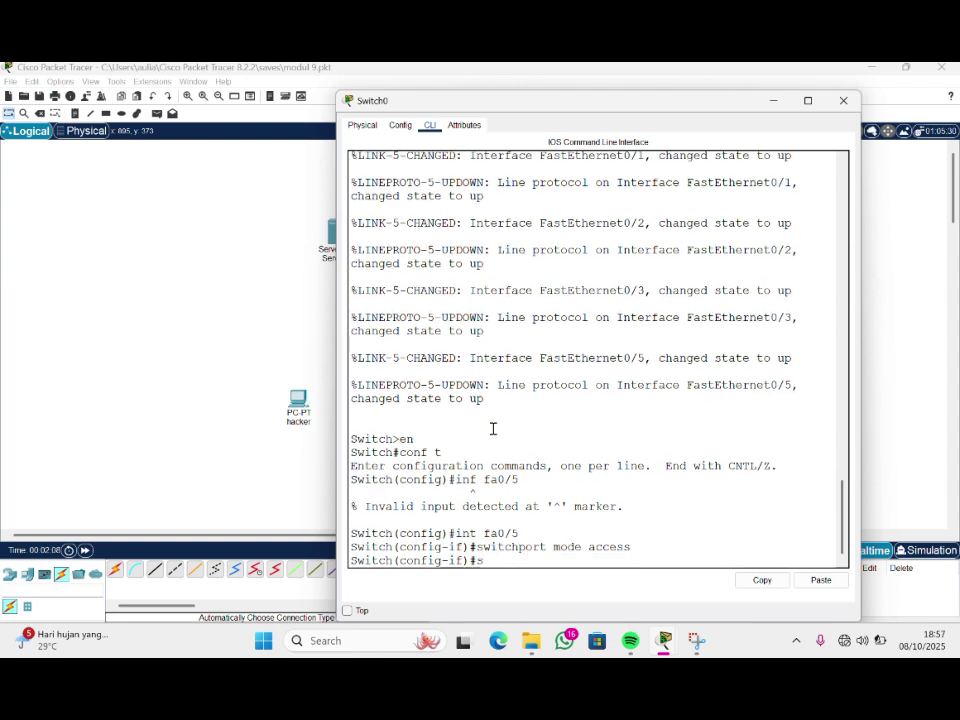
text(hport por)
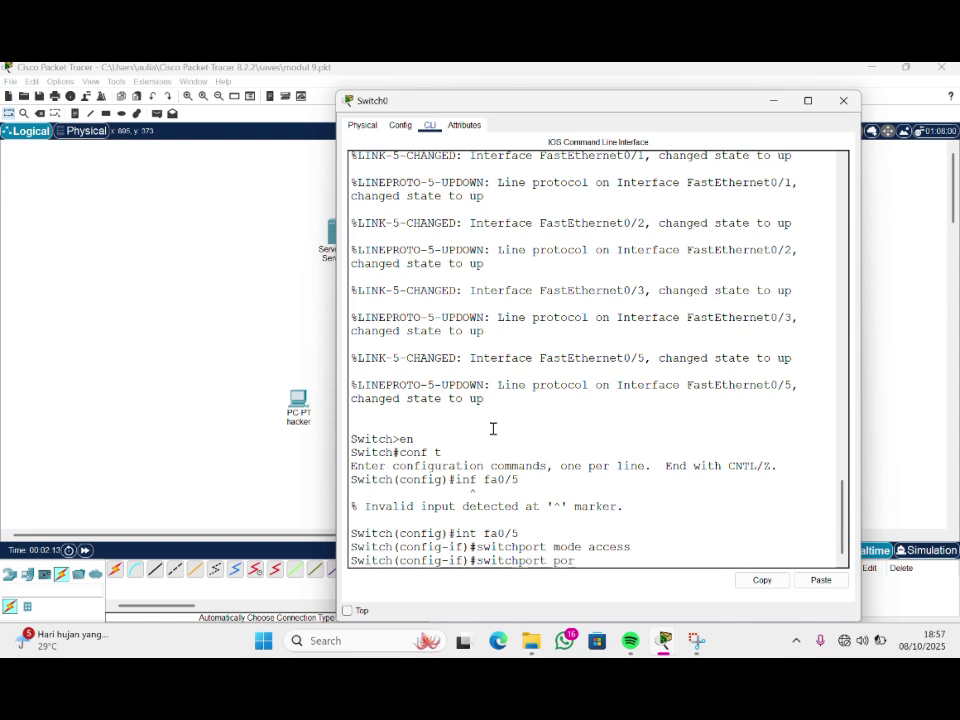
text(t-security)
key(Return)
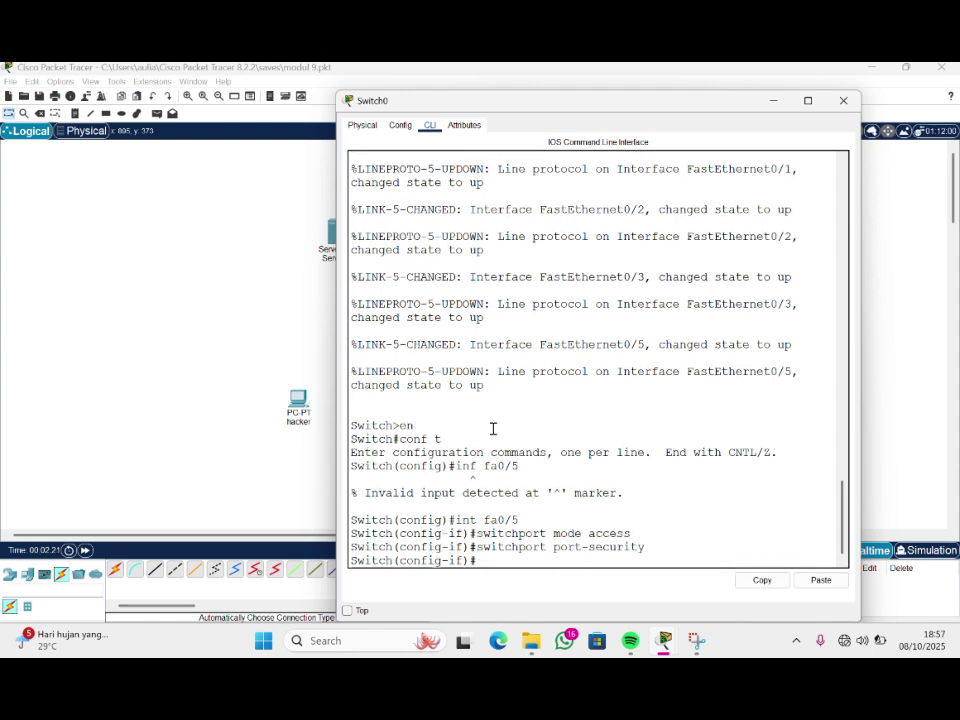
Enable sticky MAC address learning for port security on fa0/5
key(Up)
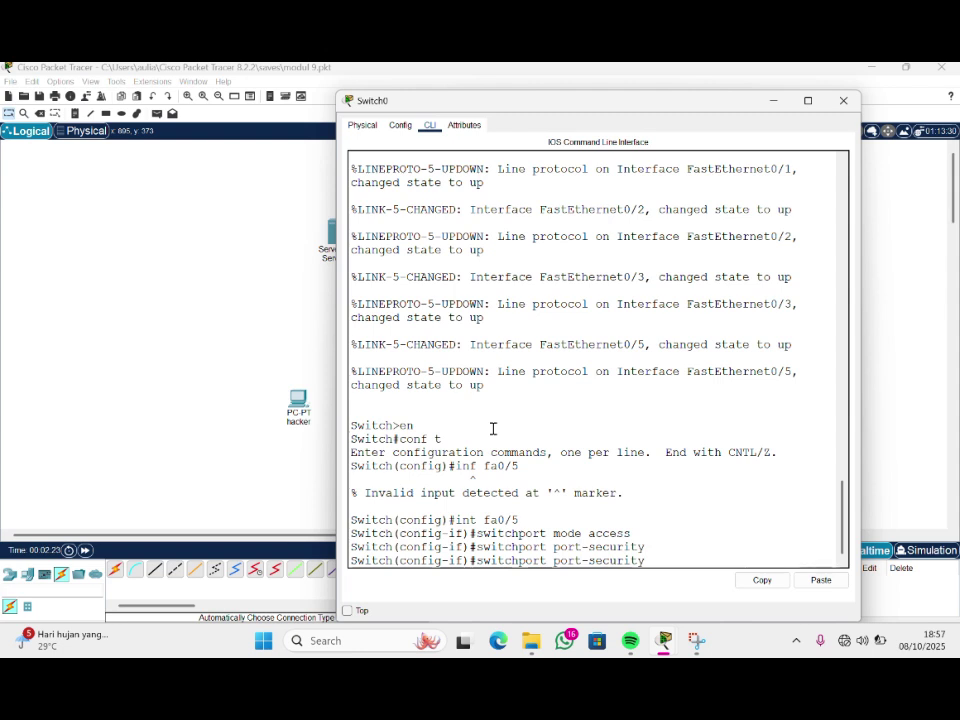
text(mac-address st)
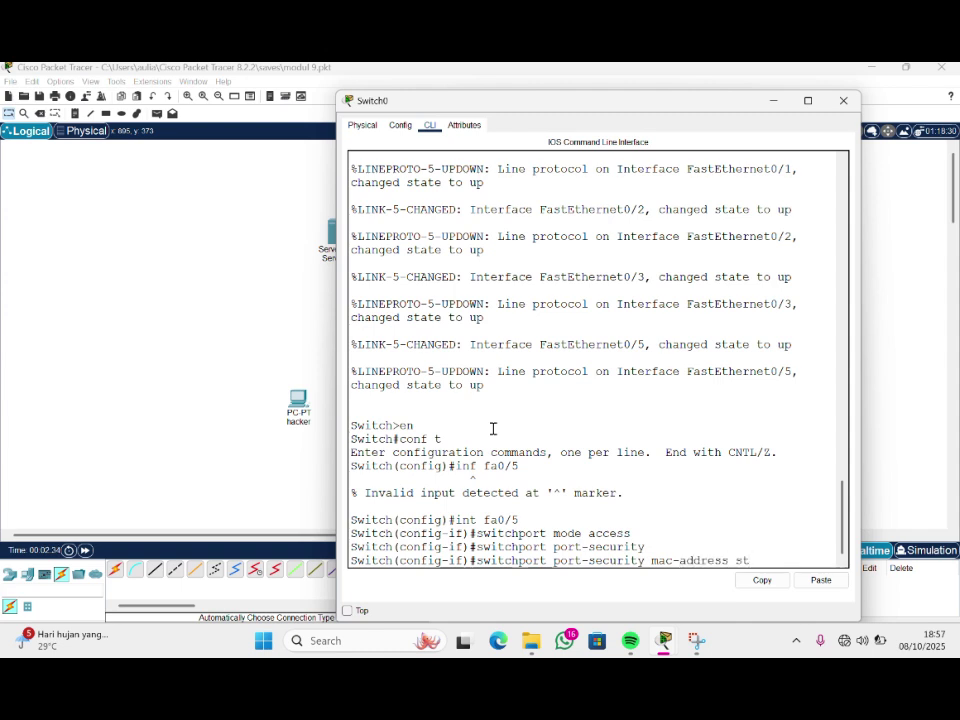
text(icky)
key(Return)
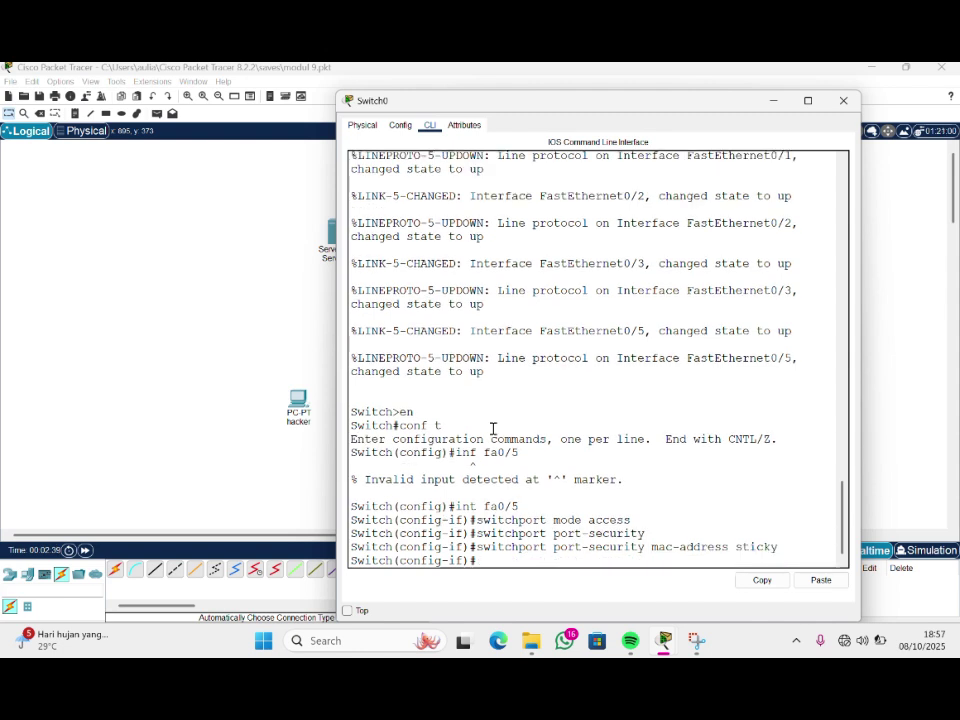
Limit port security on fa0/5 to a maximum of 1 MAC address
key(Up)
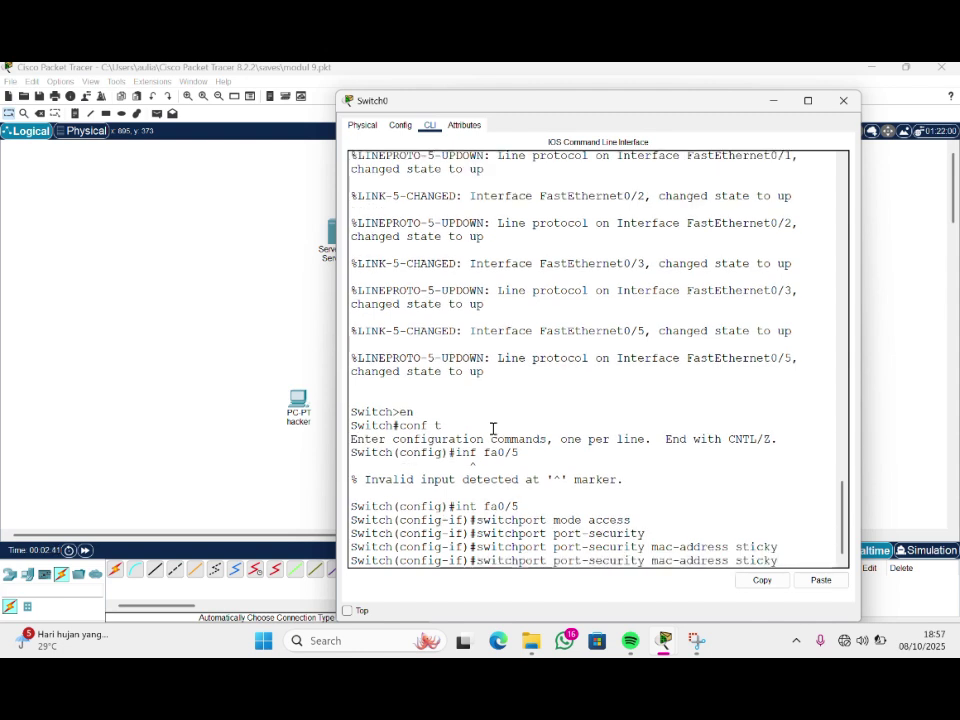
key(BackSpace)
key(BackSpace)
key(BackSpace)
key(BackSpace)
key(BackSpace)
key(BackSpace)
key(BackSpace)
key(BackSpace)
key(BackSpace)
key(BackSpace)
key(BackSpace)
key(BackSpace)
key(BackSpace)
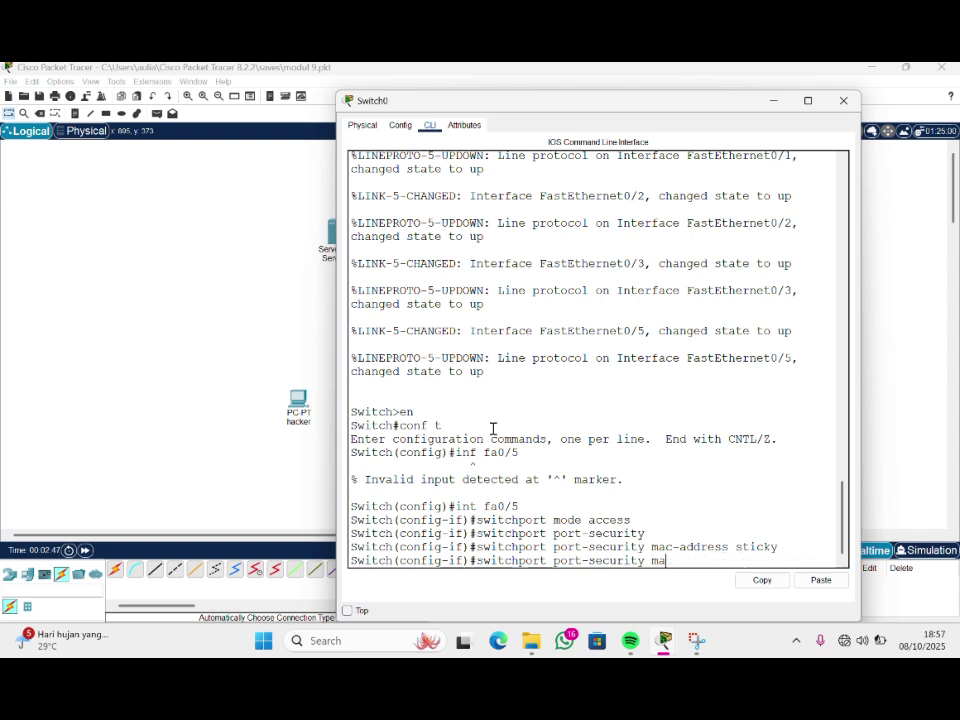
text(ximum 1)
key(Return)
Set the port-security violation mode on fa0/5 to restrict
key(Up)
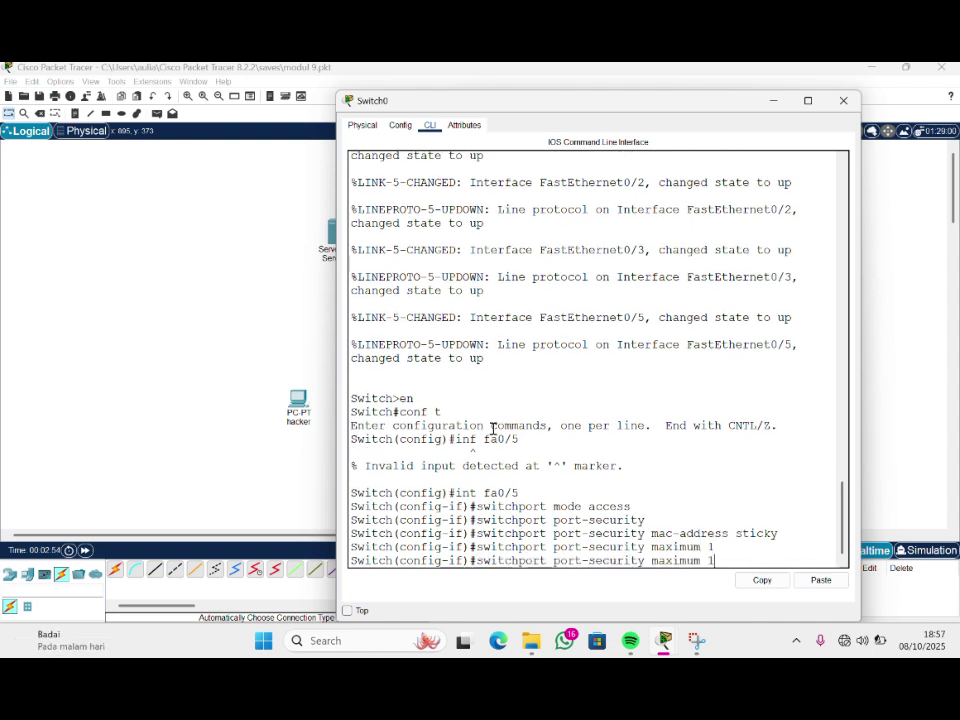
key(BackSpace)
key(BackSpace)
key(BackSpace)
key(BackSpace)
key(BackSpace)
key(BackSpace)
key(BackSpace)
key(BackSpace)
key(BackSpace)
key(BackSpace)
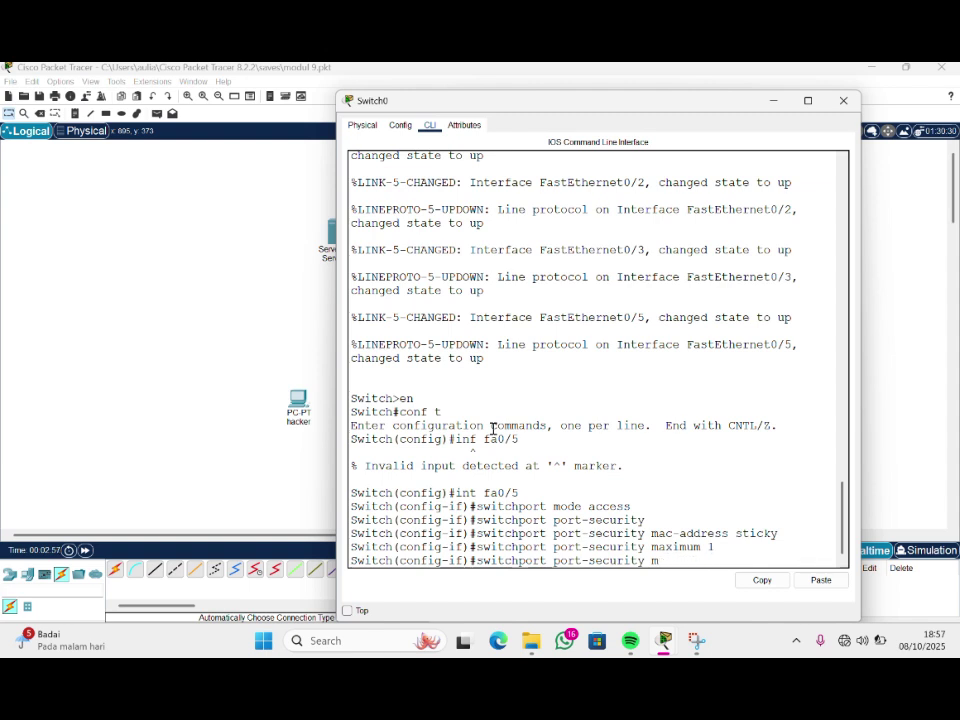
text(violation restri)
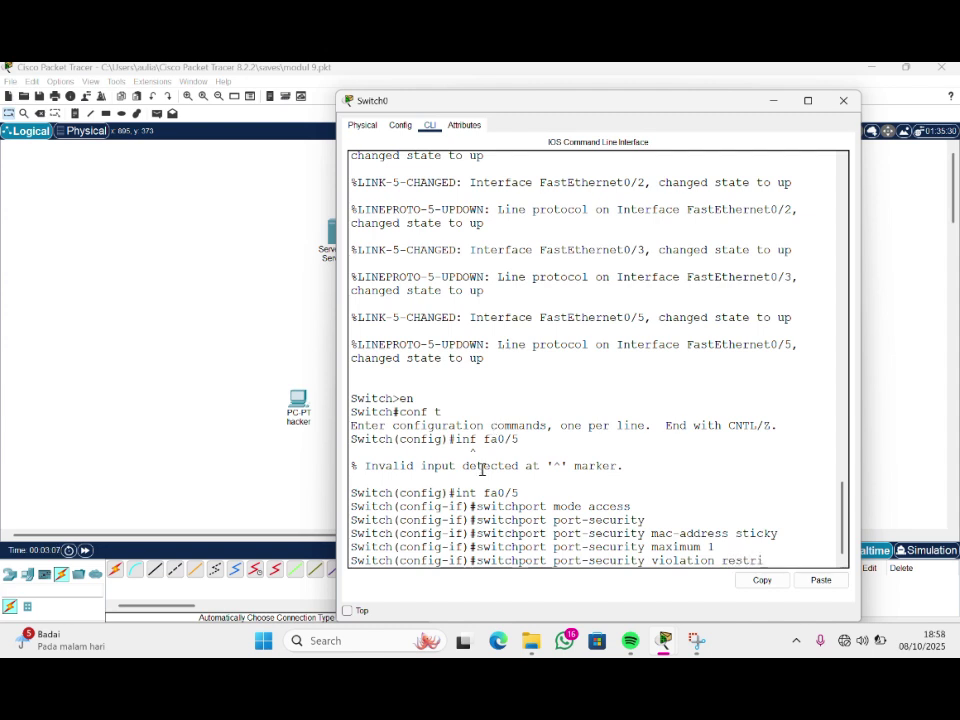
text(ct)
key(Return)
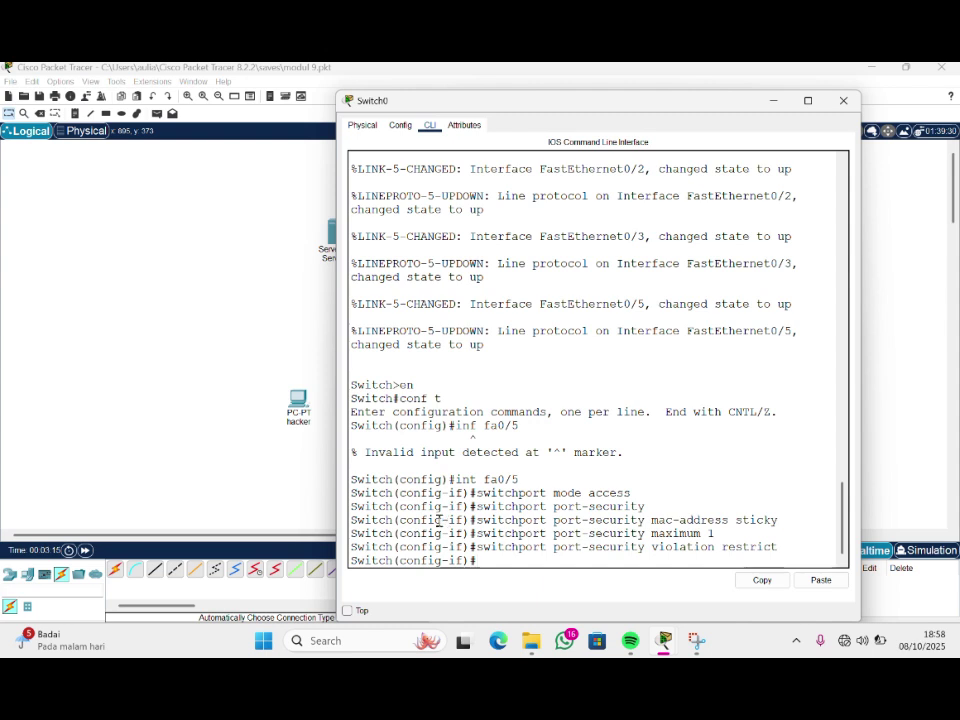
Display the port-security status of interface fa0/5 from within interface configuration mode
text(do show )
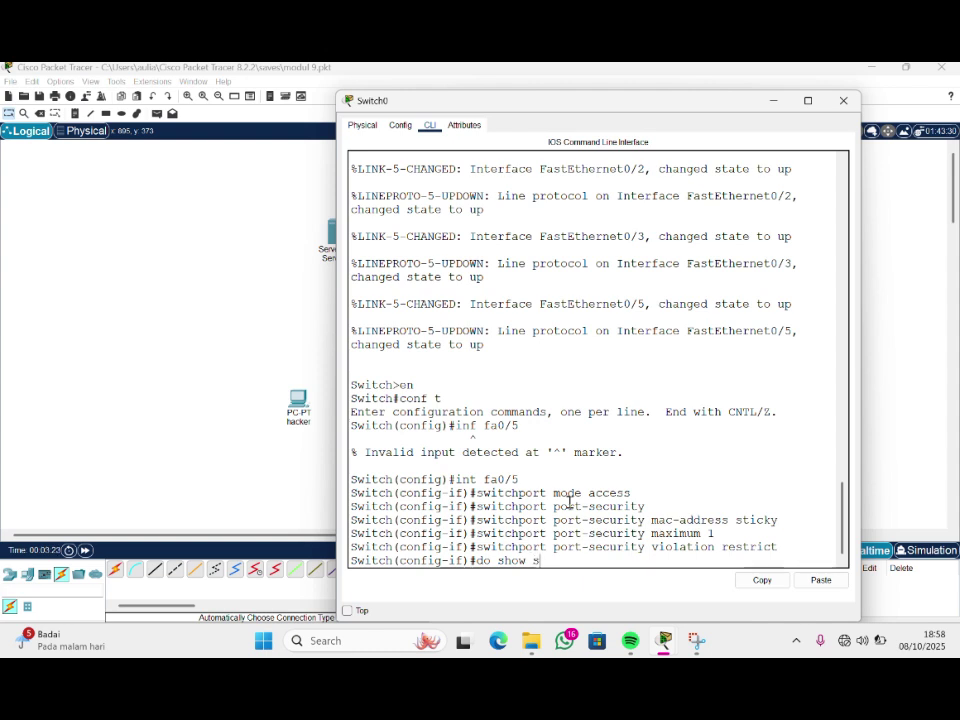
text(port-securoty)
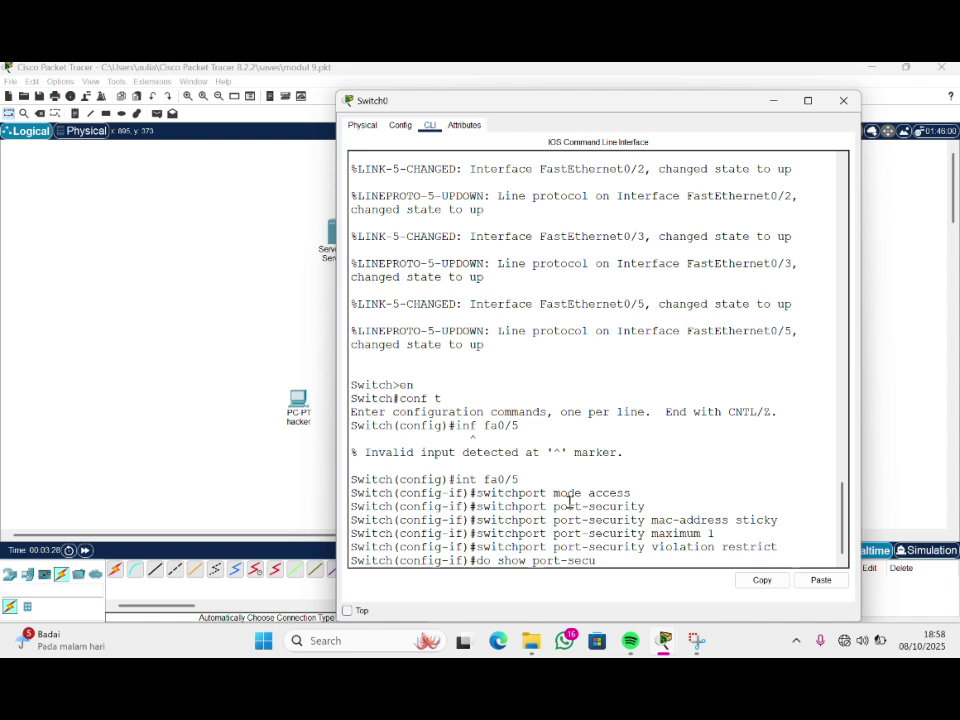
key(BackSpace)
key(BackSpace)
key(BackSpace)
text(ity viol)
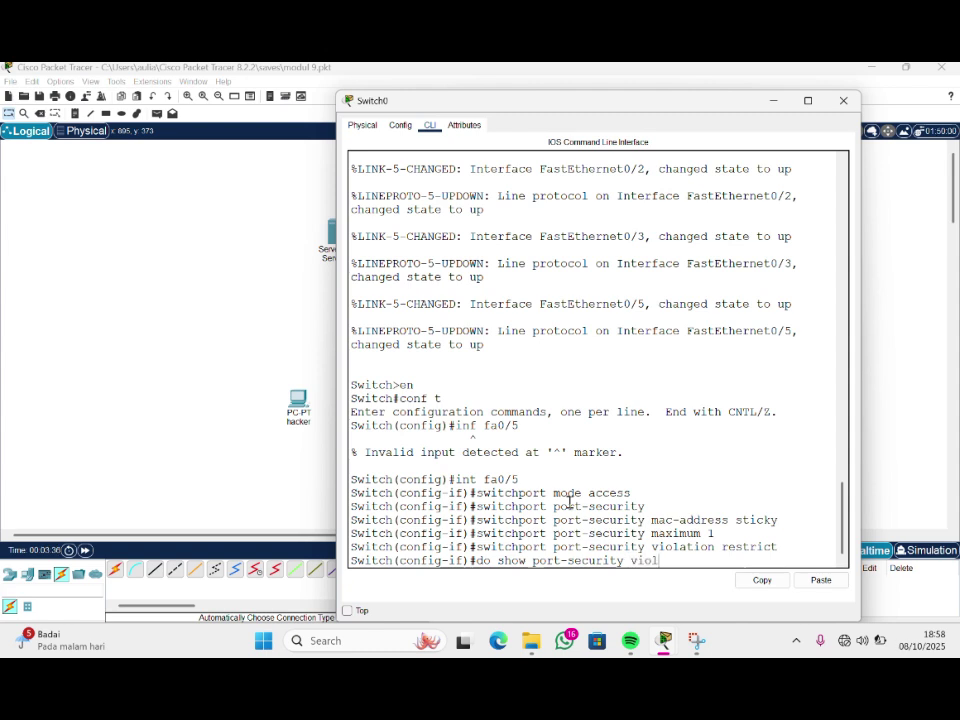
text(ation restri)
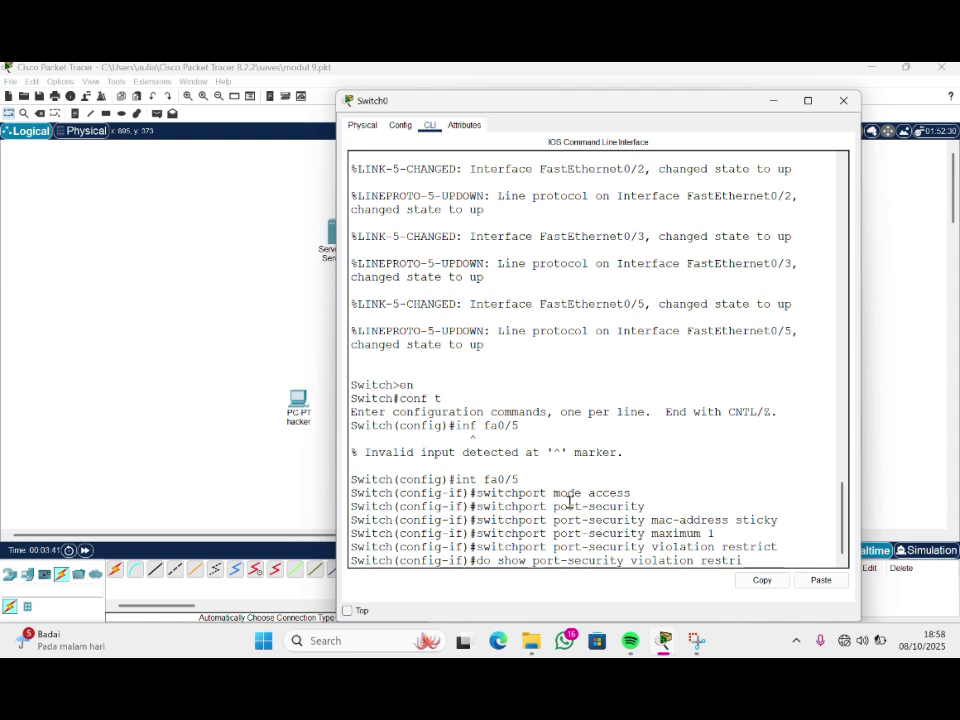
text(ct)
key(BackSpace)
key(BackSpace)
key(BackSpace)
key(BackSpace)
key(BackSpace)
key(BackSpace)
key(BackSpace)
key(BackSpace)
key(BackSpace)
key(BackSpace)
key(BackSpace)
key(BackSpace)
key(BackSpace)
key(BackSpace)
key(BackSpace)
key(BackSpace)
key(BackSpace)
key(BackSpace)
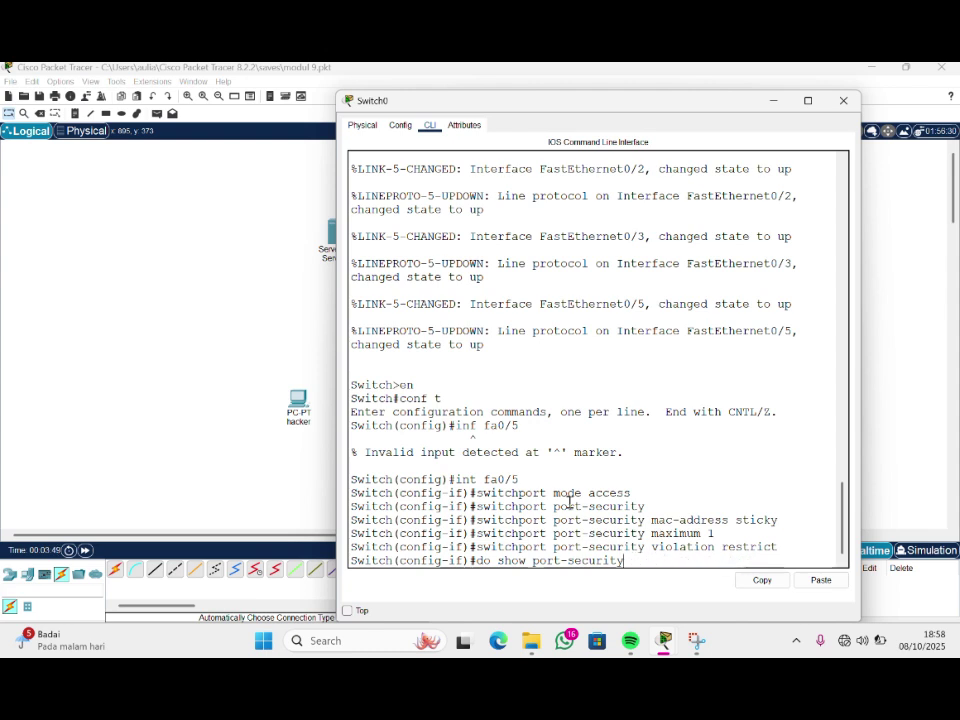
text(int fa0/5)
key(Return)
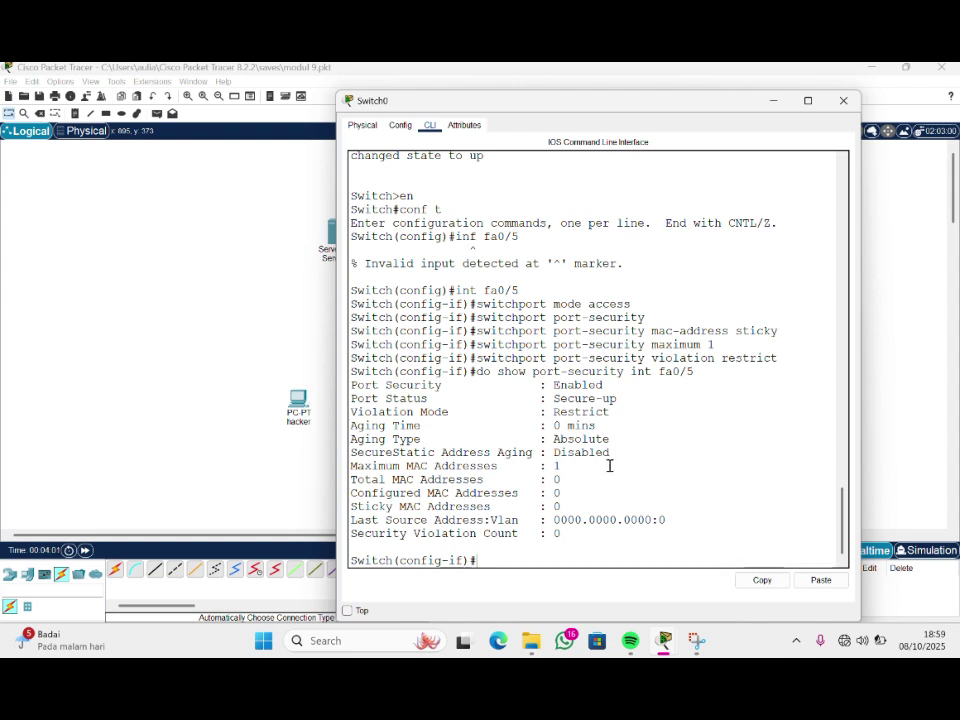
Return to the topology and send two simple PDUs from Server 4 to the client
click(201, 381)
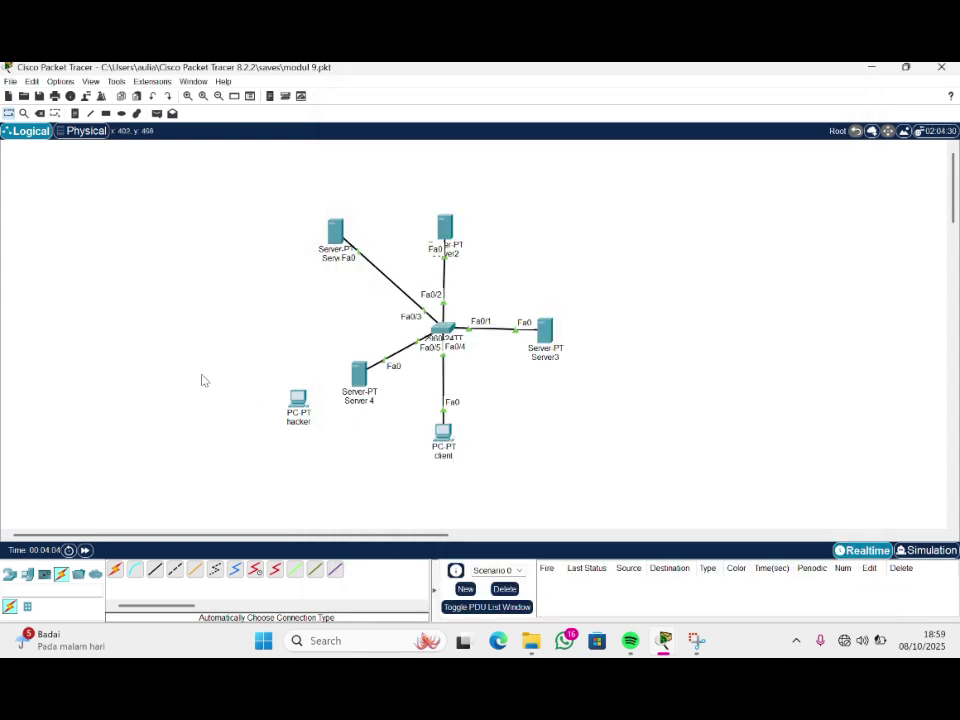
click(360, 374)
click(443, 430)
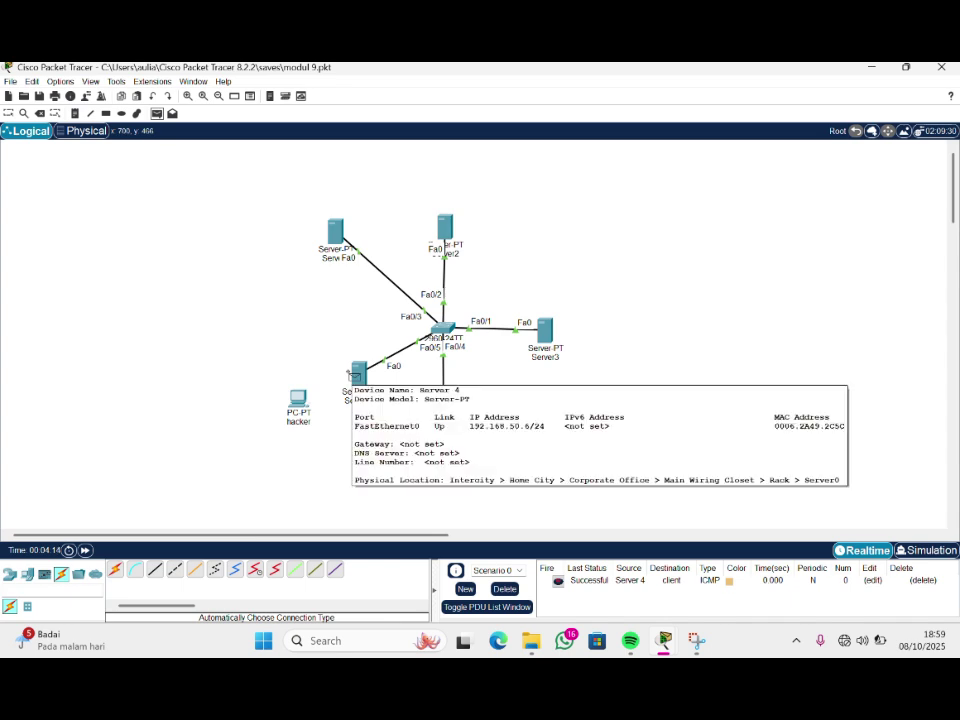
click(356, 374)
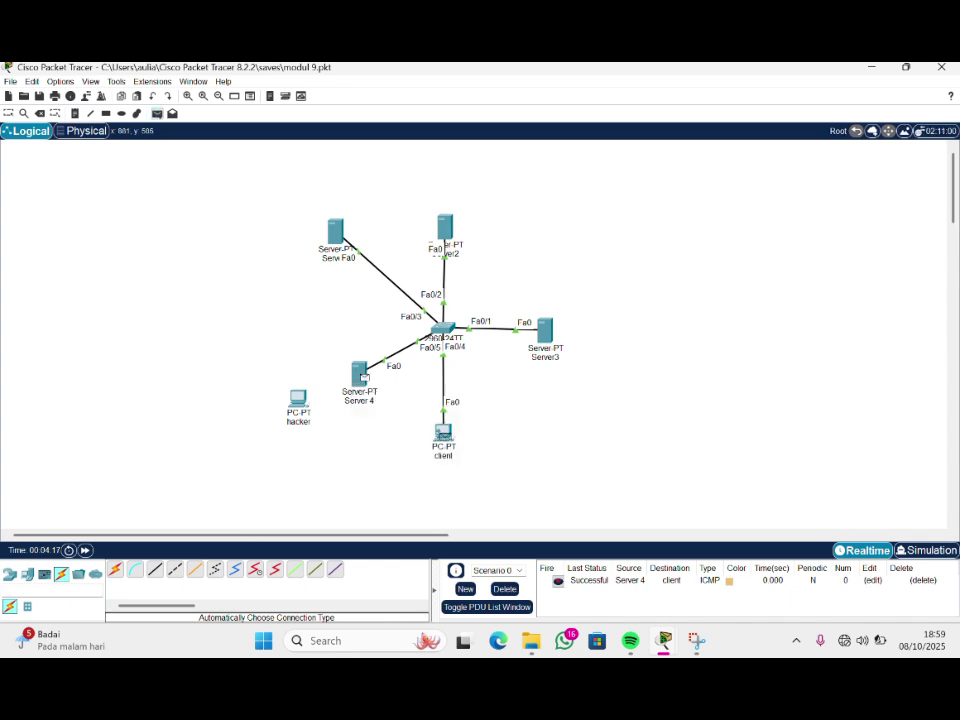
click(443, 430)
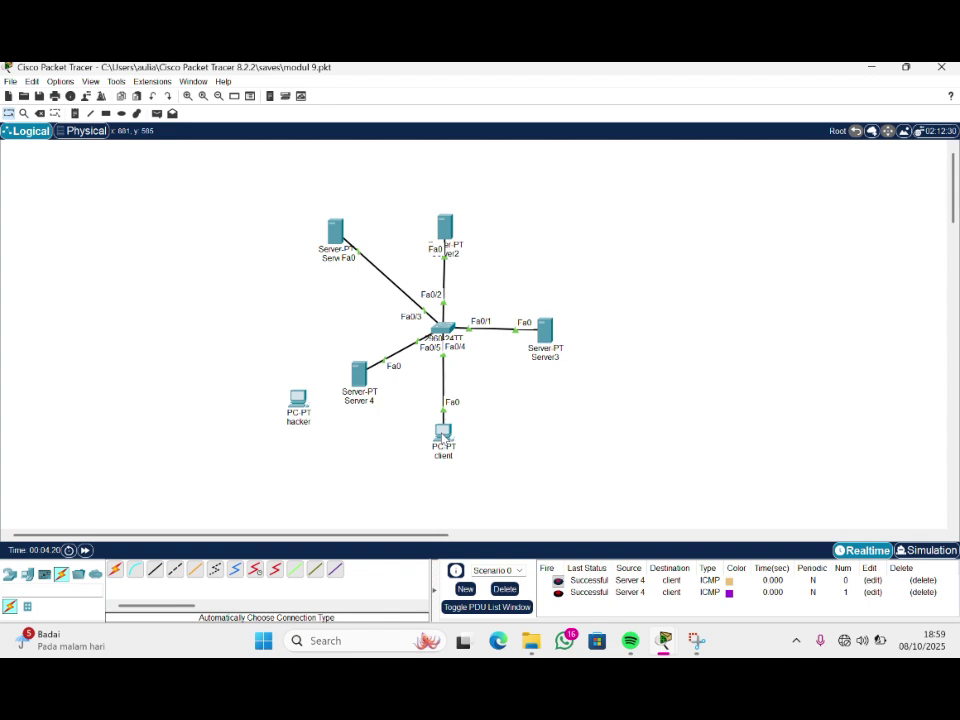
Reopen the switch's command line and run the fa0/5 port-security status command again
click(443, 328)
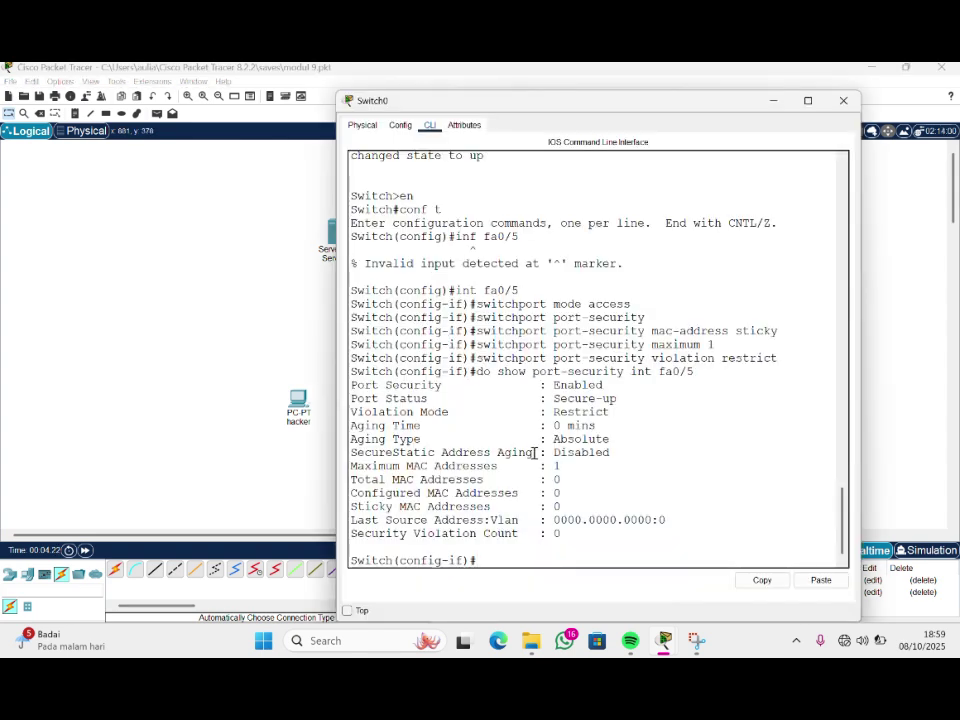
key(Up)
key(Return)
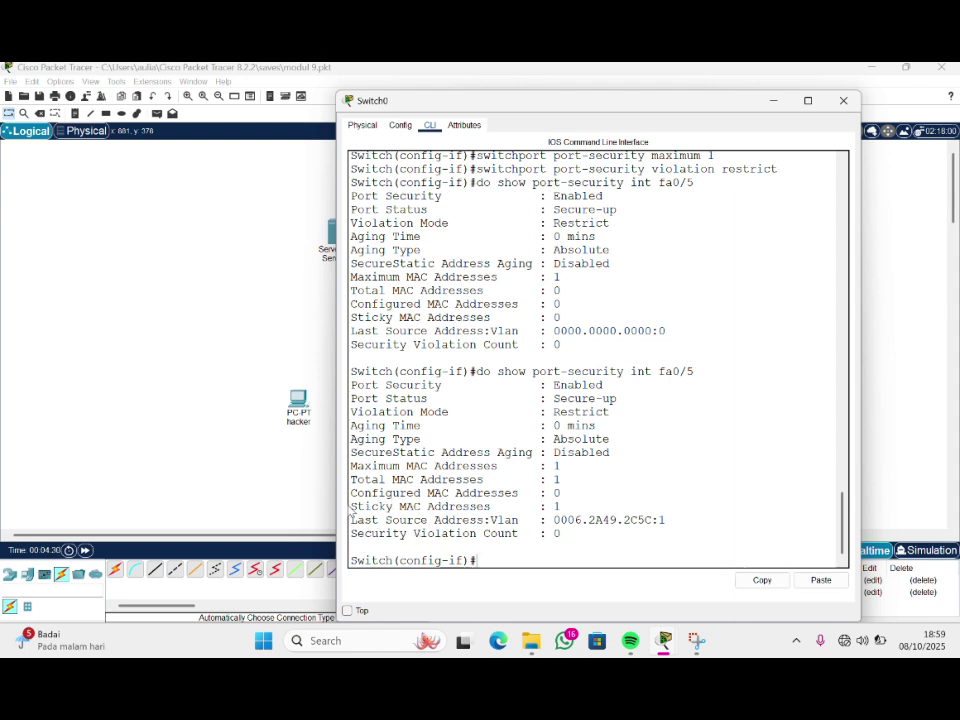
Examine the sticky, maximum and total MAC address counts, last source address and violation mode in the latest fa0/5 output
drag(355, 505, 576, 506)
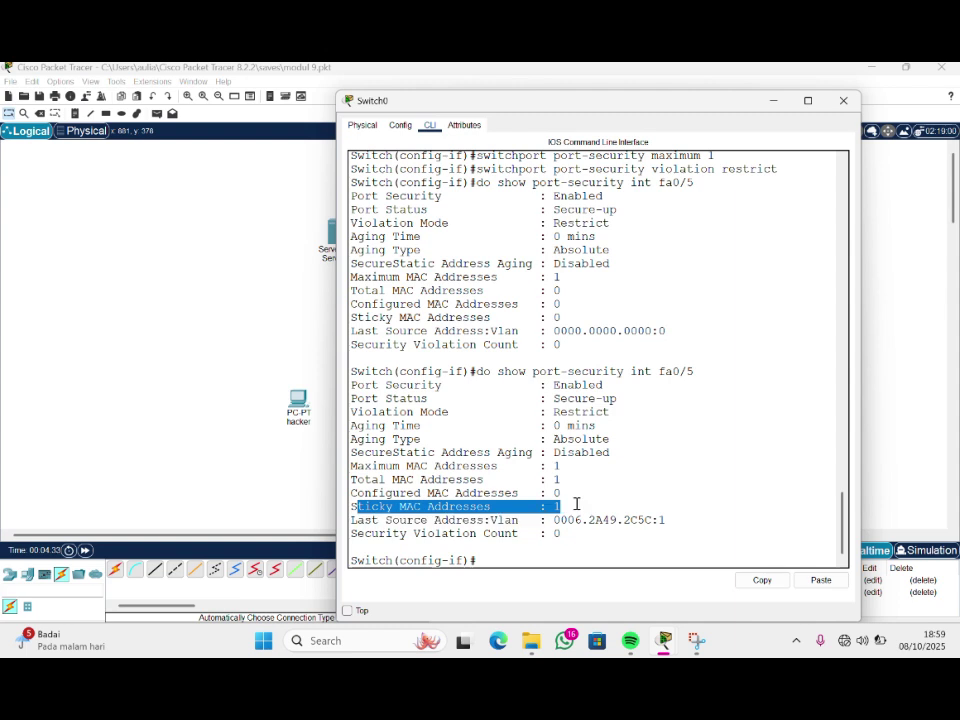
click(624, 500)
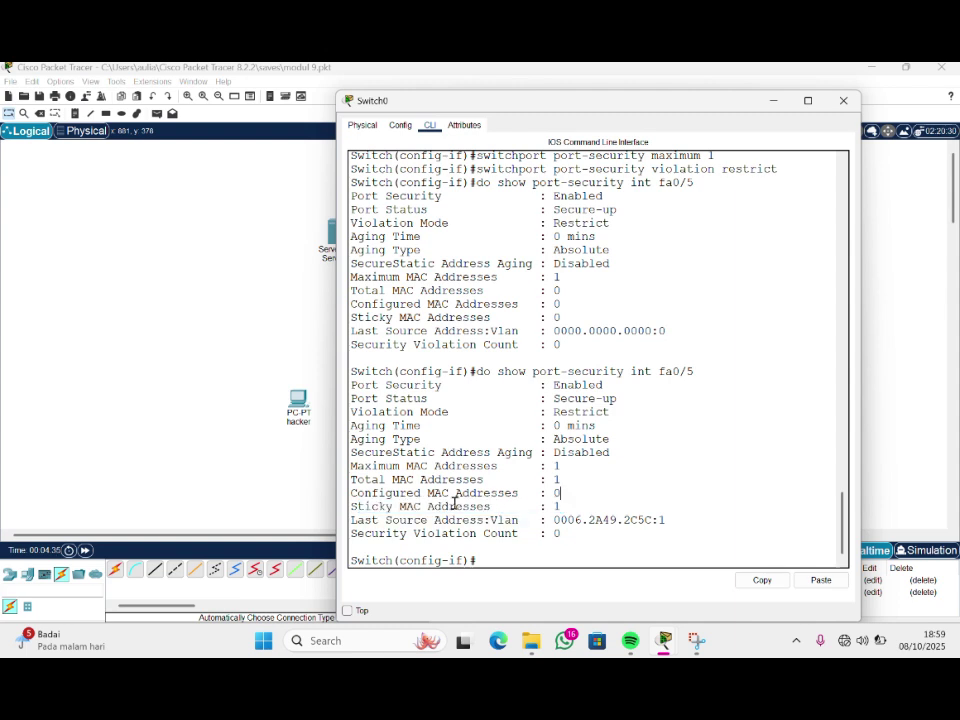
mouse_move(349, 482)
mouse_down()
mouse_move(576, 484)
mouse_move(352, 466)
mouse_up()
click(630, 482)
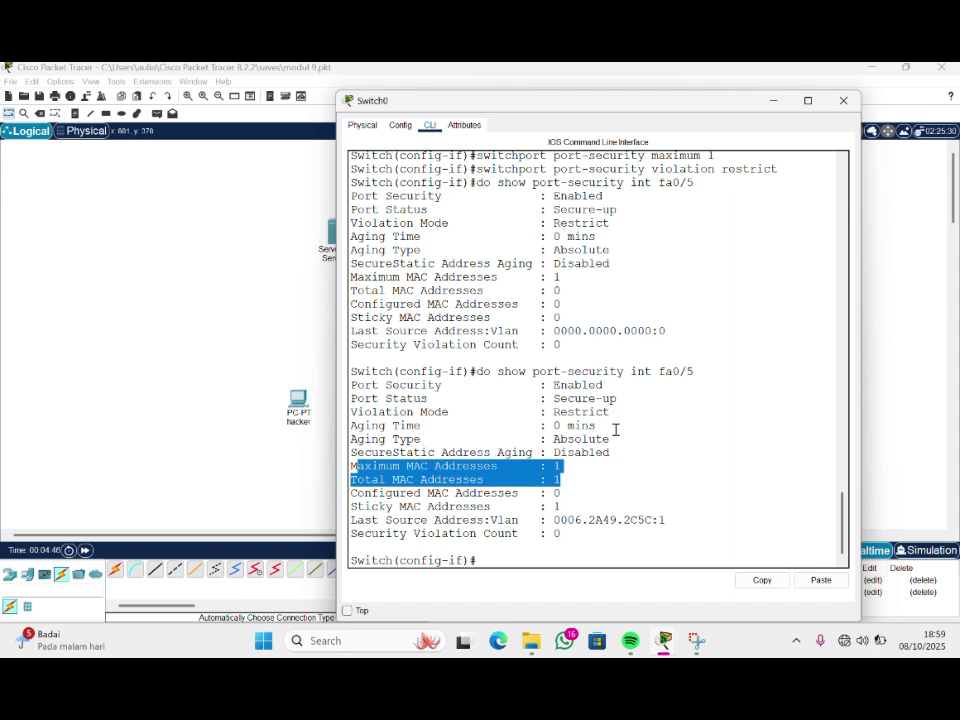
click(561, 500)
drag(560, 520, 693, 521)
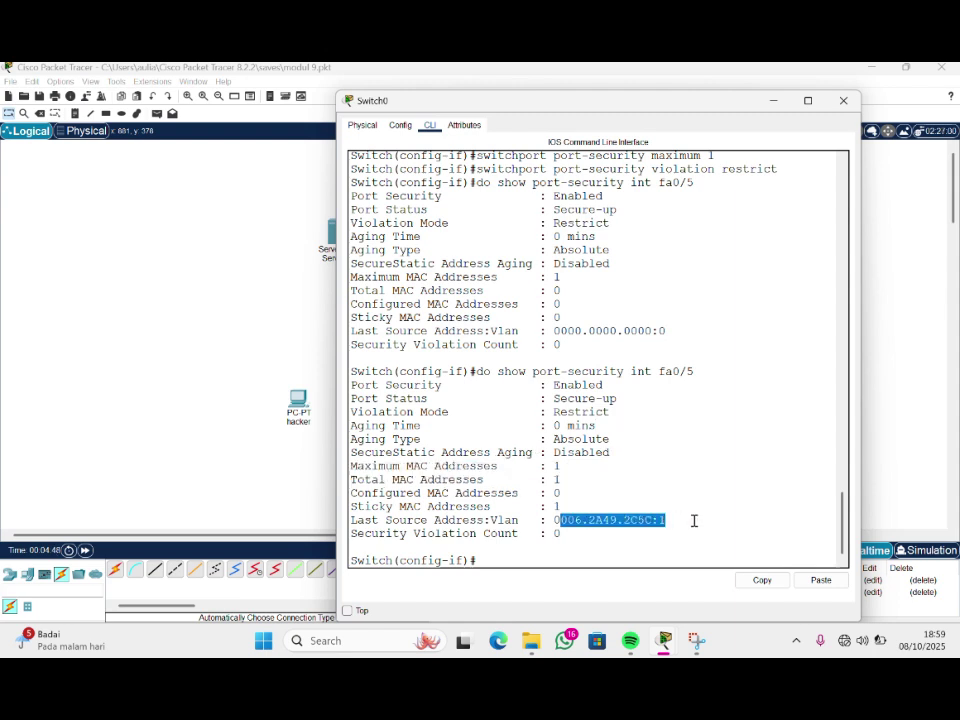
click(596, 425)
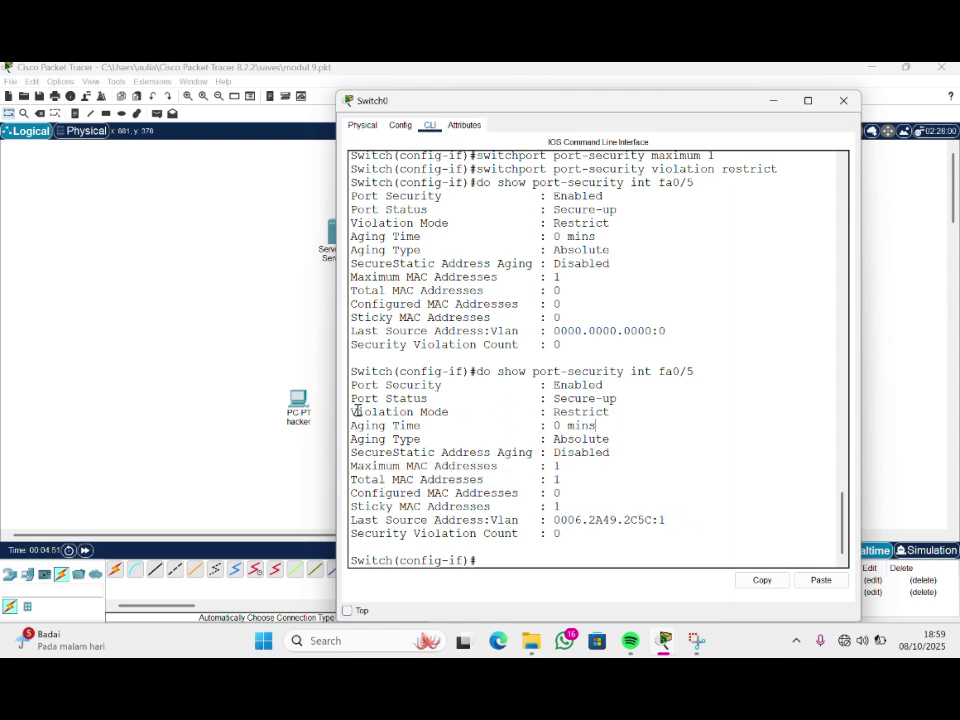
drag(356, 411, 612, 411)
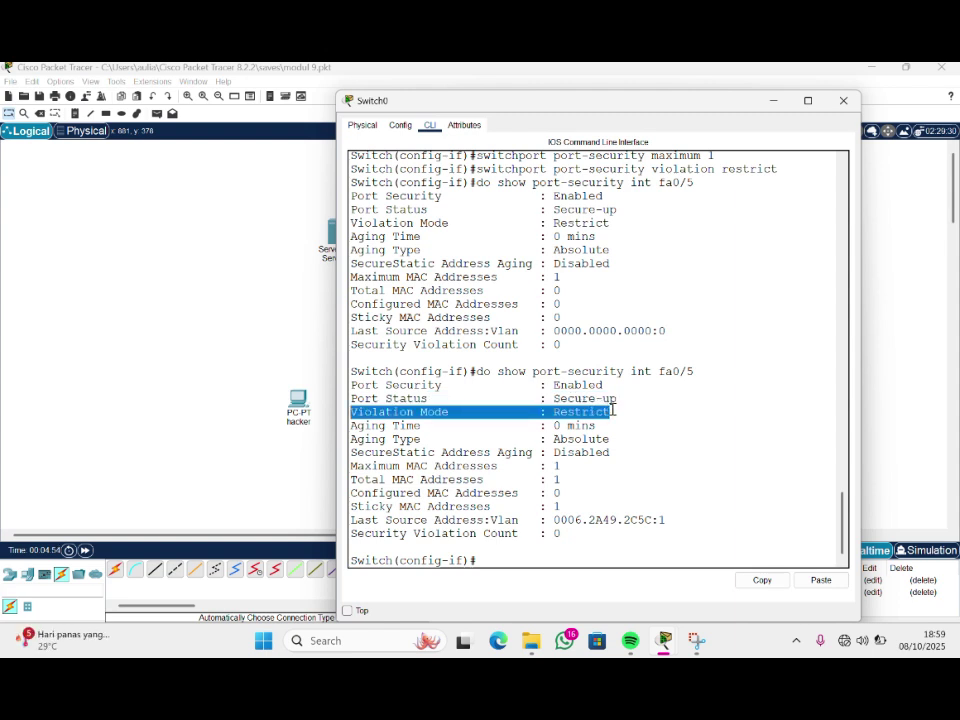
click(611, 405)
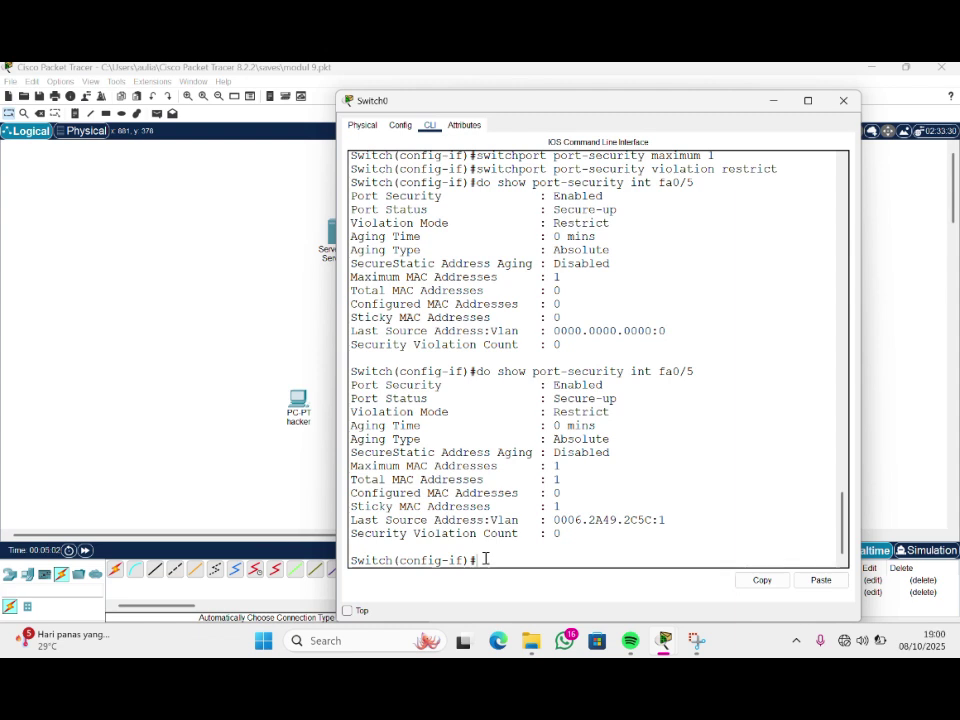
Return to the topology and move Server 4 away from the switch, closer to the hacker PC
click(195, 495)
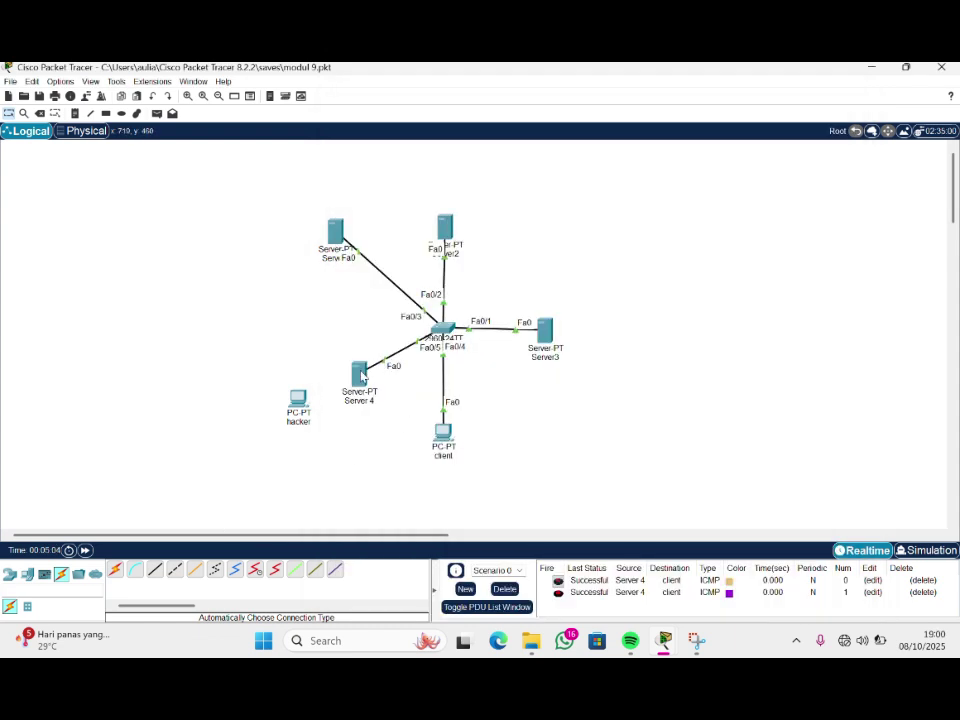
drag(361, 376, 329, 371)
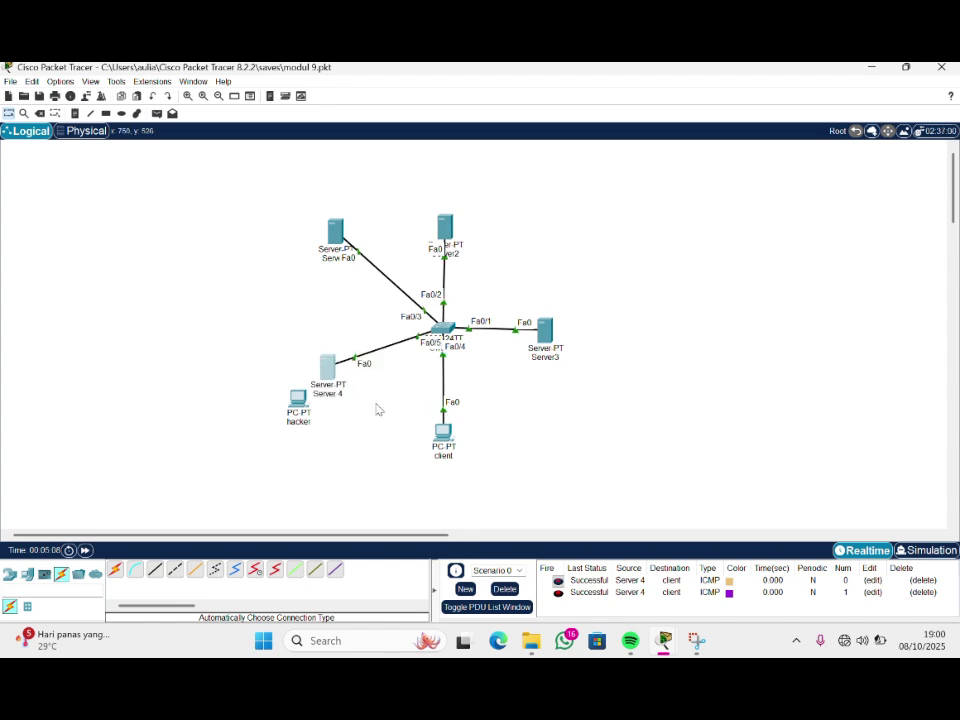
Reconnect the switch's Fa0/5 cable from Server 4 to the hacker PC's Fa0 port and place the hacker PC just below Server 4
drag(352, 362, 298, 401)
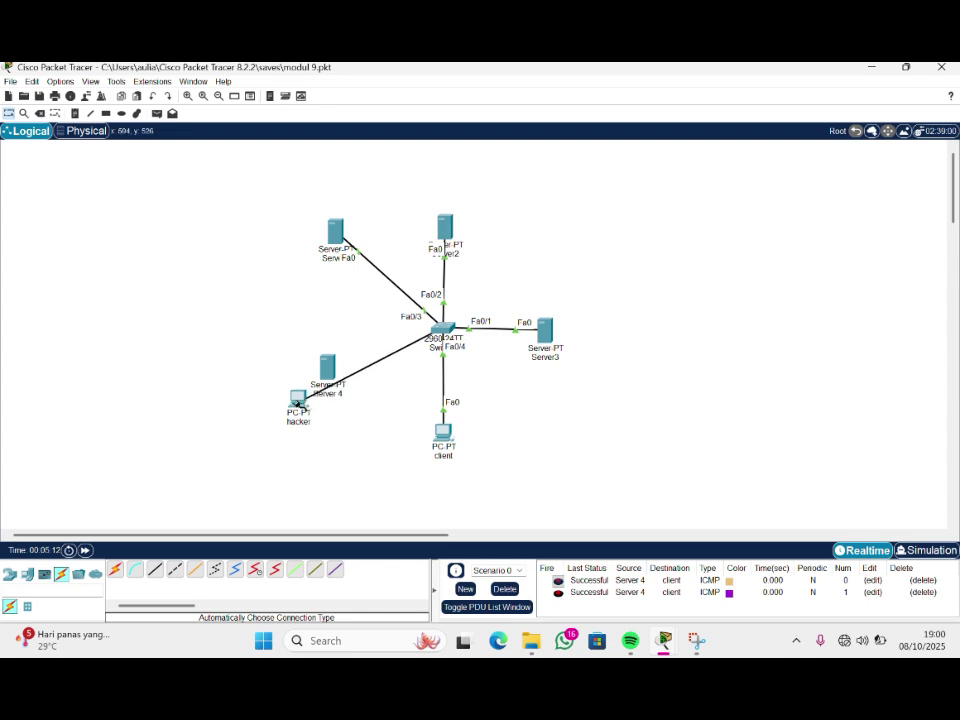
click(299, 402)
click(318, 452)
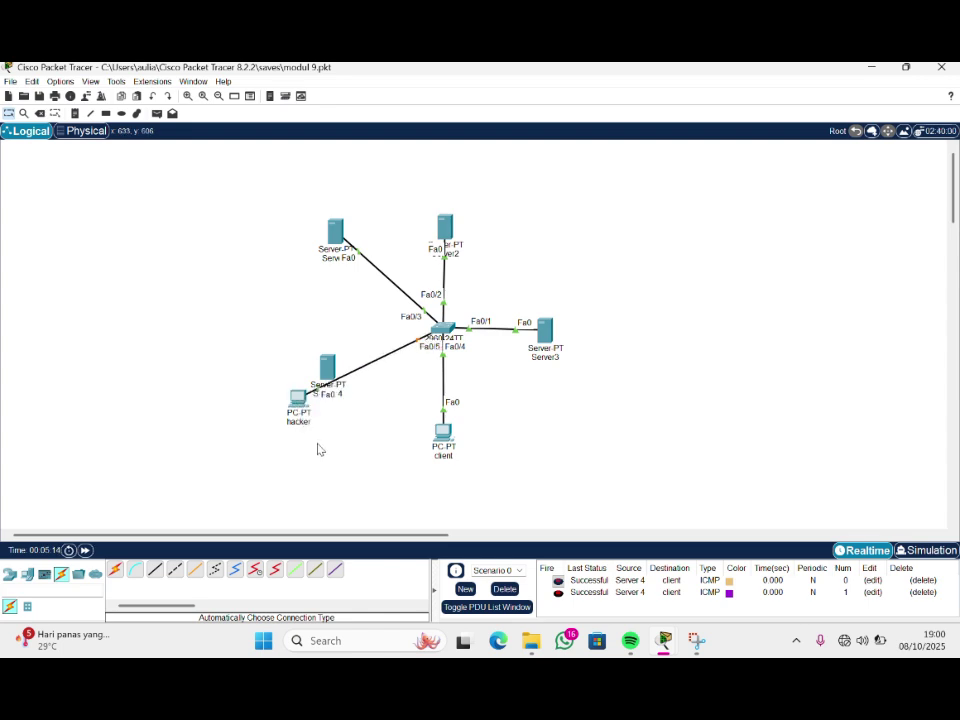
drag(298, 400, 327, 421)
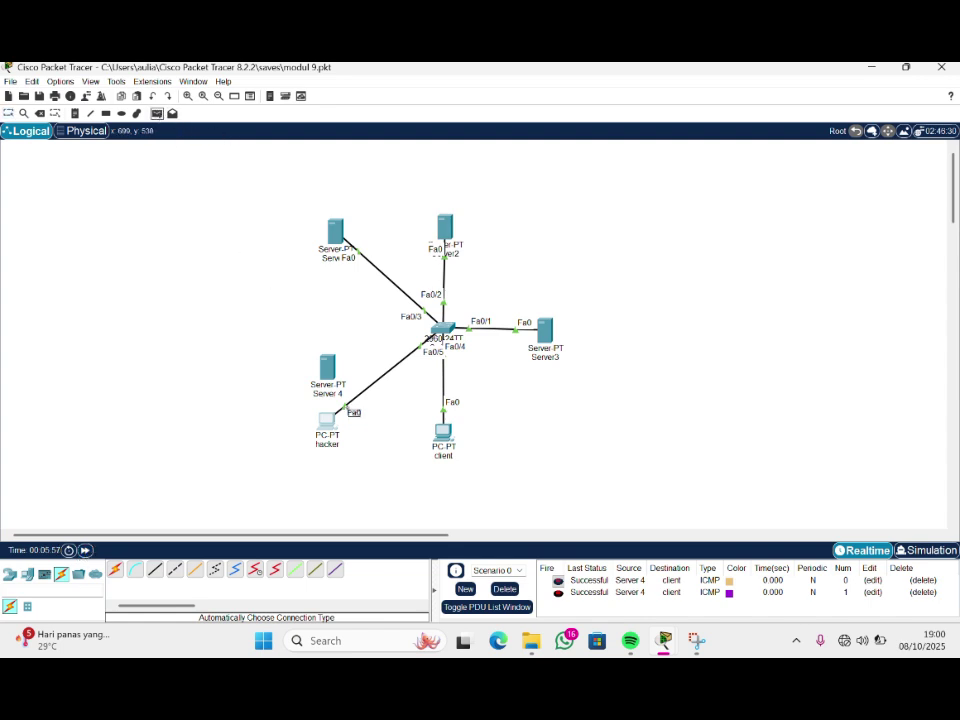
Send simple PDUs from the hacker PC to the client and to Server1, and check their statuses in the PDU list
click(333, 422)
click(443, 432)
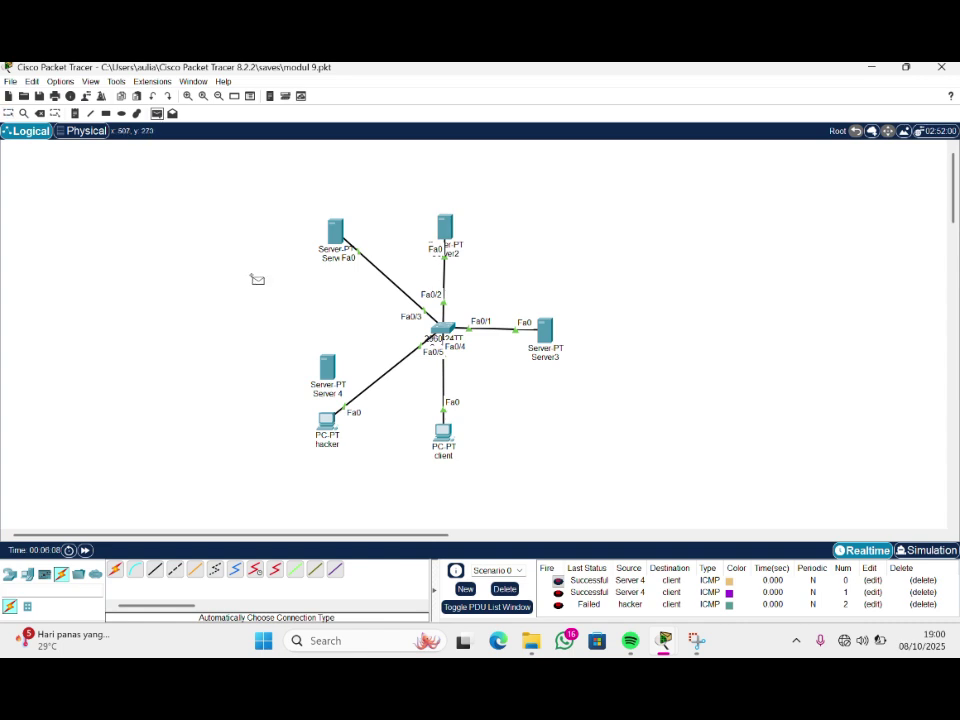
click(326, 420)
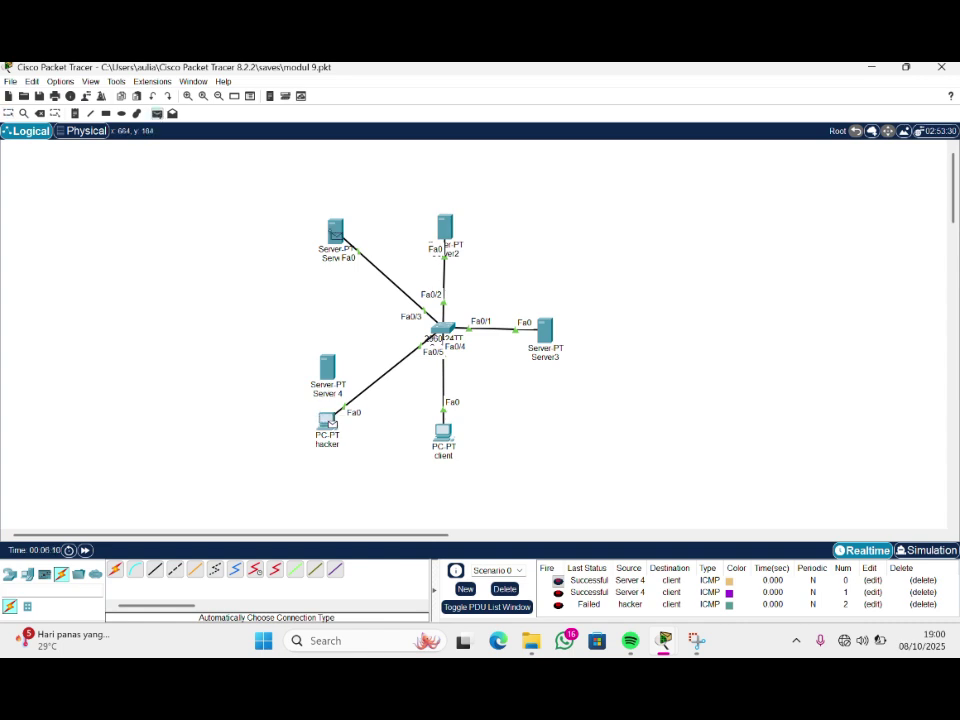
click(336, 231)
scroll(607, 602, down, 1)
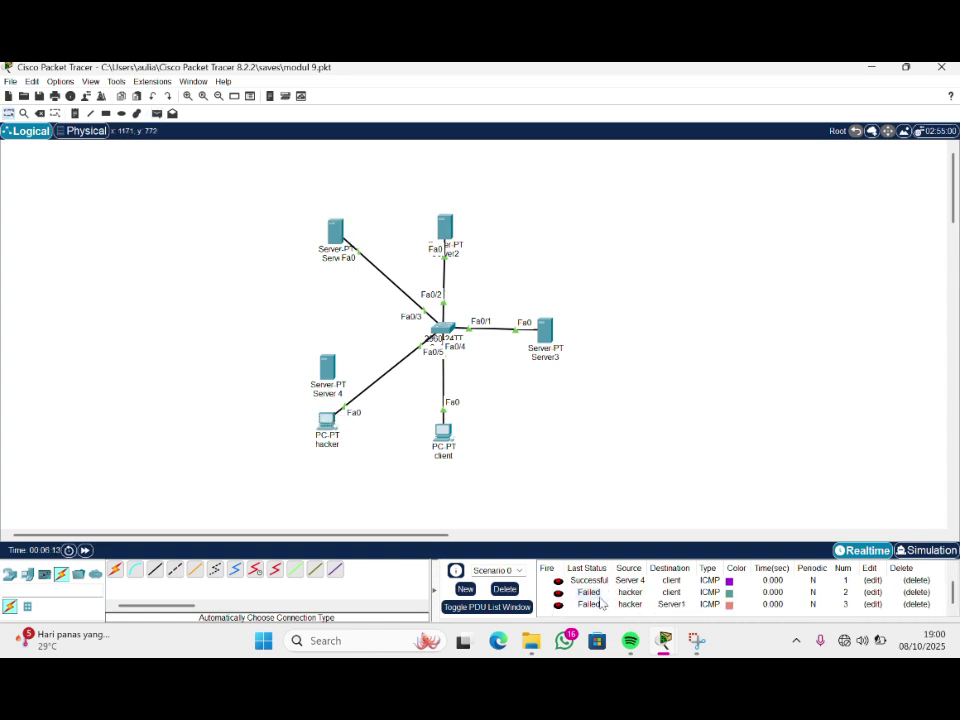
Clear the scenario's PDU list and send simple PDUs from the hacker PC to Server2 and Server3
click(505, 589)
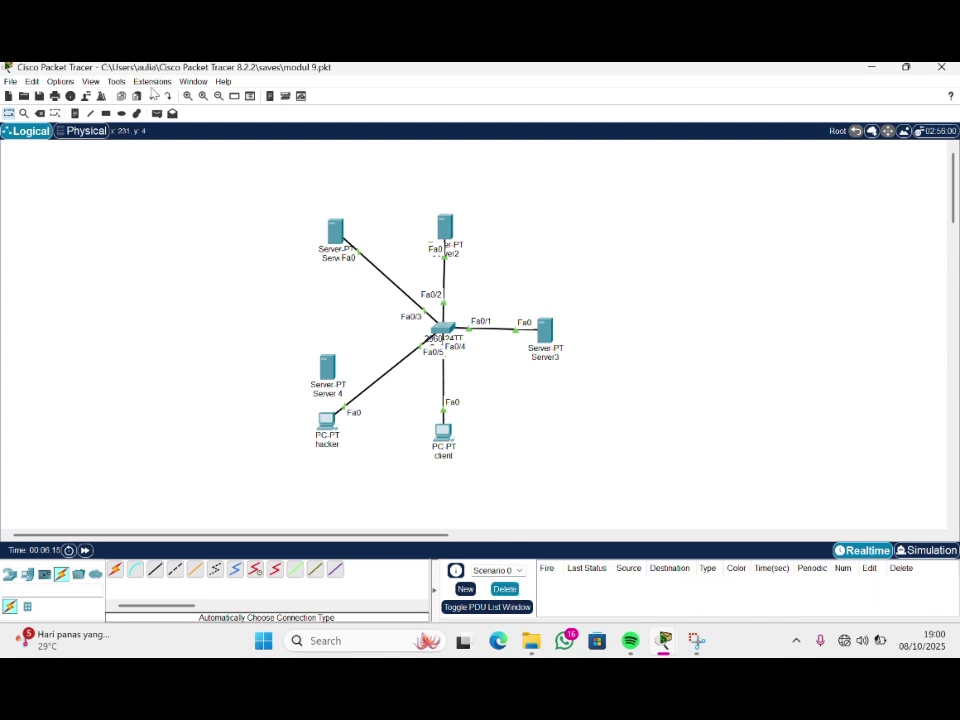
click(157, 114)
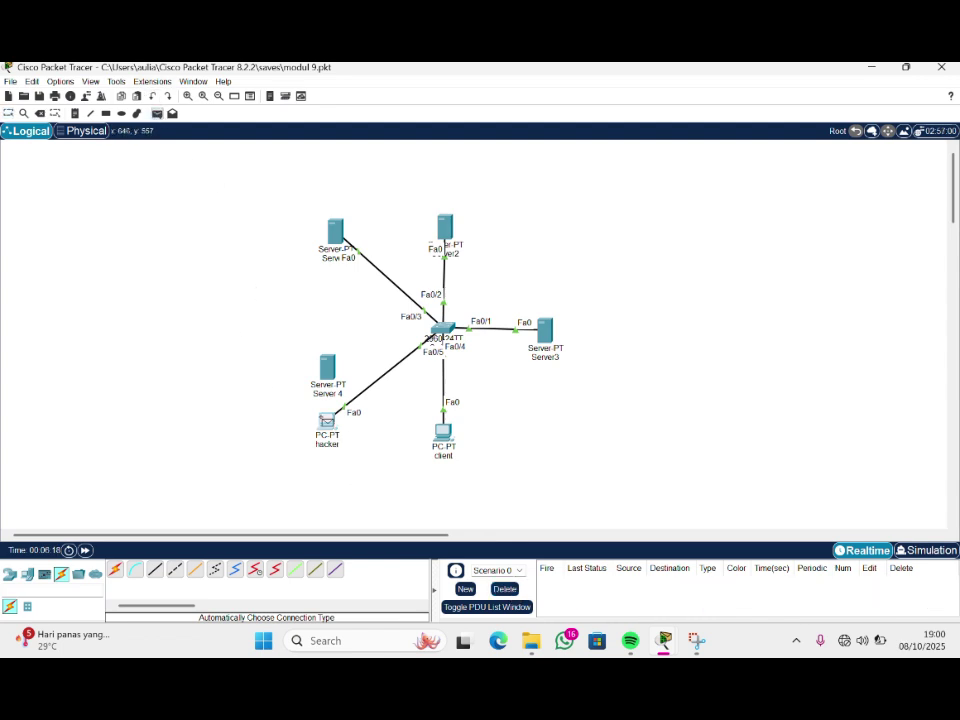
click(327, 421)
click(441, 227)
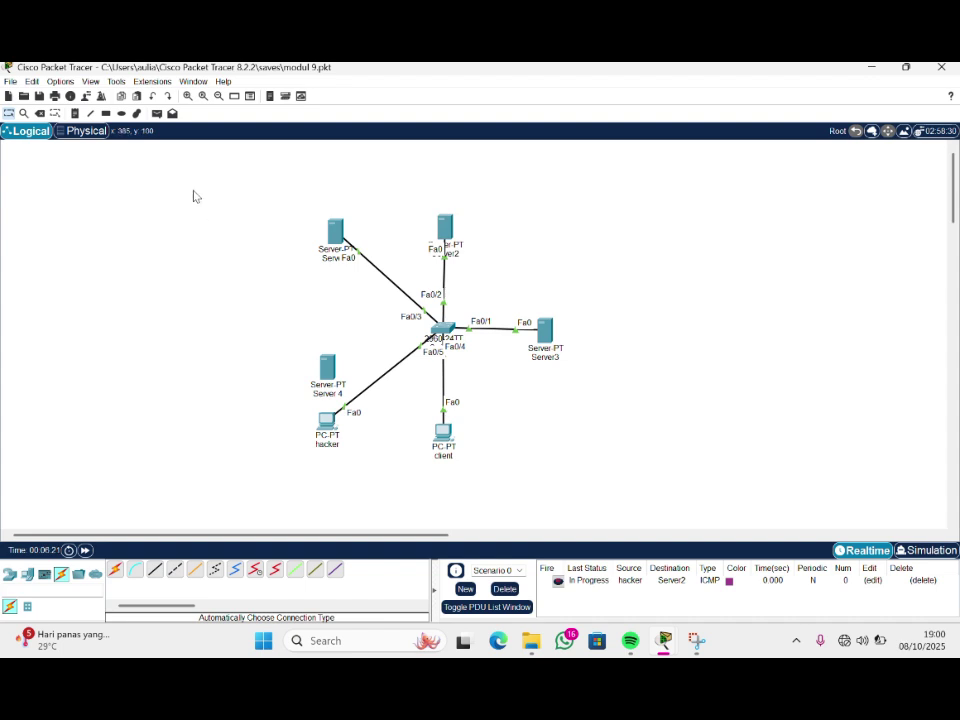
click(157, 114)
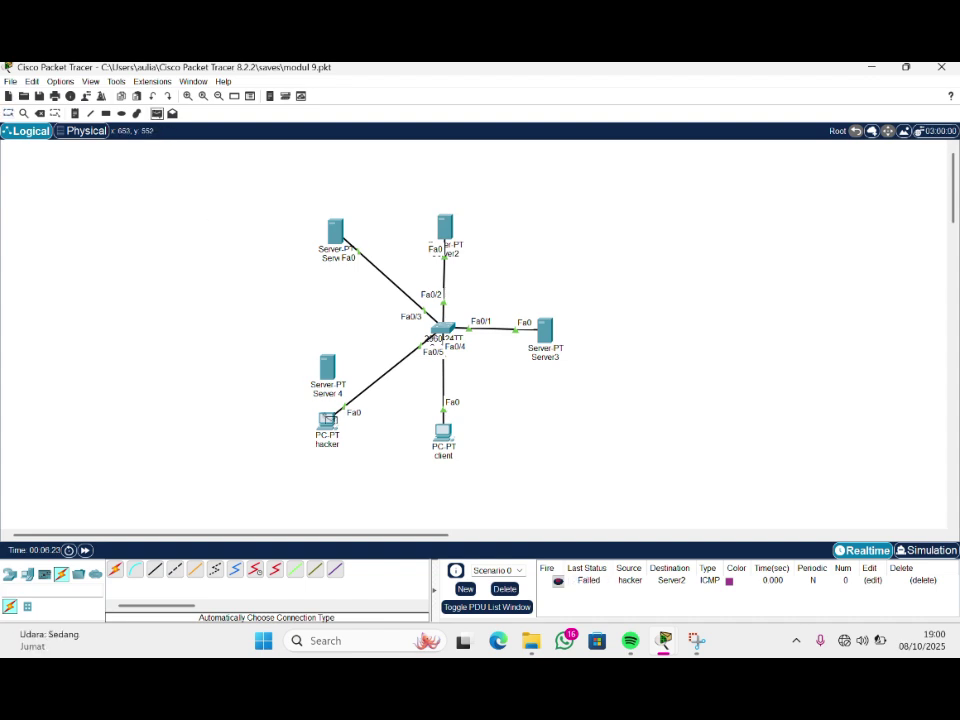
click(327, 421)
click(544, 330)
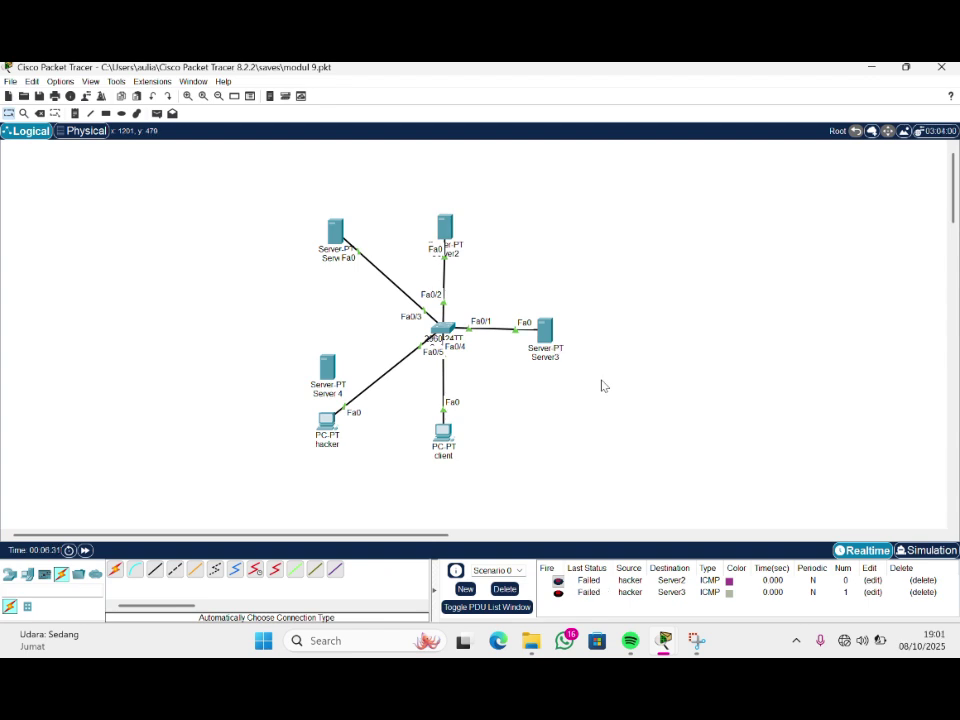
Run do show port-security int fa0/5 on the switch's command line and examine the security violation count
click(443, 328)
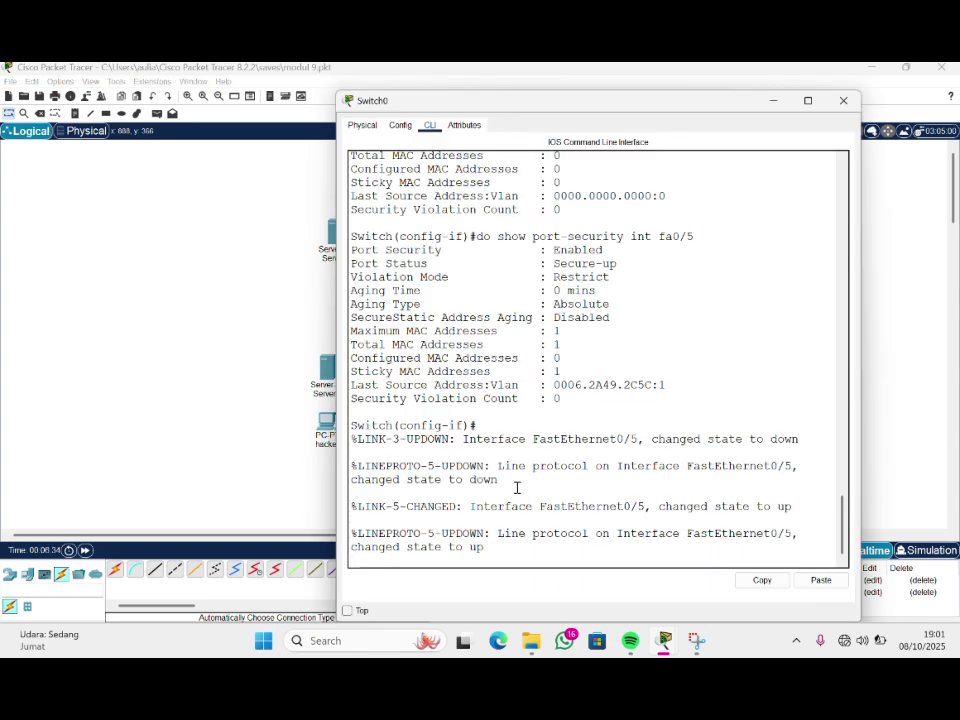
key(Return)
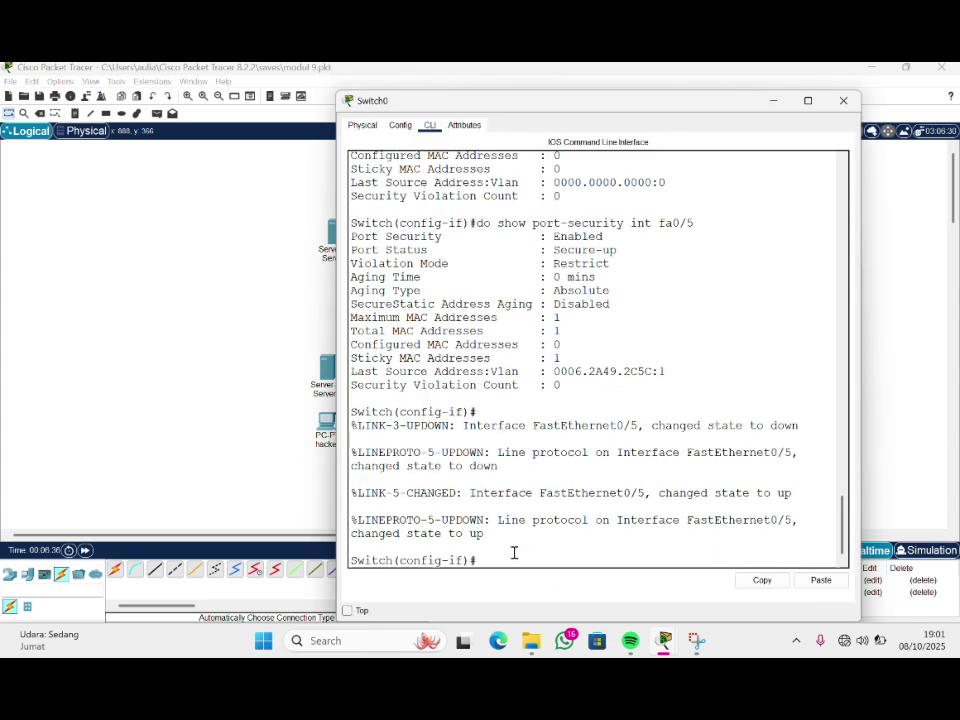
key(Up)
key(Return)
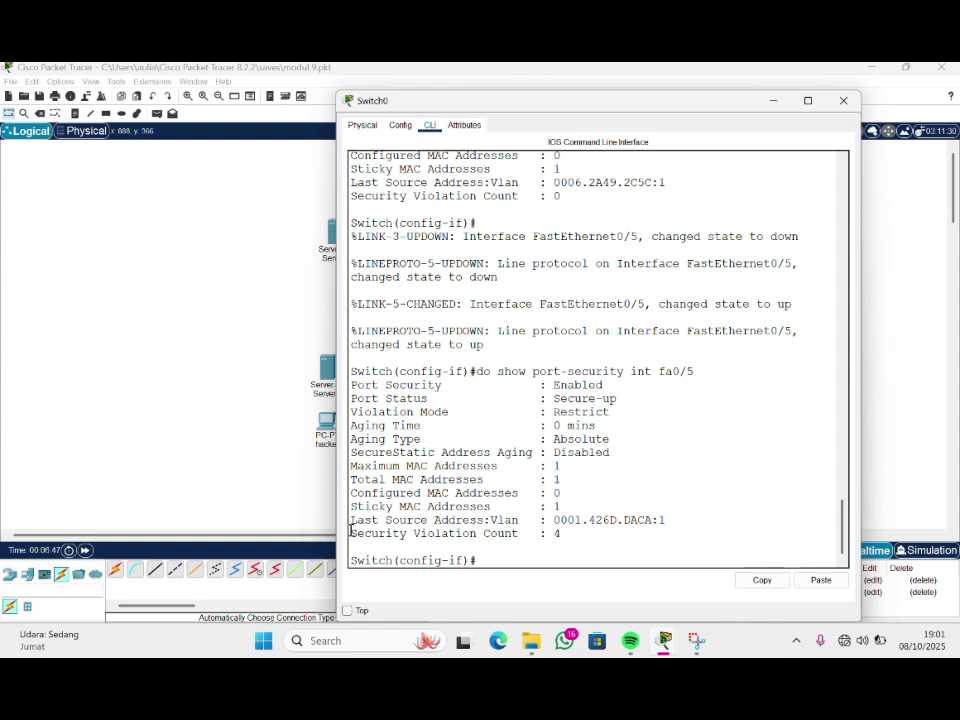
drag(350, 530, 573, 532)
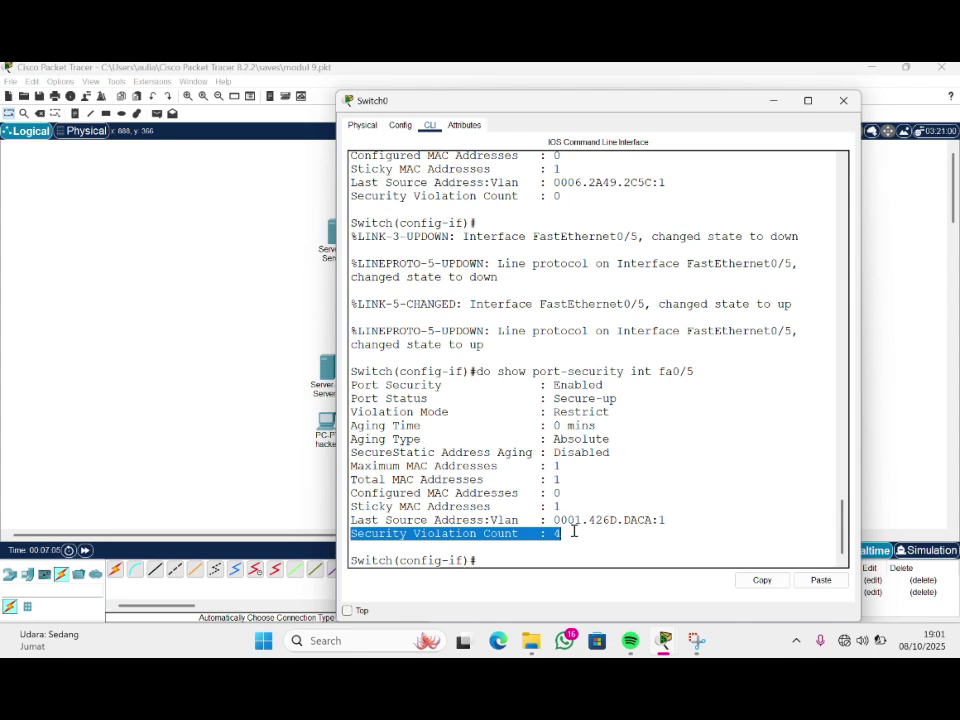
Return to the topology and reconnect the Fa0/5 cable from the hacker PC to Server 4's FastEthernet0 port
click(178, 380)
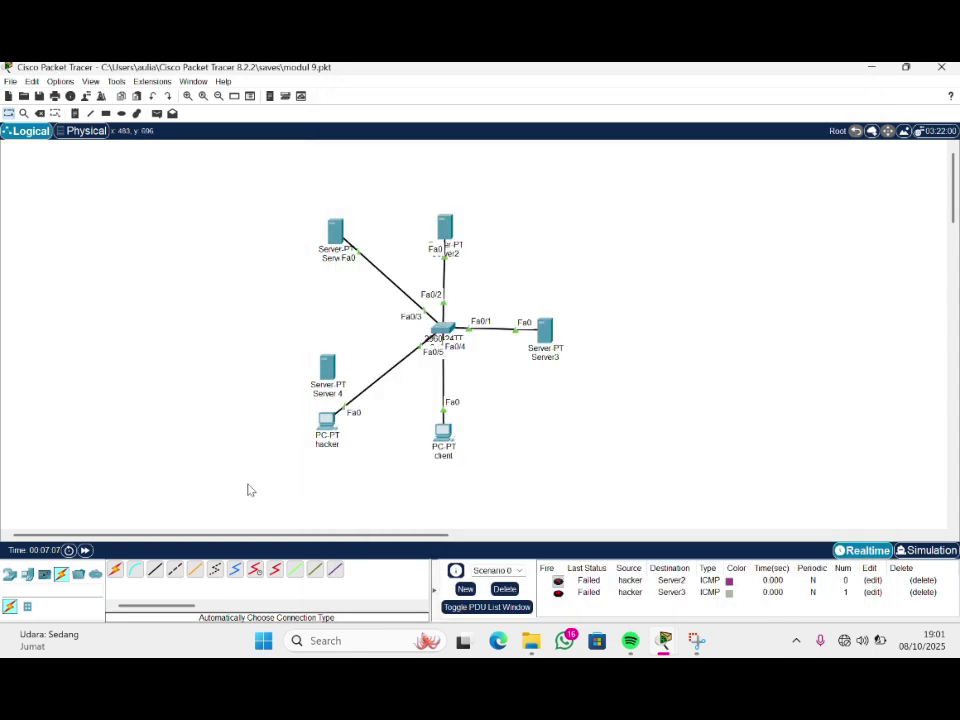
click(327, 383)
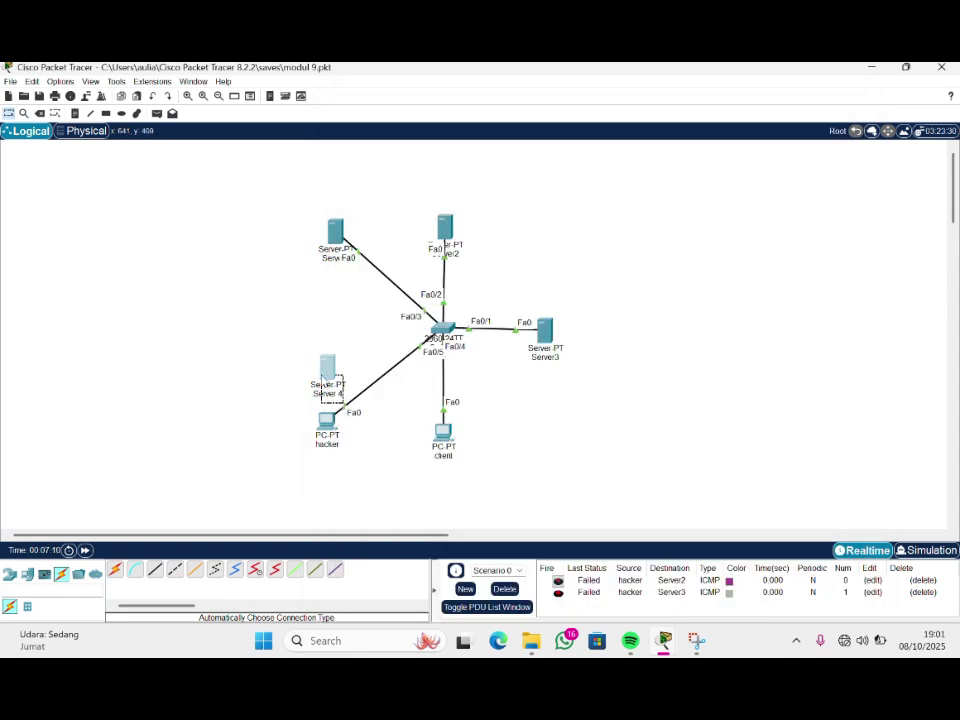
click(360, 440)
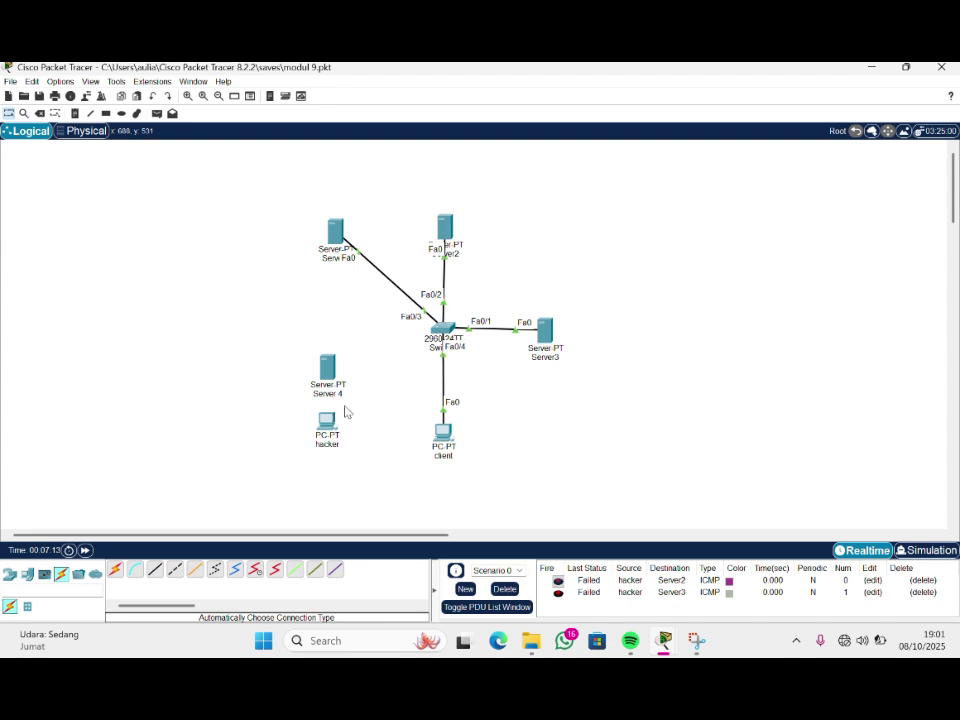
drag(345, 408, 330, 370)
click(330, 372)
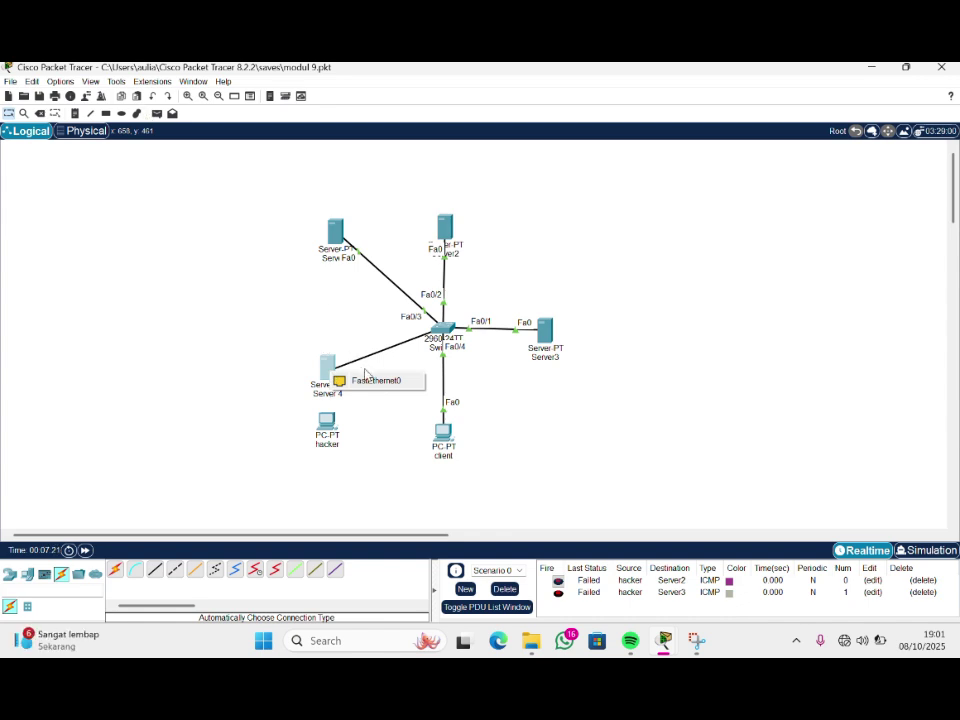
click(369, 381)
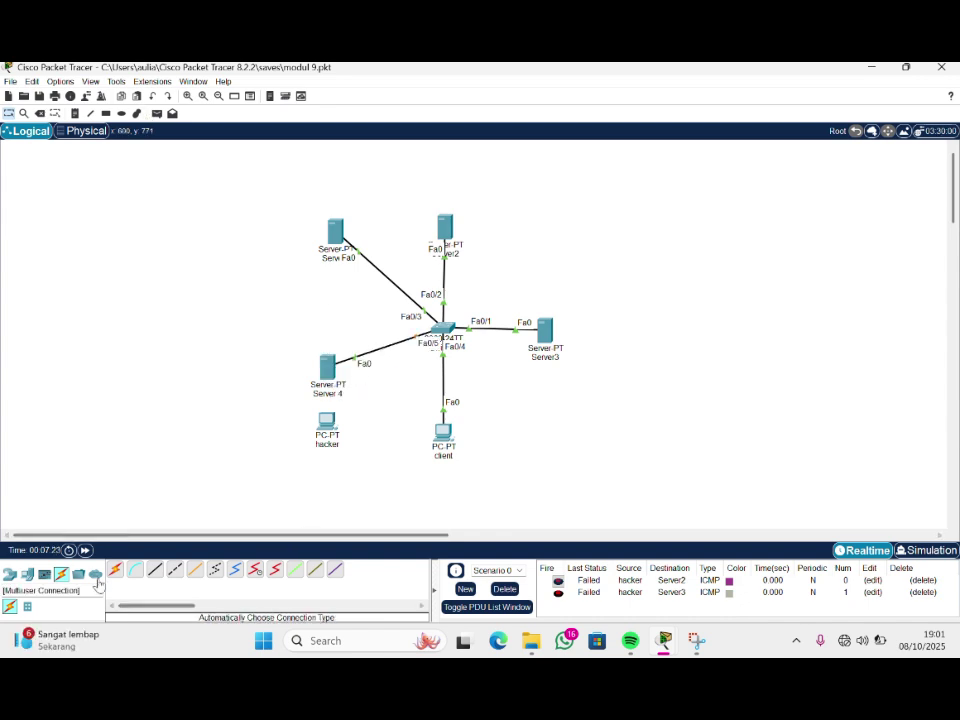
Fast-forward the network time and send a simple PDU from Server 4 to the client
click(85, 551)
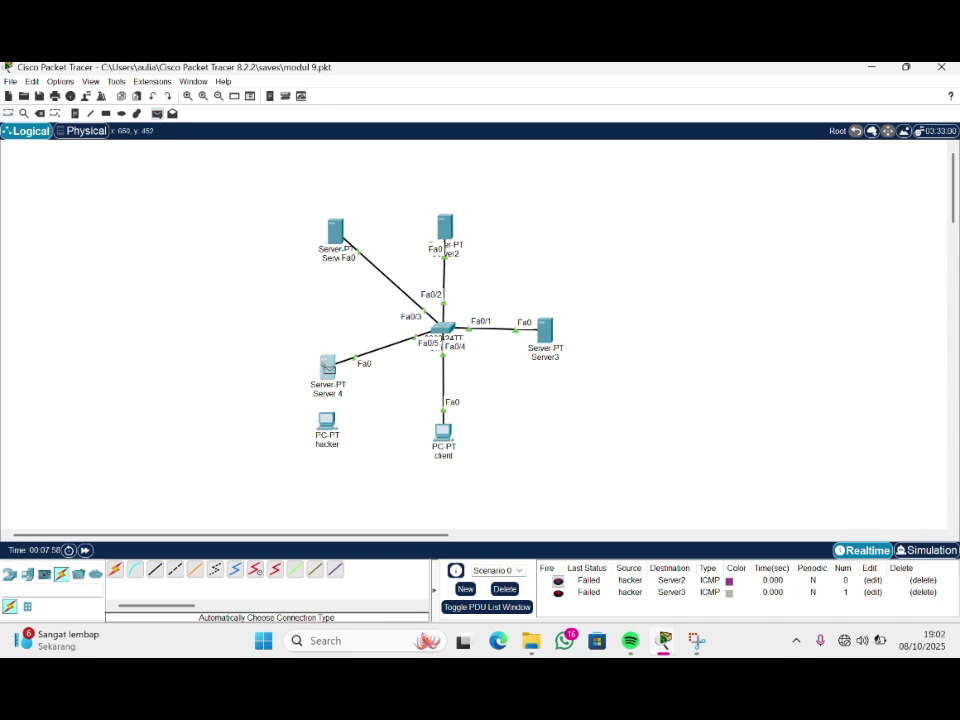
click(443, 432)
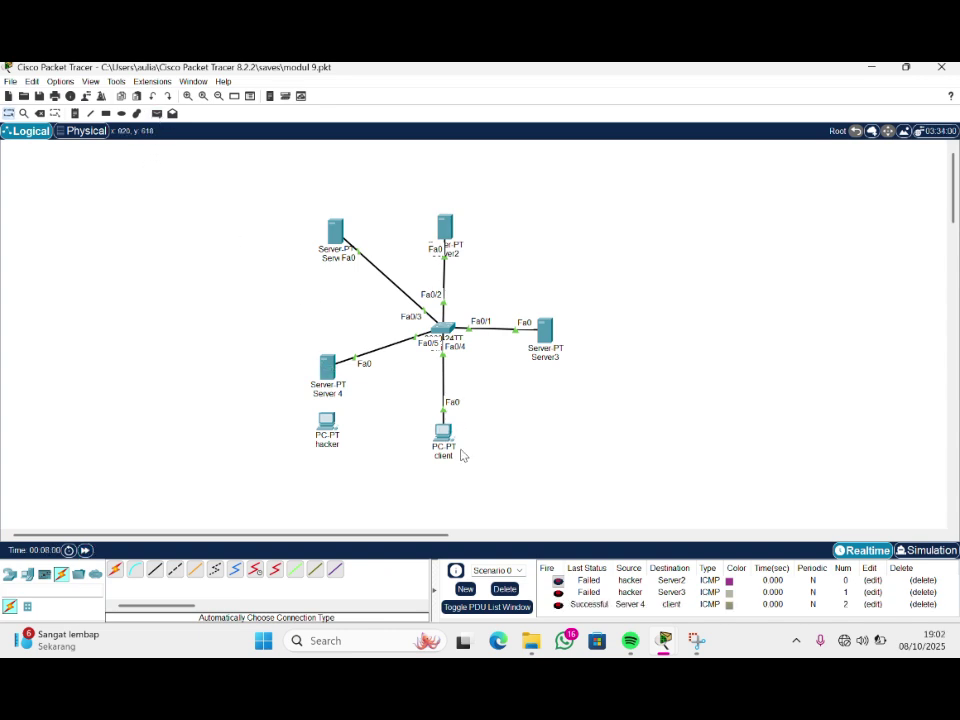